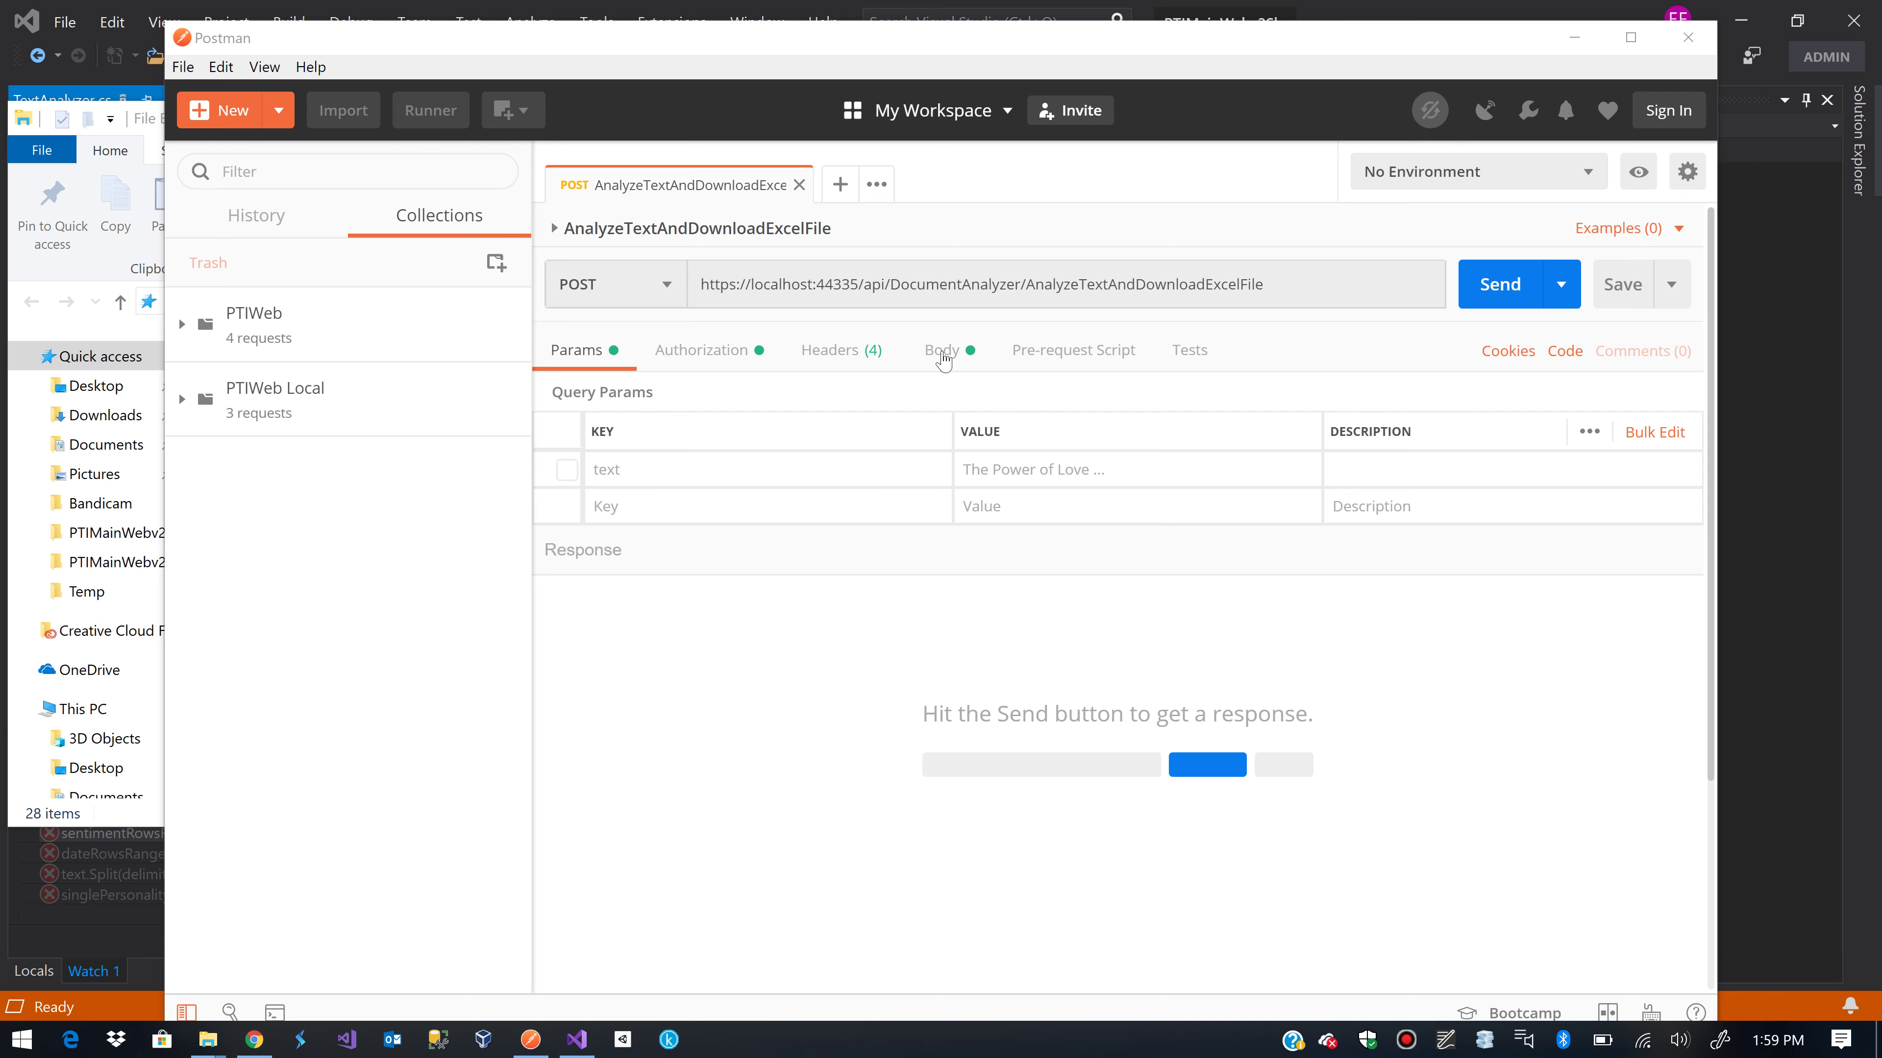
# Show the request's raw JSON body holding 'The Power of Love' text as TextToAnalyze
pyautogui.click(955, 354)
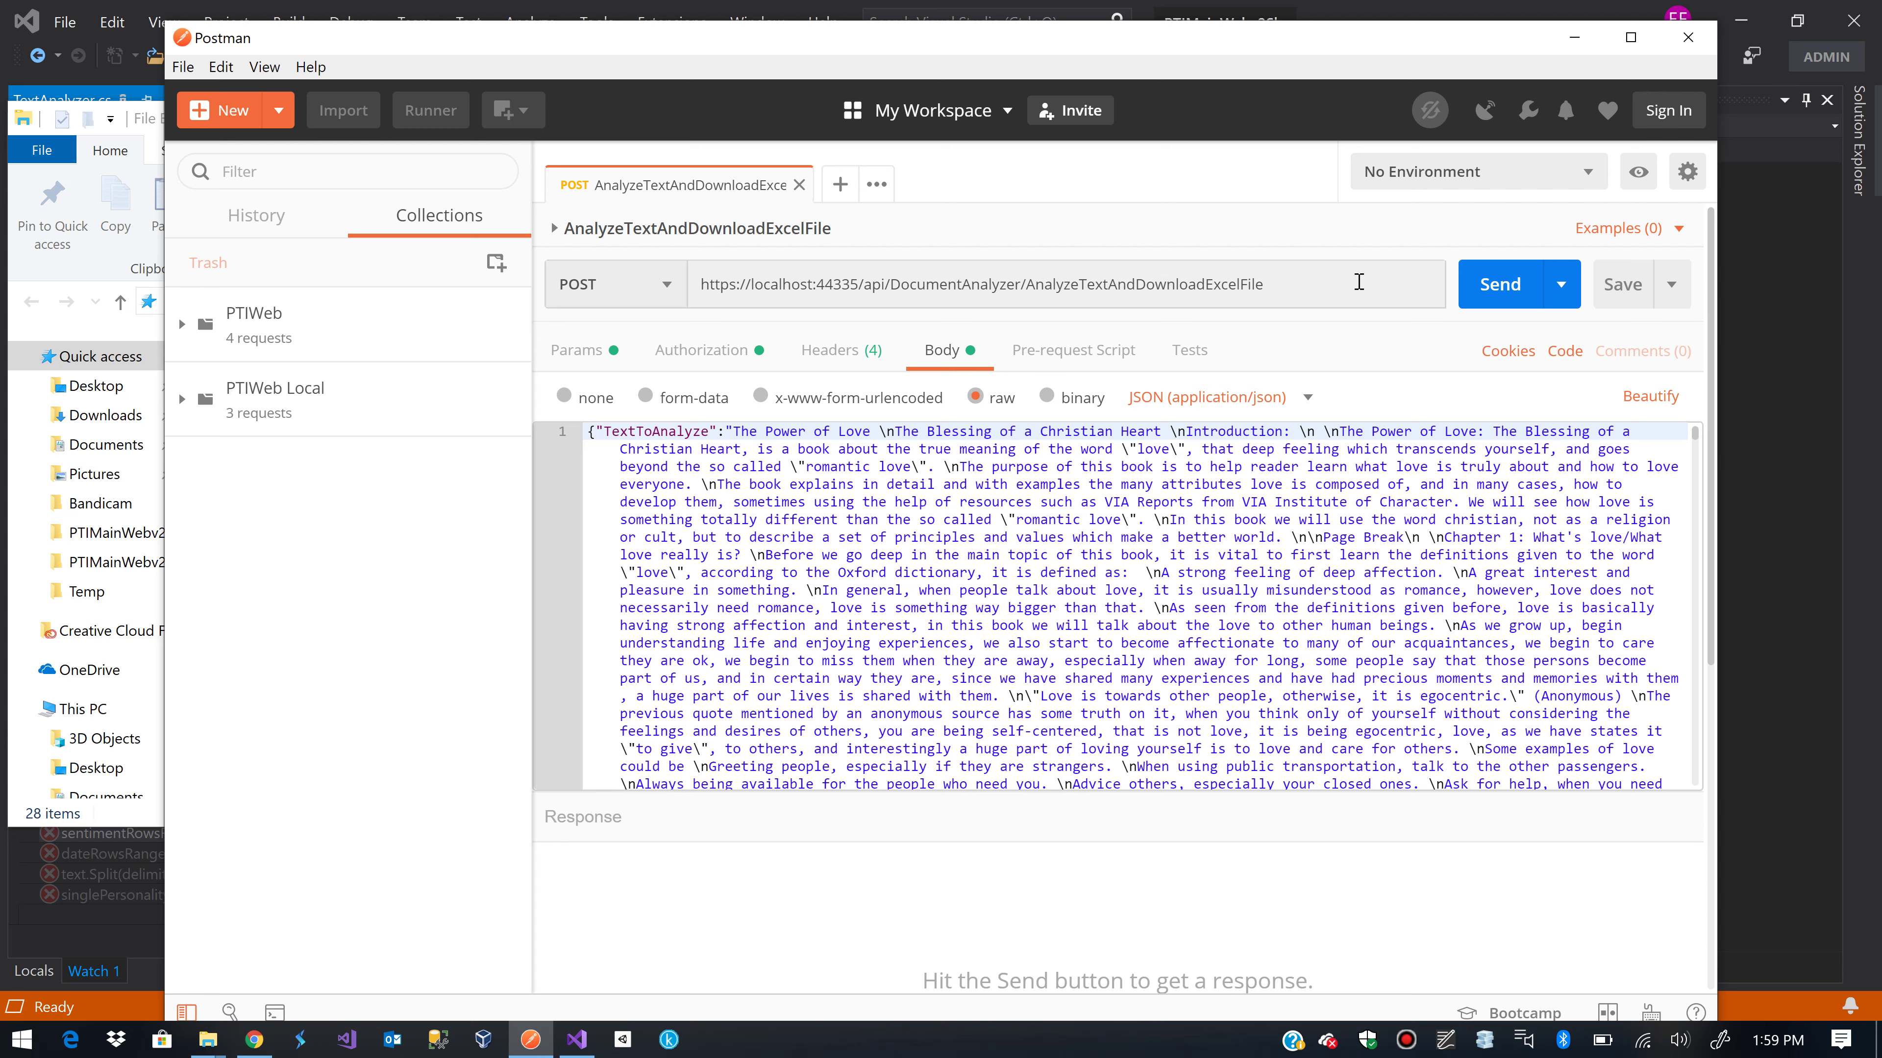
# Send the request and scroll through the 200 OK, 63.73 KB binary Excel response
pyautogui.click(1511, 295)
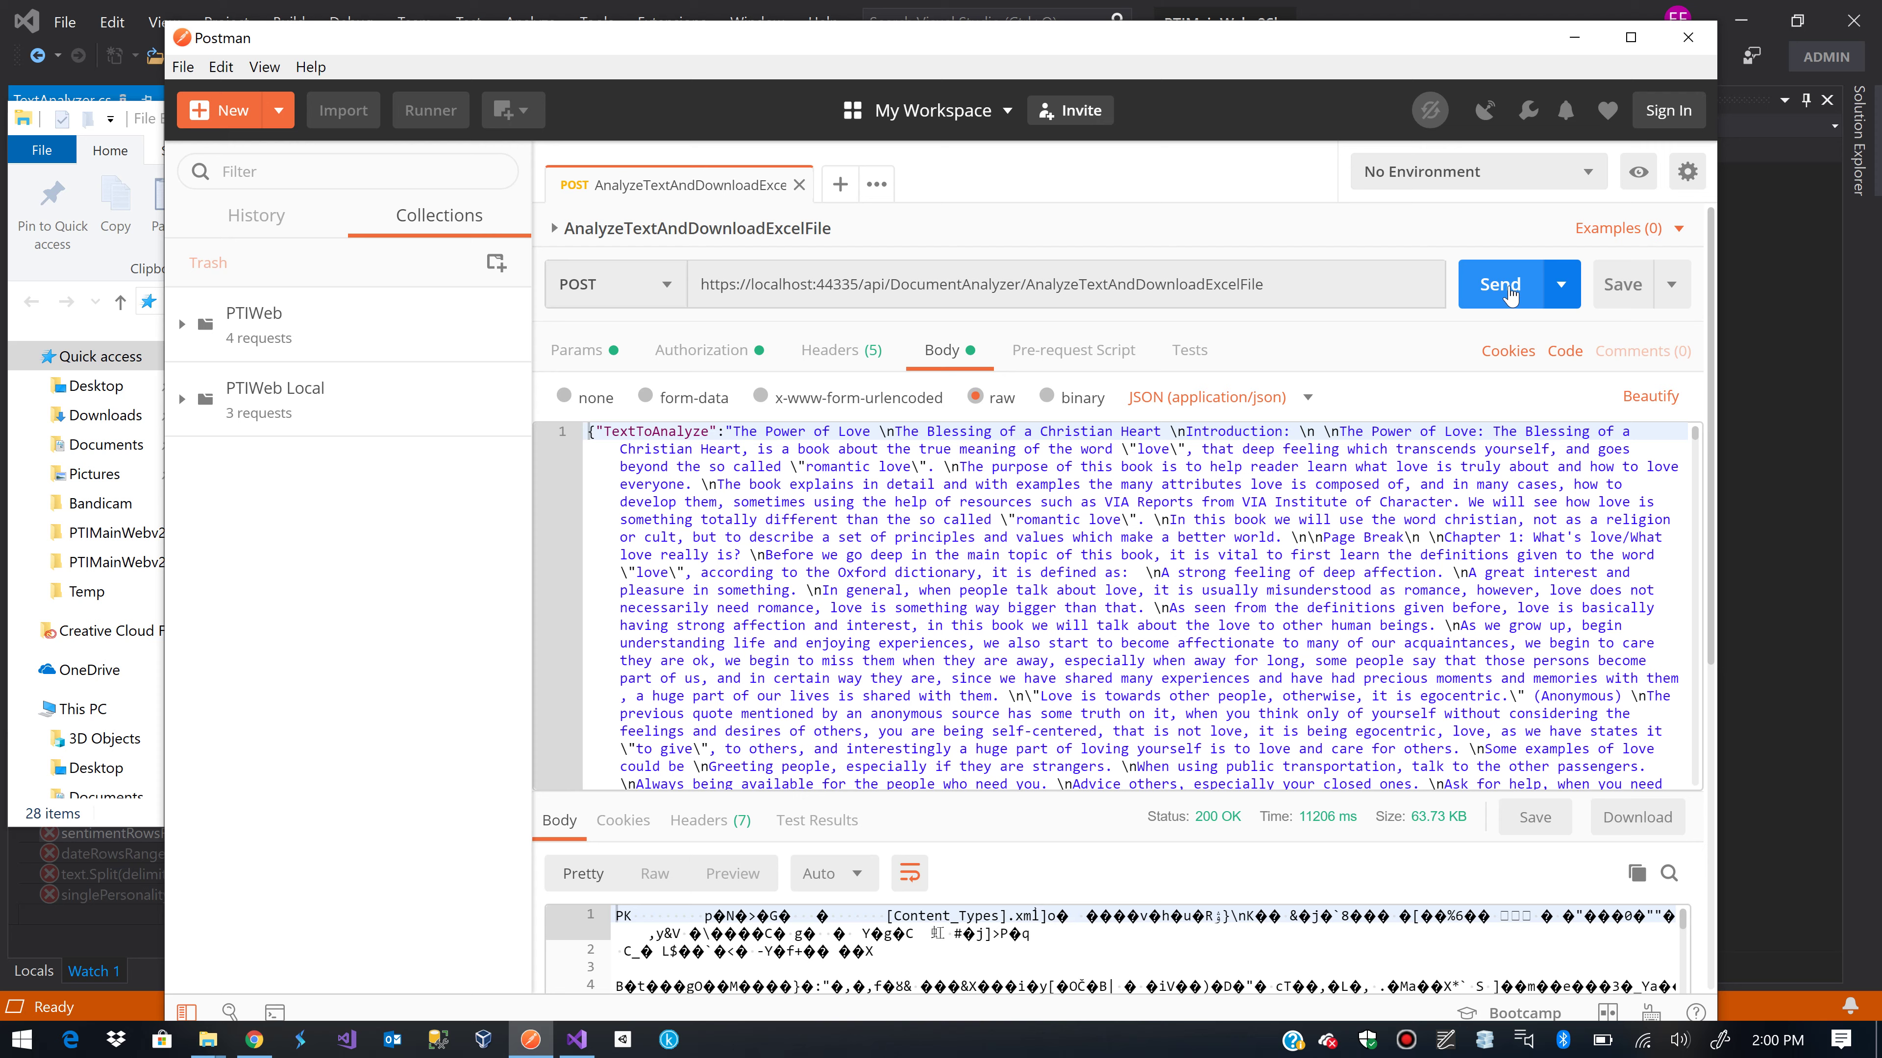
pyautogui.scroll(-4, 1705, 673)
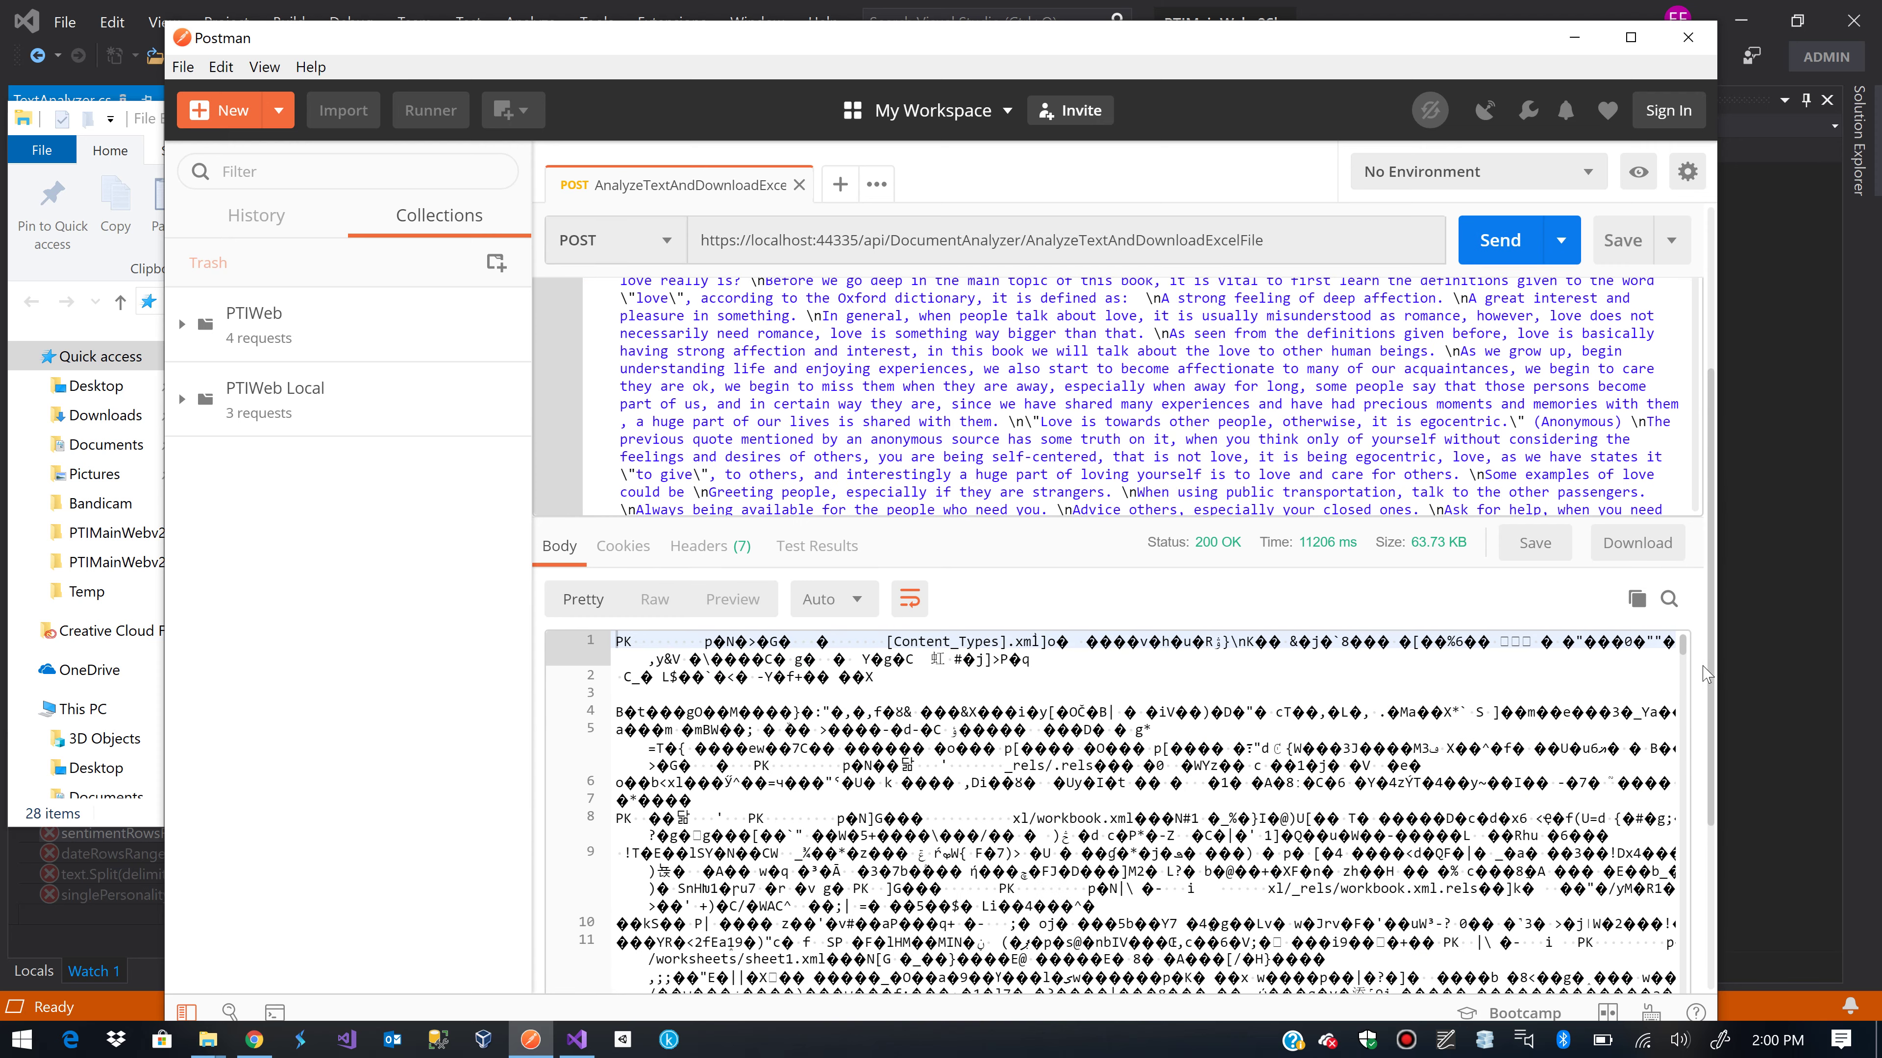
pyautogui.scroll(-3, 1705, 673)
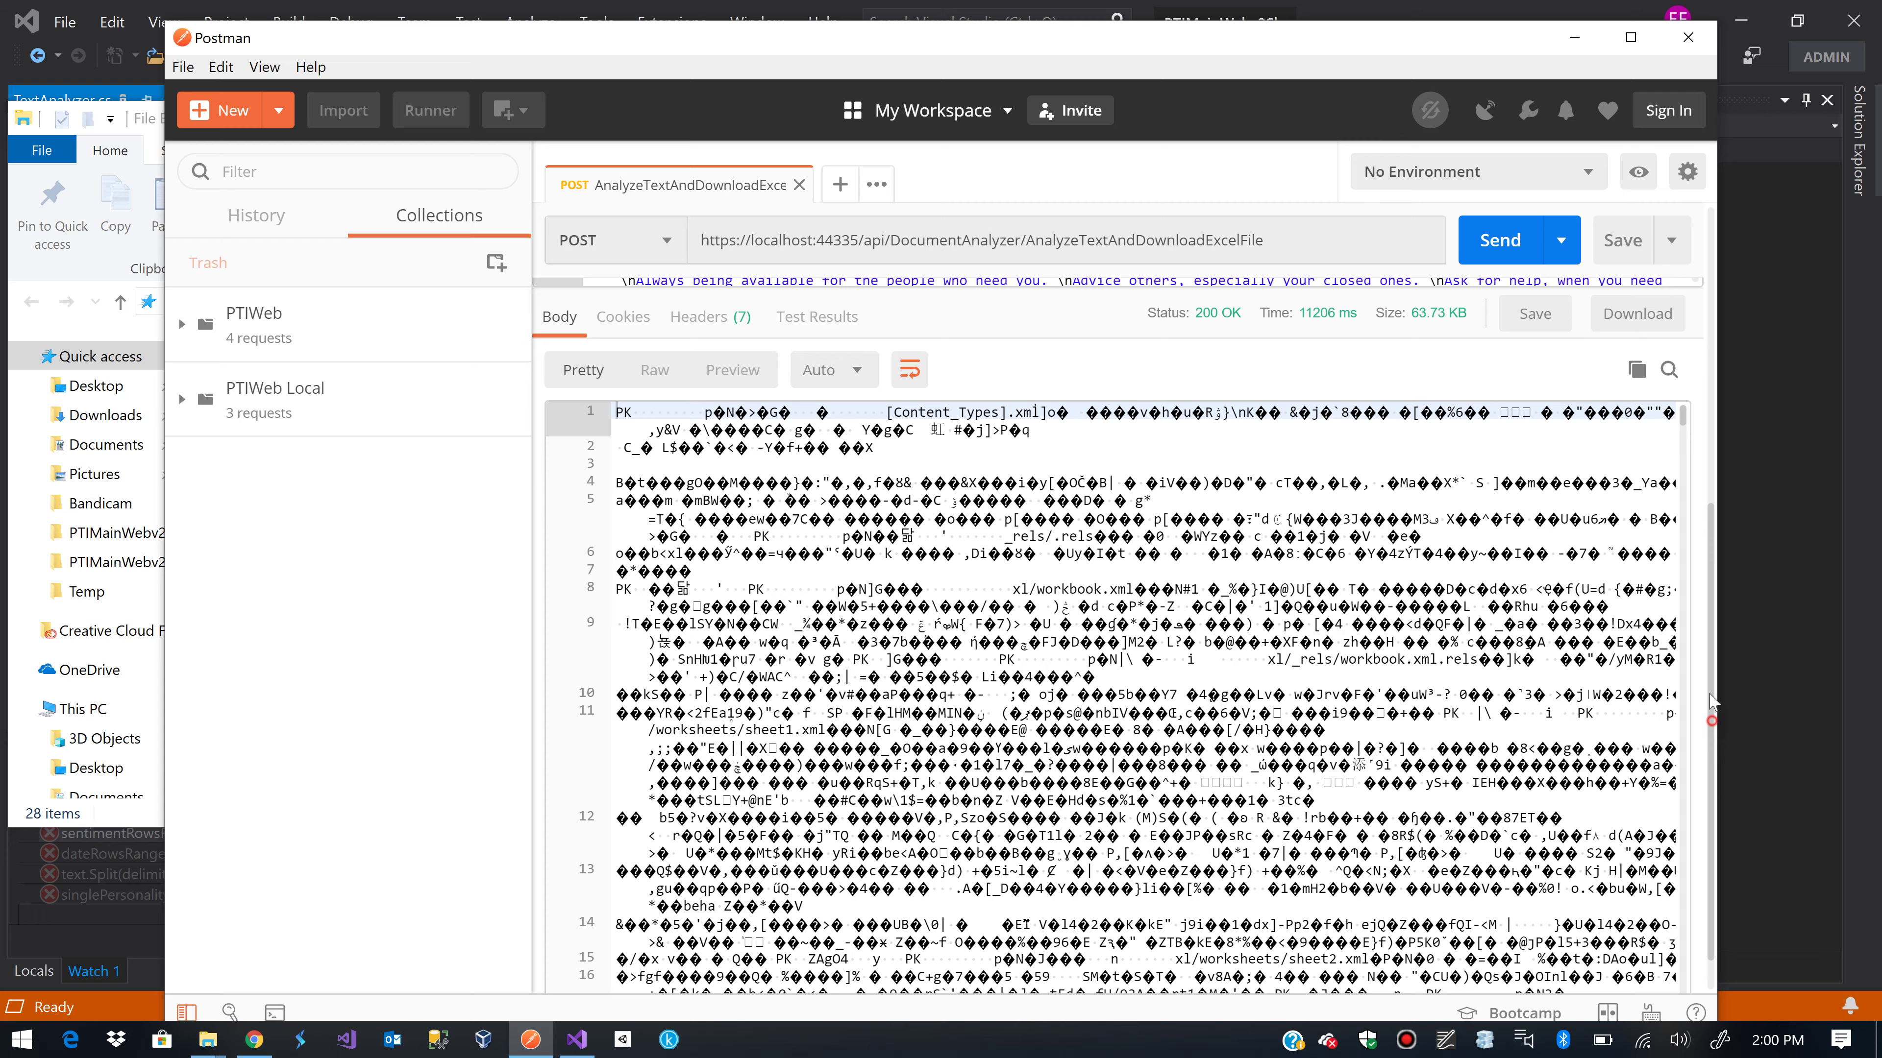
pyautogui.scroll(2, 1712, 696)
# Download the response as results.xlsx on the Desktop, overwriting the existing file
pyautogui.click(1626, 415)
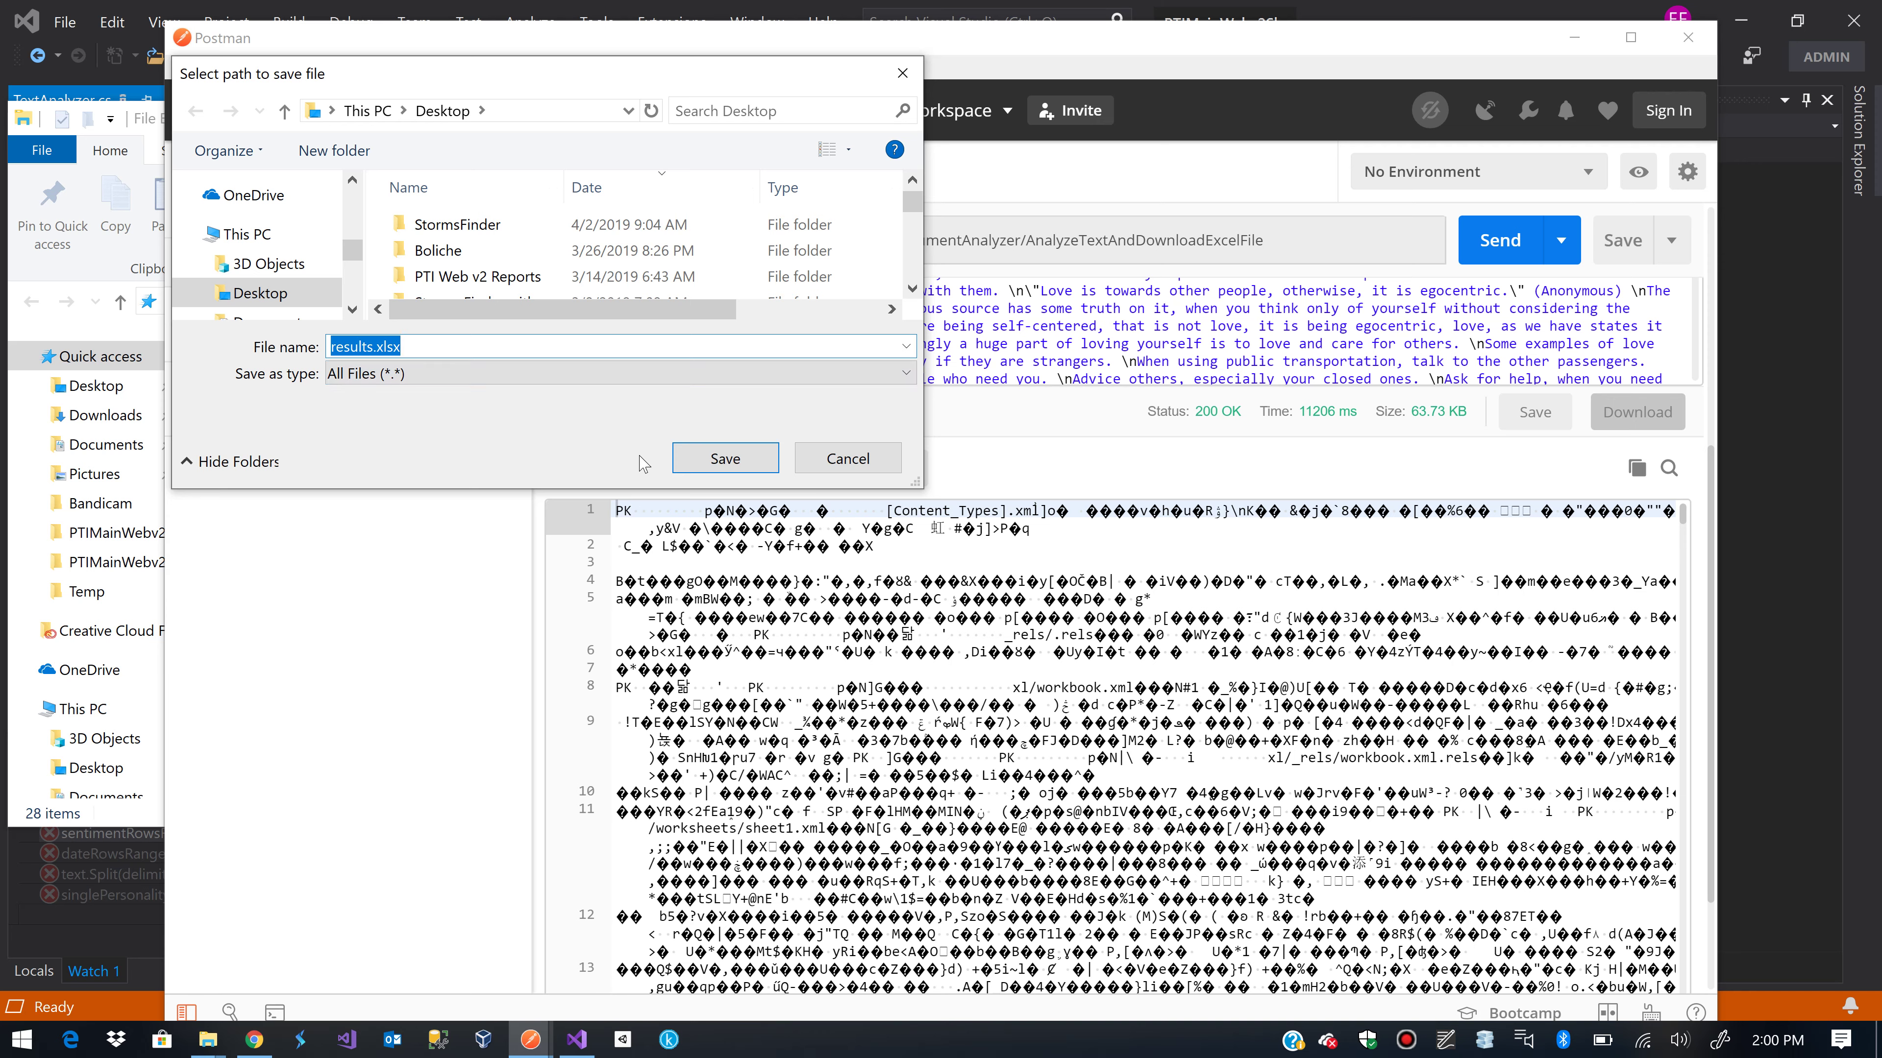
pyautogui.click(700, 459)
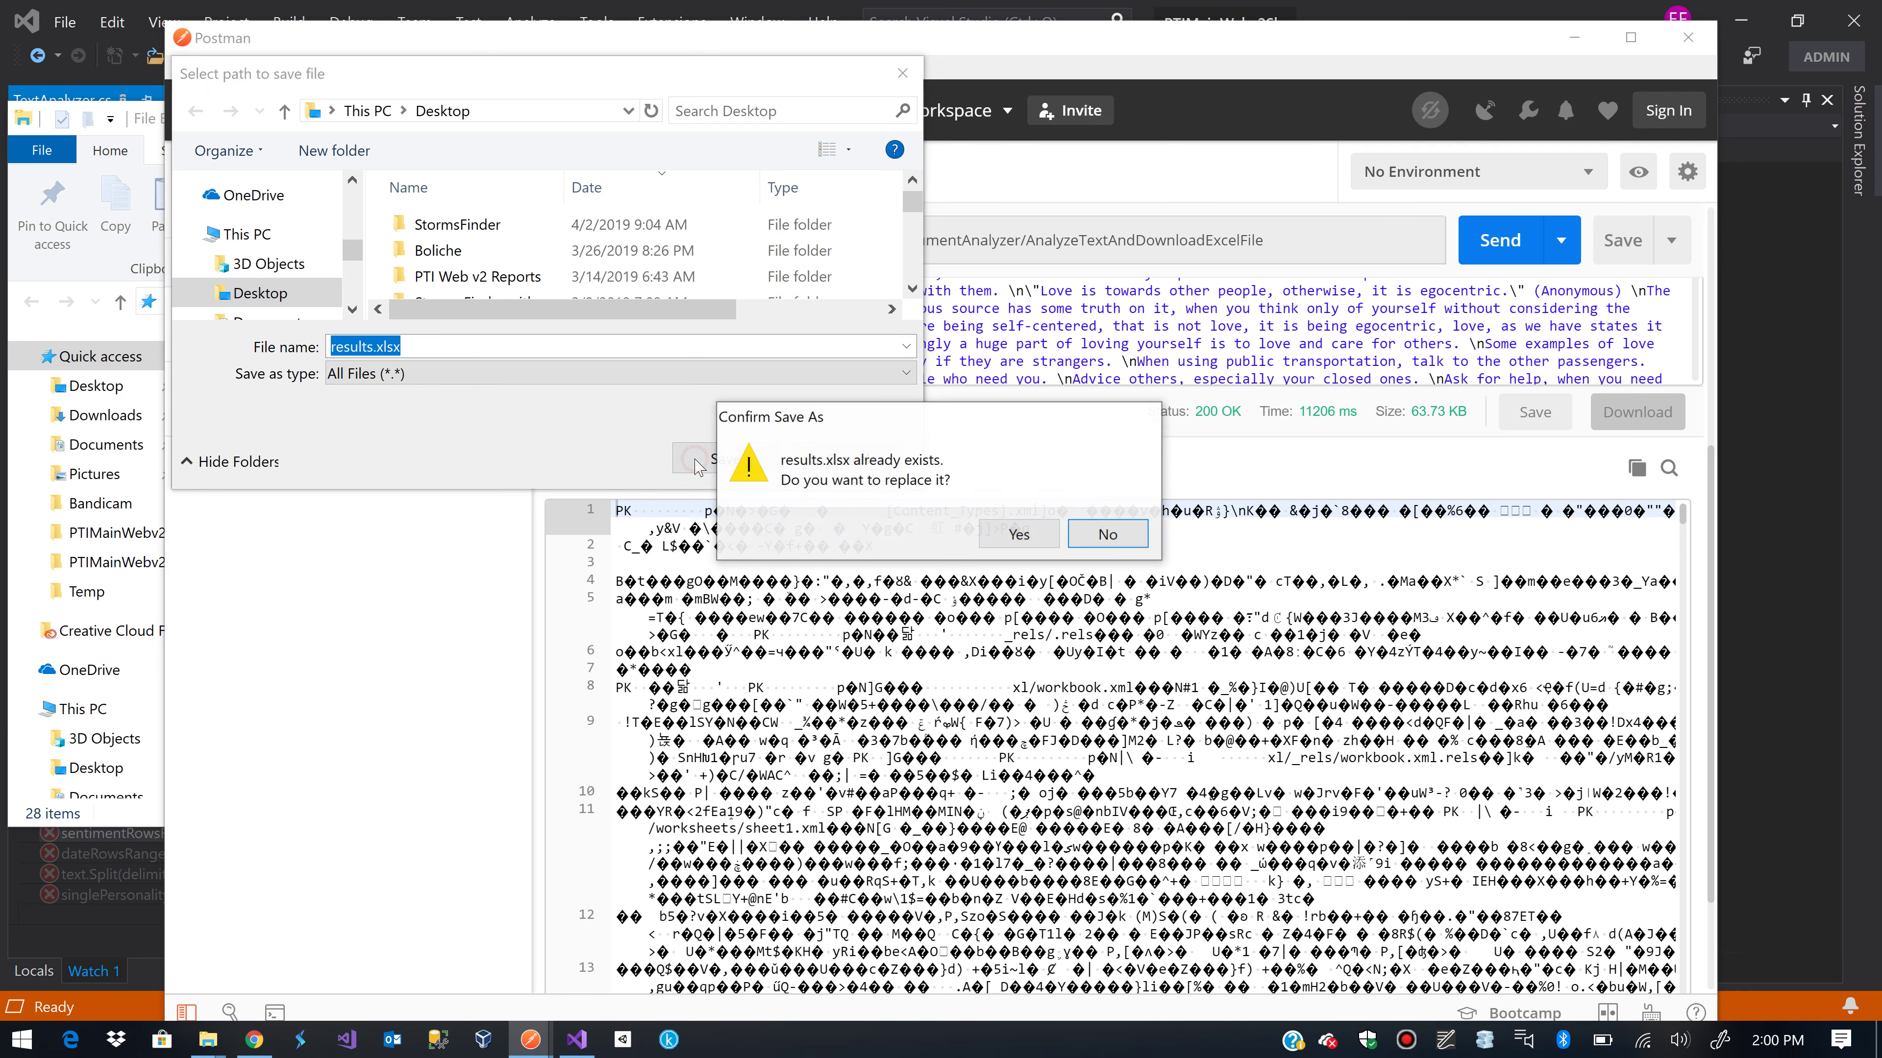
pyautogui.click(991, 533)
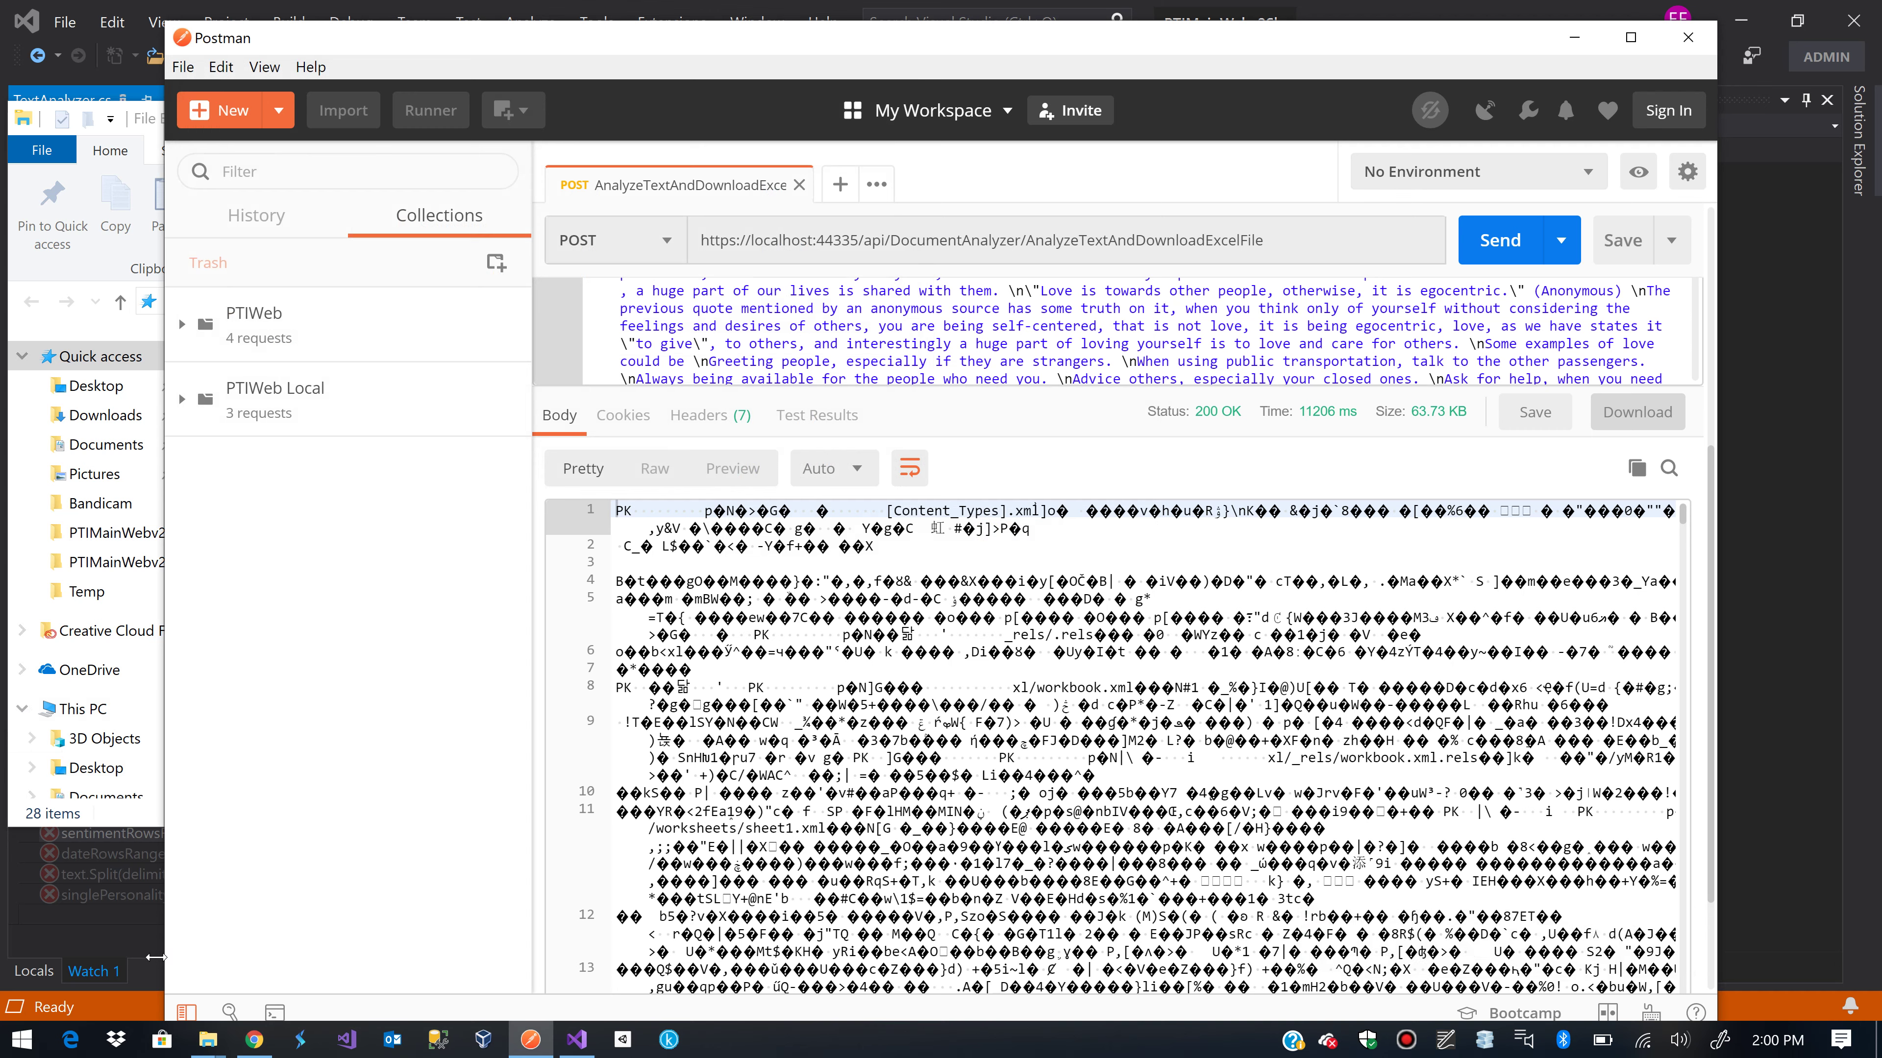
# Open results.xlsx from File Explorer's Recent files so it loads in Excel
pyautogui.moveTo(193, 1040)
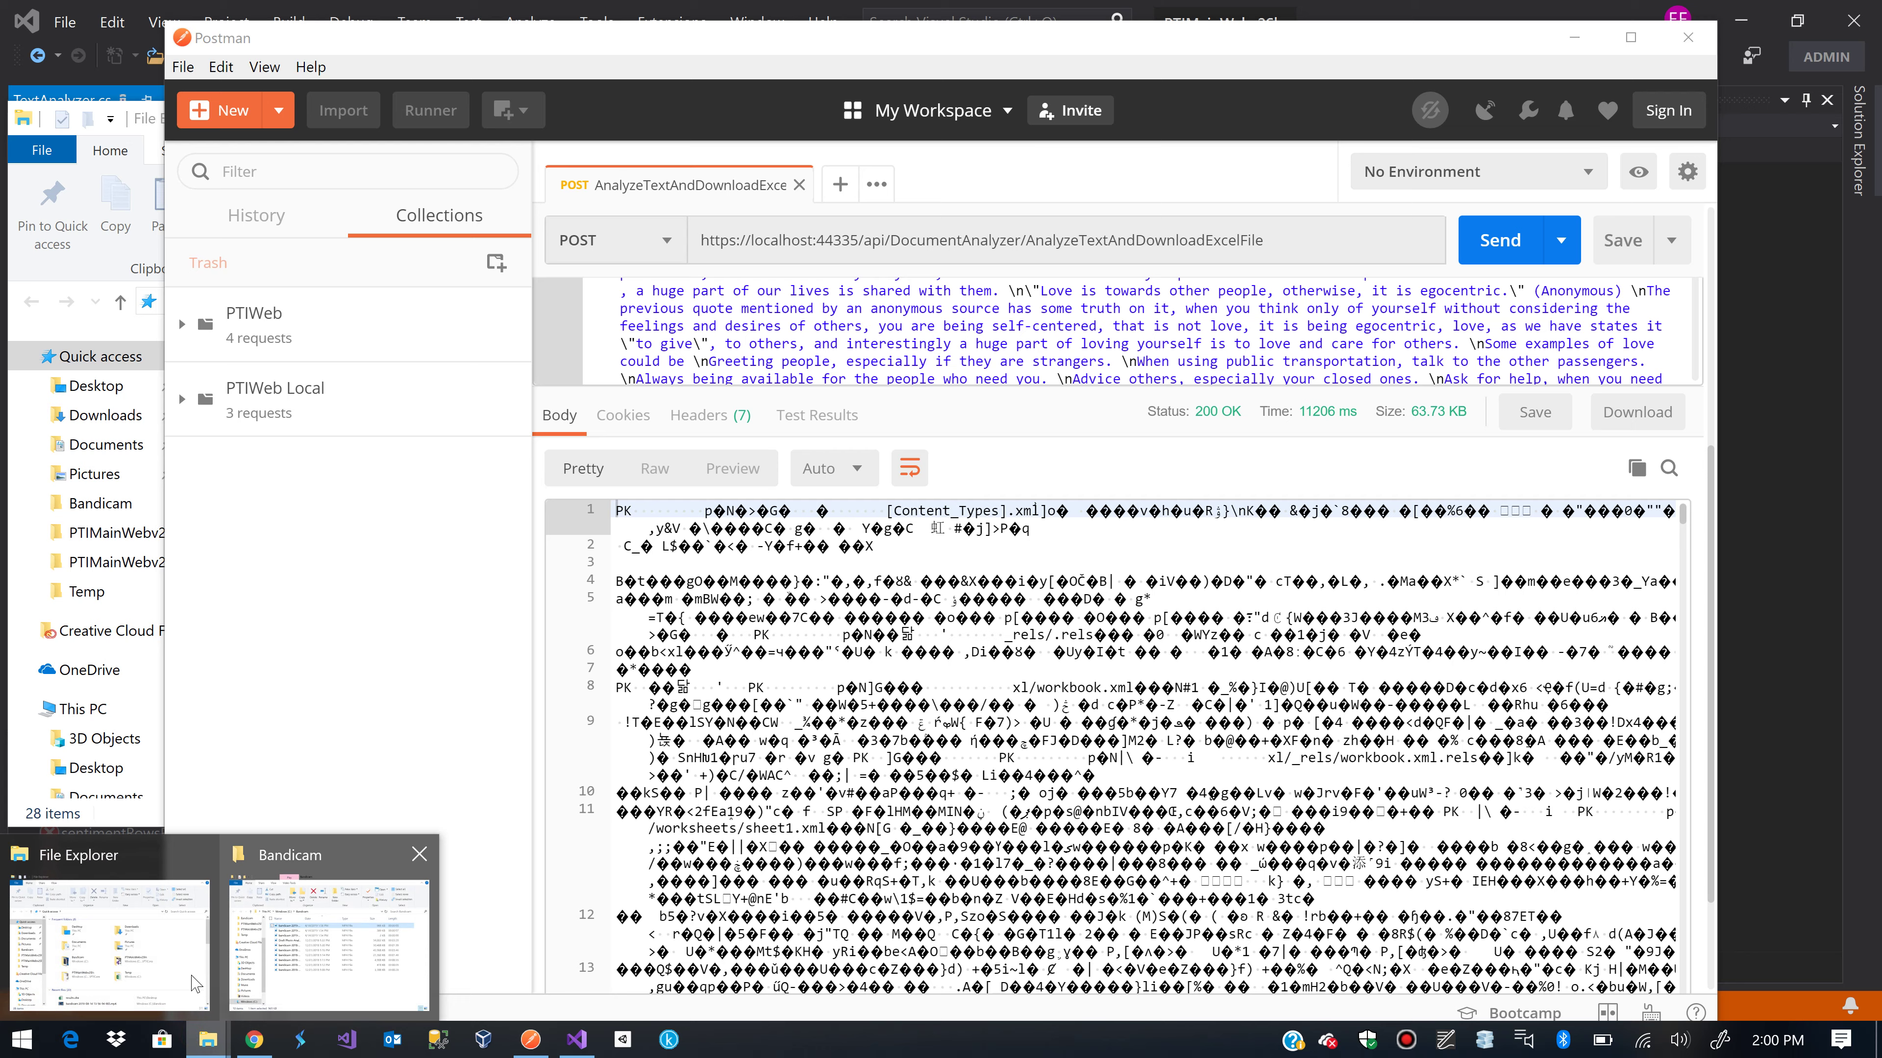
pyautogui.click(172, 963)
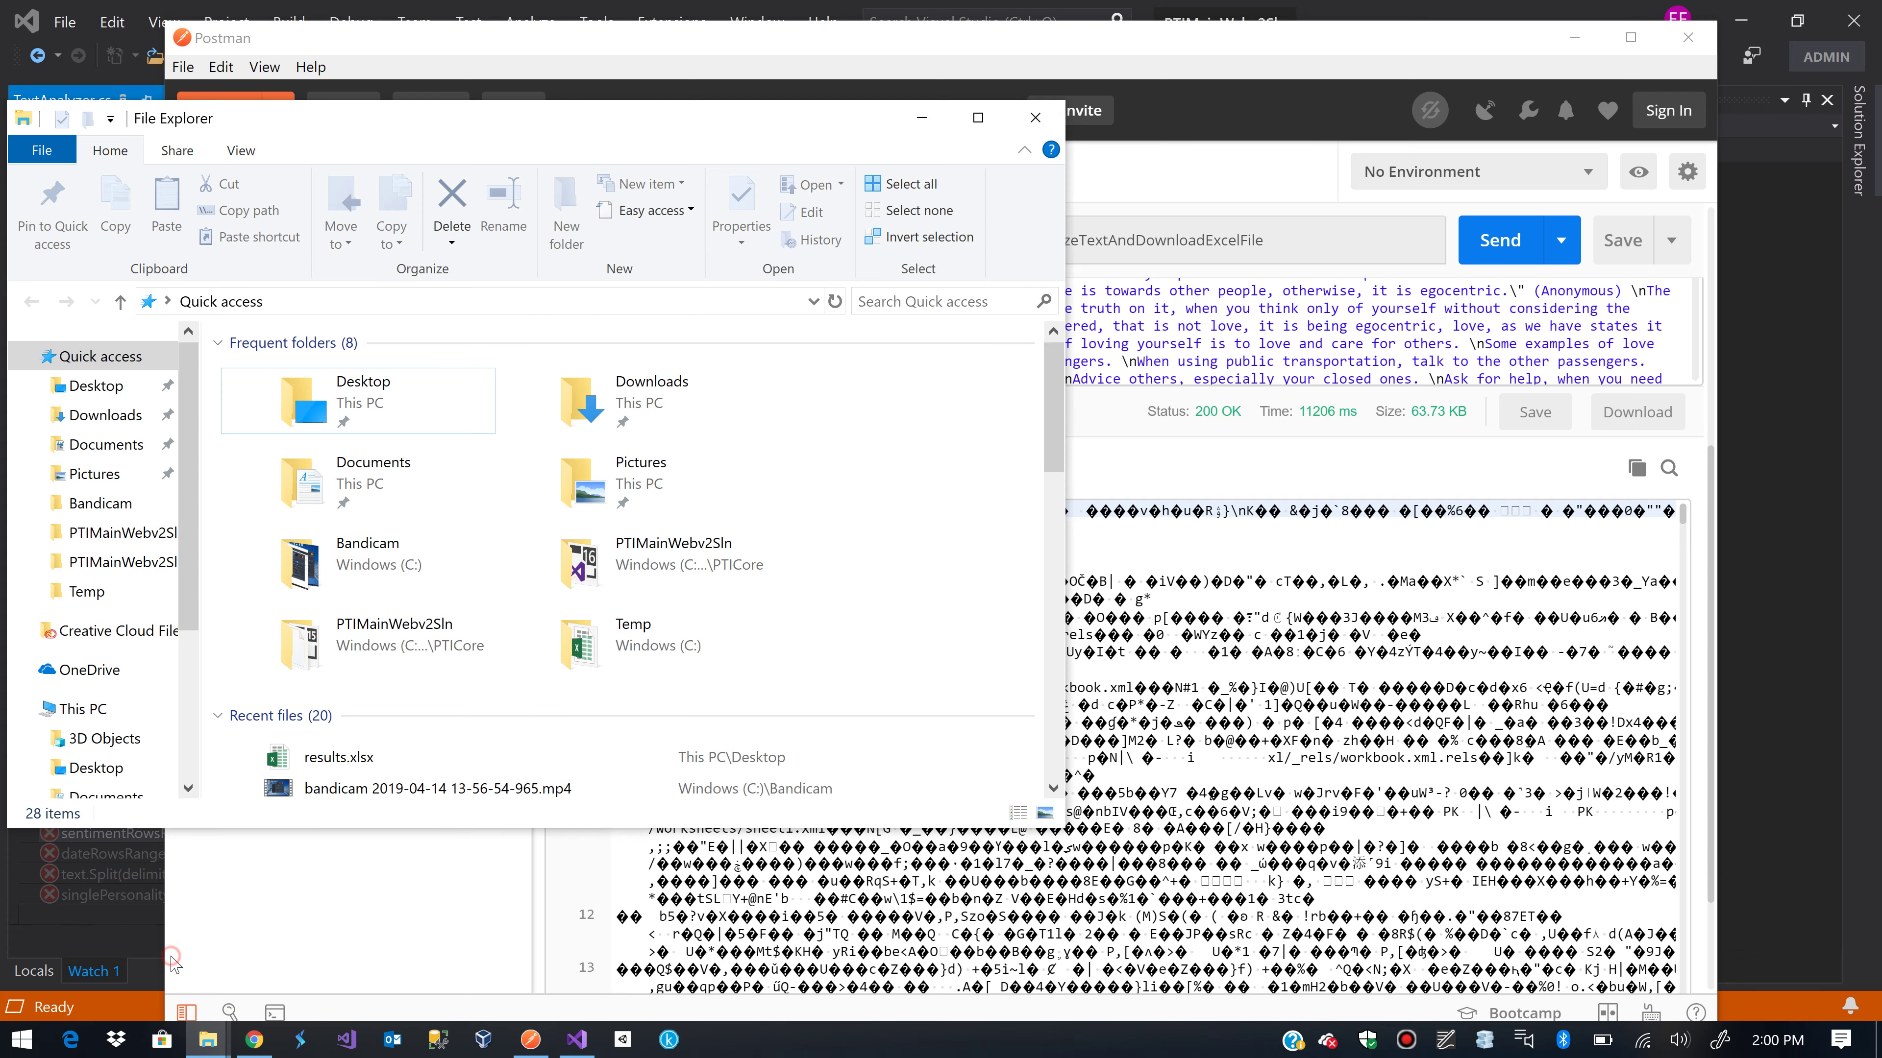
pyautogui.doubleClick(338, 757)
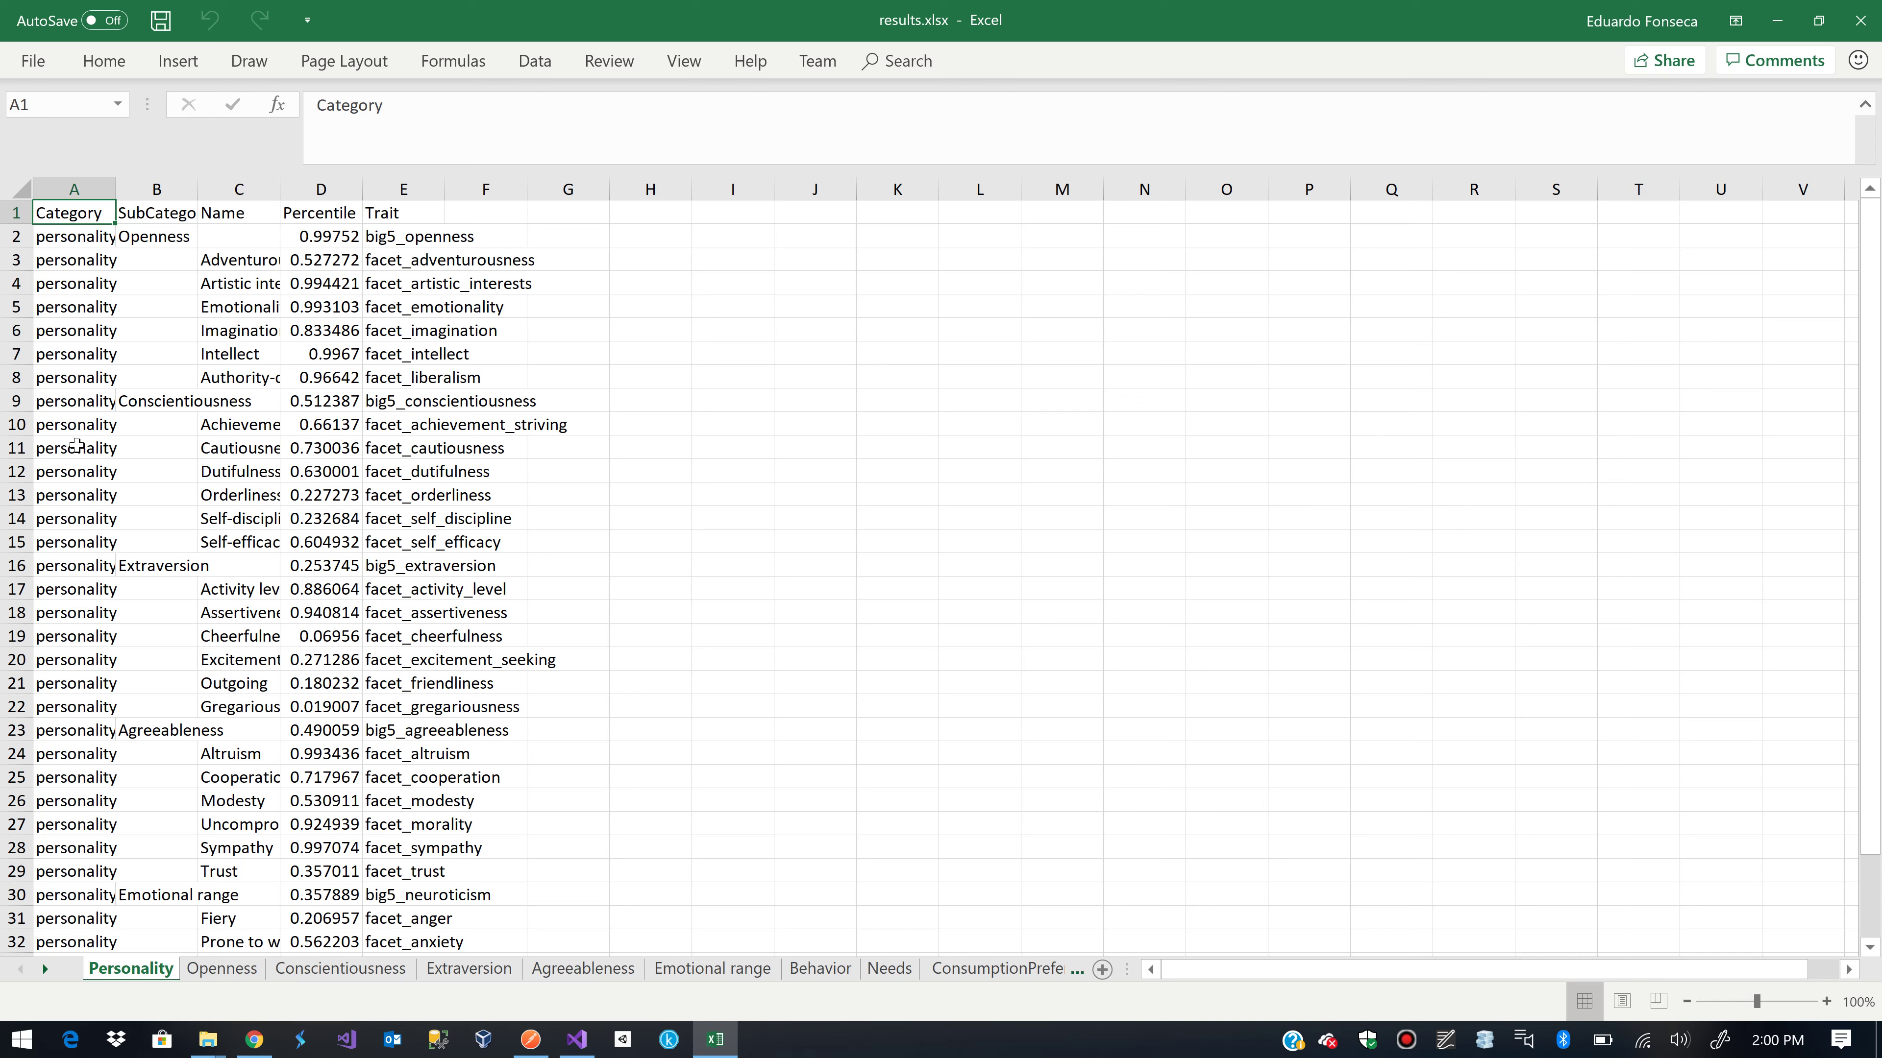
pyautogui.press('Down')
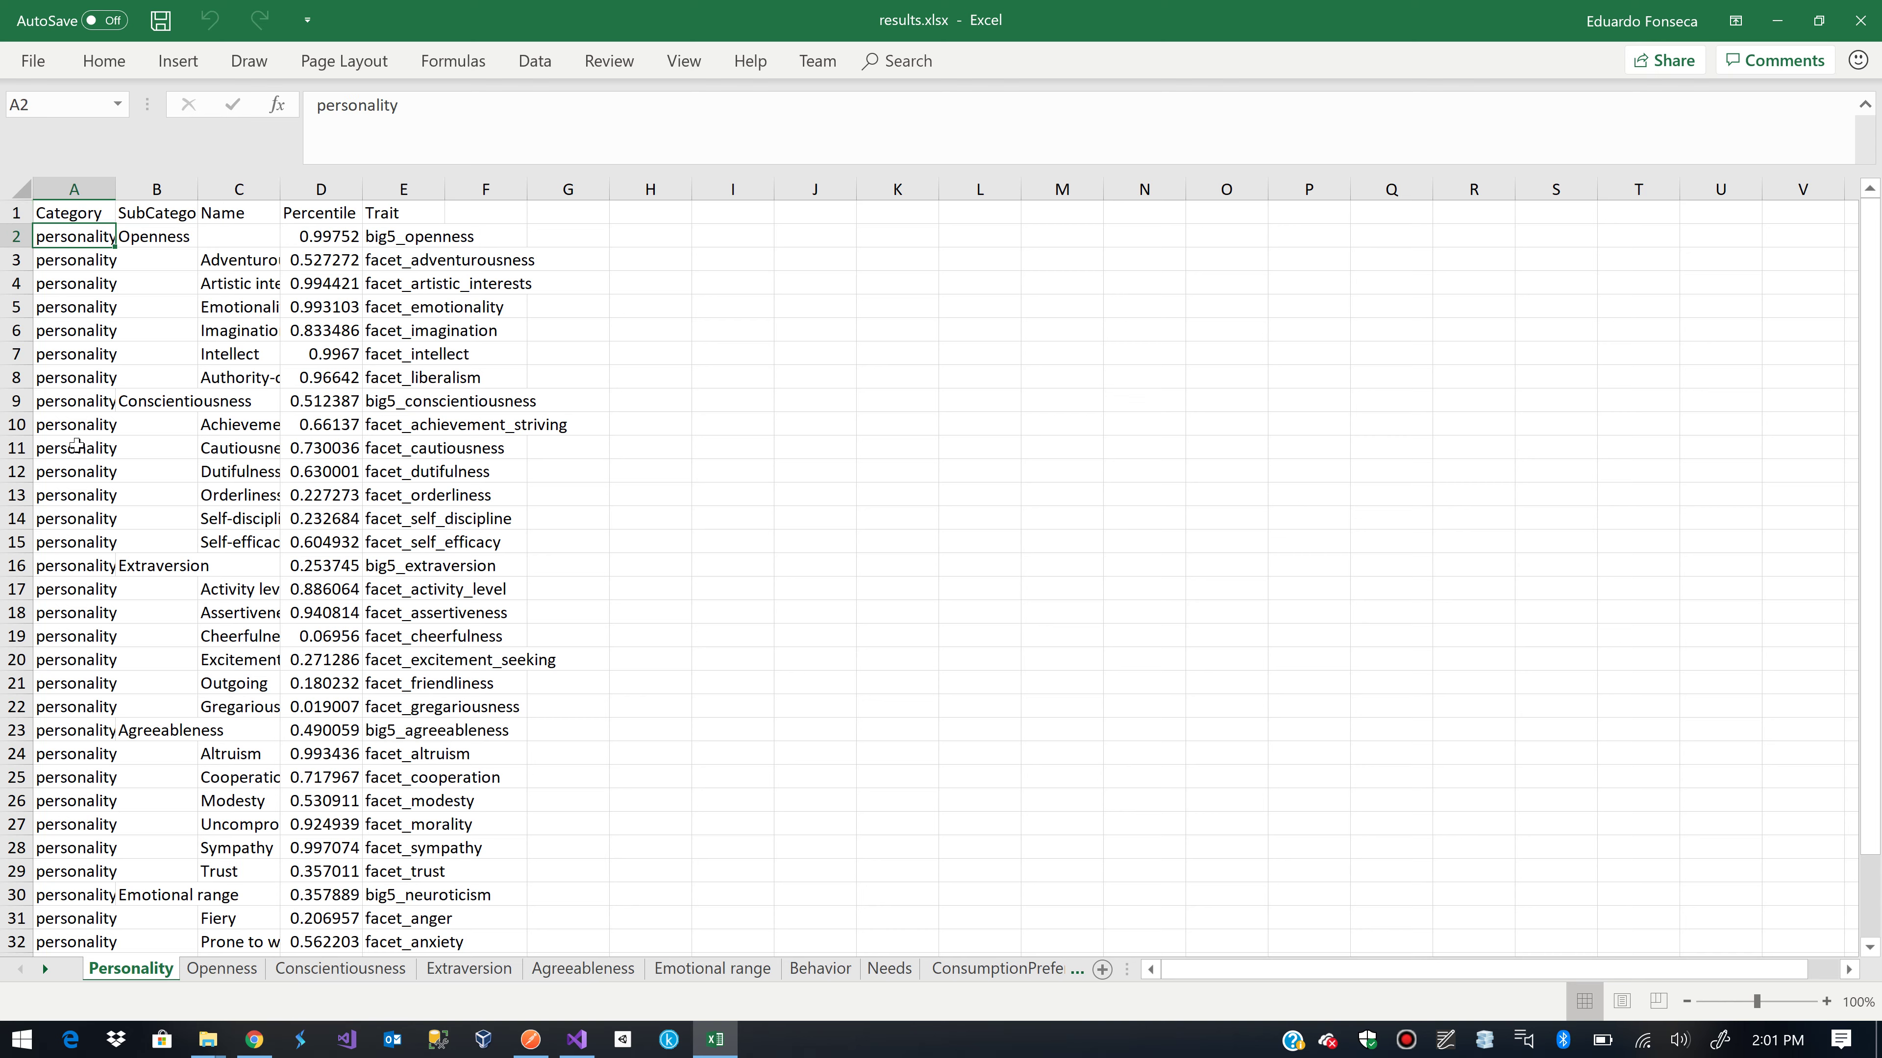
pyautogui.press('Right')
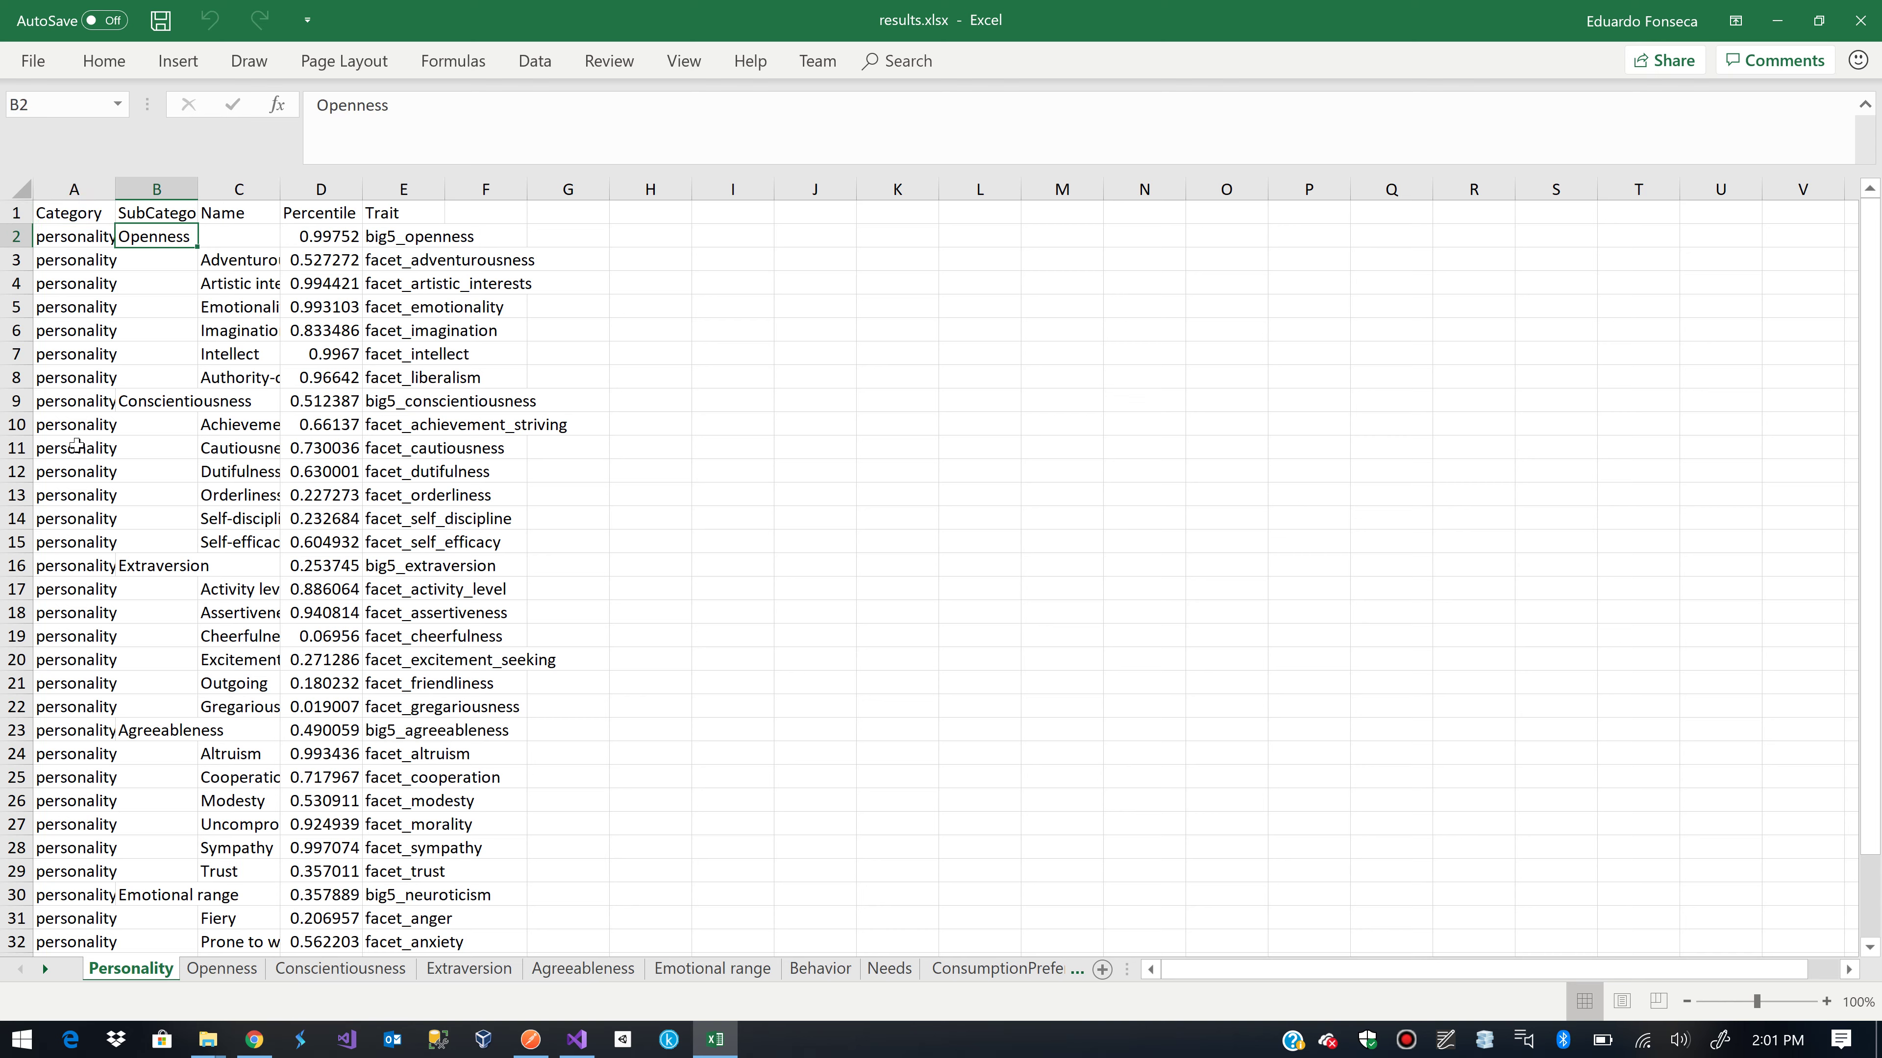
pyautogui.press('Up')
pyautogui.press('Down')
pyautogui.press('Right')
pyautogui.press('Down')
pyautogui.press('Down')
pyautogui.press('Down')
pyautogui.press('Down')
pyautogui.press('Down')
pyautogui.press('Down')
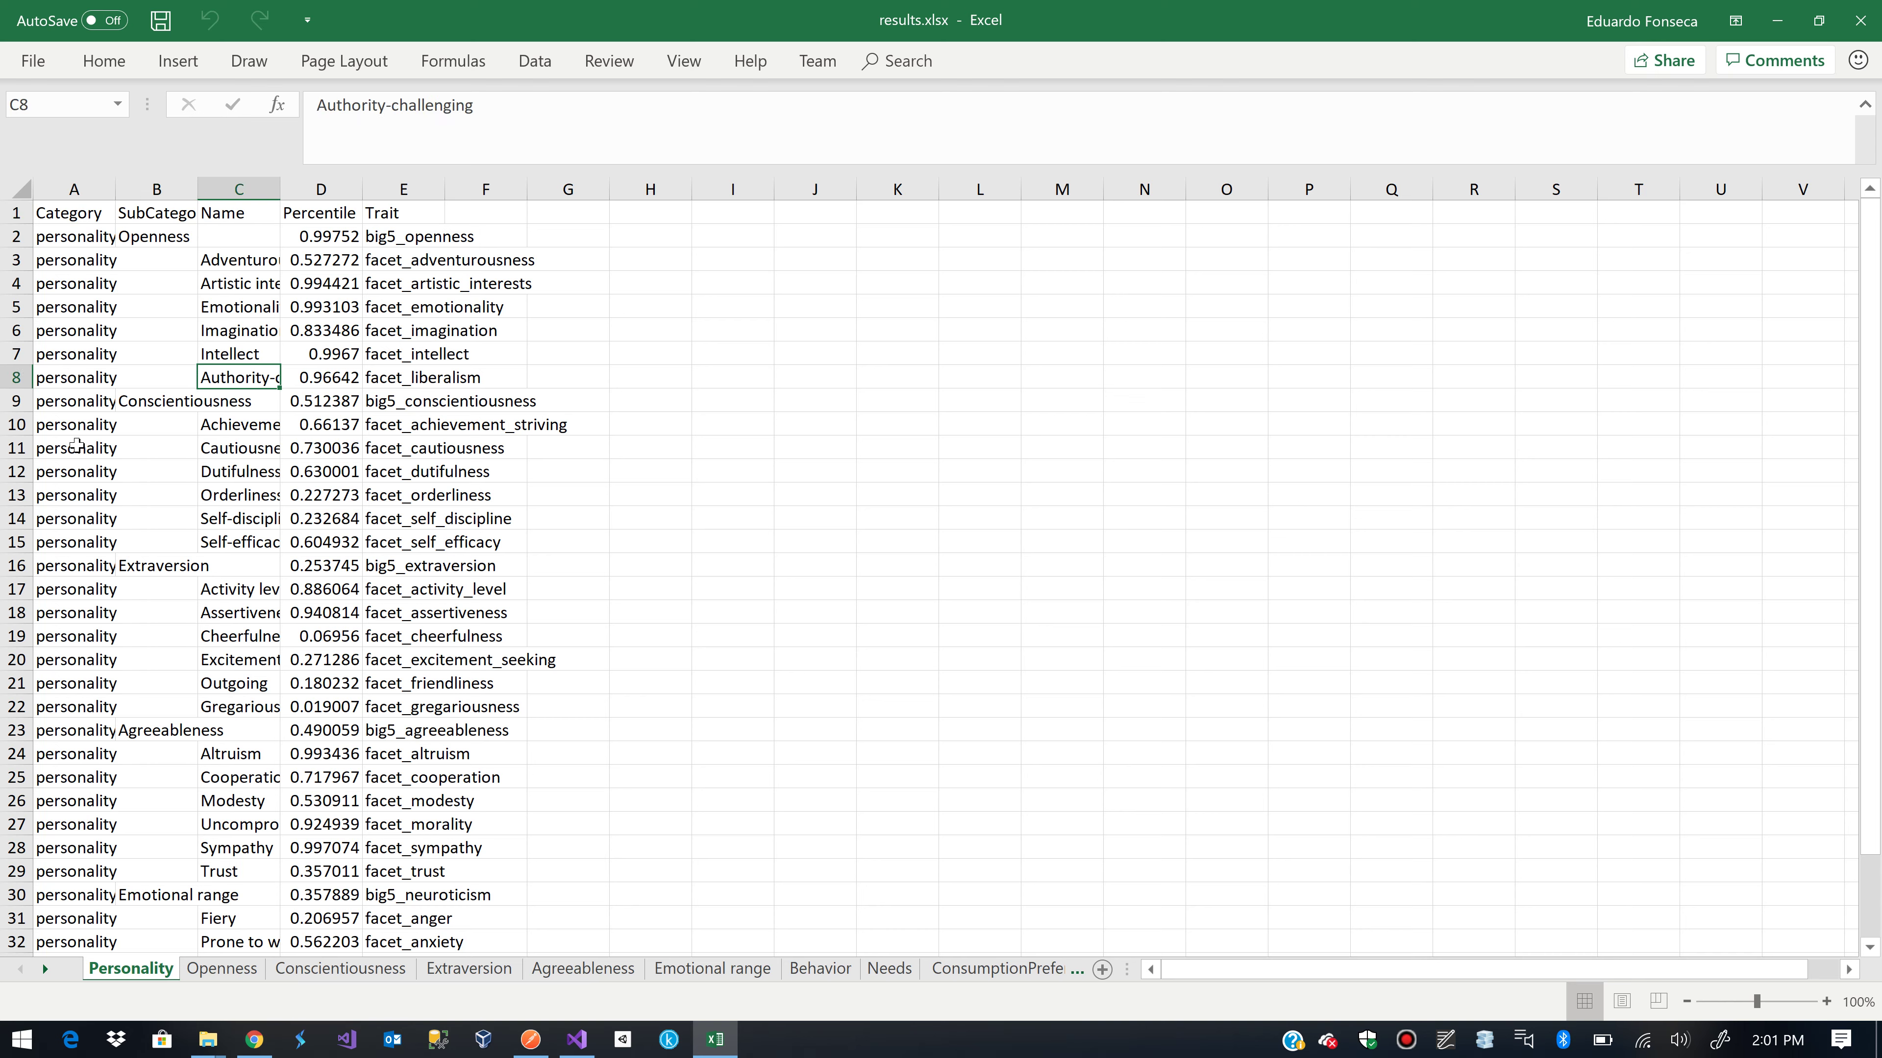
pyautogui.press('Up')
pyautogui.press('Up')
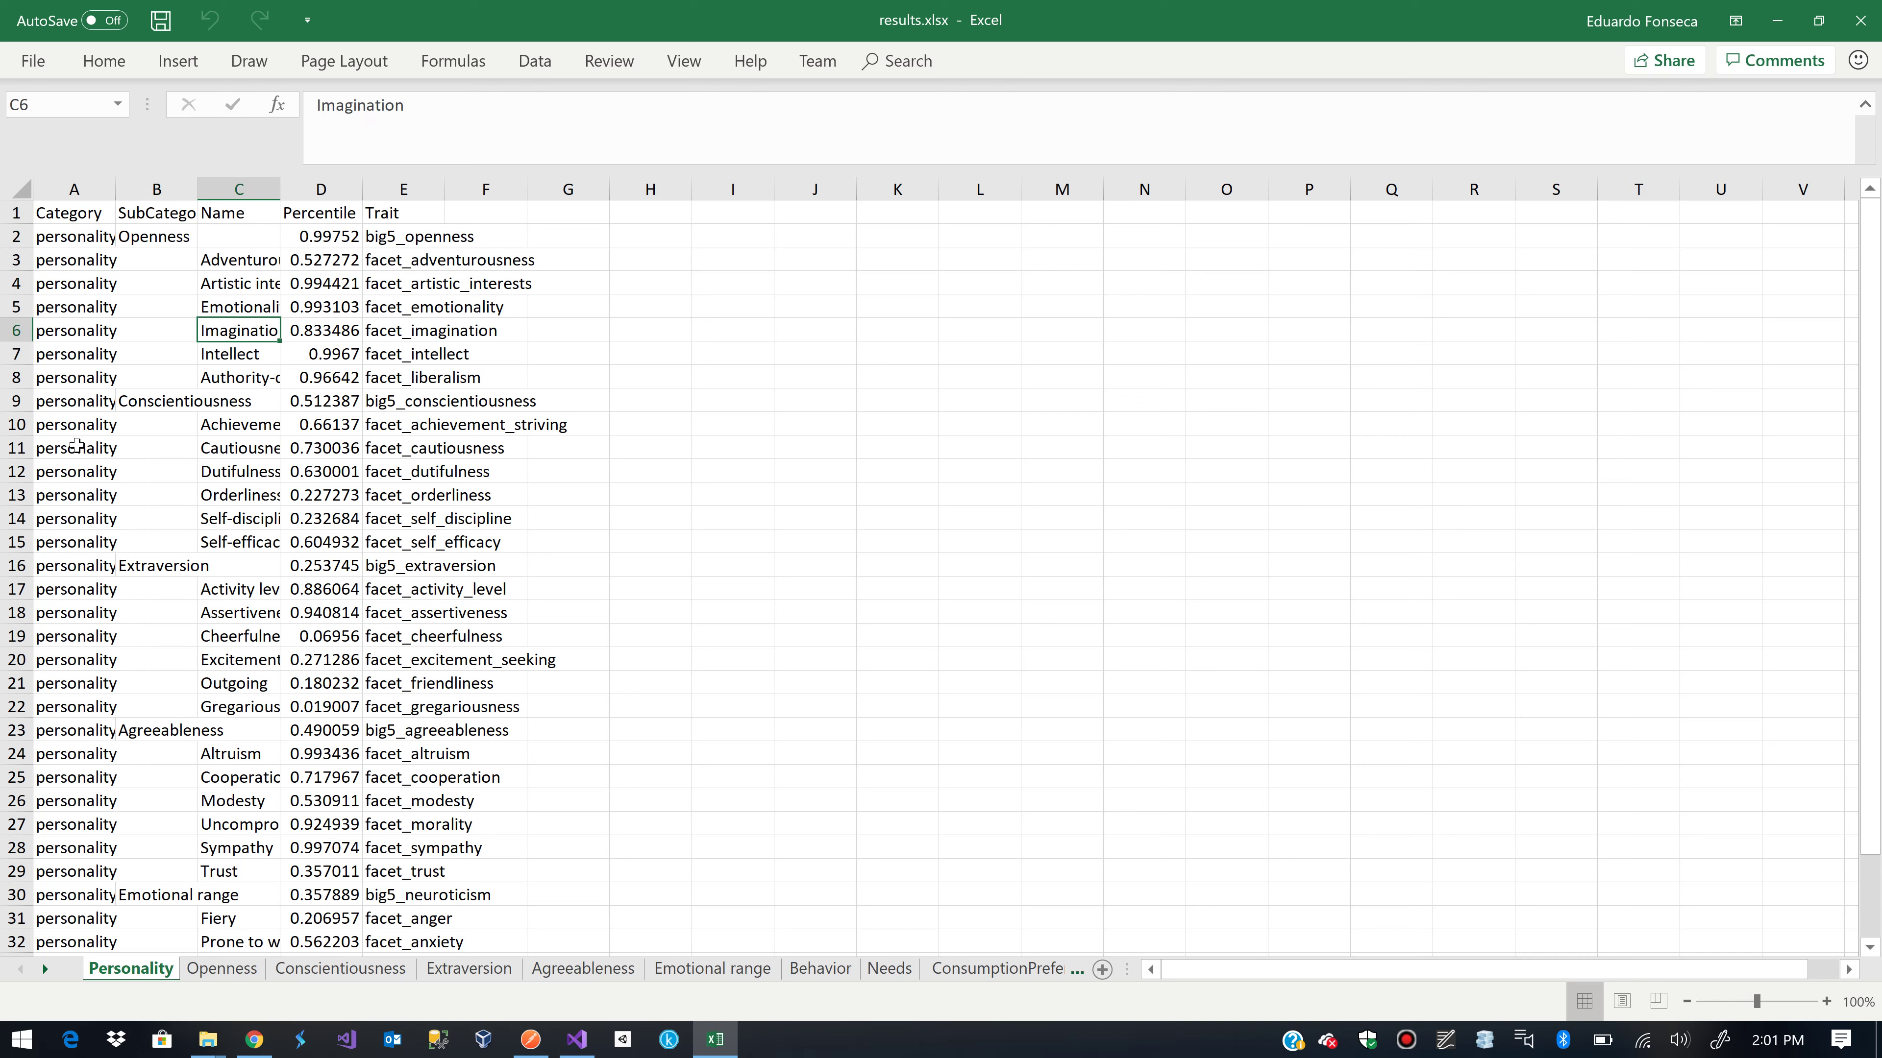
# AutoFit Name column C and select the Openness facet percentiles
pyautogui.doubleClick(277, 184)
pyautogui.press('Up')
pyautogui.press('Up')
pyautogui.press('Up')
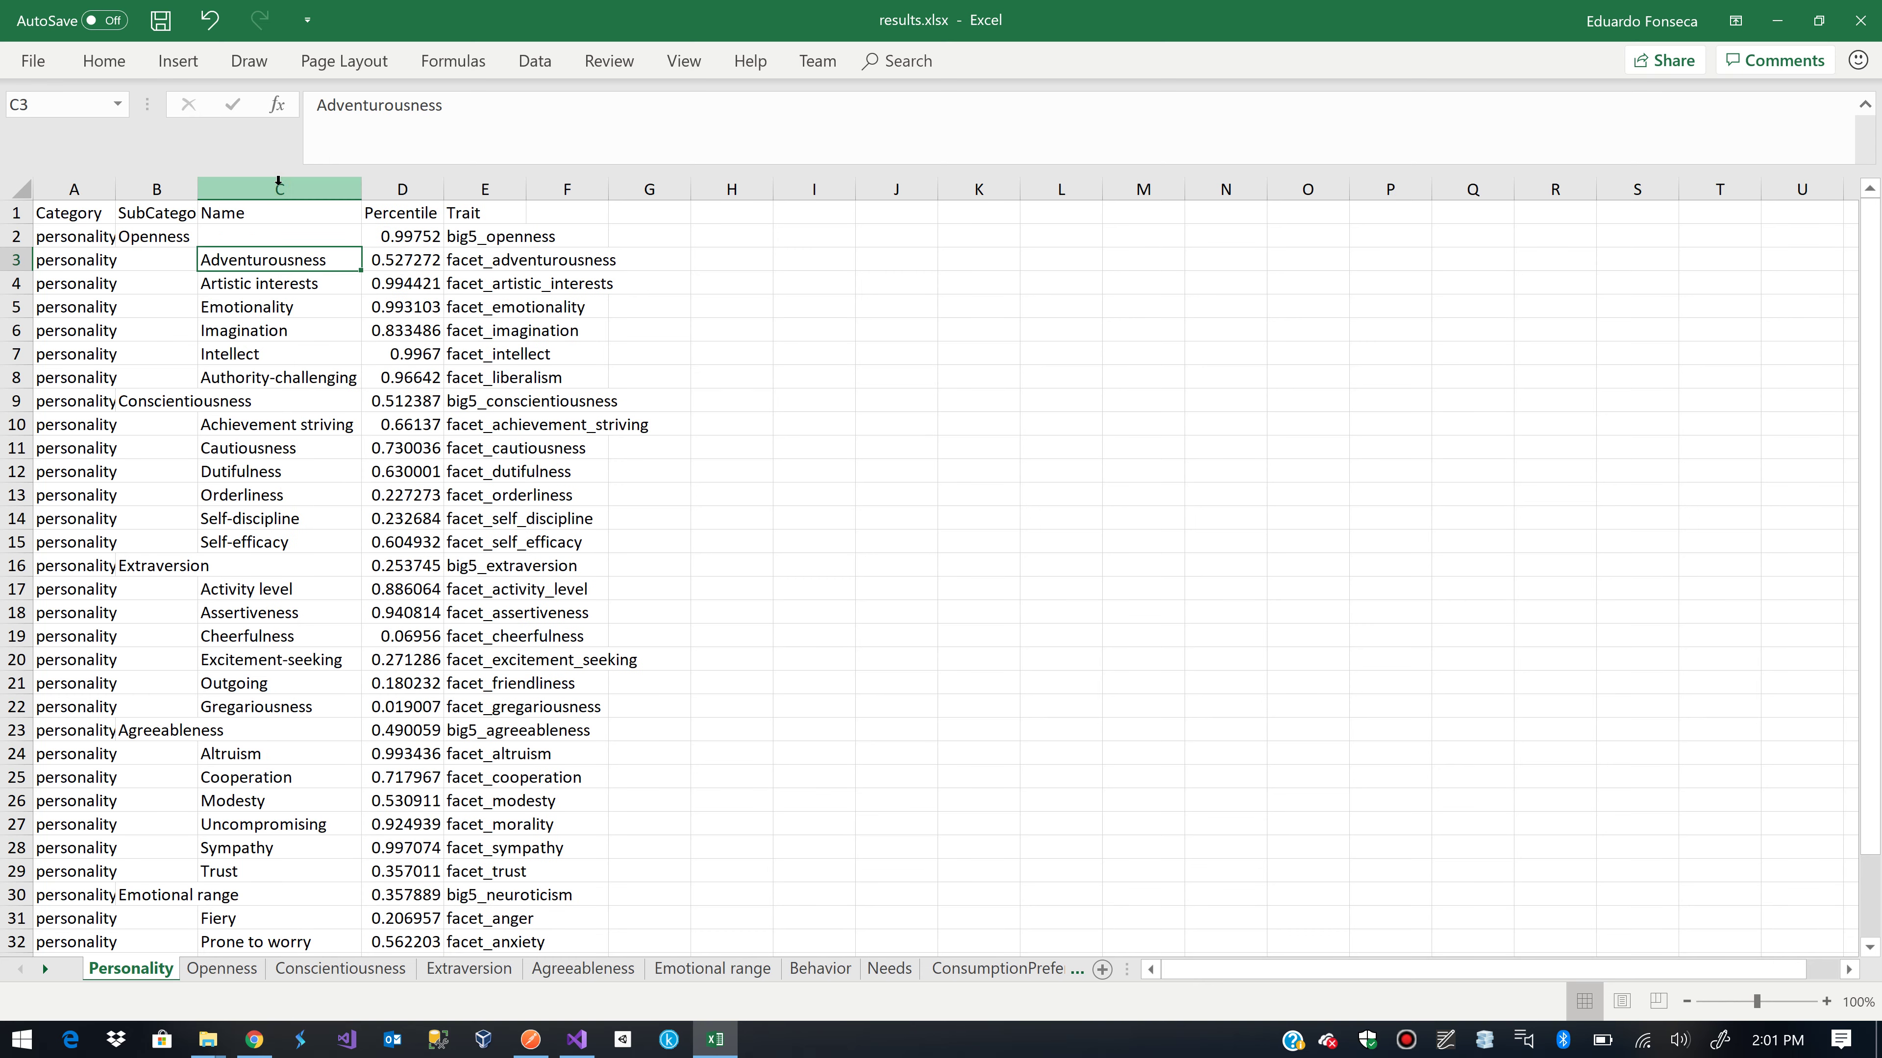
pyautogui.press('Down')
pyautogui.press('Down')
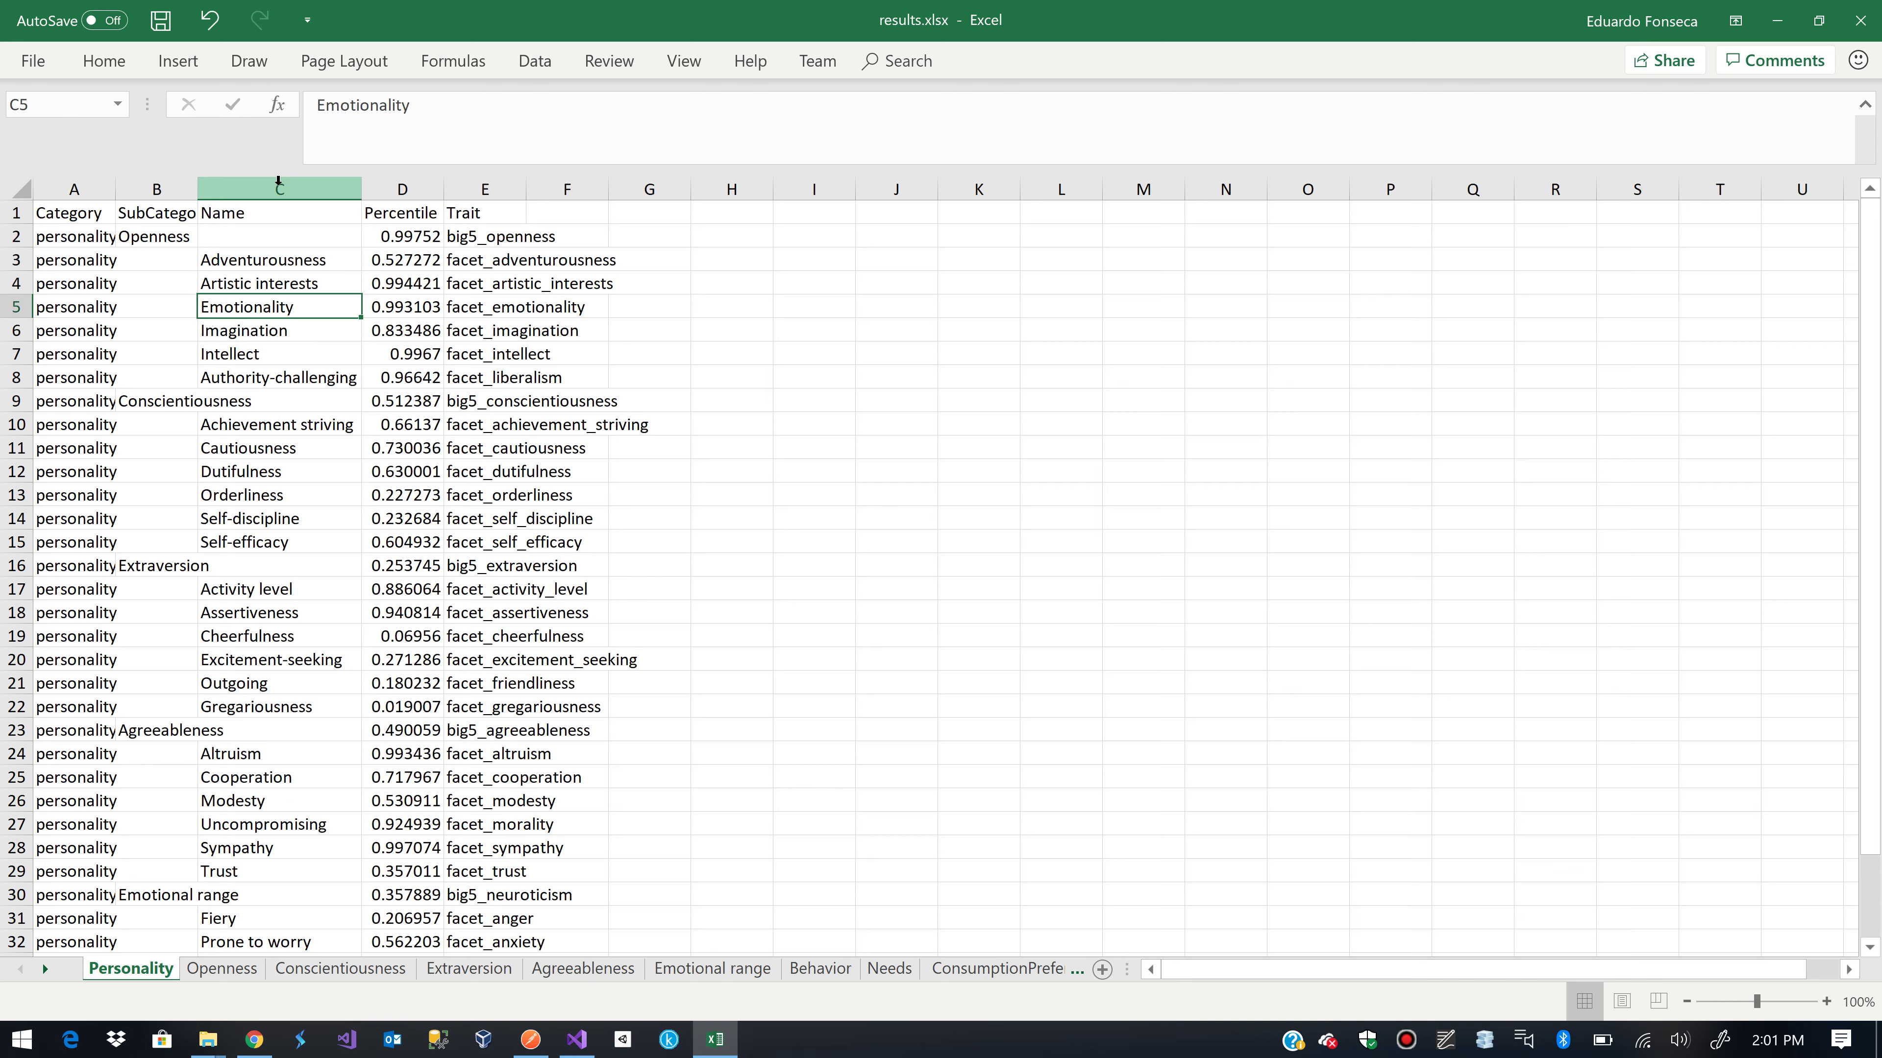
pyautogui.press('Down')
pyautogui.press('Down')
pyautogui.press('Down')
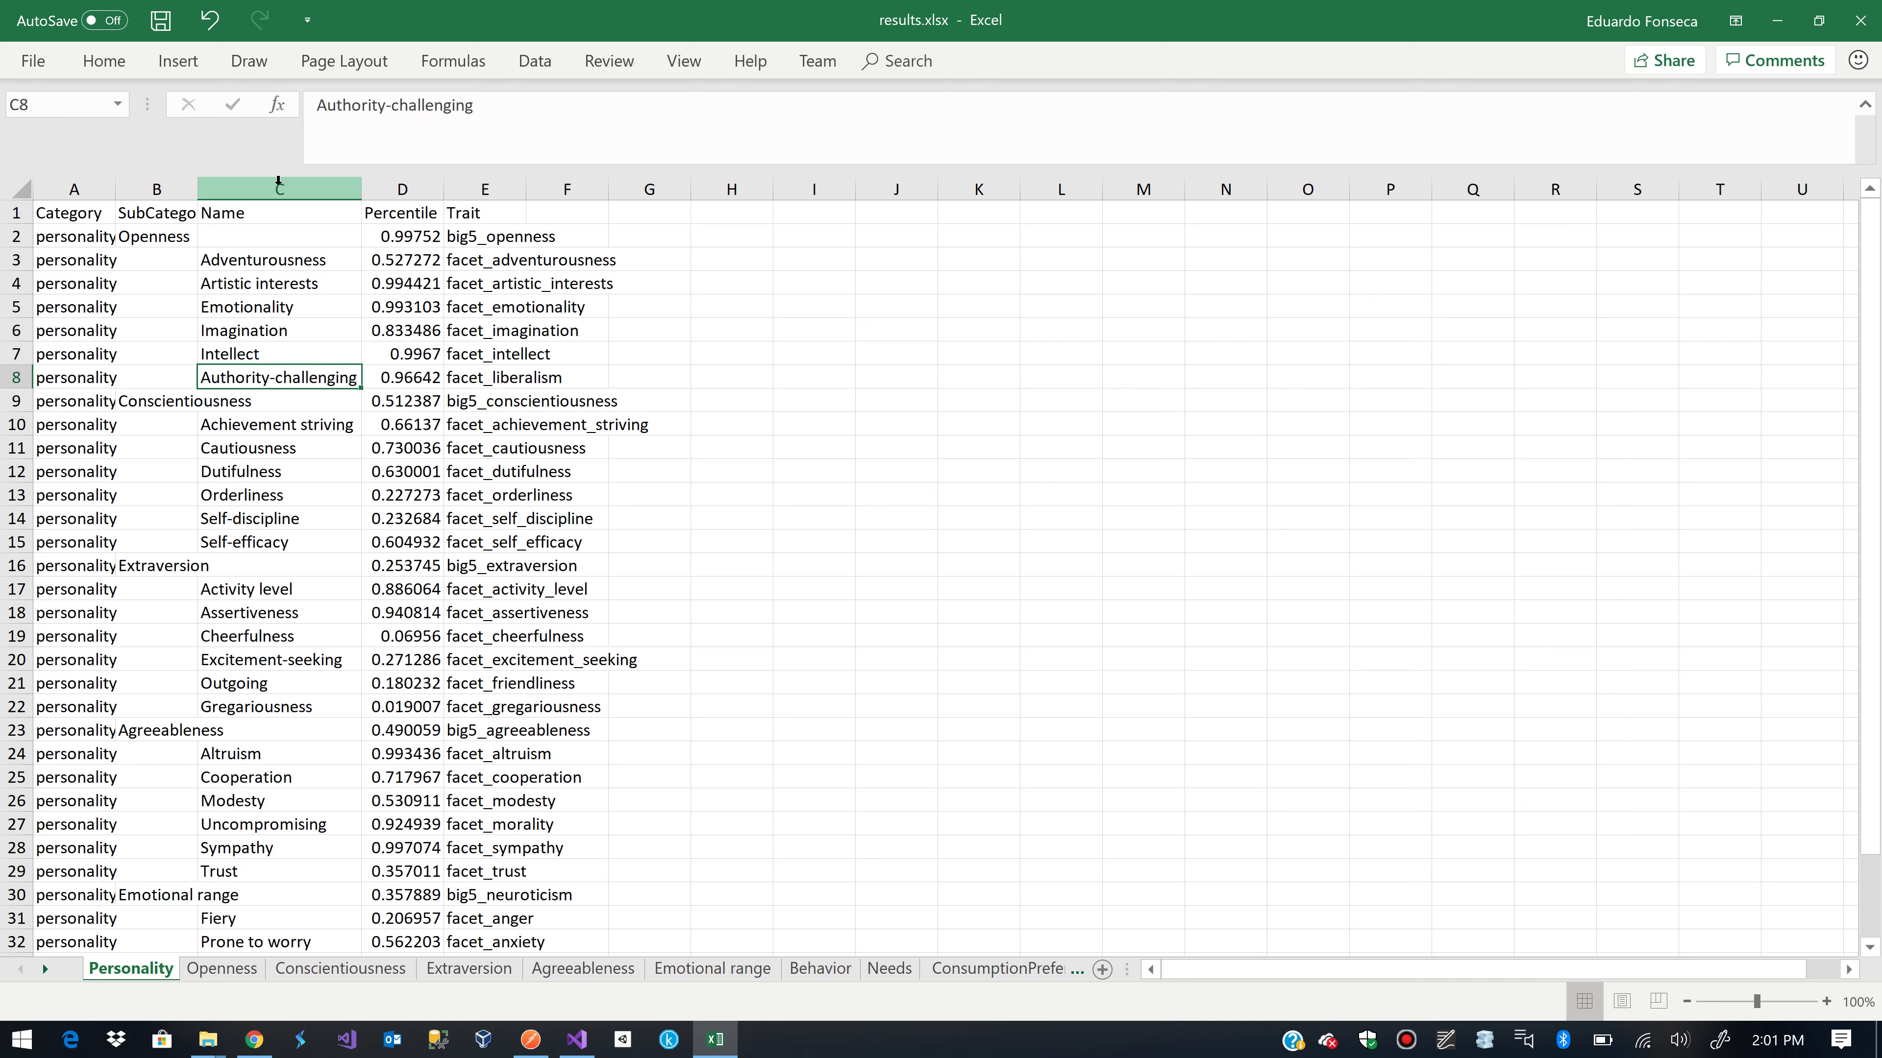
pyautogui.press('Right')
pyautogui.press('Up')
pyautogui.press('Up')
pyautogui.press('Up')
pyautogui.press('Up')
pyautogui.press('Up')
pyautogui.press('Up')
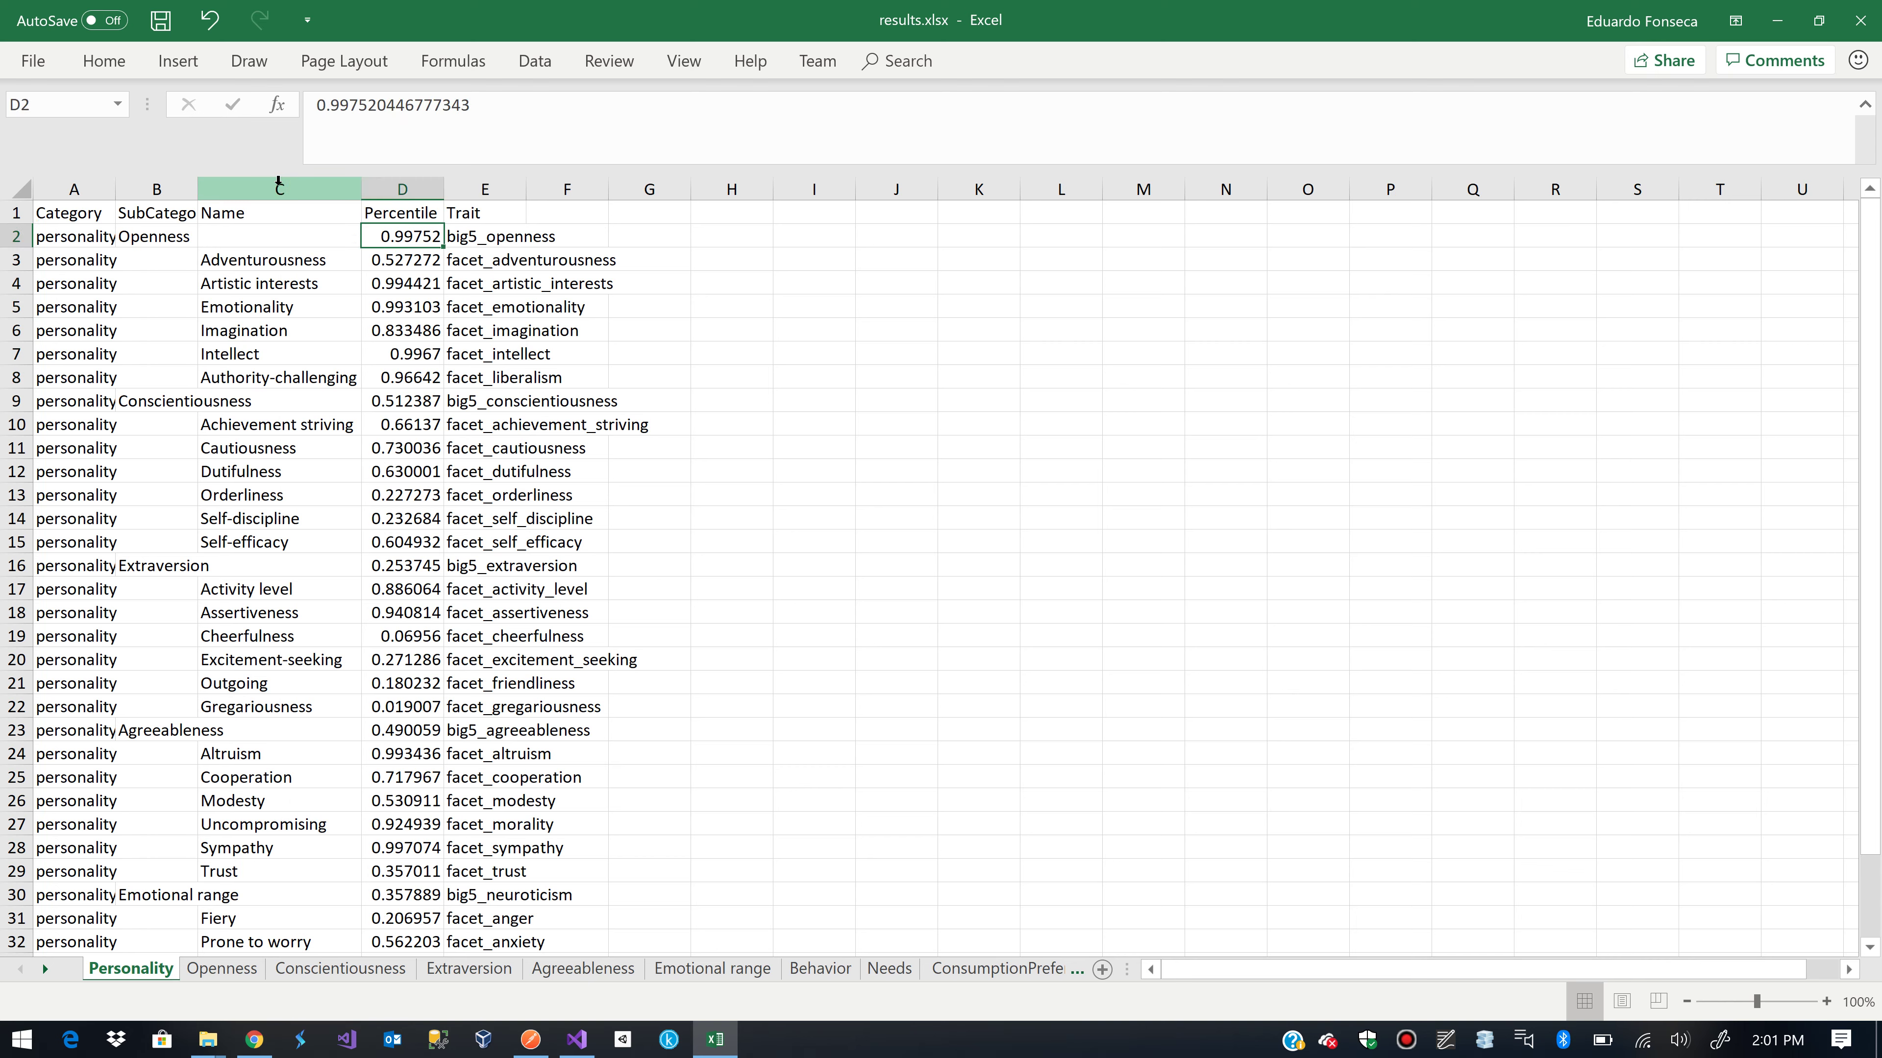
pyautogui.hotkey('shift', 'Down')
pyautogui.hotkey('shift', 'Down')
pyautogui.hotkey('shift', 'Down')
pyautogui.hotkey('shift', 'Down')
pyautogui.hotkey('shift', 'Down')
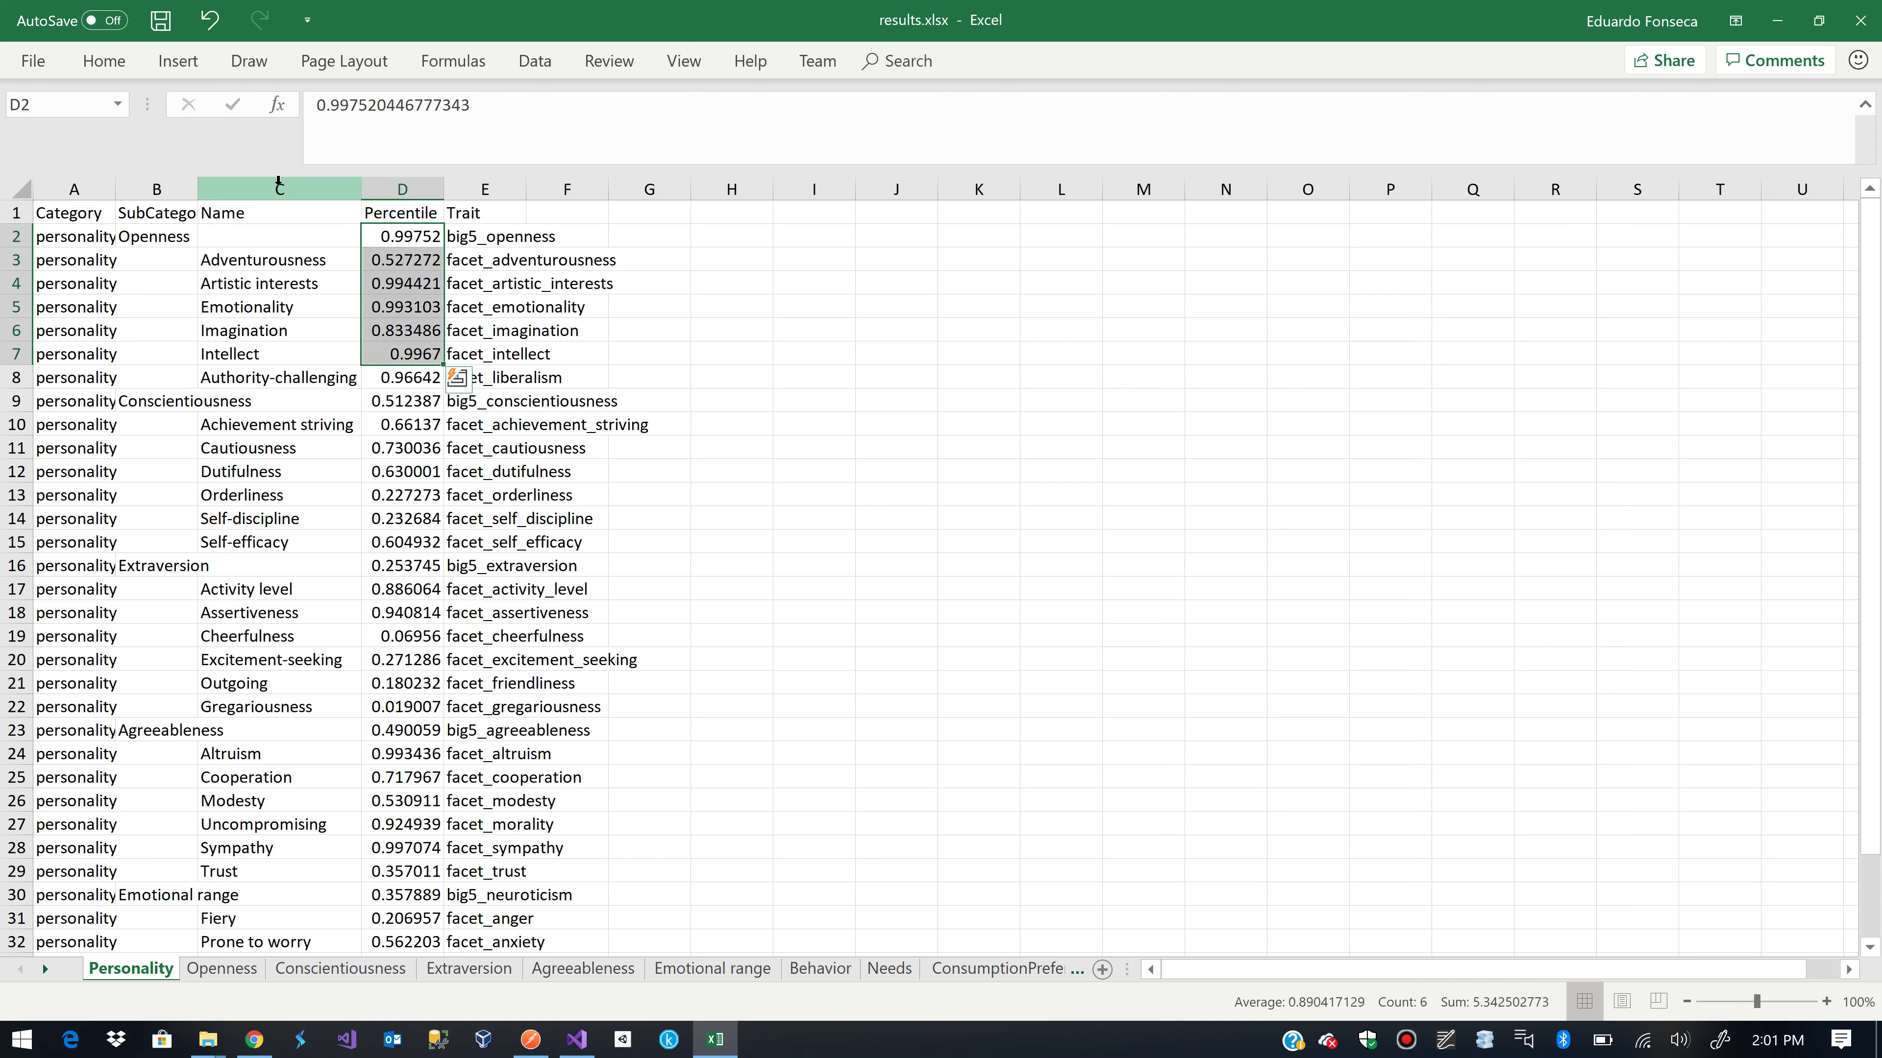
# Check the Adventurousness and Artistic interests percentiles and names in rows 2–4
pyautogui.press('Right')
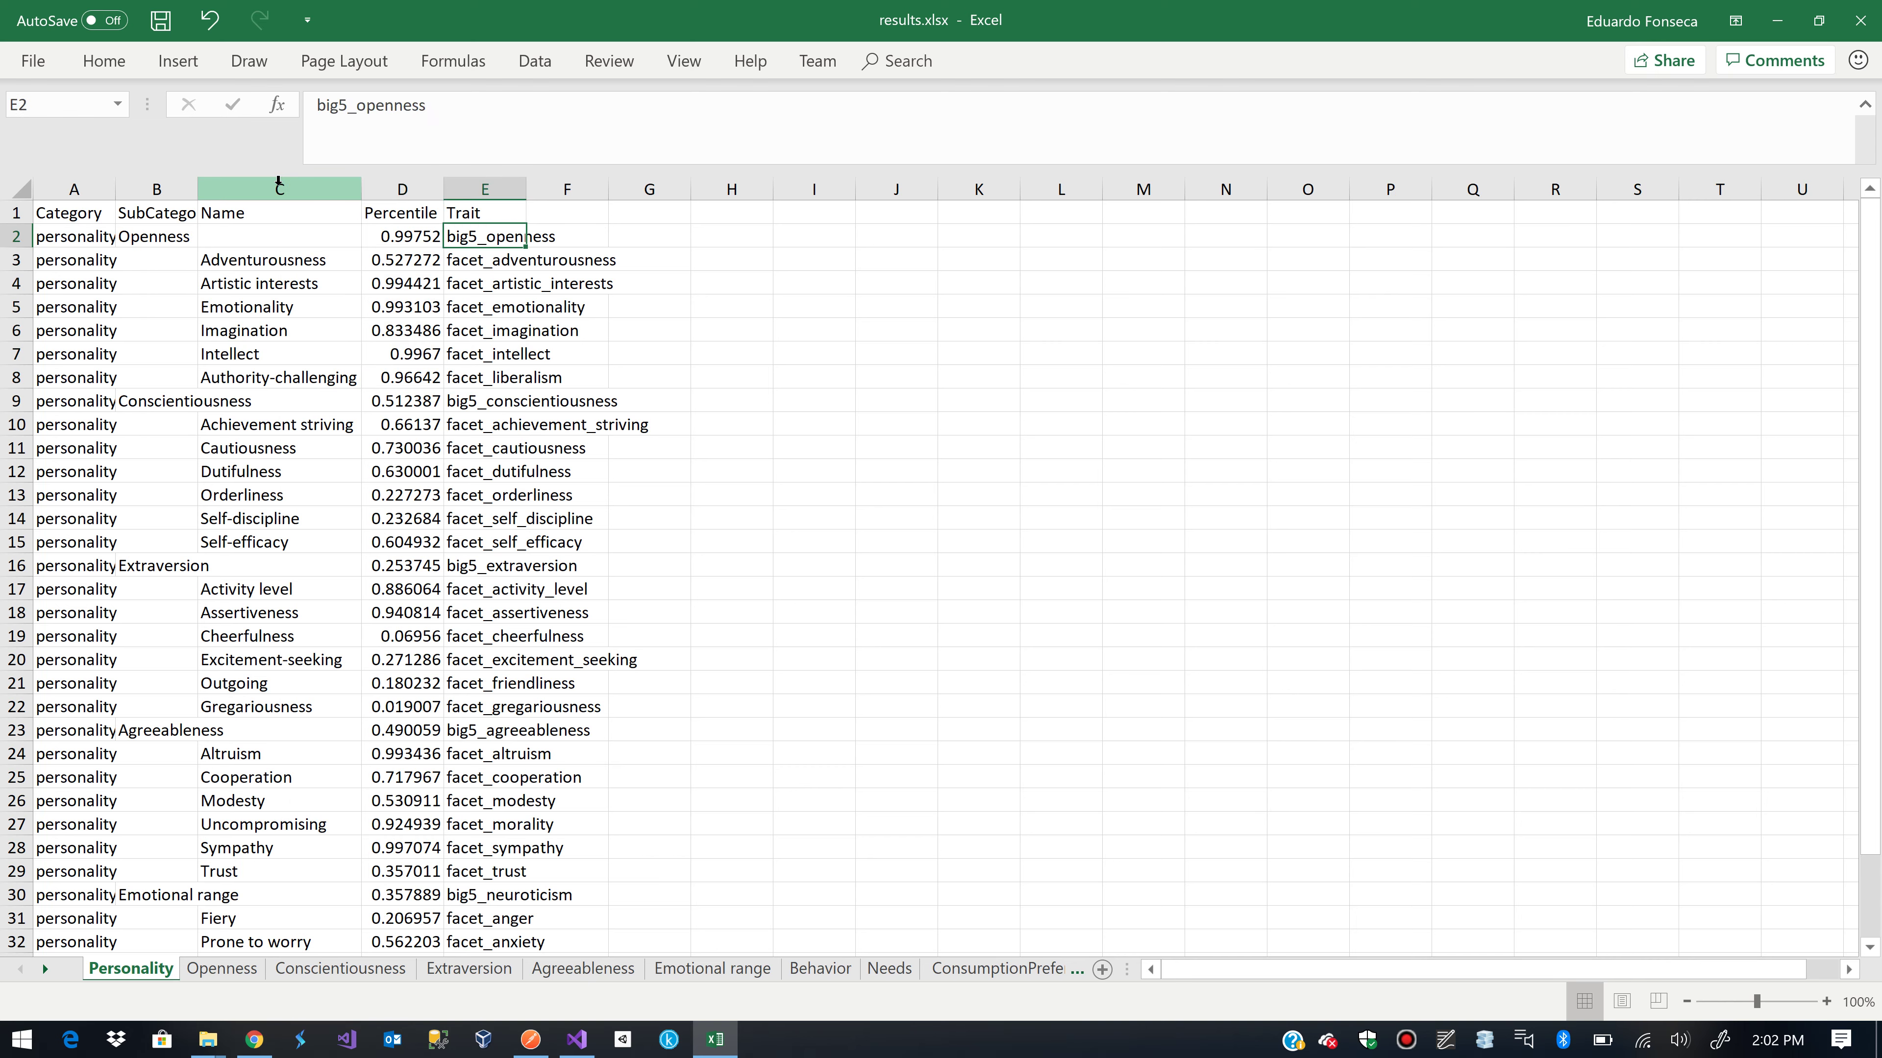
pyautogui.press('Left')
pyautogui.press('Left')
pyautogui.press('Right')
pyautogui.press('Down')
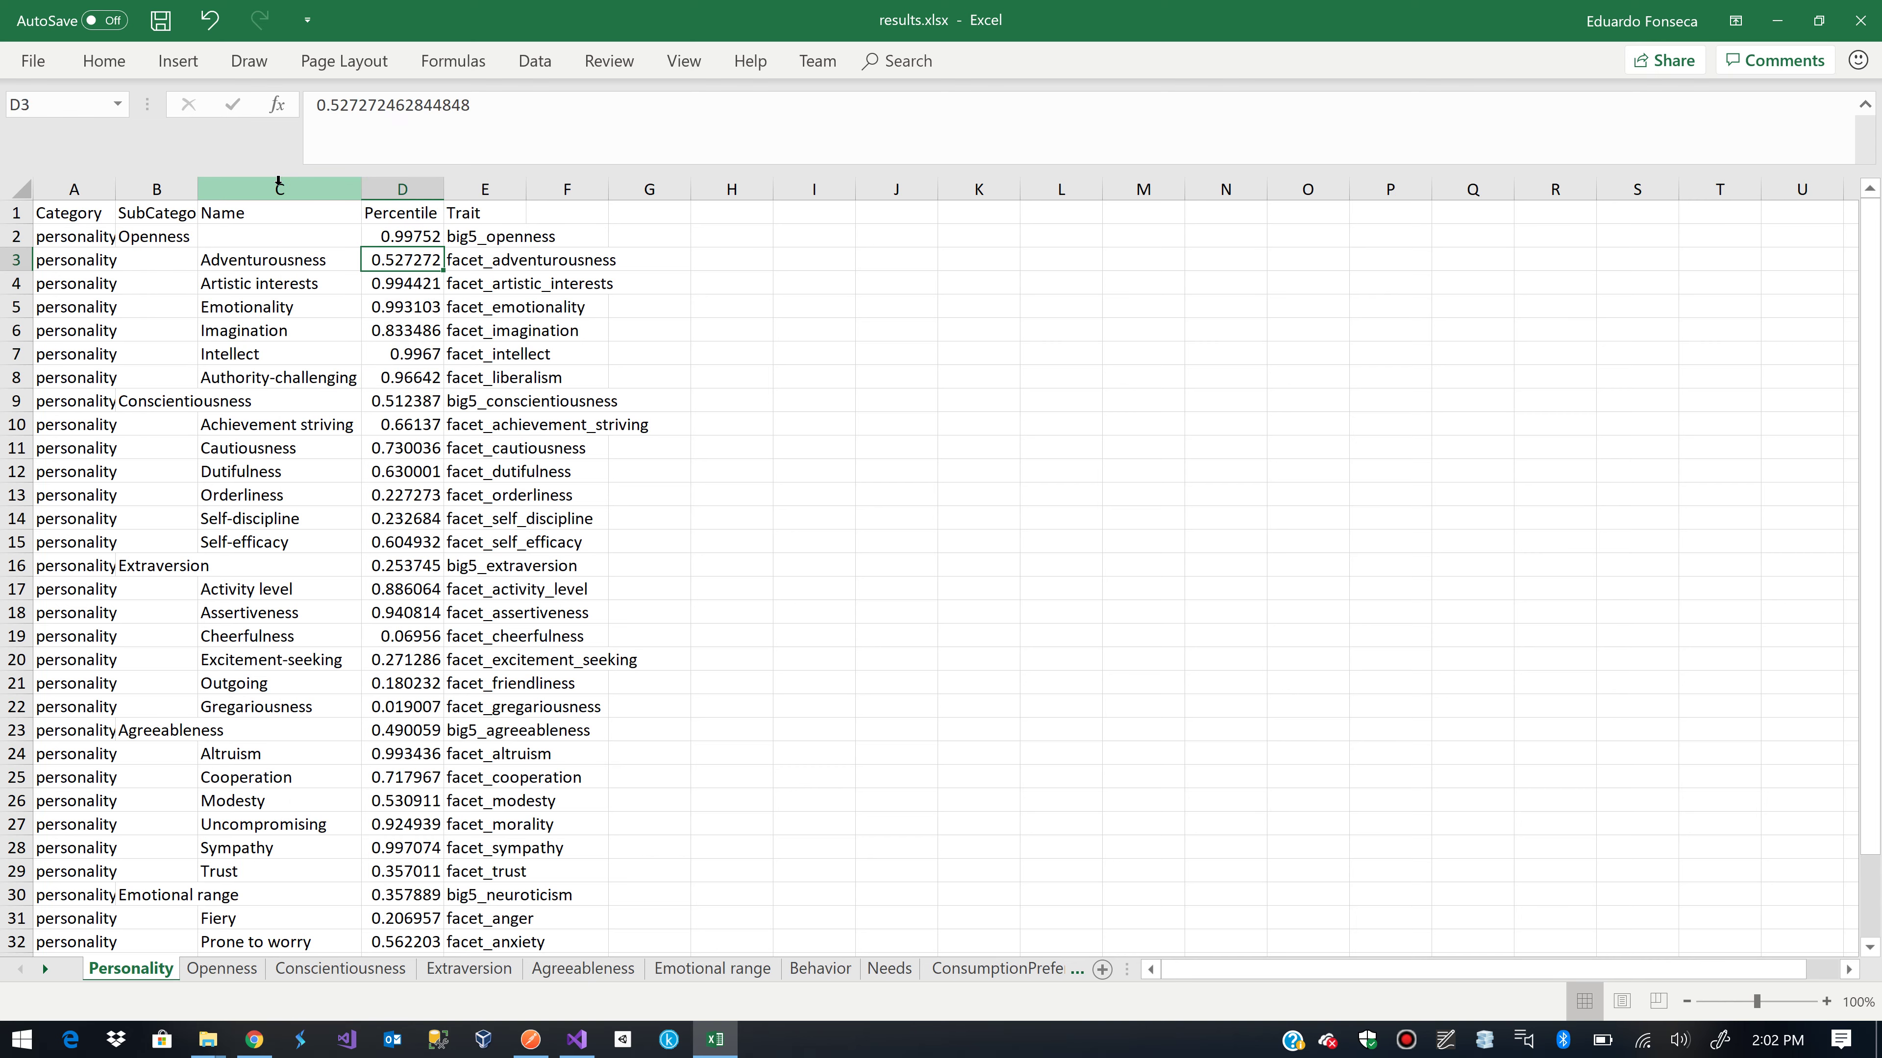
pyautogui.press('Left')
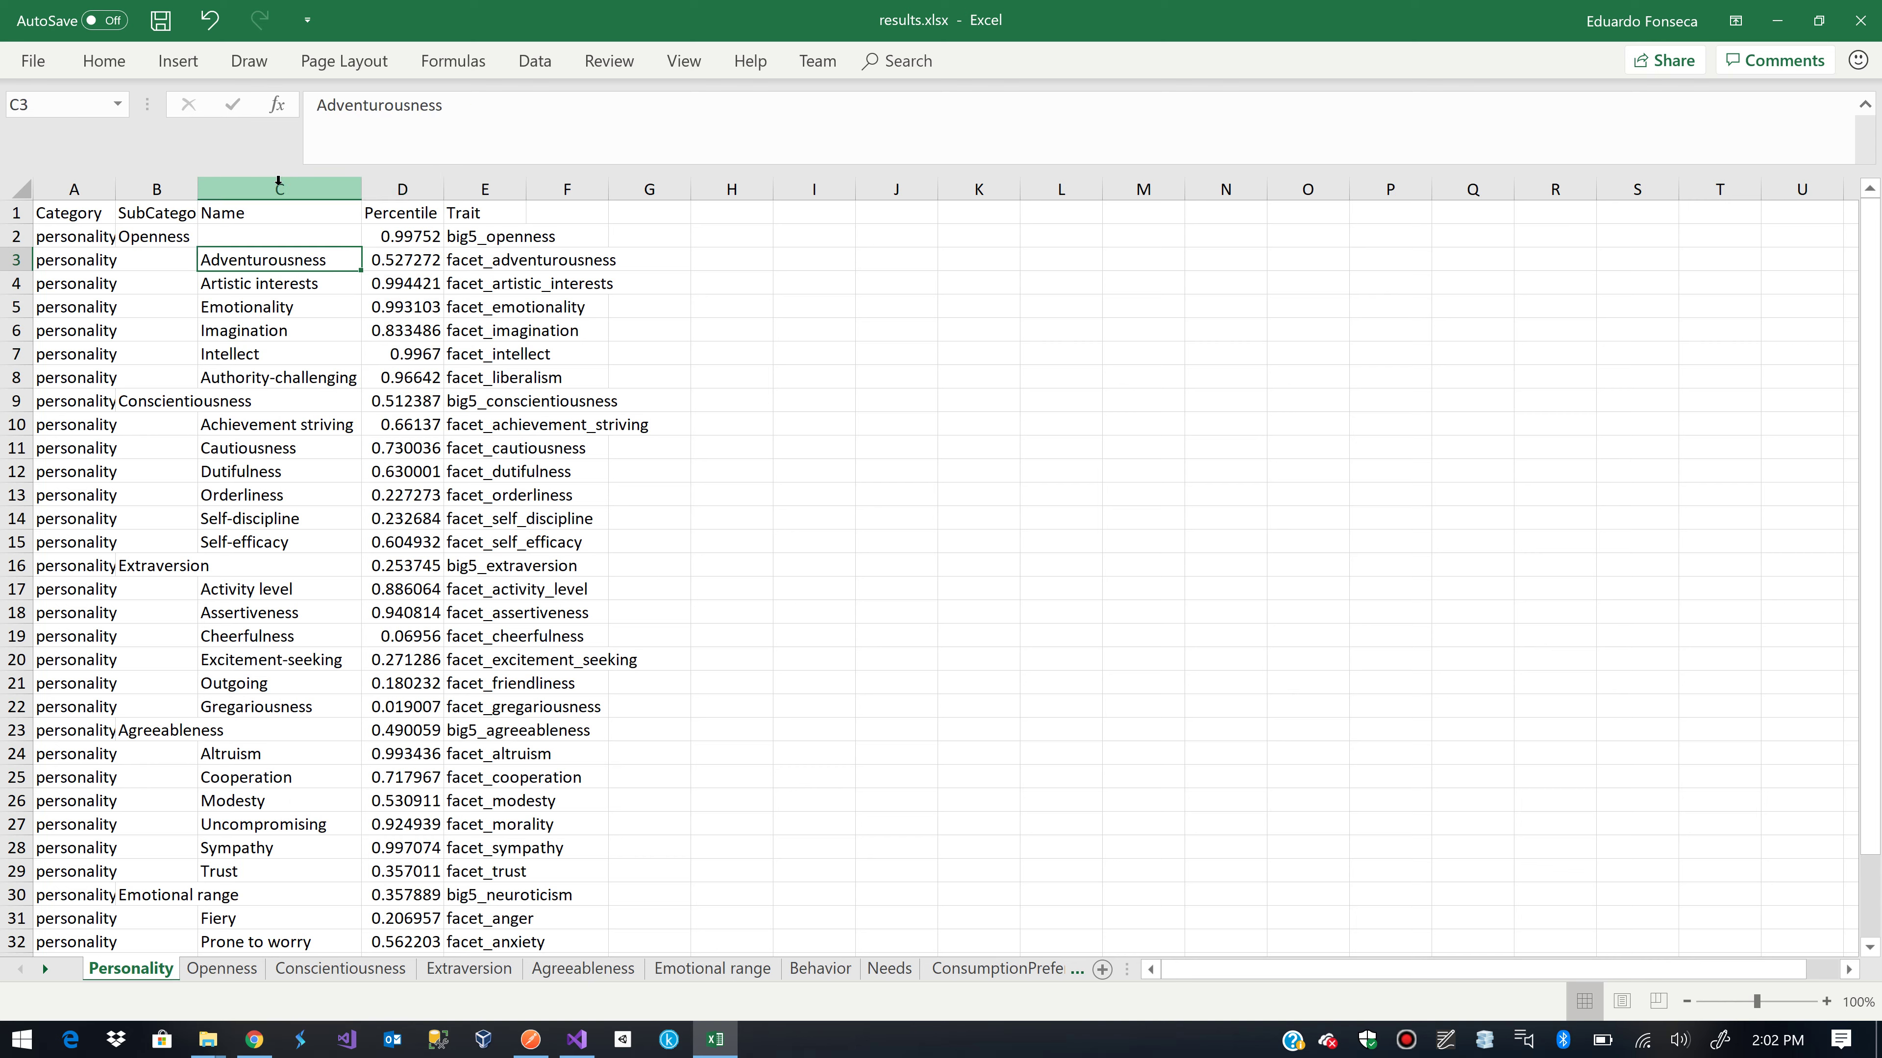
pyautogui.press('Down')
pyautogui.press('Right')
pyautogui.press('Left')
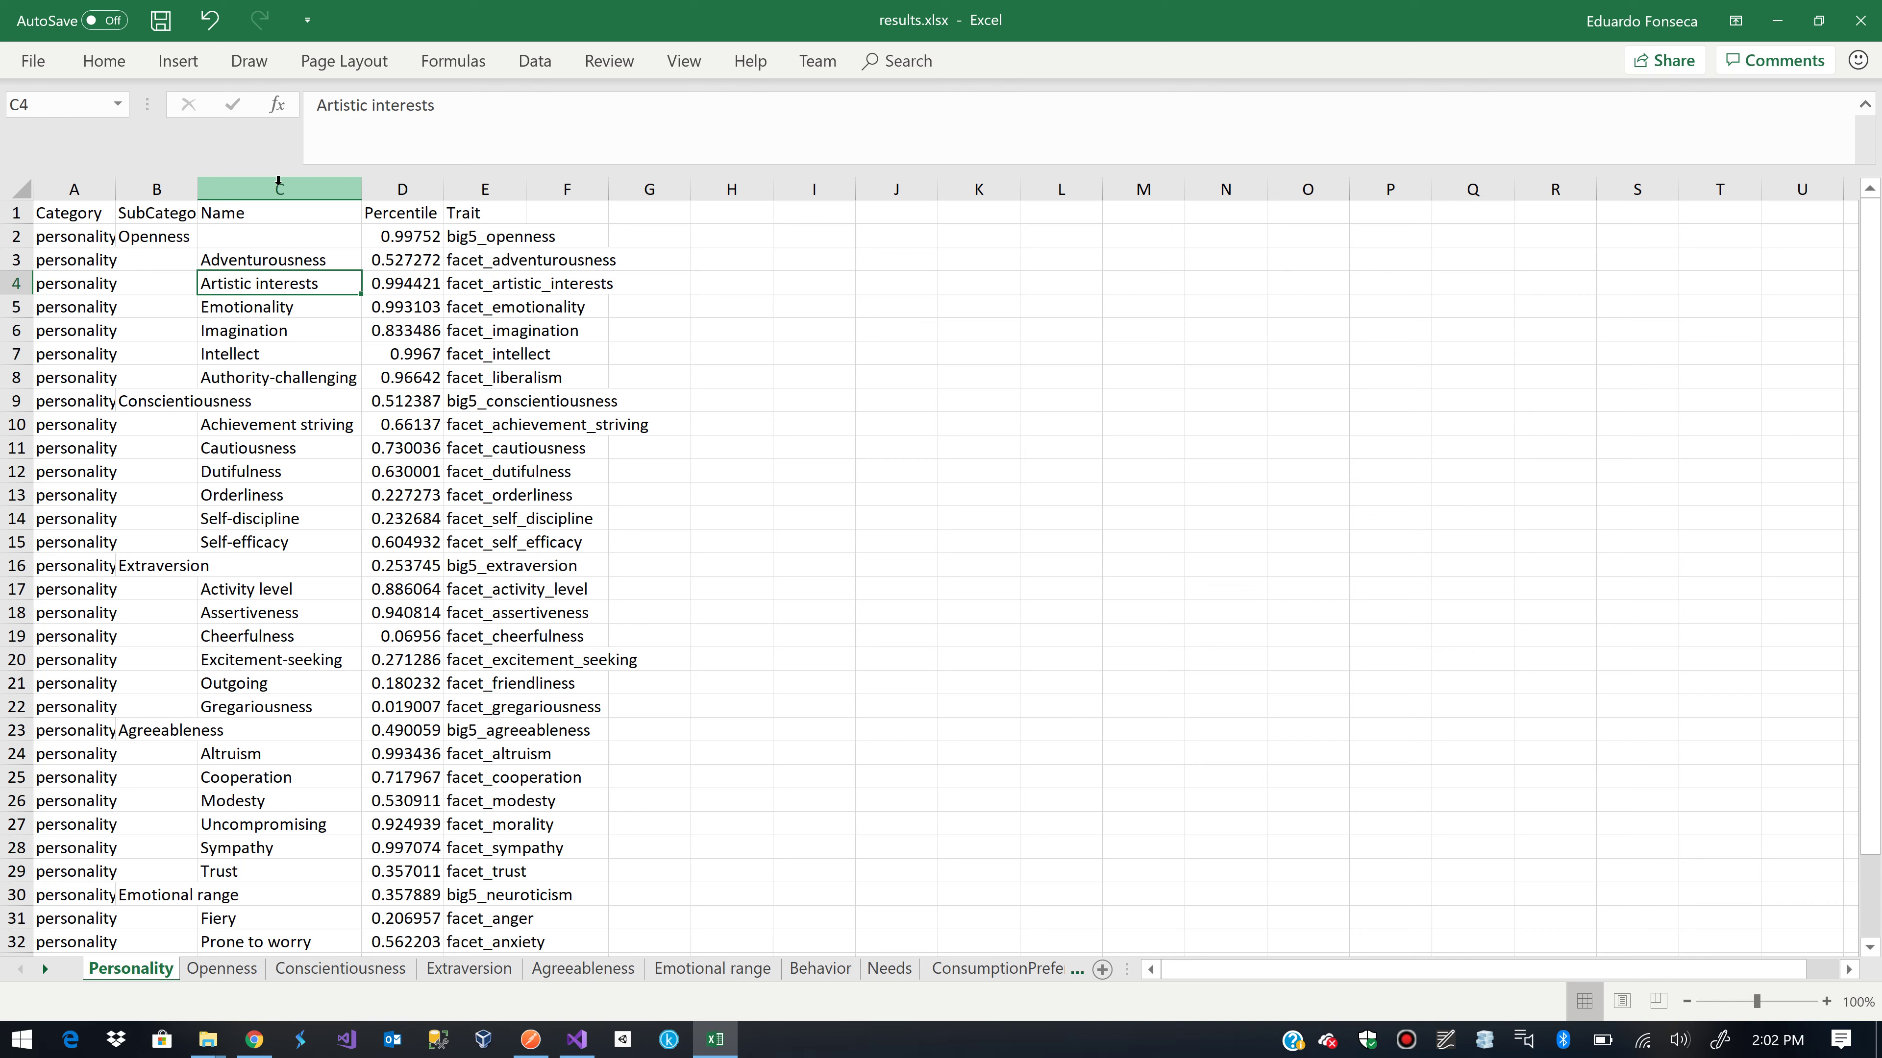
pyautogui.press('Down')
# Check the Activity level and Assertiveness percentiles, Assertiveness reading 0.940813899040222
pyautogui.press('Down')
pyautogui.press('Down')
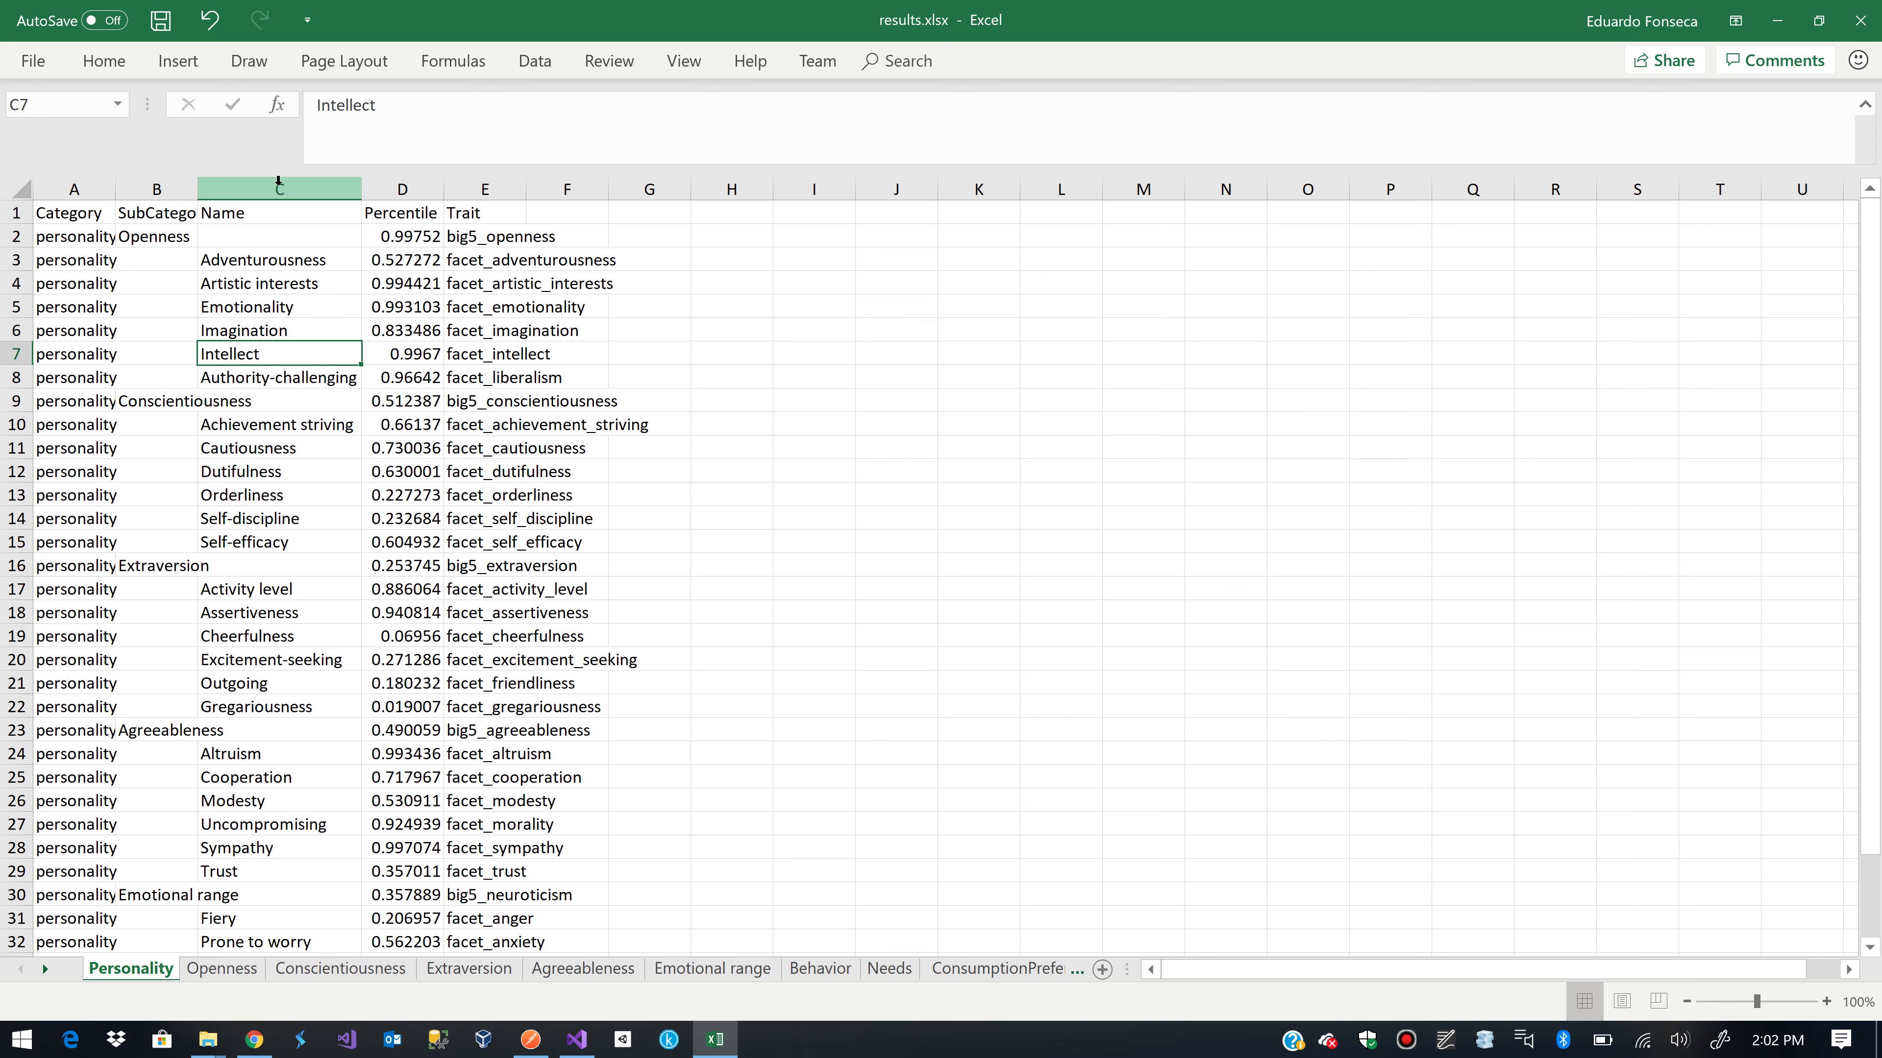
pyautogui.press('Down')
pyautogui.press('Down')
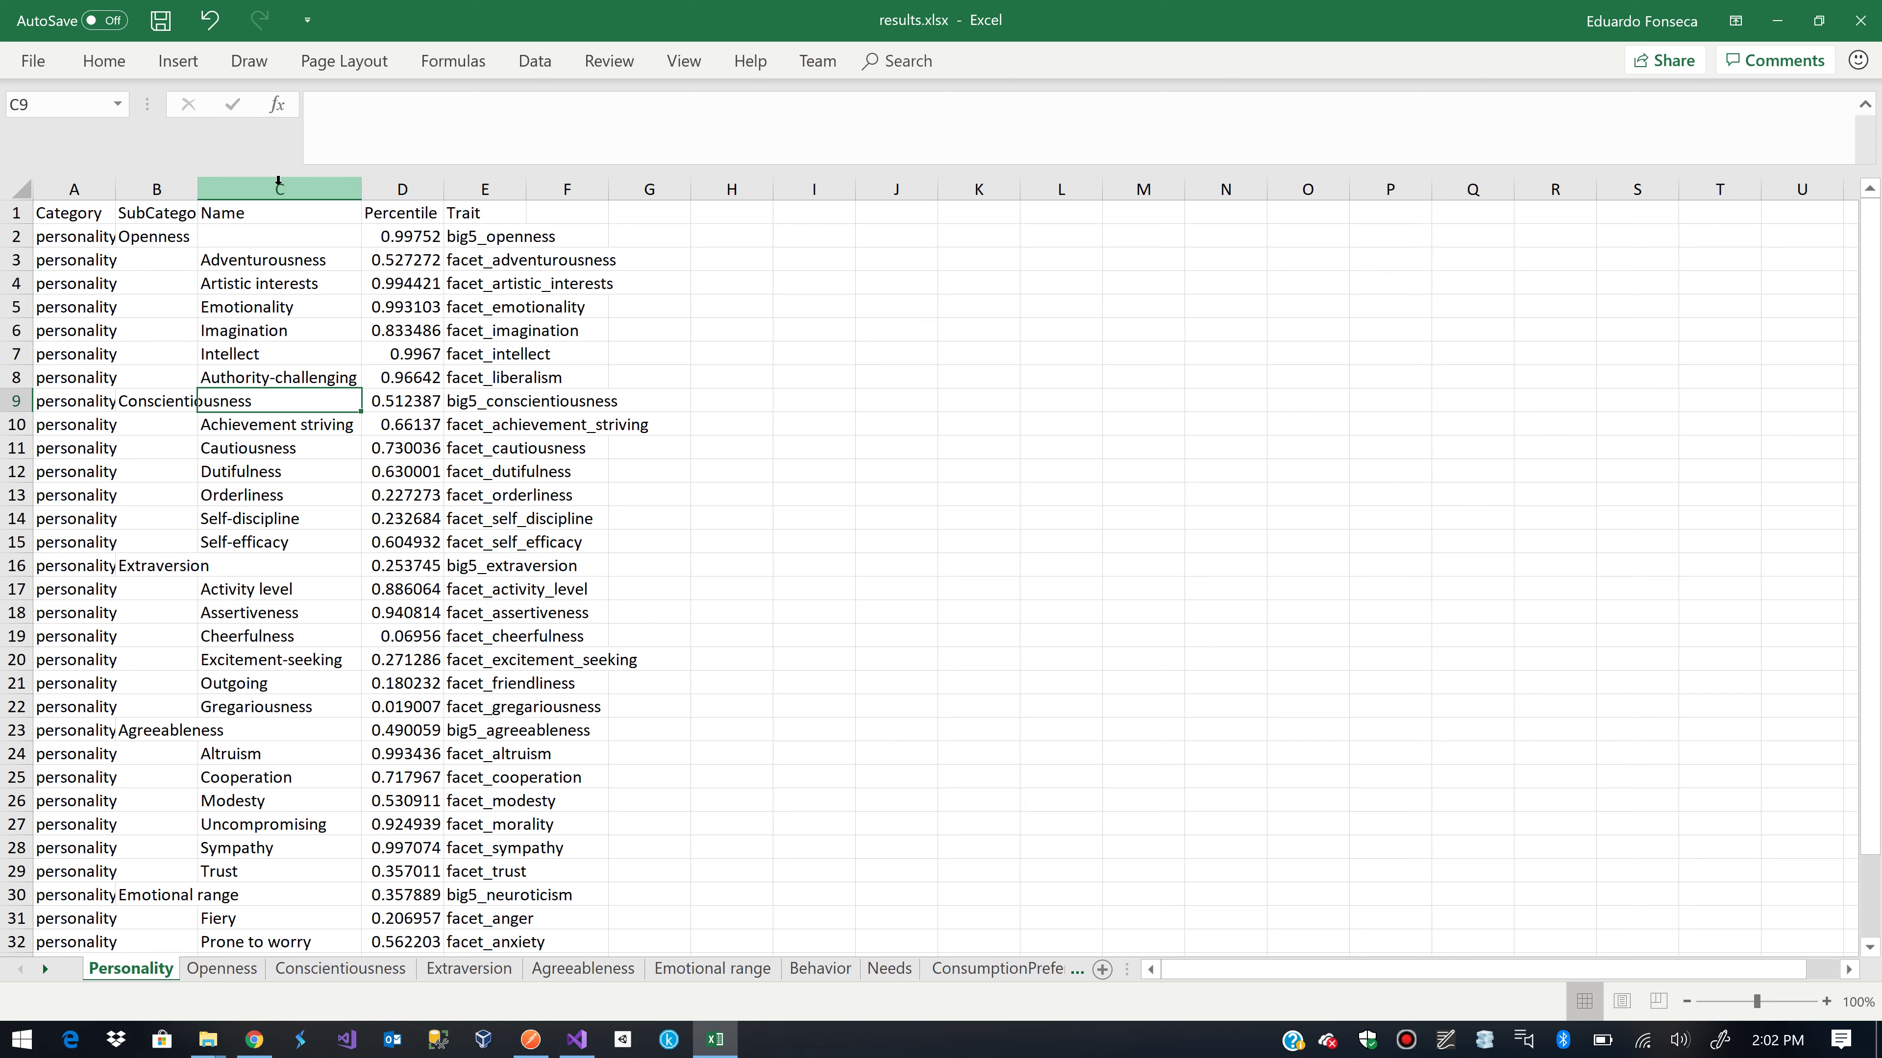
pyautogui.press('Down')
pyautogui.press('Down')
pyautogui.press('Down')
pyautogui.press('Down')
pyautogui.press('Down')
pyautogui.press('Down')
pyautogui.press('Down')
pyautogui.press('Down')
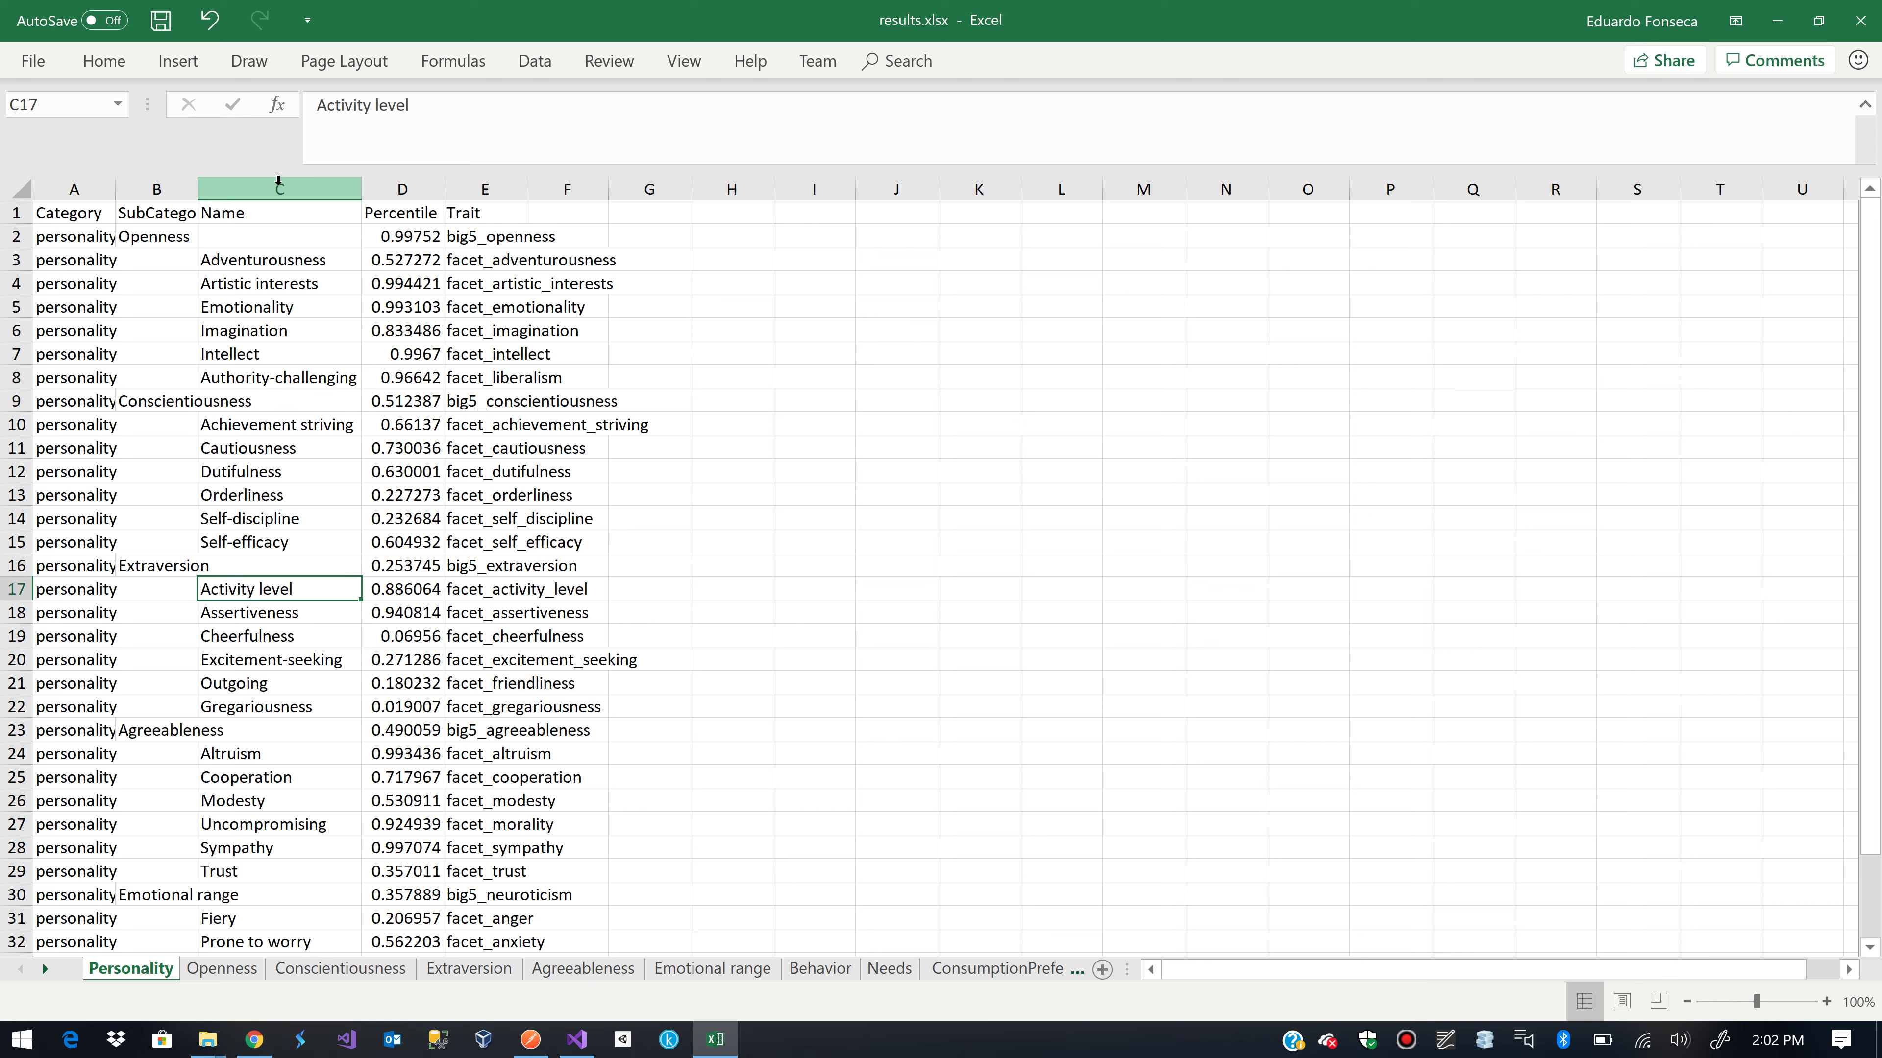
pyautogui.press('Right')
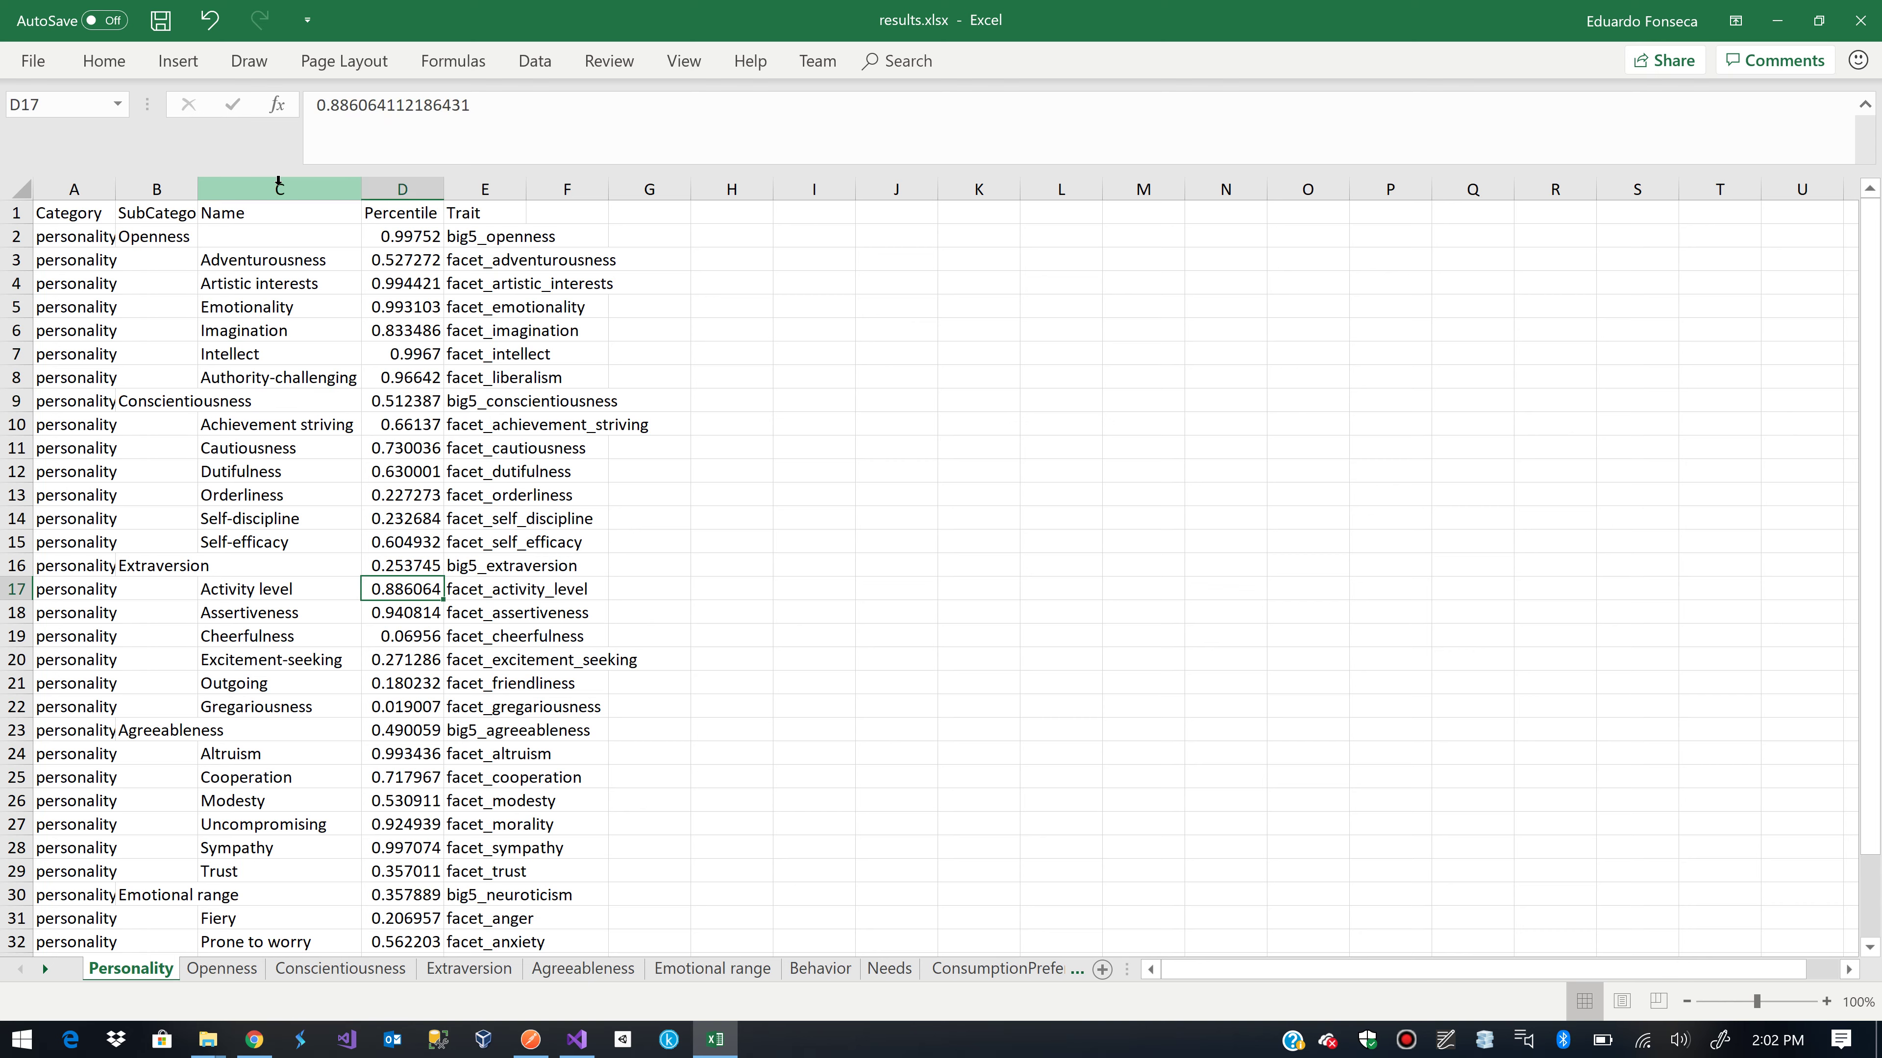
pyautogui.press('Left')
pyautogui.press('Left')
pyautogui.press('Right')
pyautogui.press('Down')
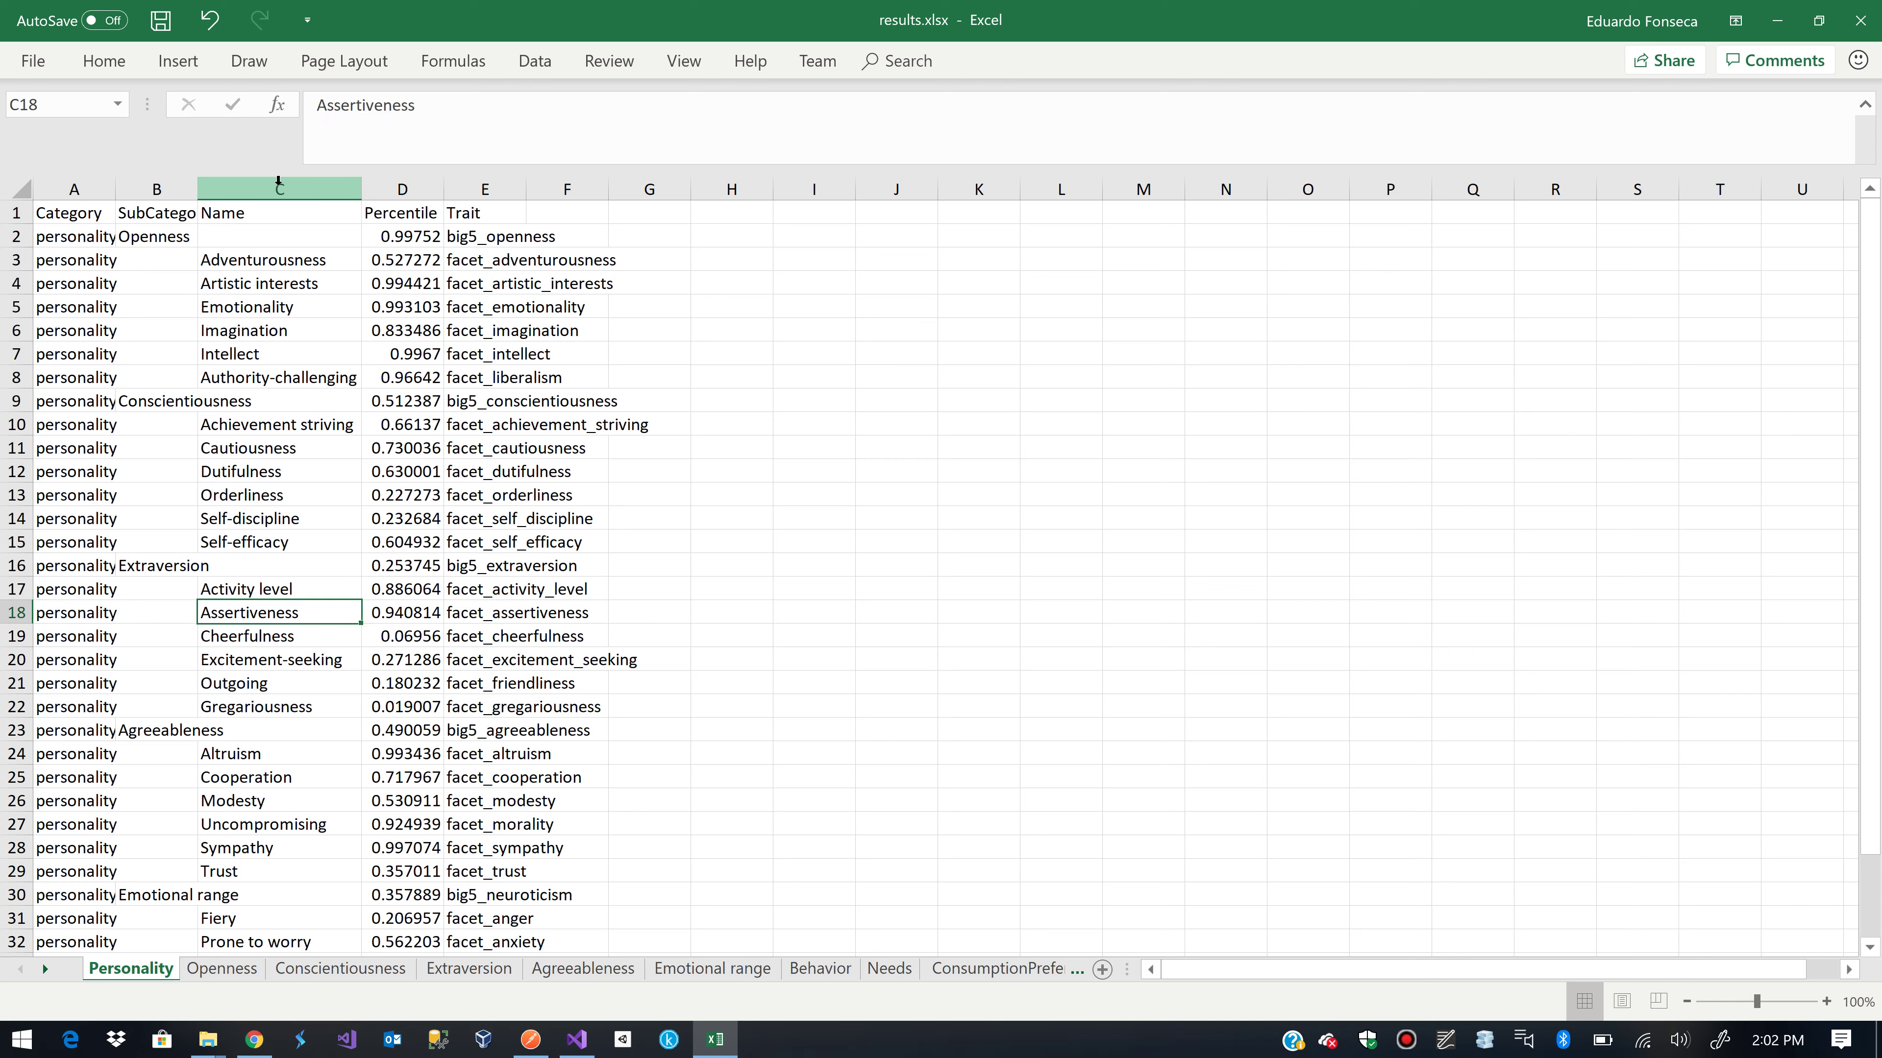
pyautogui.press('Right')
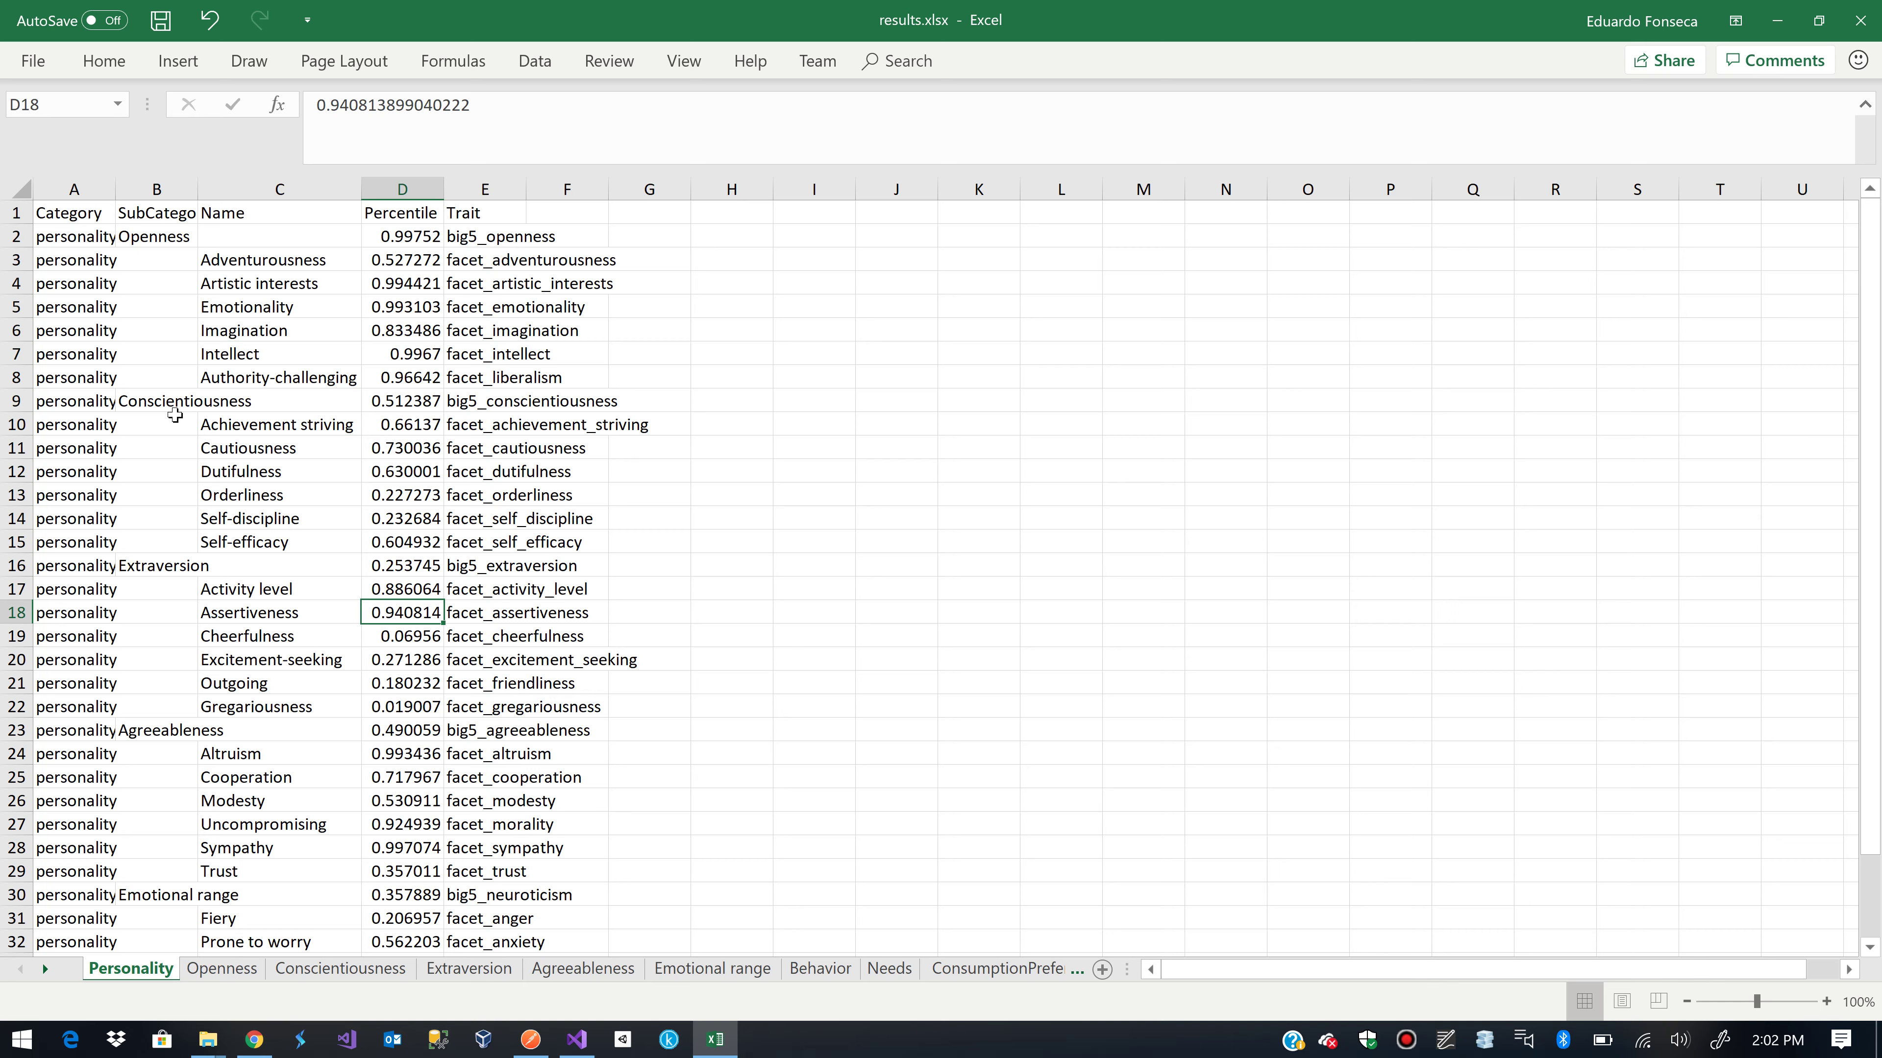
# Point out the Openness and Conscientiousness subcategories, then visit the Openness sheet and return to Personality
pyautogui.click(146, 239)
pyautogui.click(152, 394)
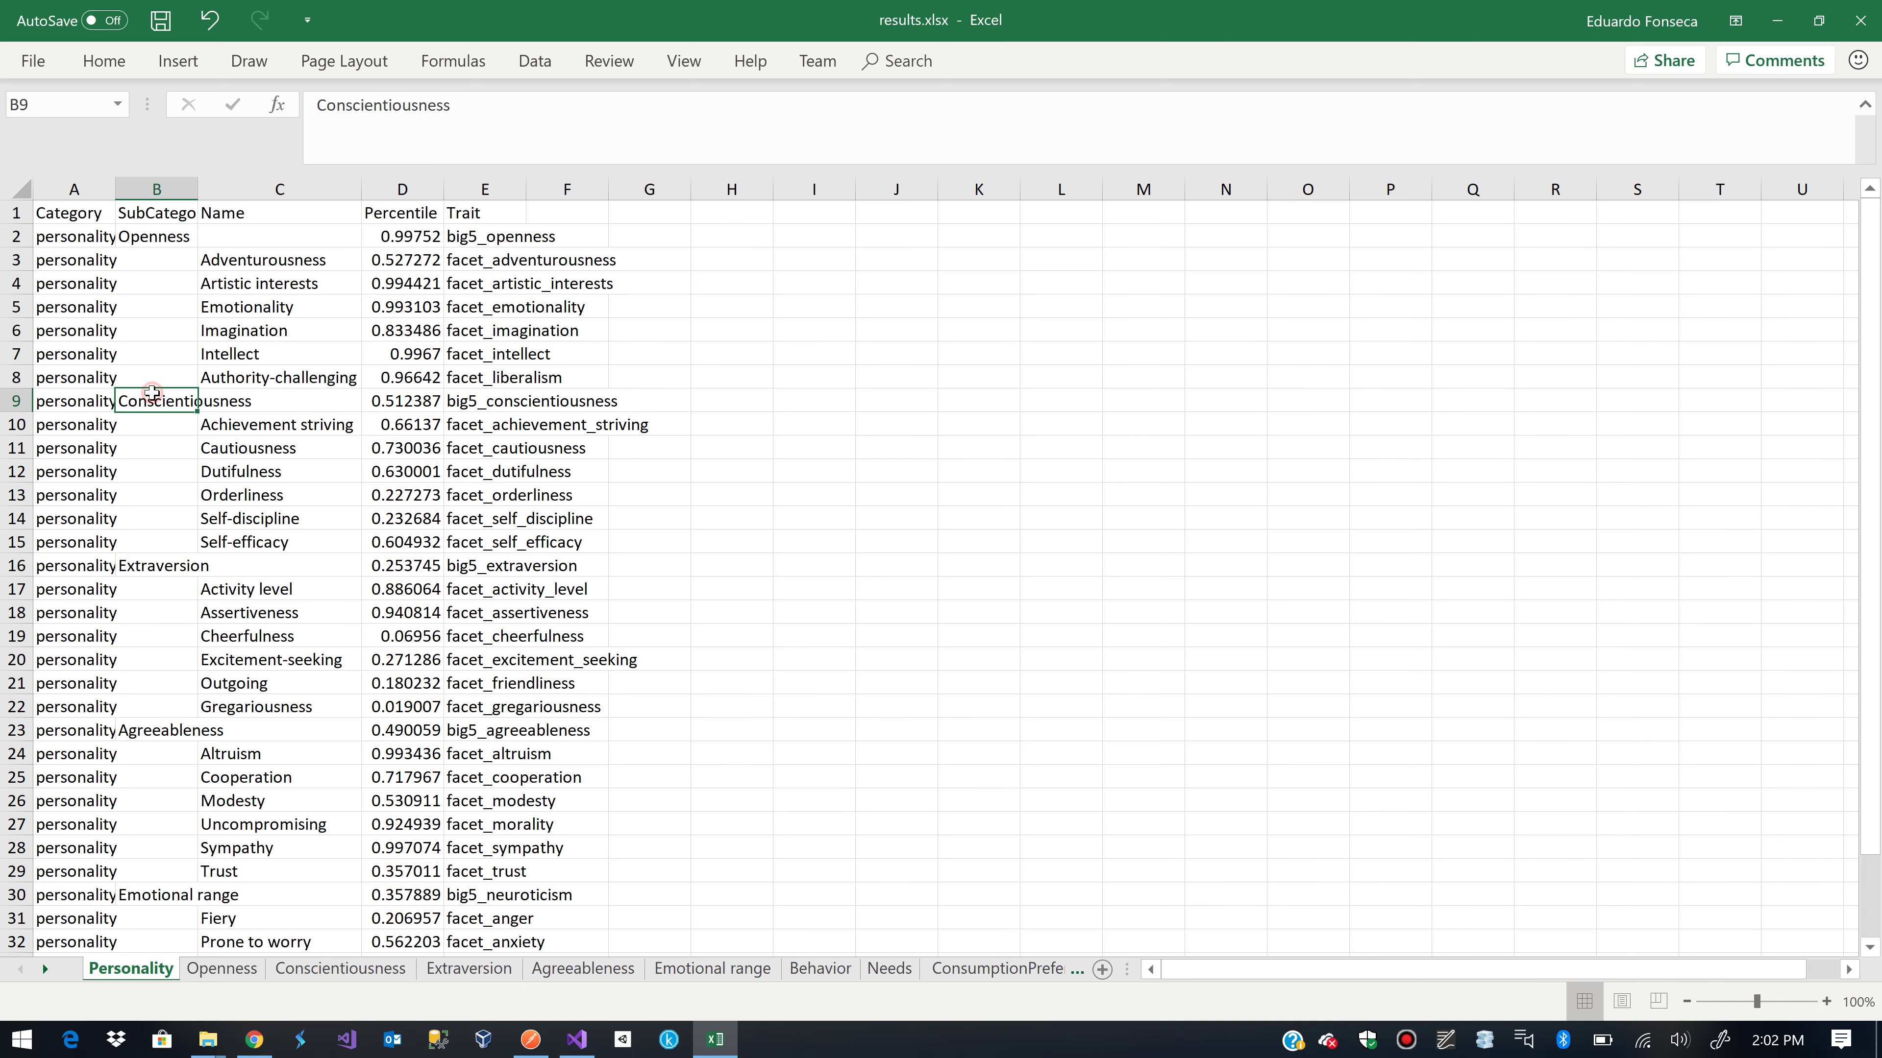
pyautogui.click(225, 971)
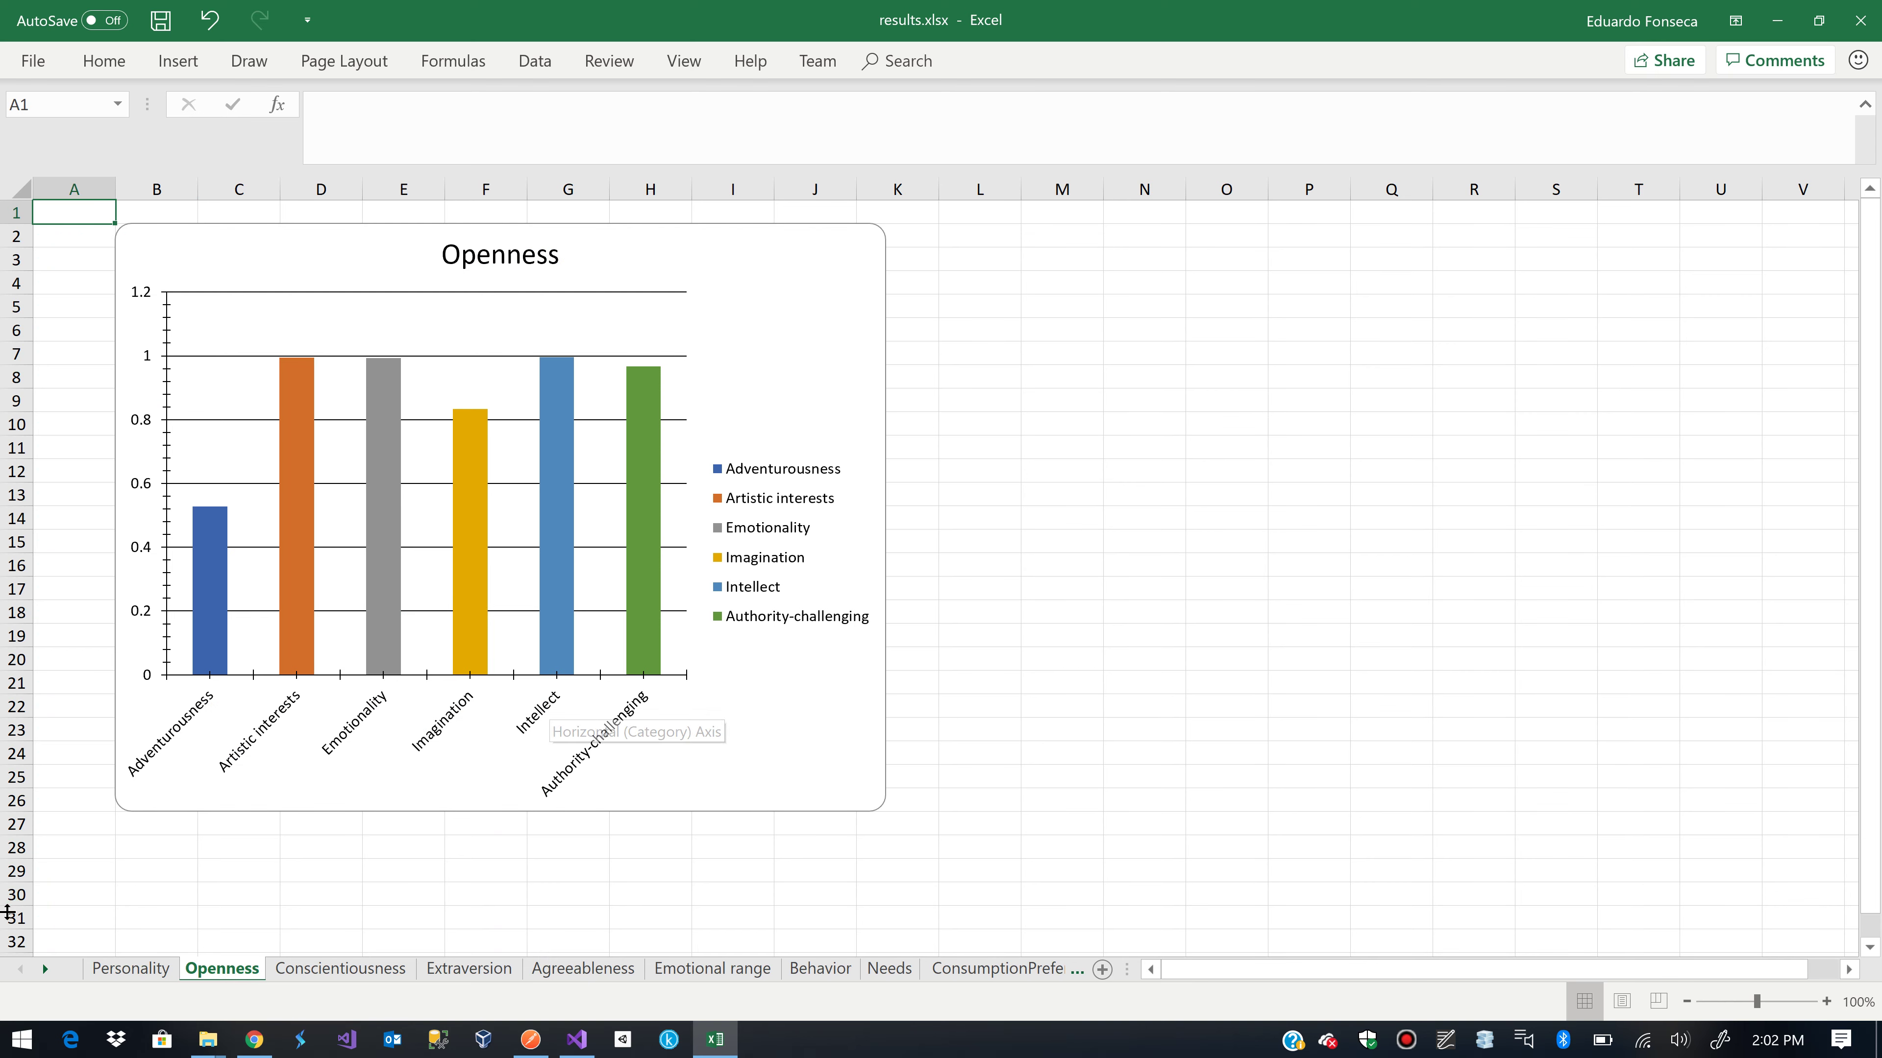
pyautogui.click(119, 974)
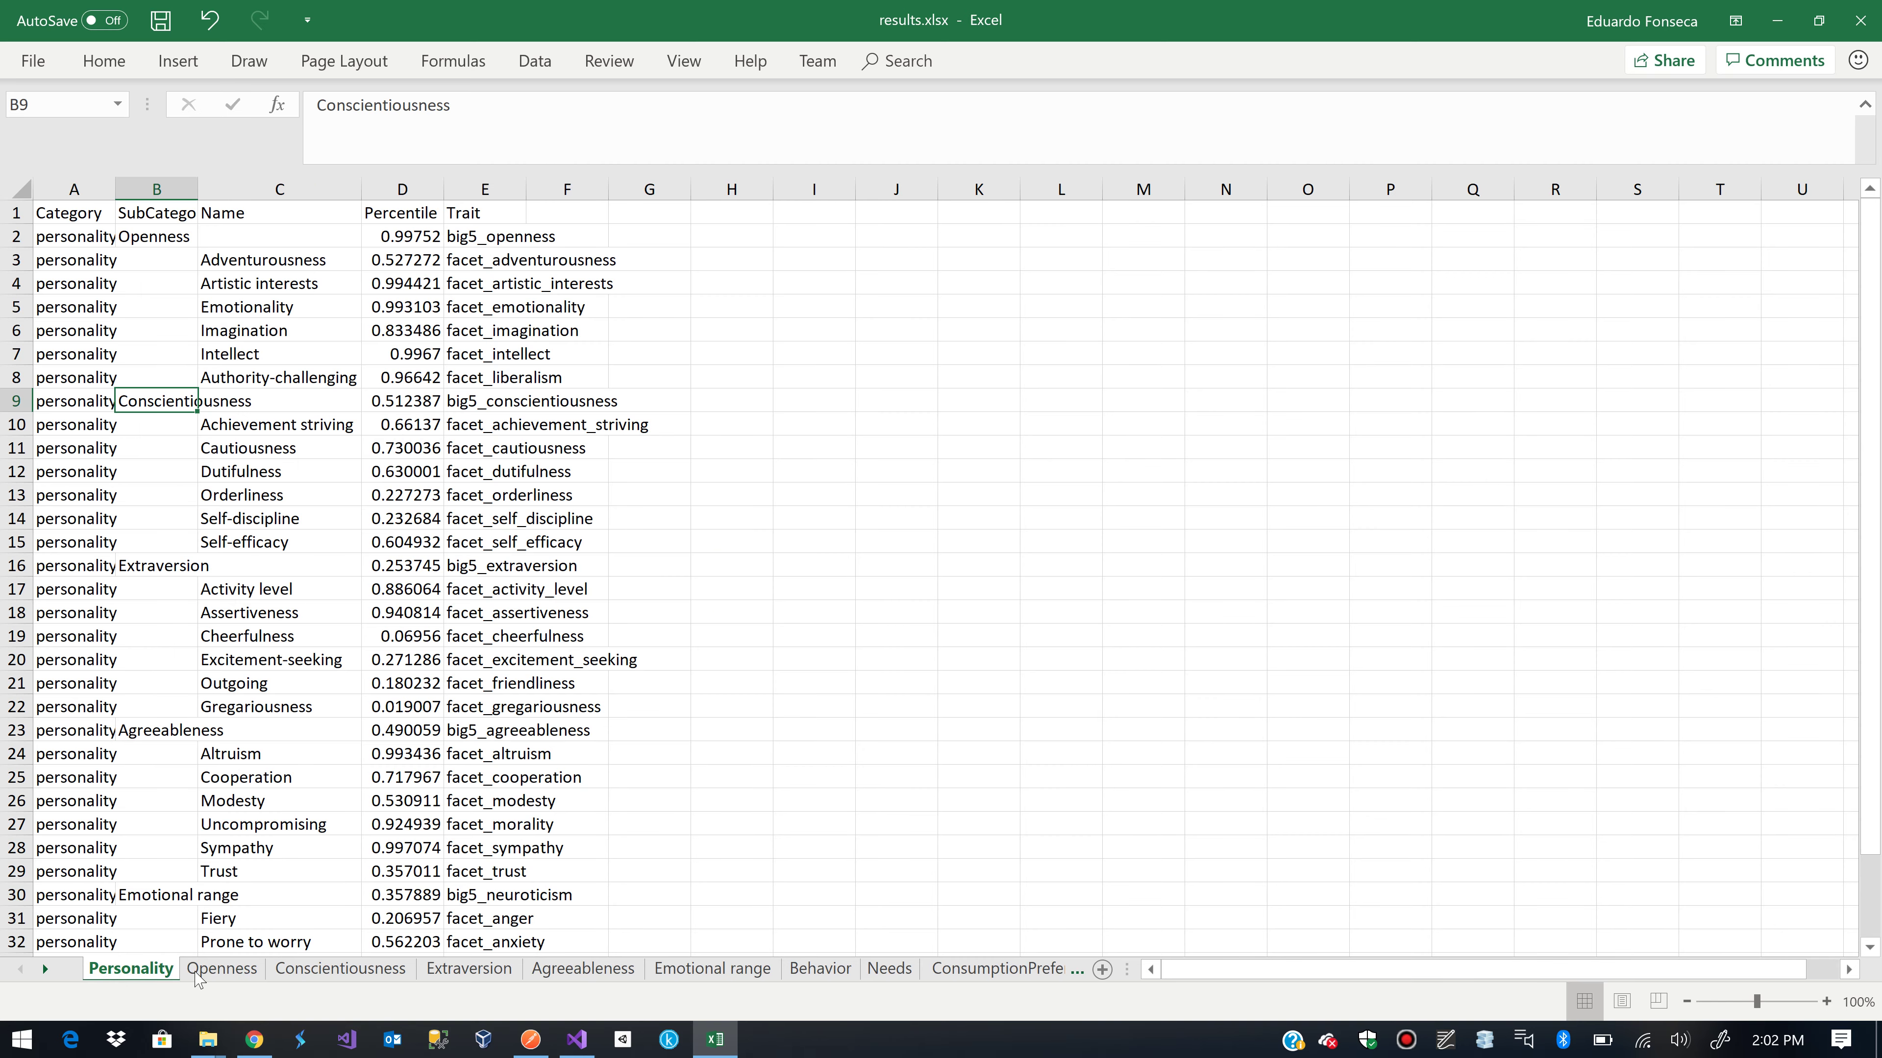
# View the Conscientiousness, Extraversion, Agreeableness and Emotional range charts, ending on the Behavior sheet
pyautogui.click(331, 979)
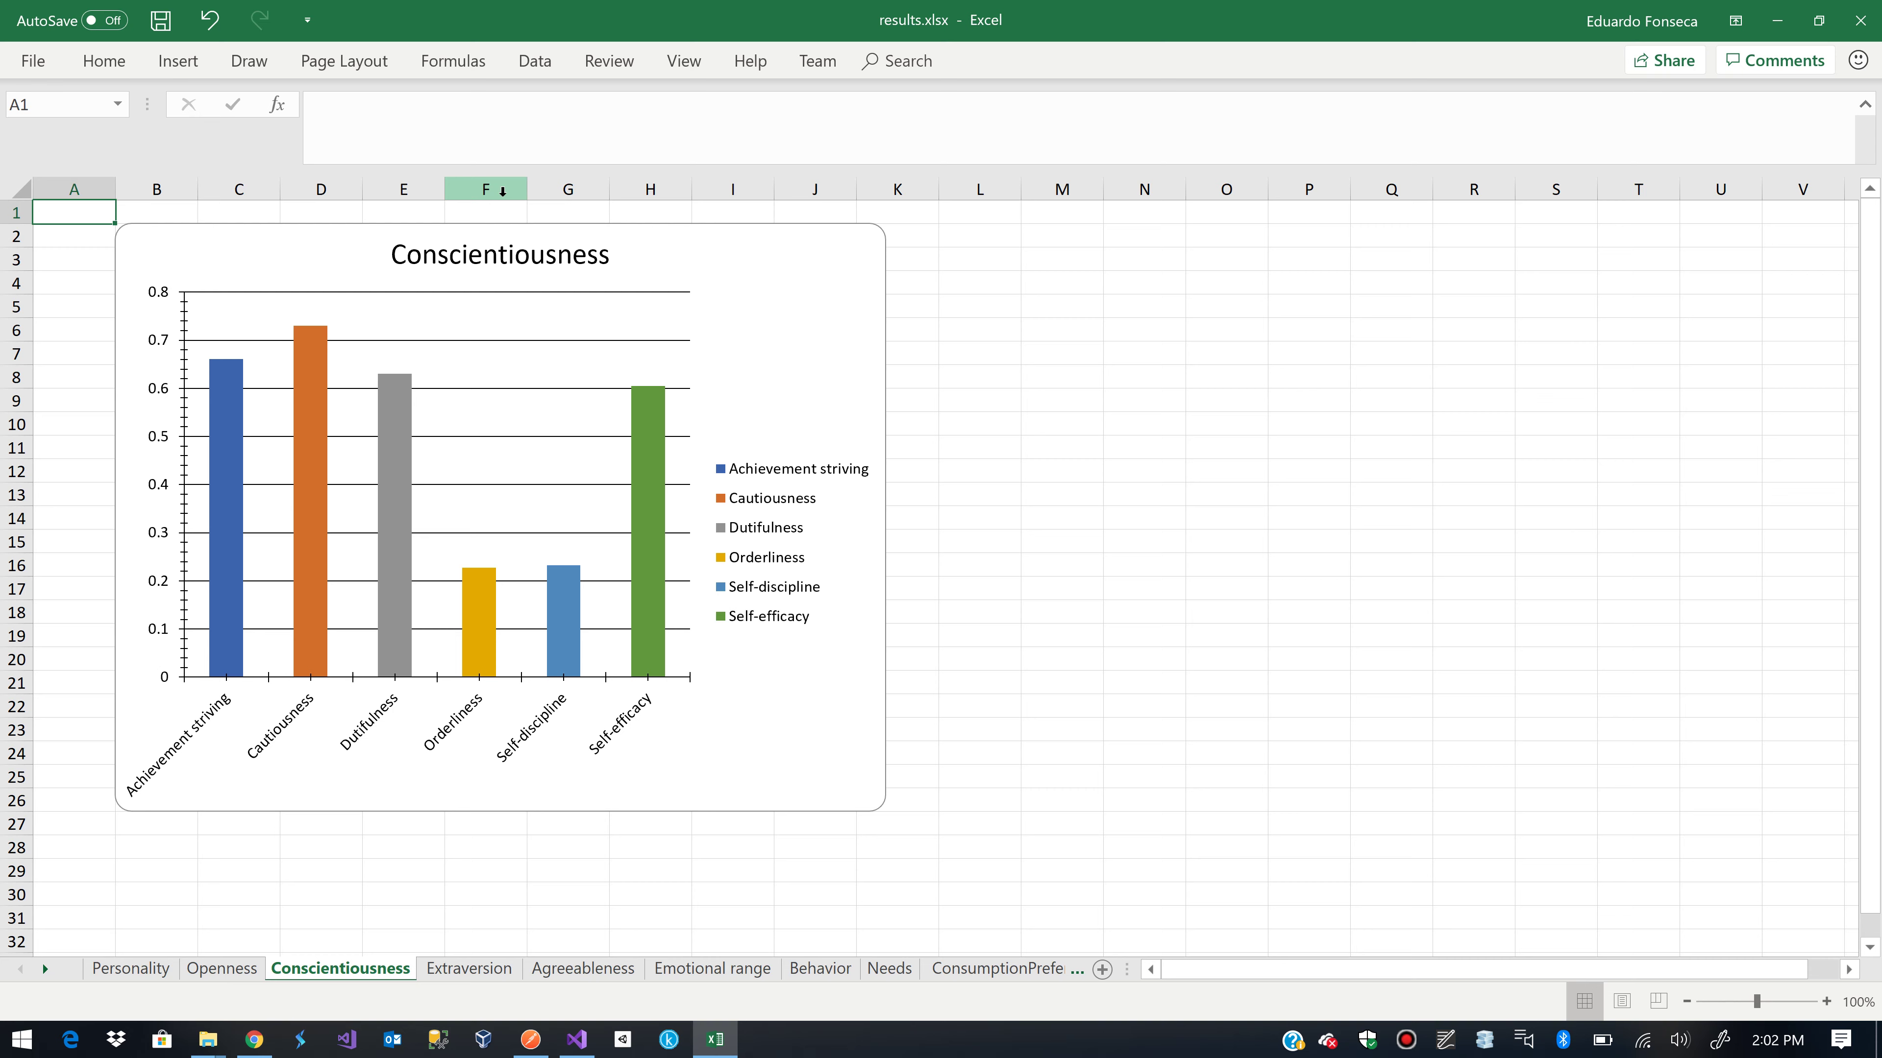
pyautogui.click(456, 963)
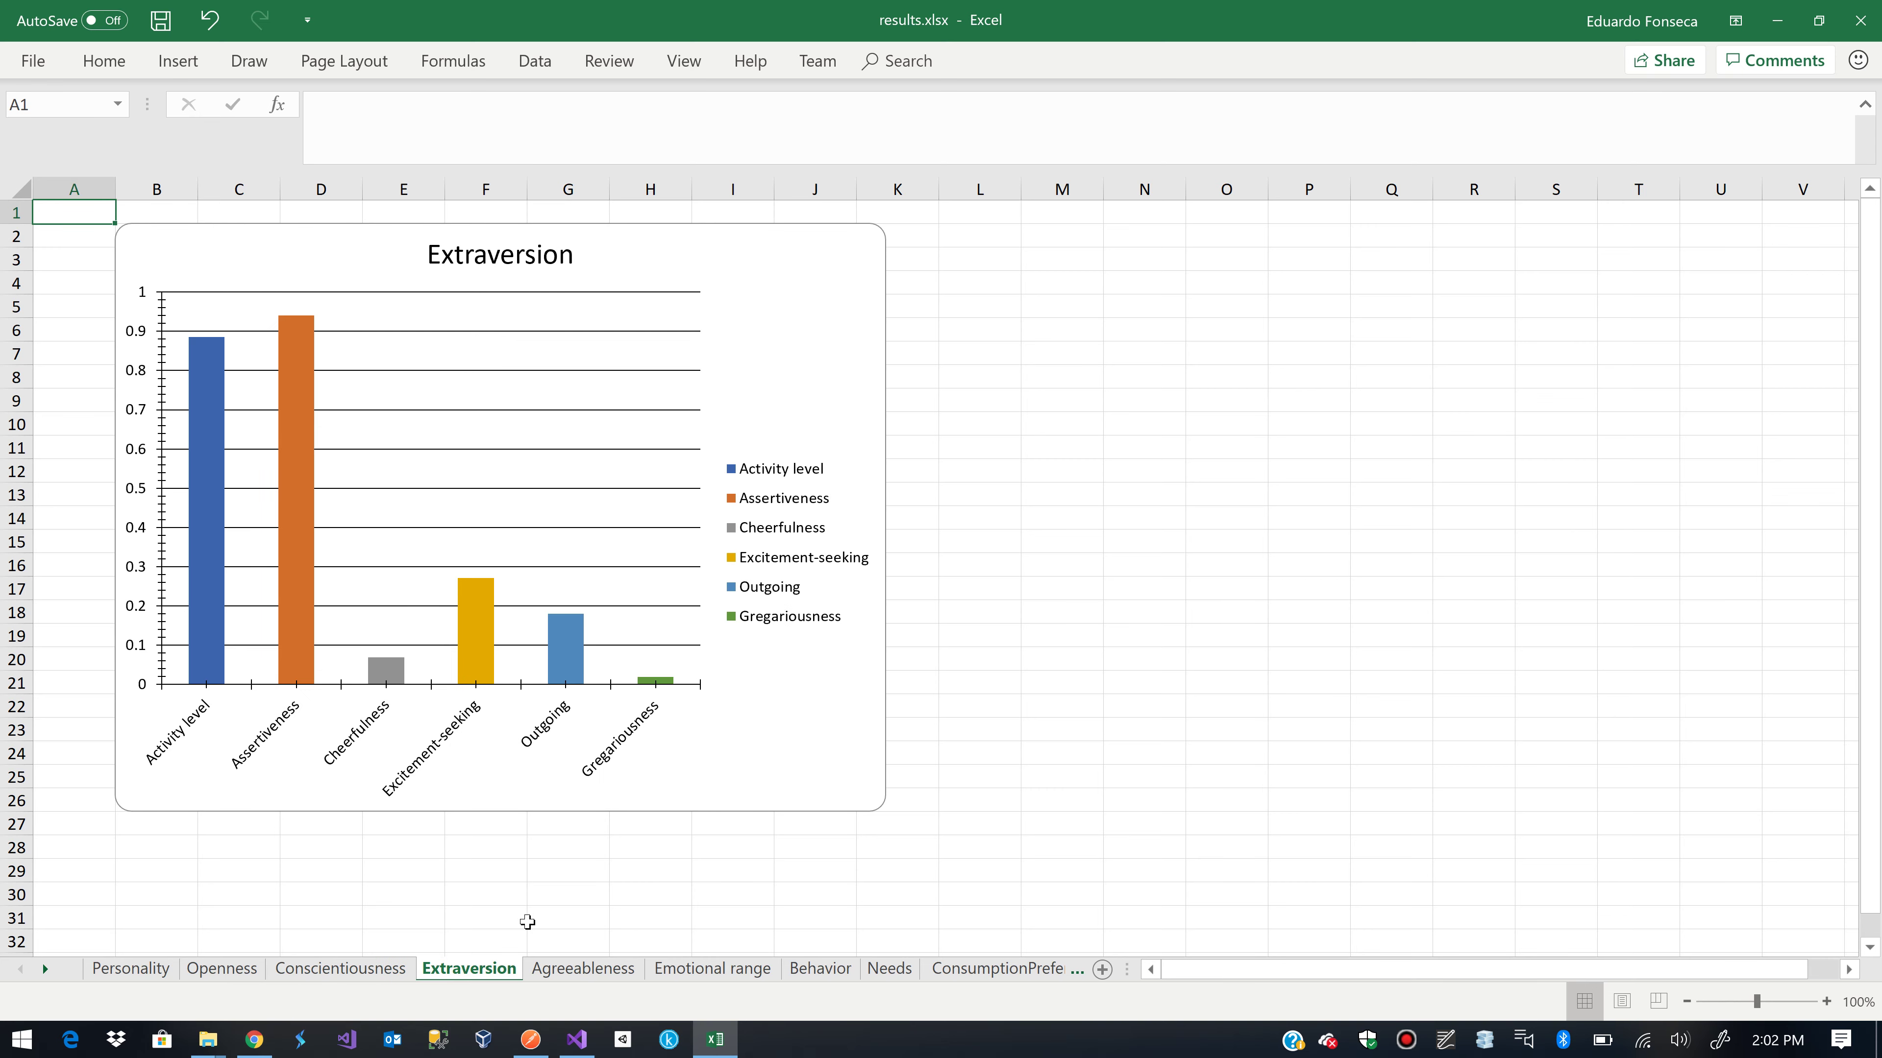
pyautogui.click(579, 968)
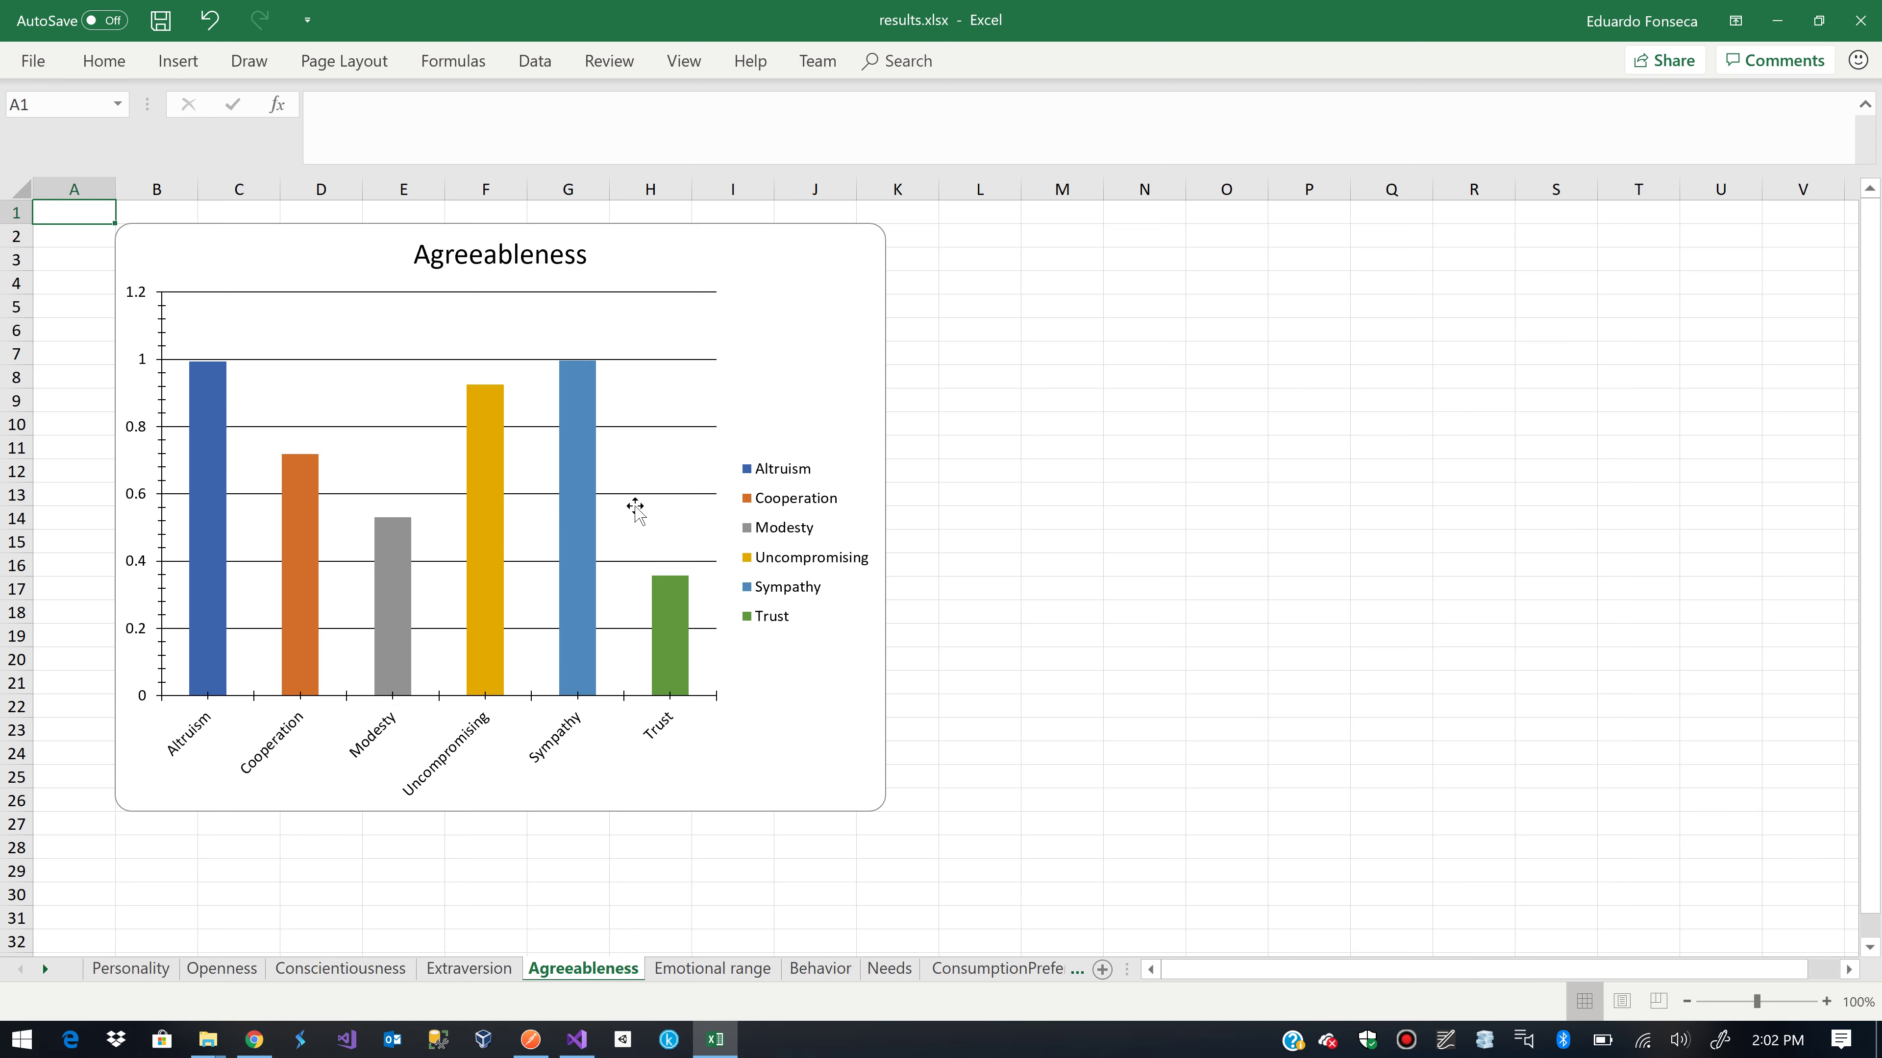
pyautogui.click(680, 976)
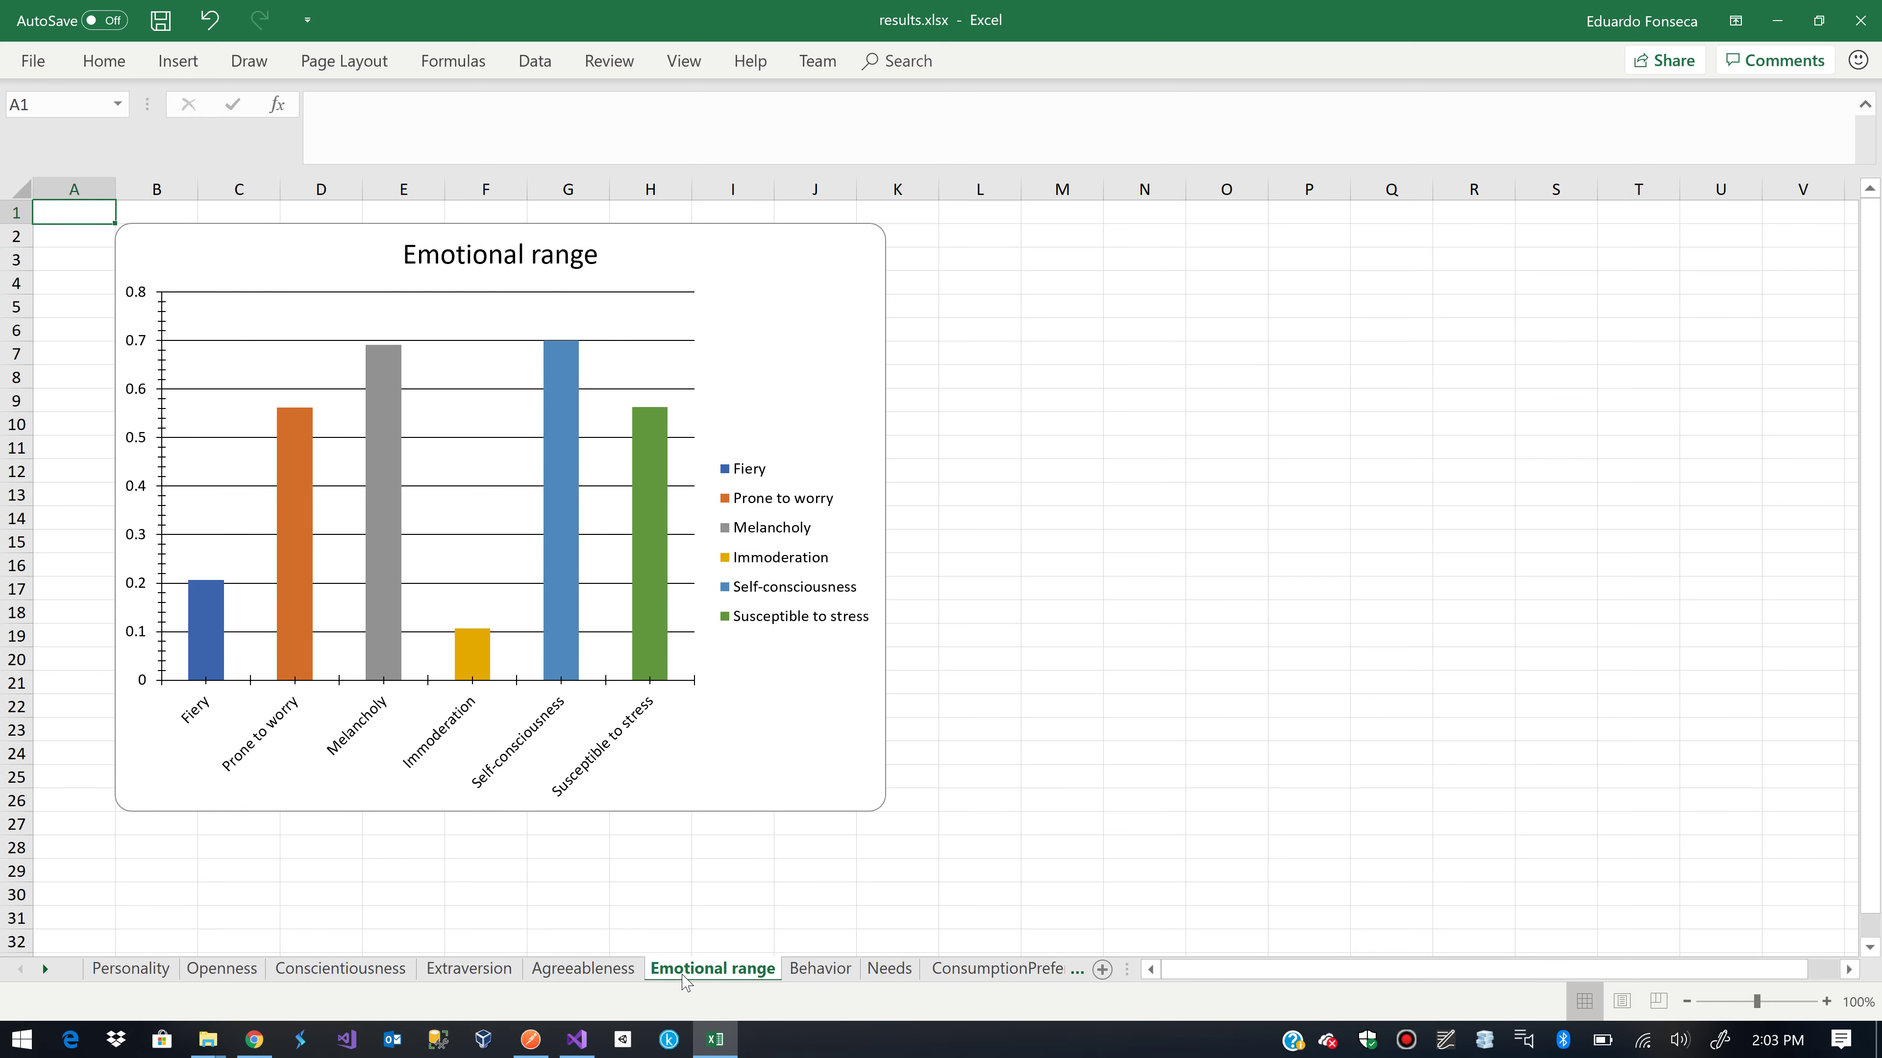
pyautogui.click(816, 974)
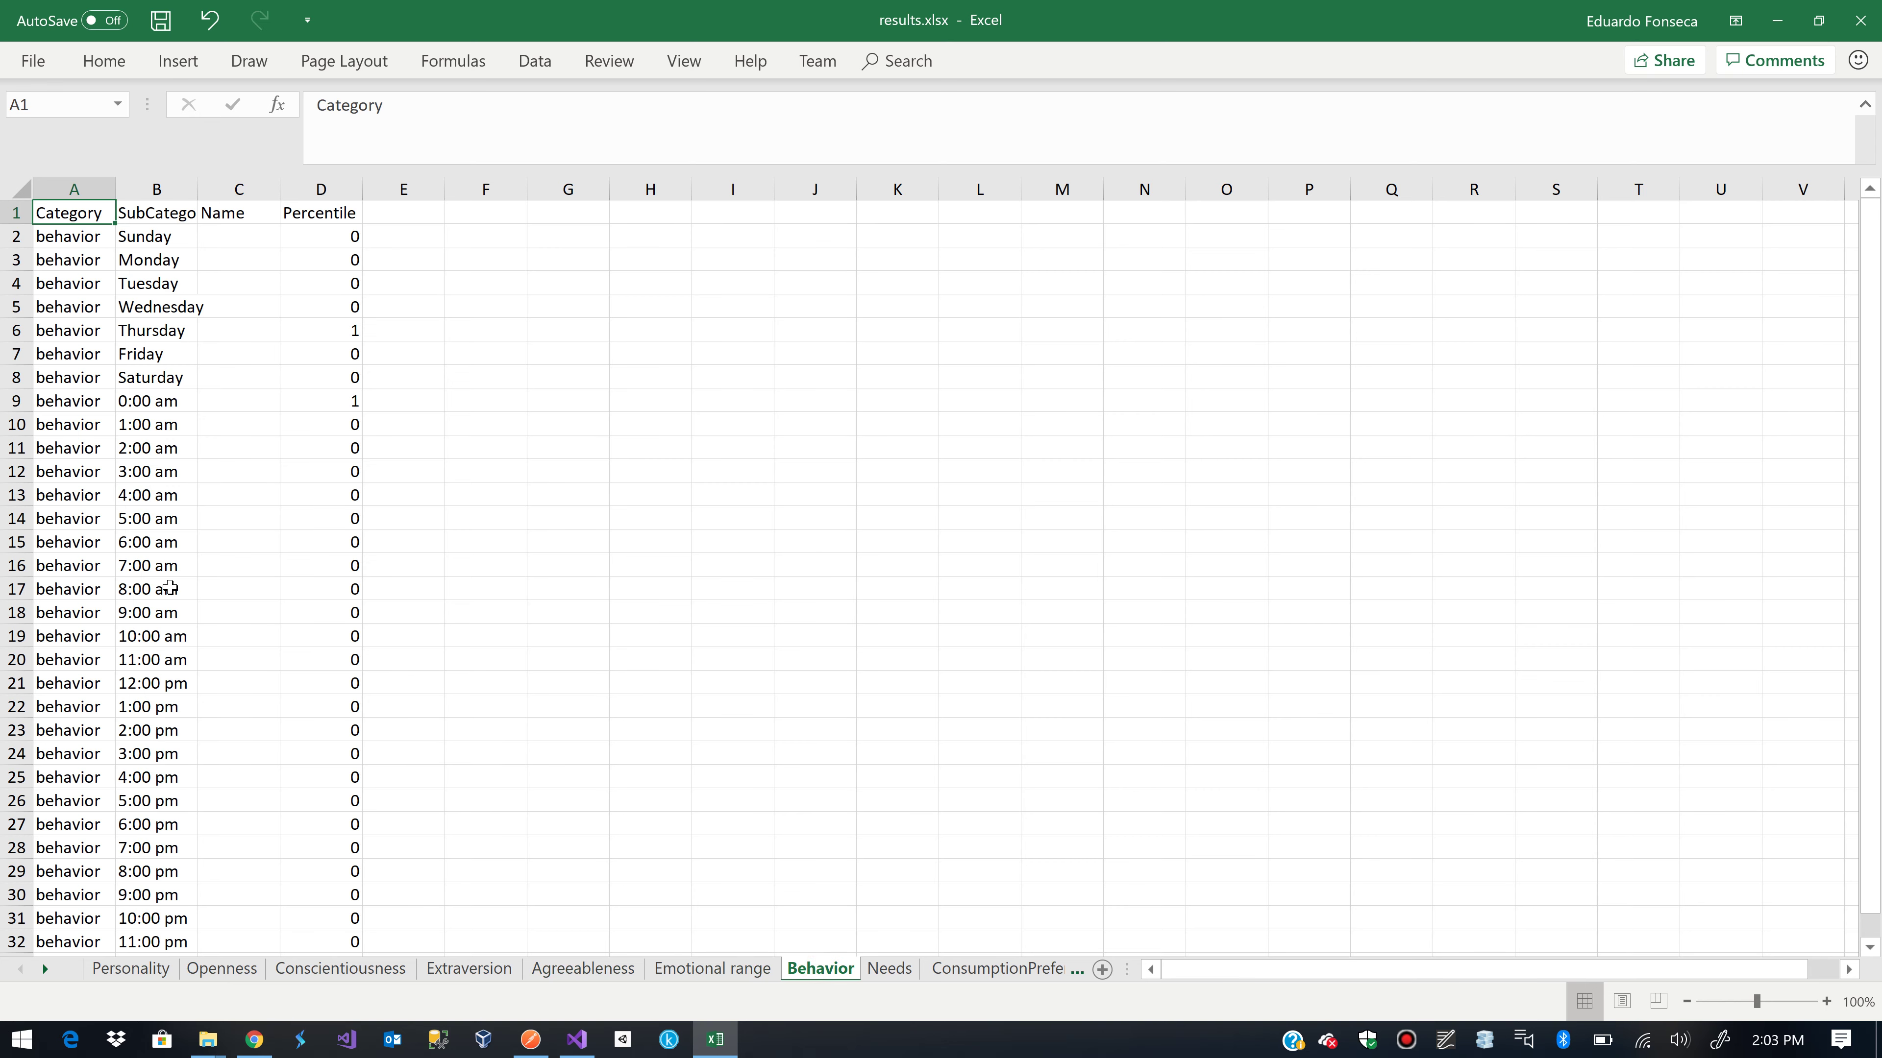
# Look over the Needs sheet, then show the ConsumptionPreferences sheet with its 0/1 scores
pyautogui.click(889, 972)
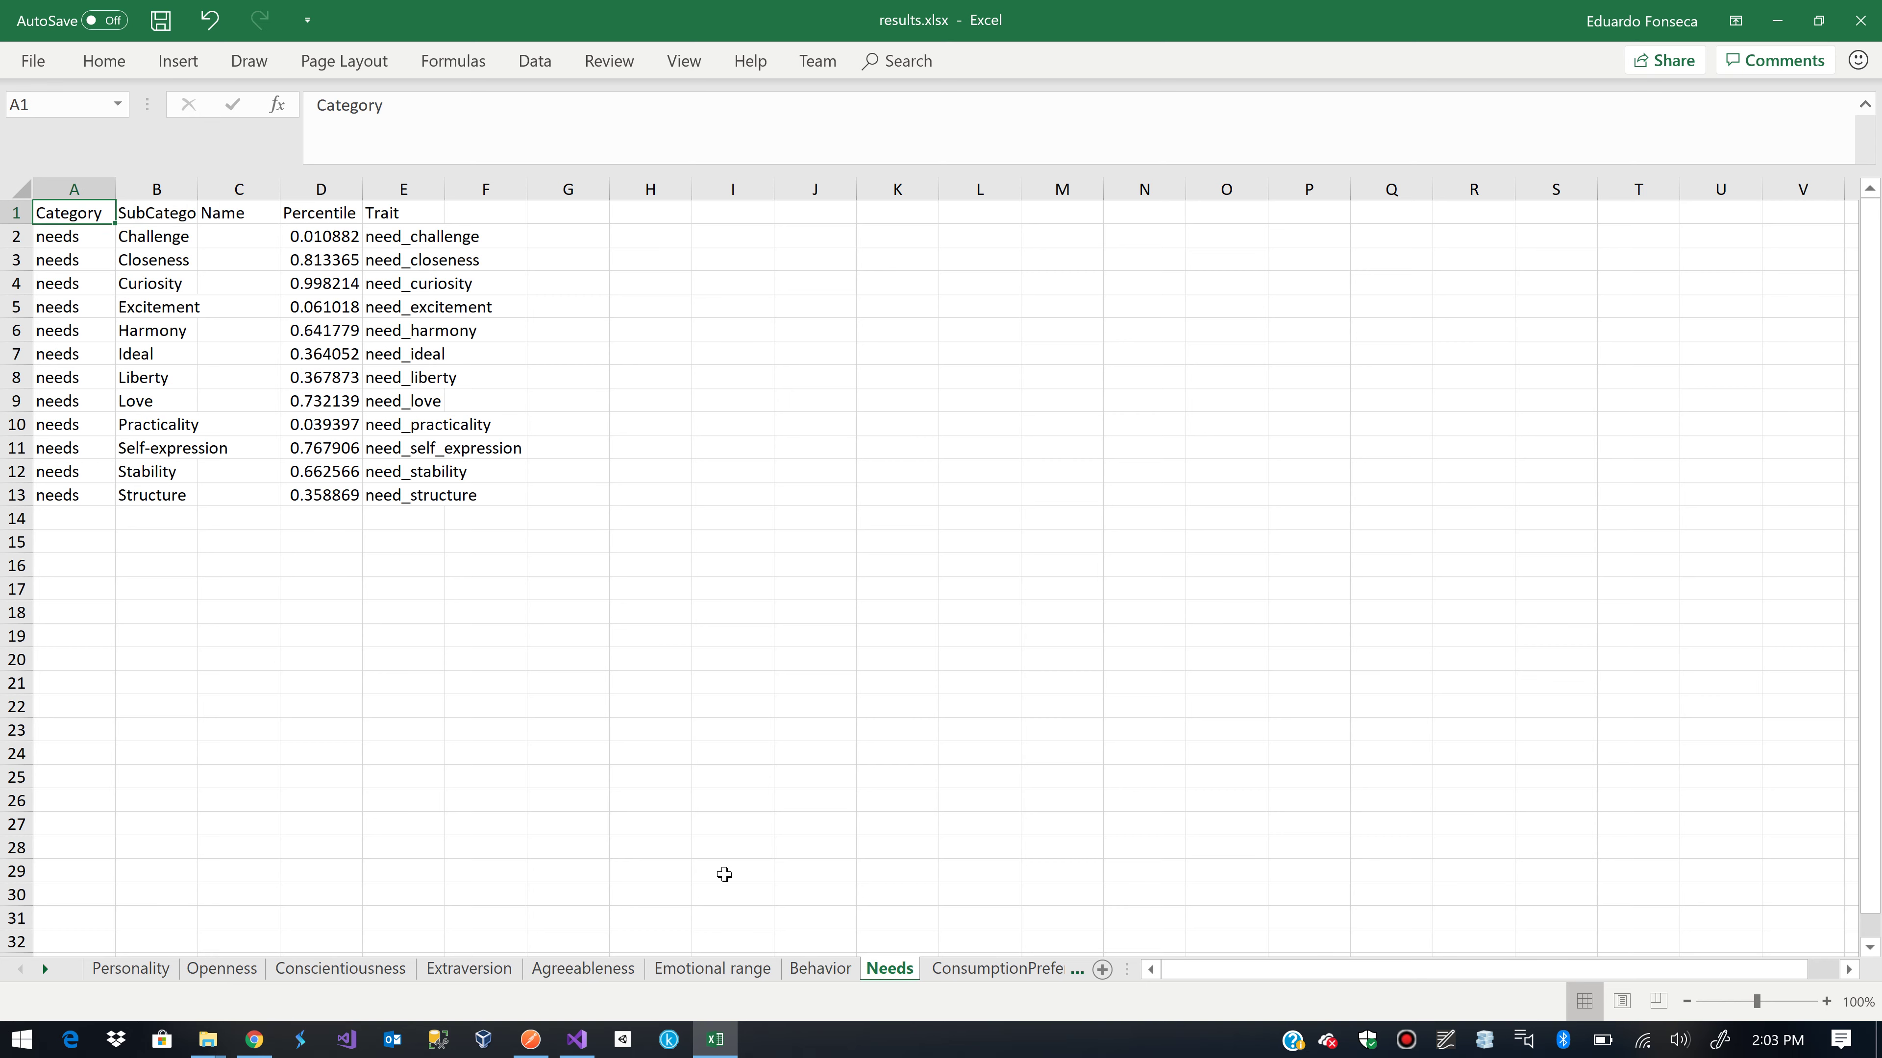
pyautogui.click(1013, 969)
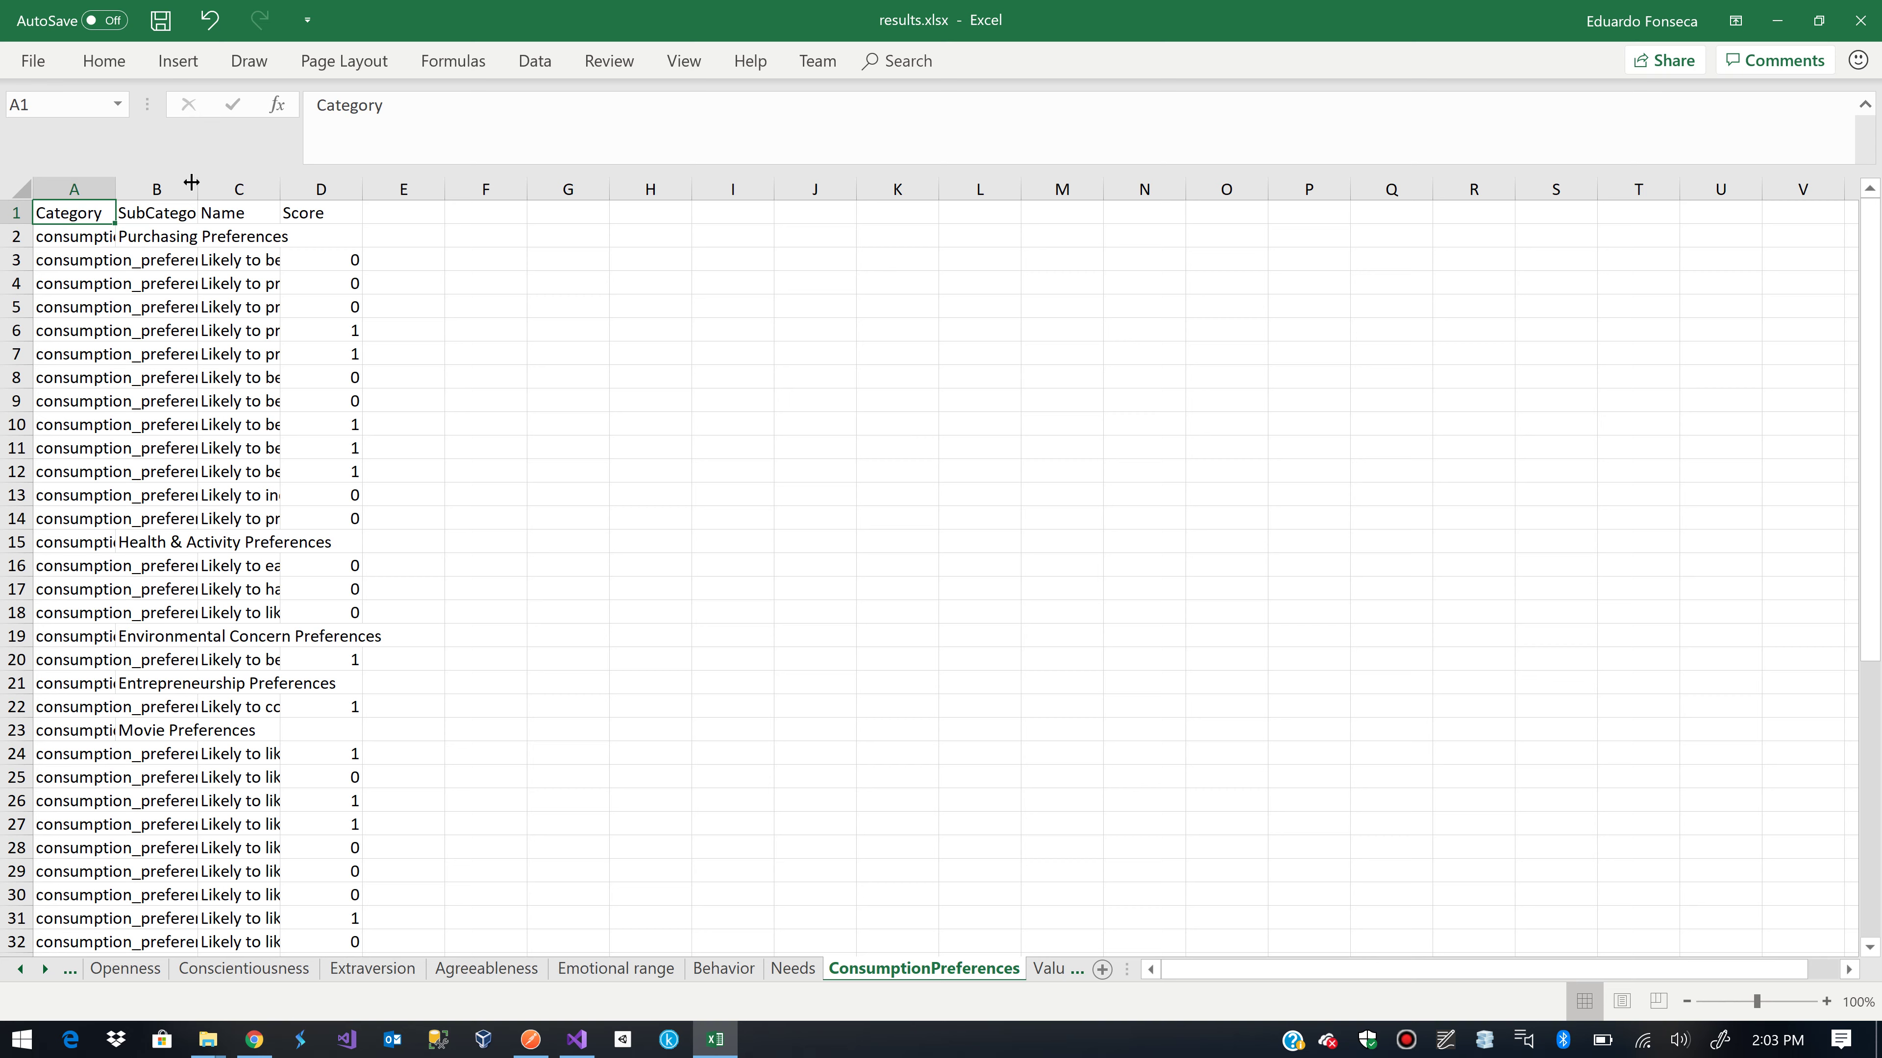
# AutoFit columns A and C, then check the clothes style preference and its score
pyautogui.doubleClick(109, 186)
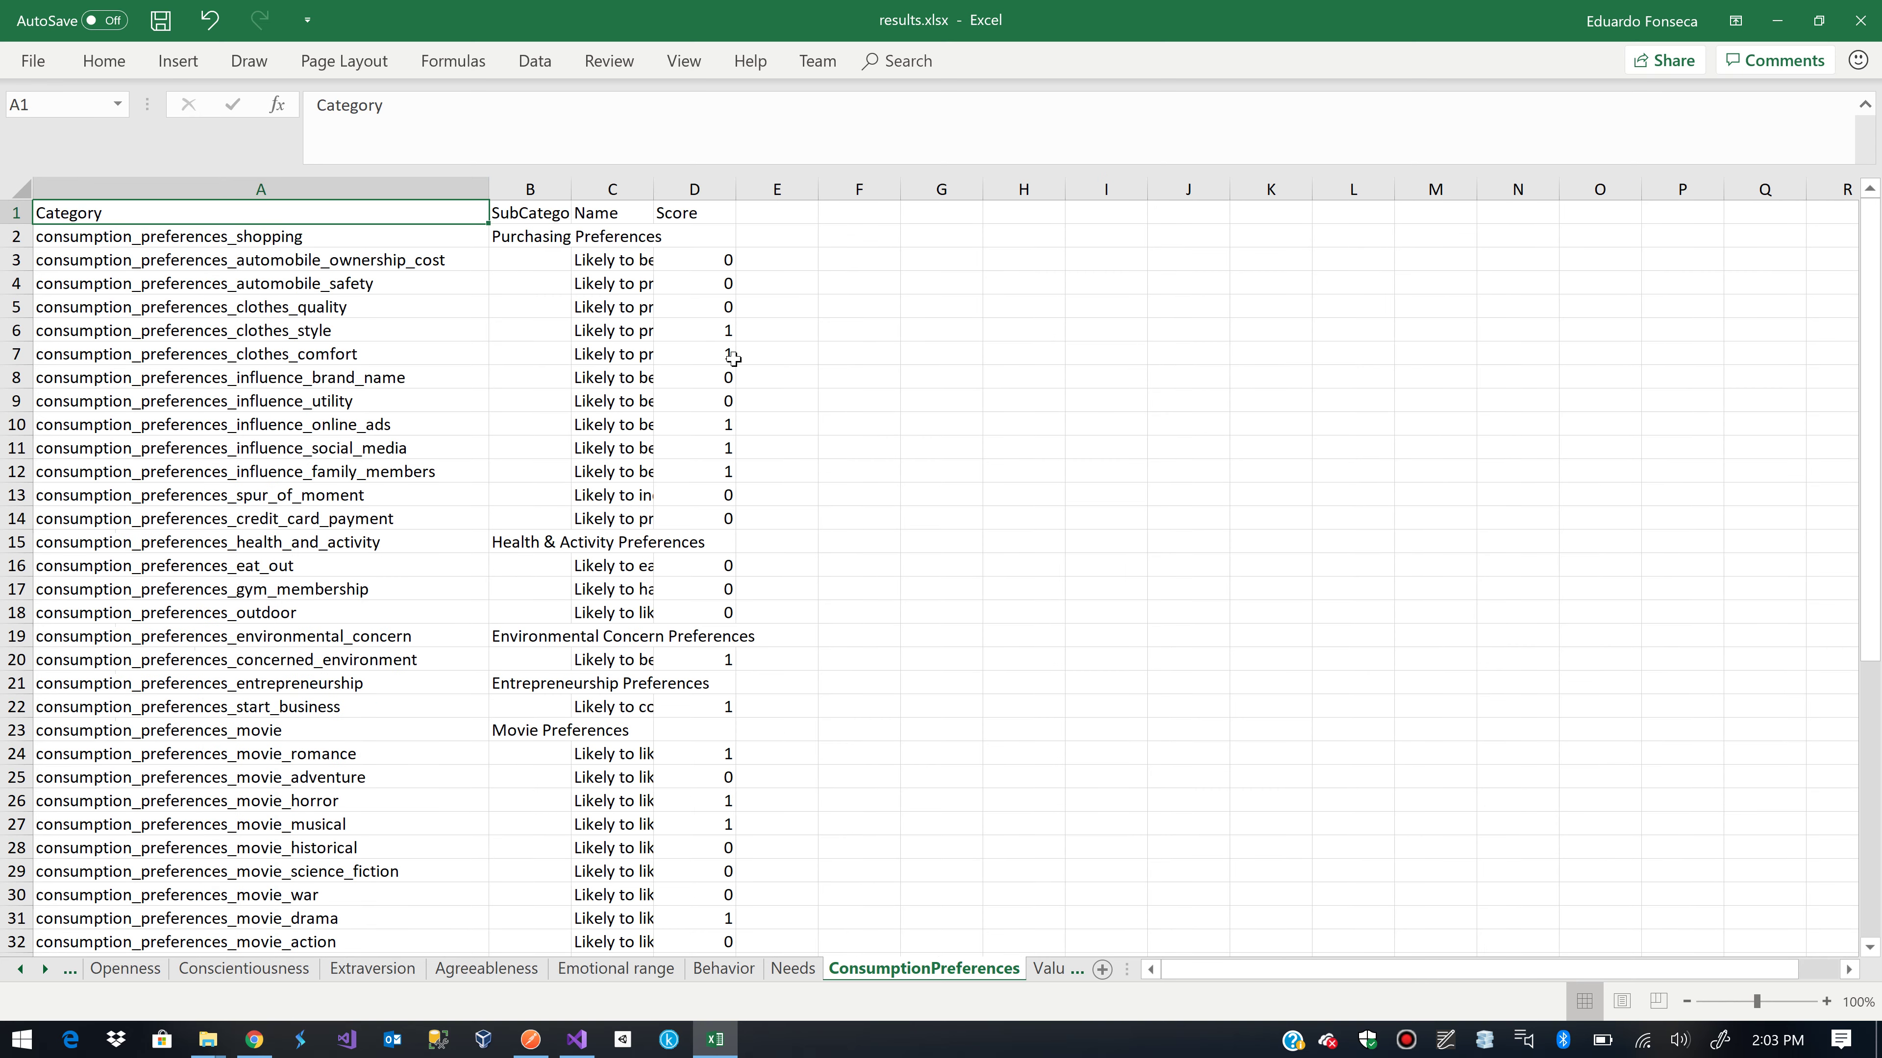
pyautogui.doubleClick(654, 189)
pyautogui.click(1226, 300)
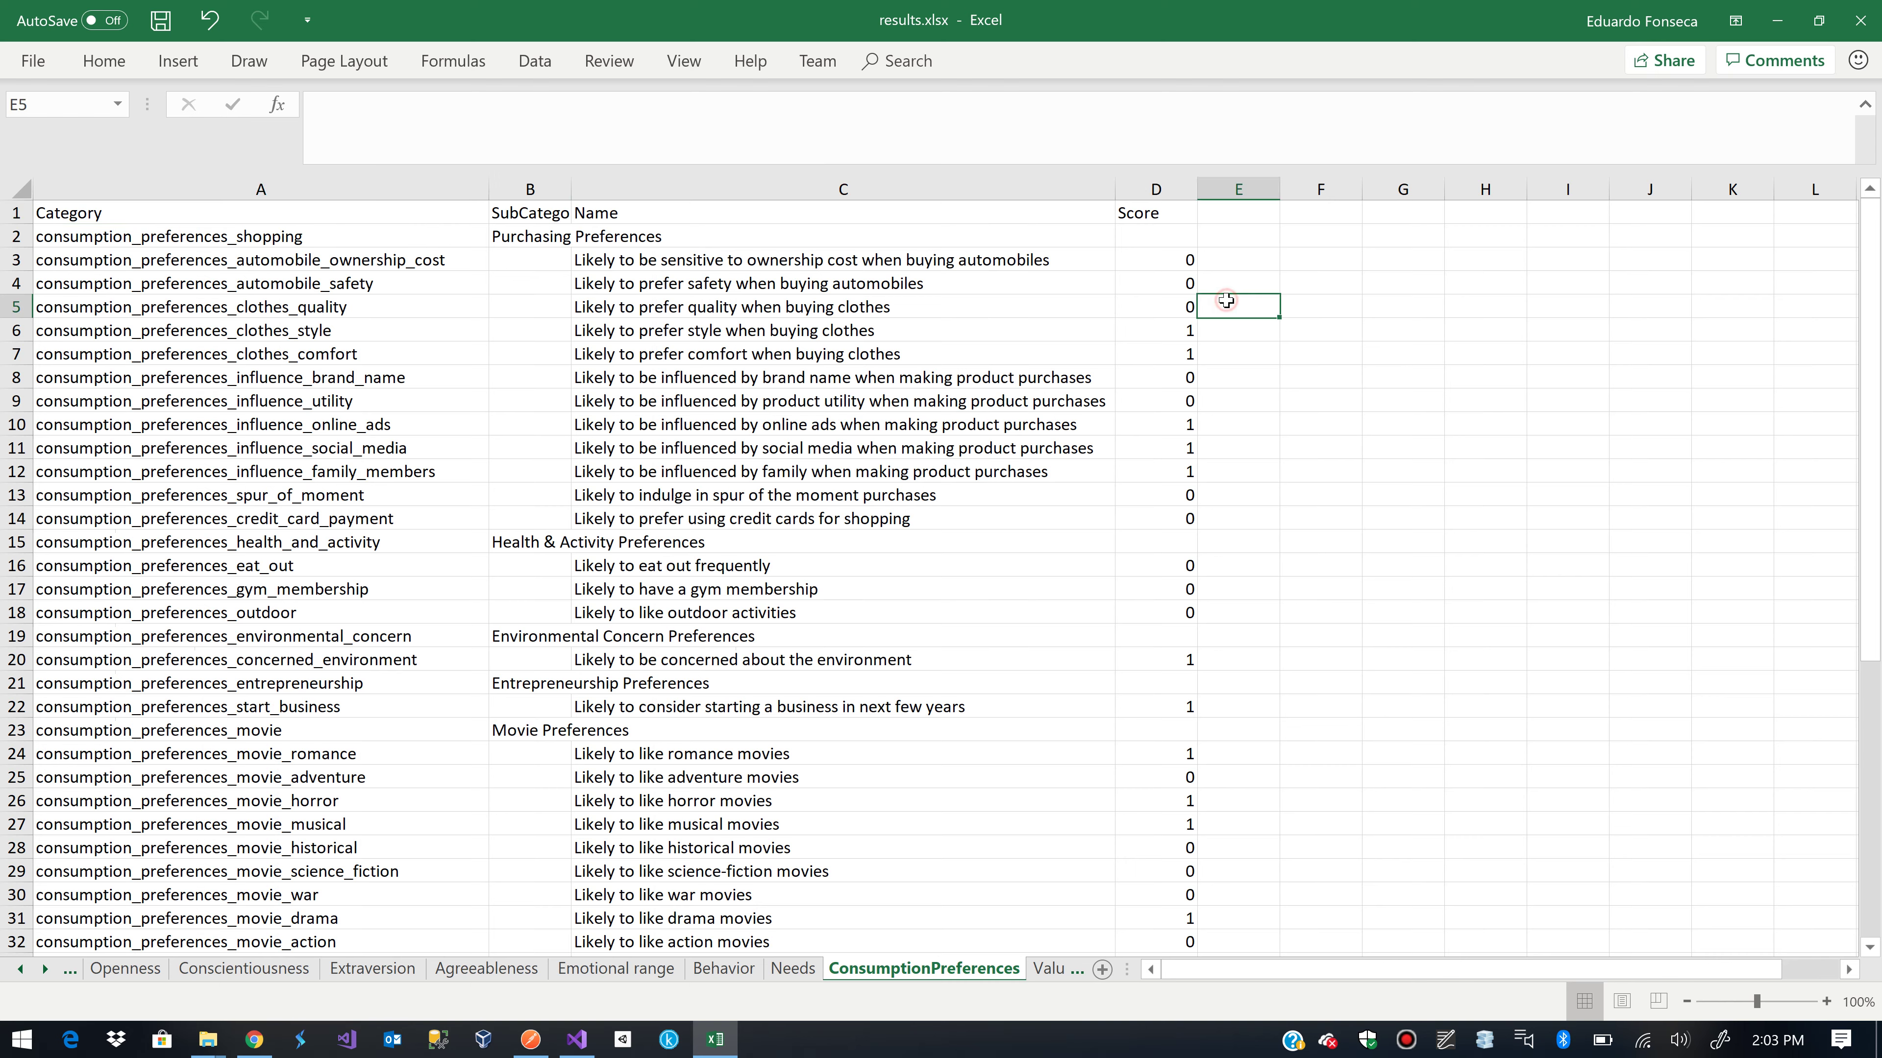
pyautogui.press('Down')
pyautogui.press('Left')
pyautogui.press('Left')
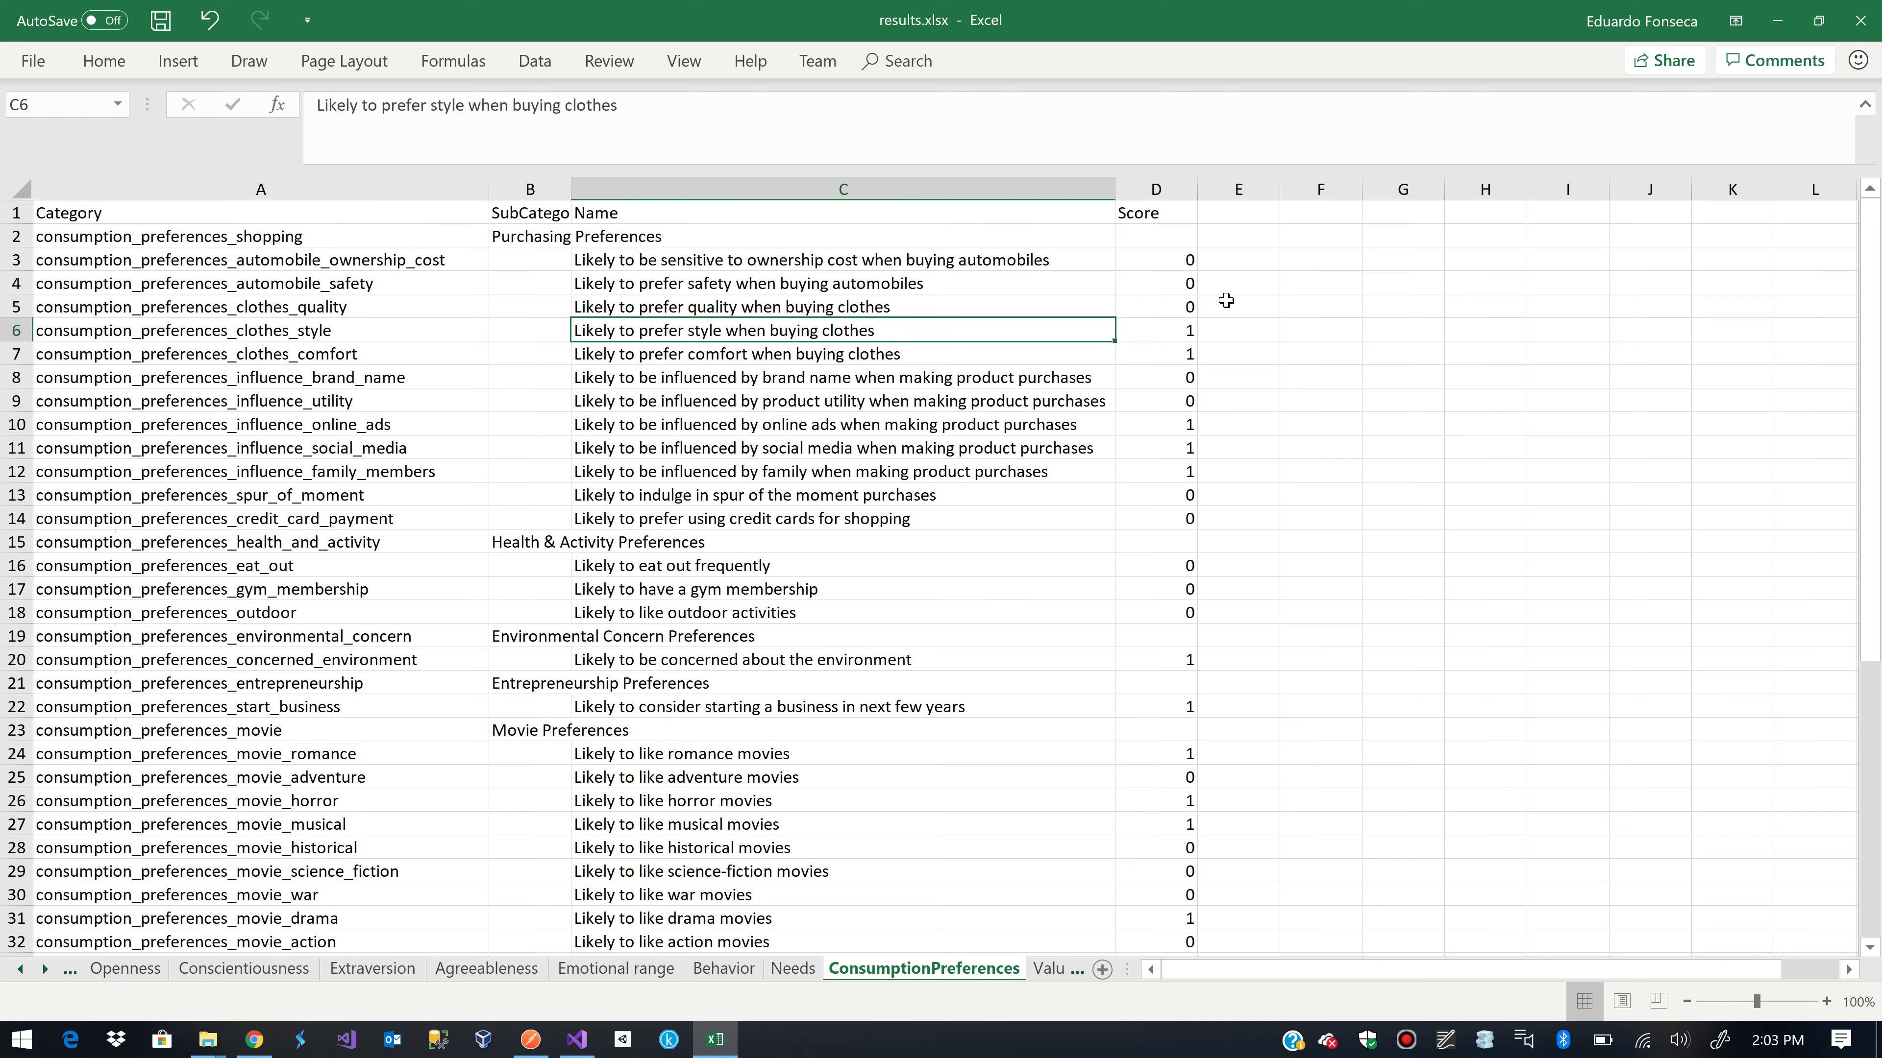
pyautogui.press('Right')
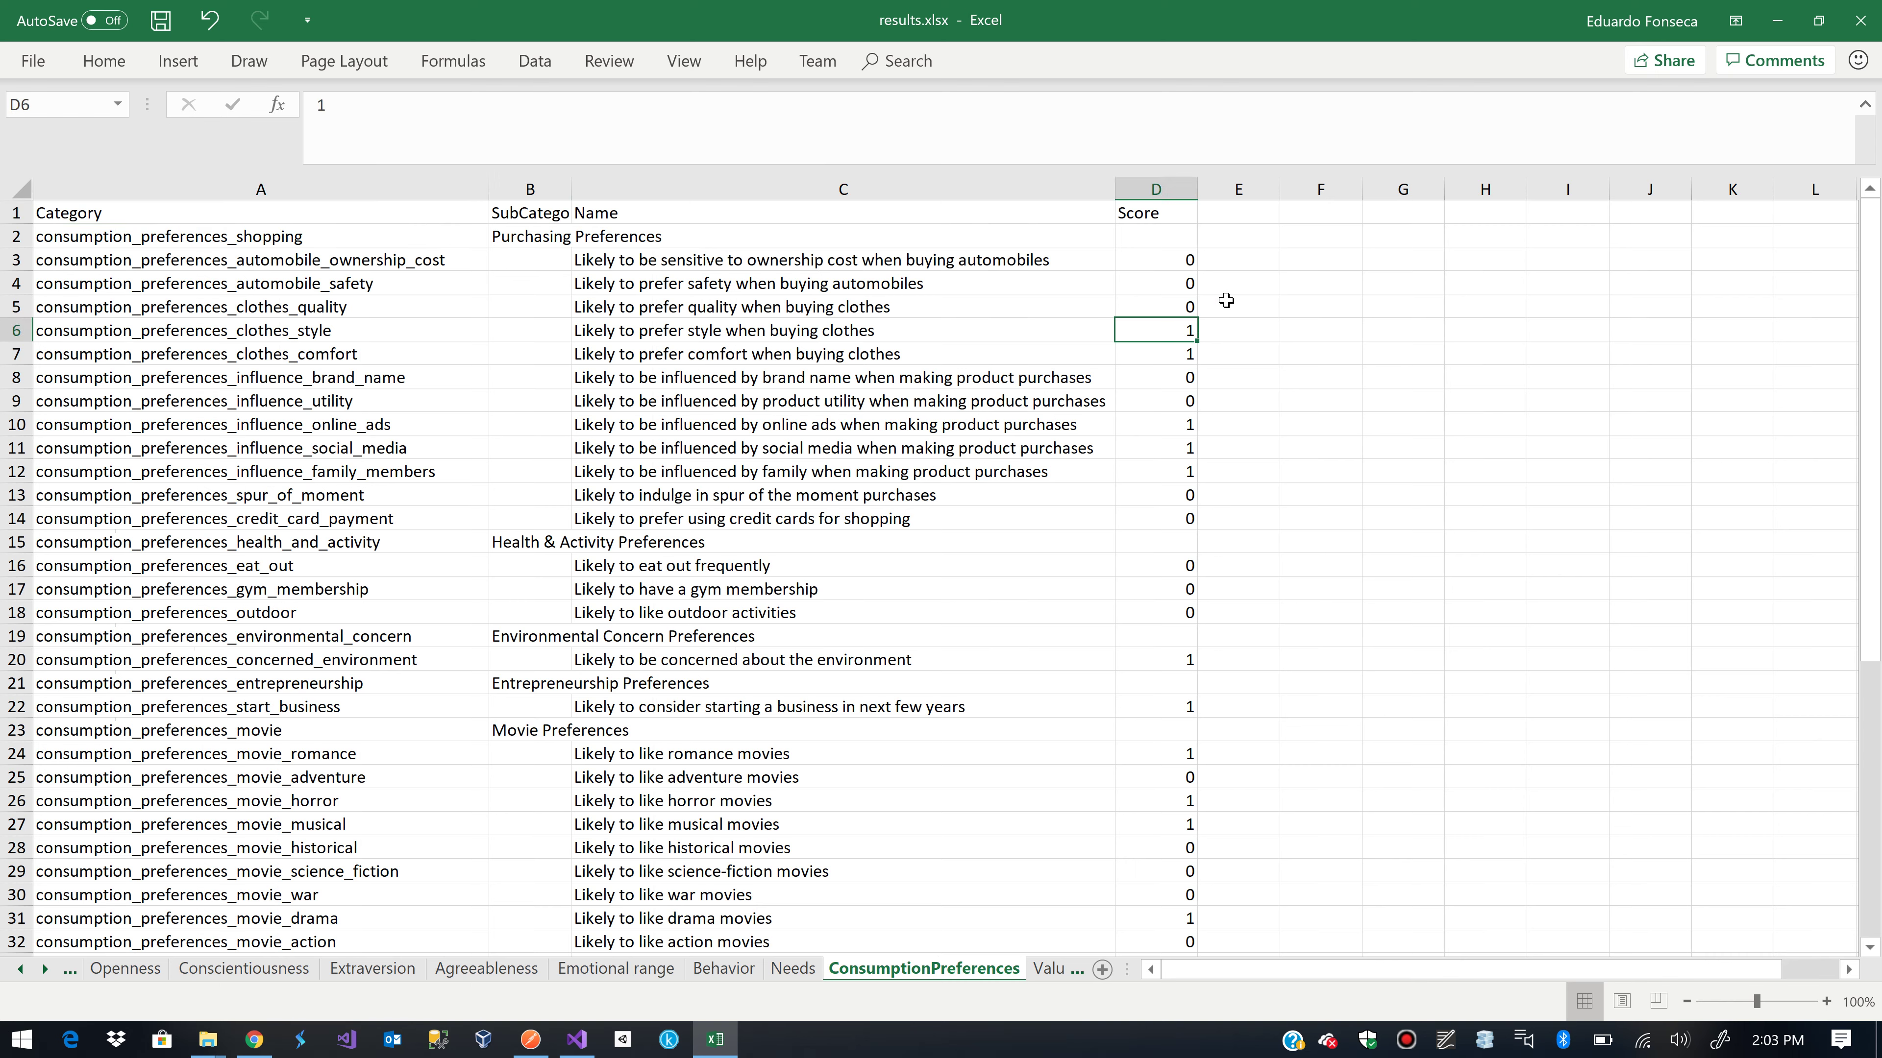
pyautogui.press('Left')
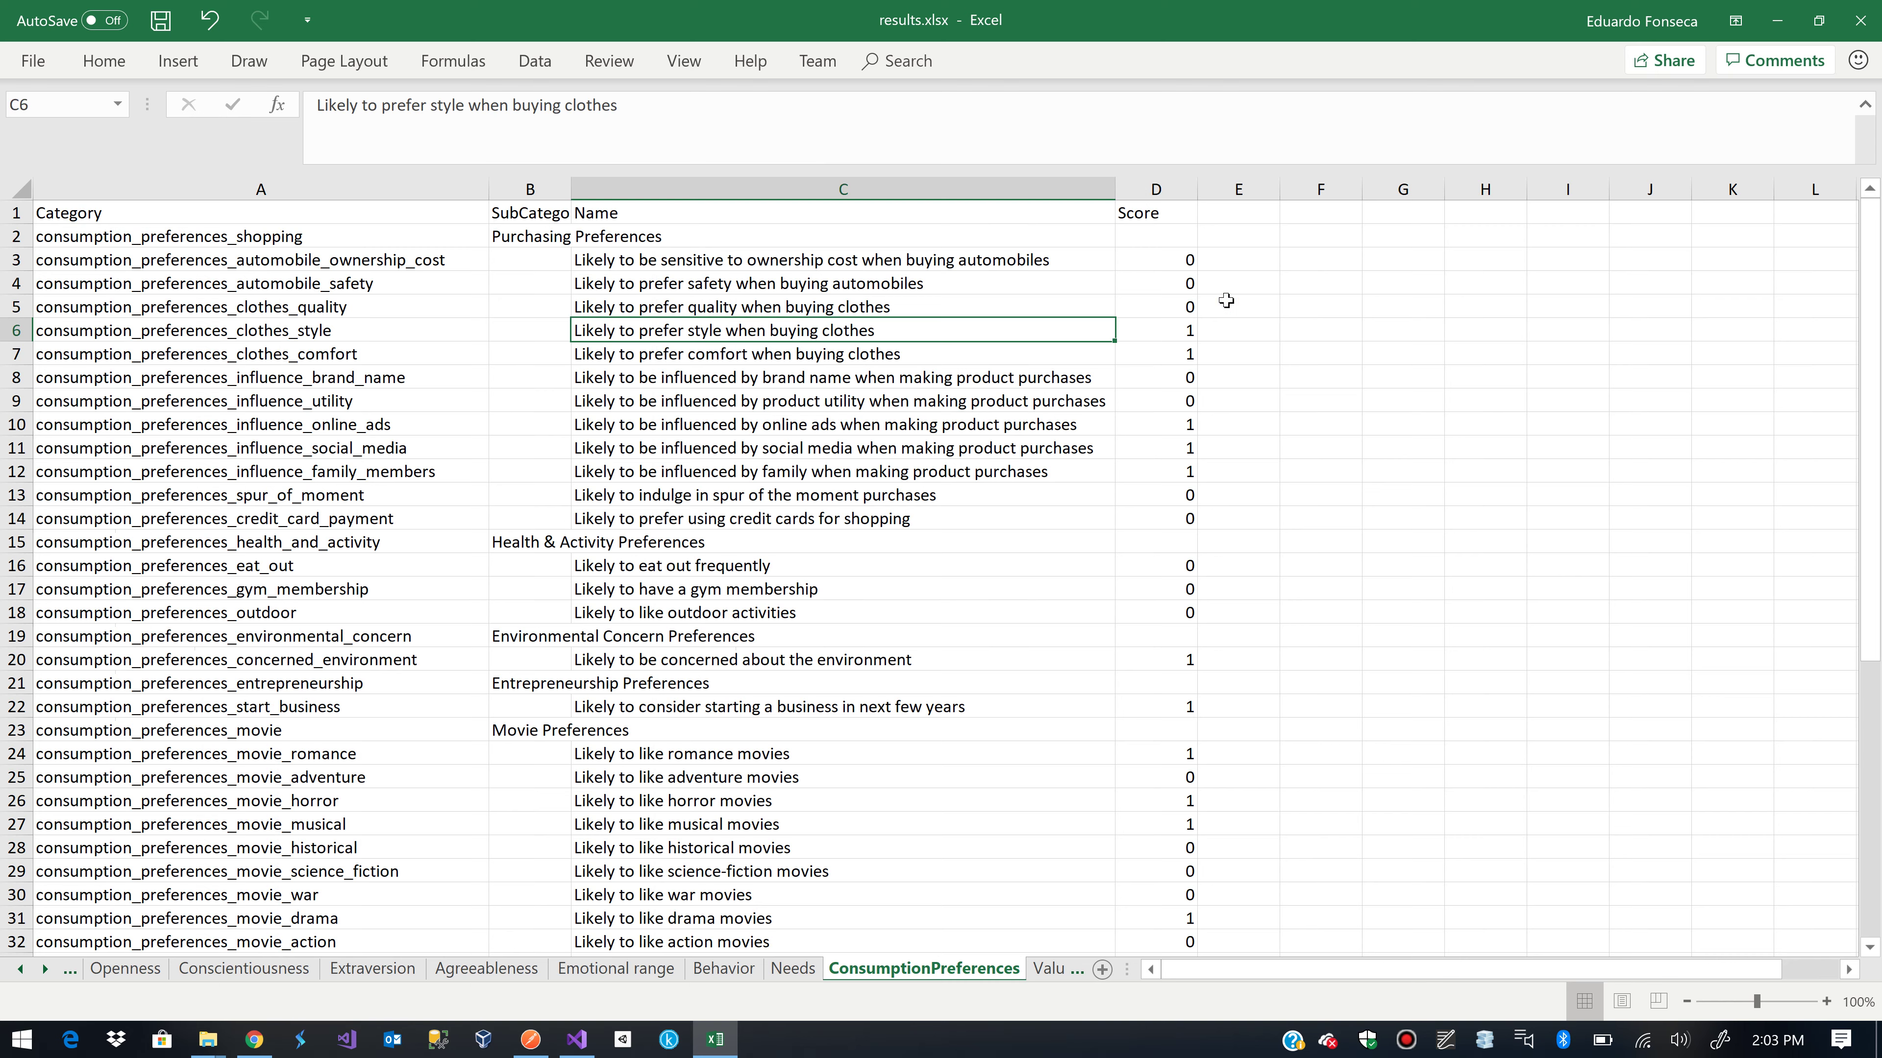
# Review the clothes comfort and online ads influence preferences with their scores
pyautogui.press('Down')
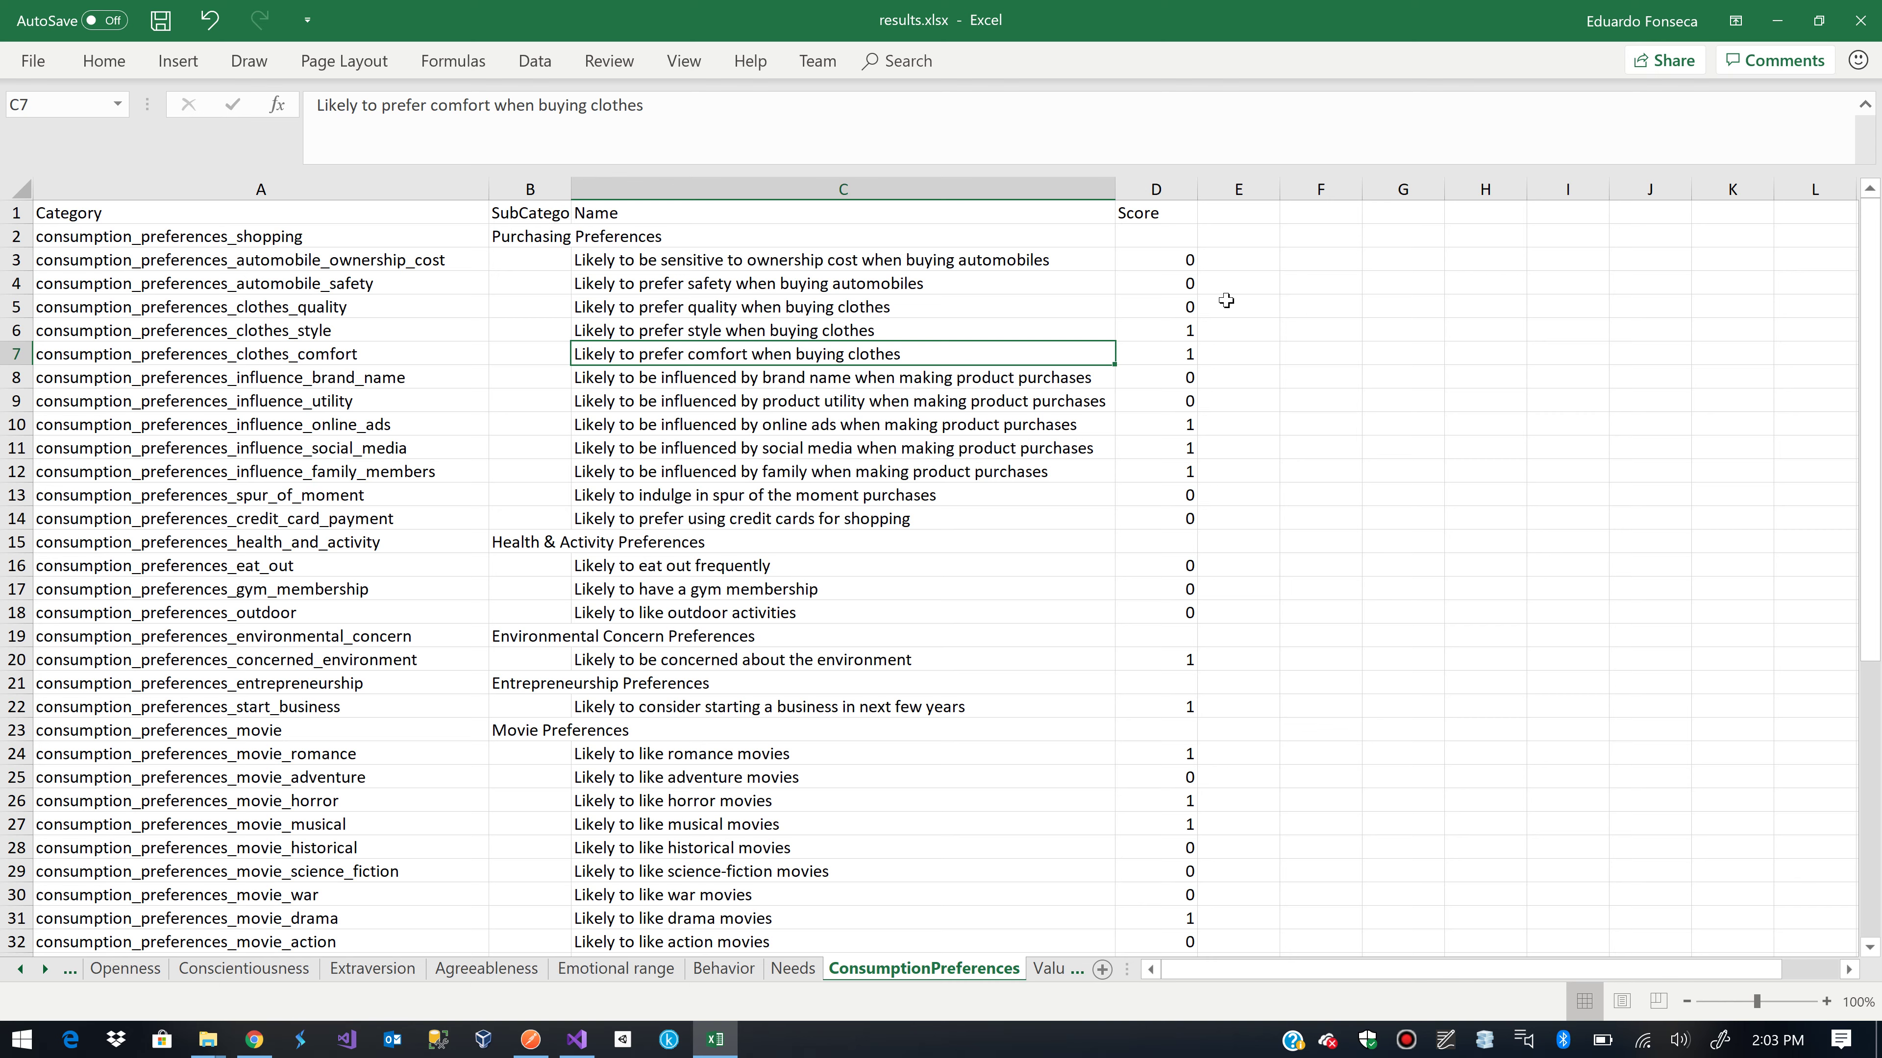
pyautogui.hotkey('shift', 'Right')
pyautogui.press('Tab')
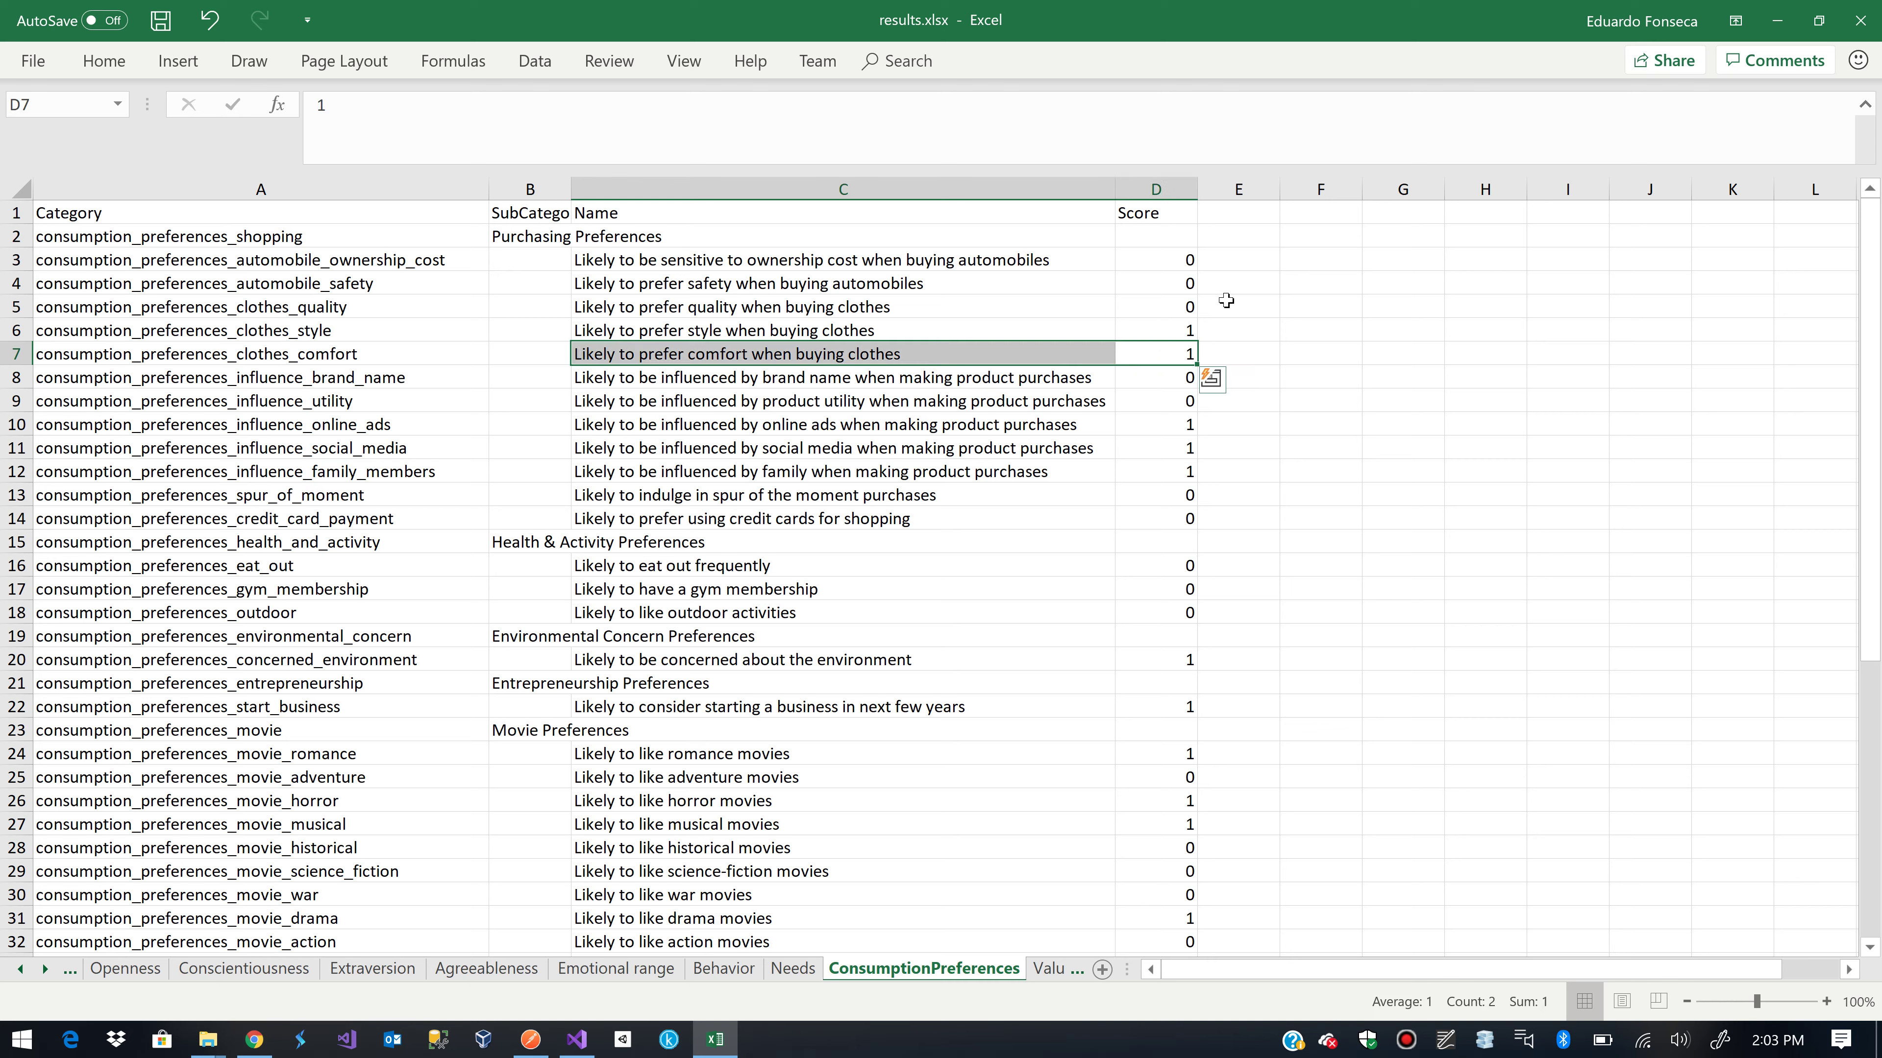
pyautogui.press('Down')
pyautogui.press('Down')
pyautogui.press('Down')
pyautogui.press('Left')
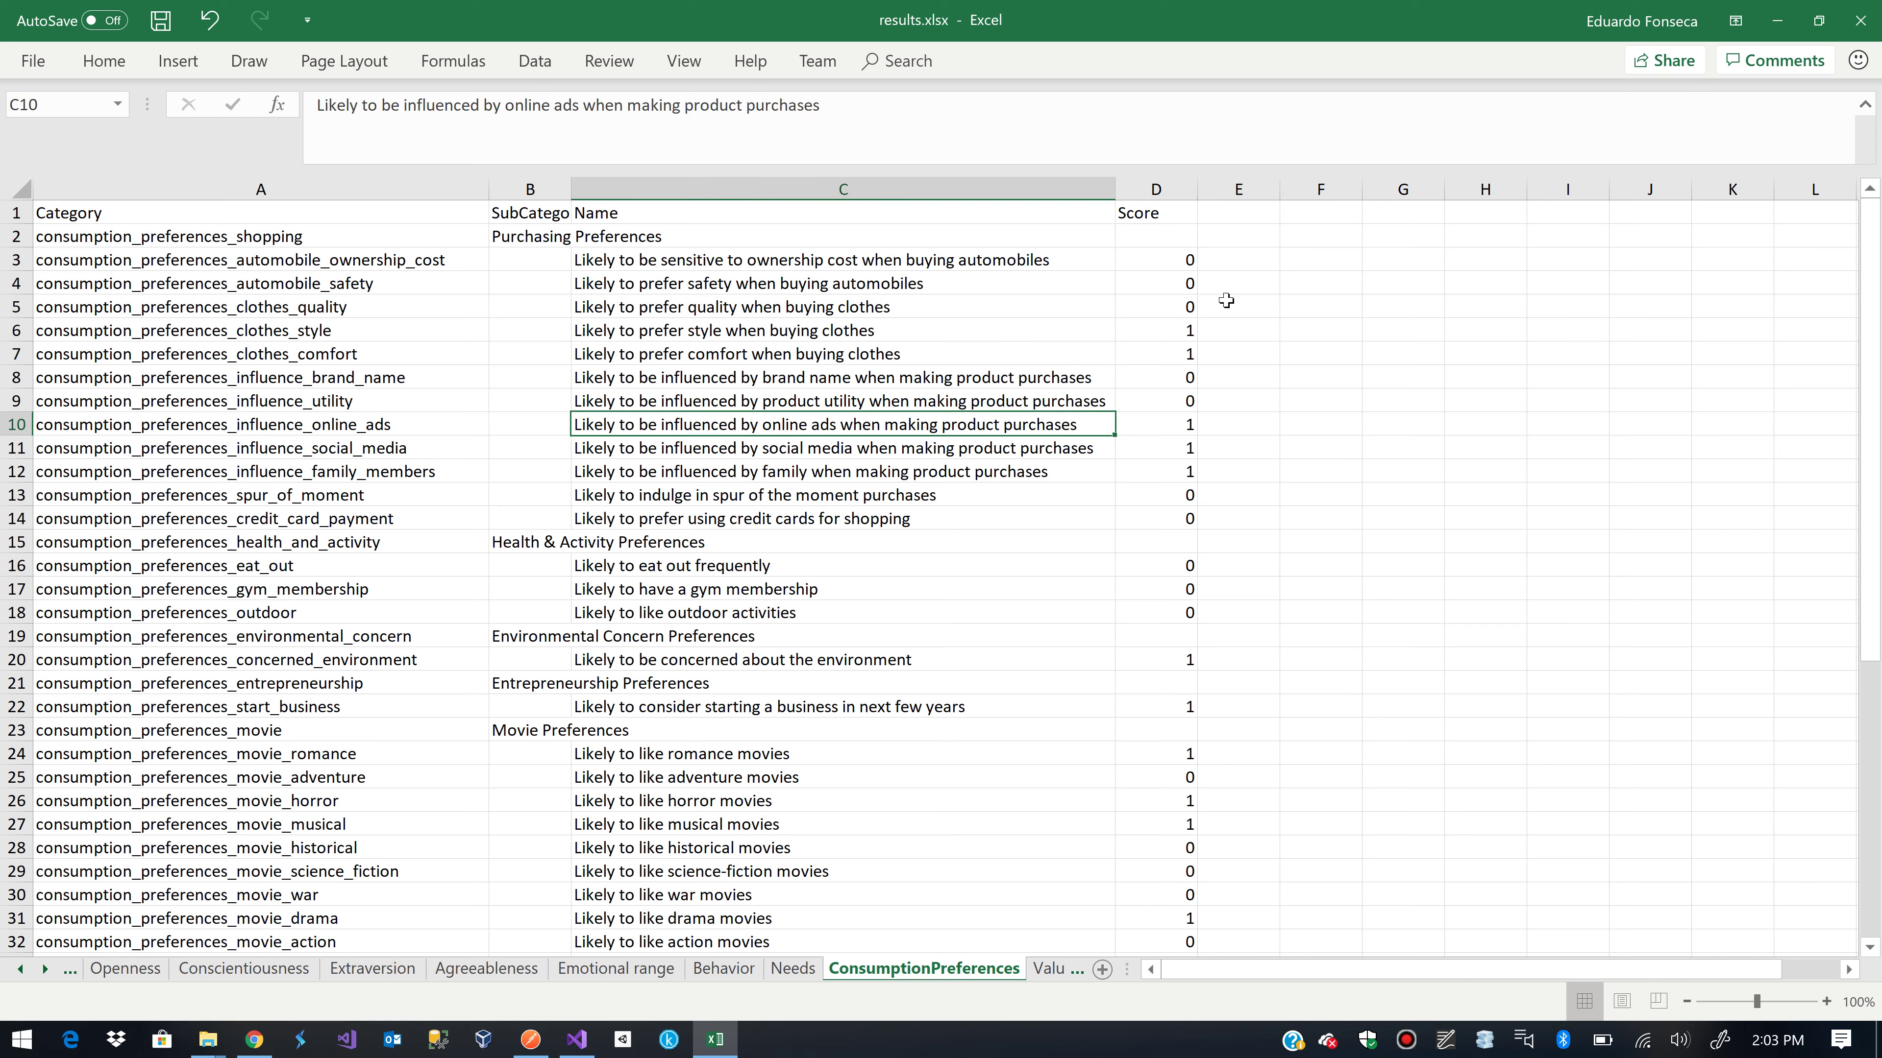
pyautogui.hotkey('shift', 'Right')
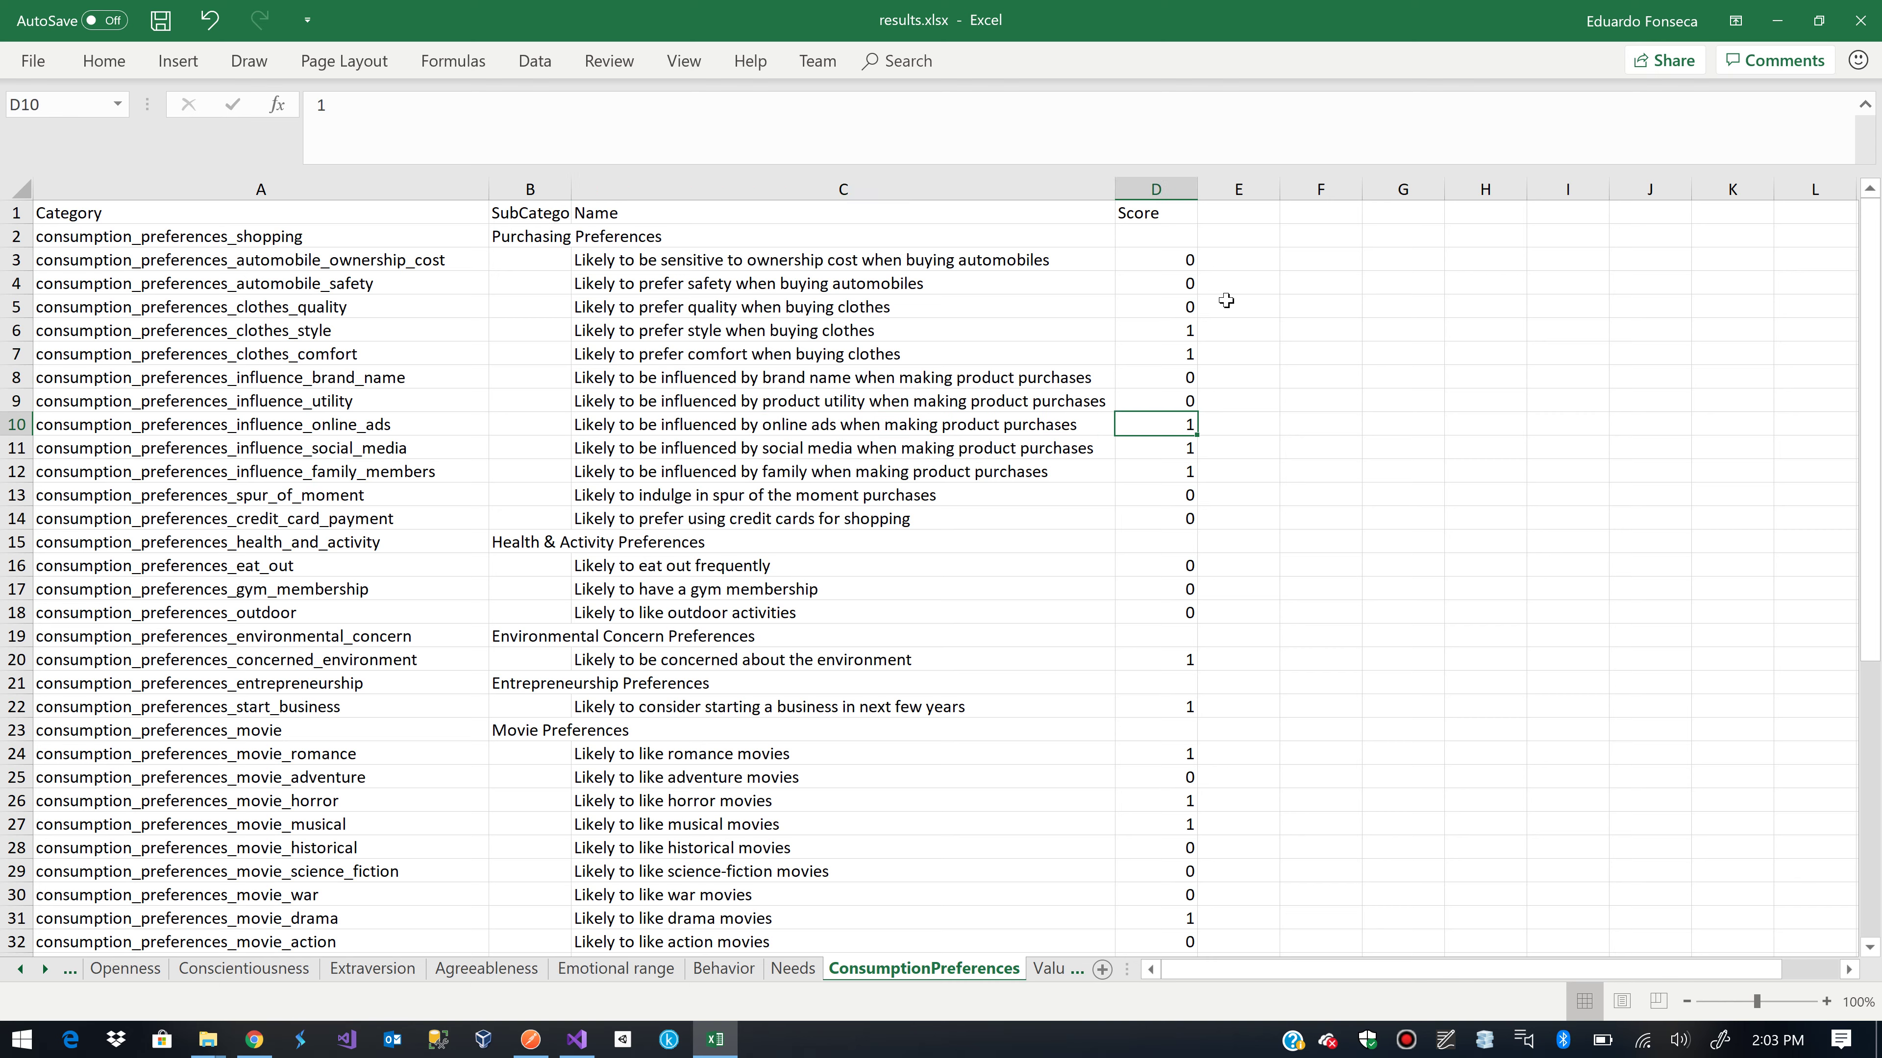
pyautogui.press('Tab')
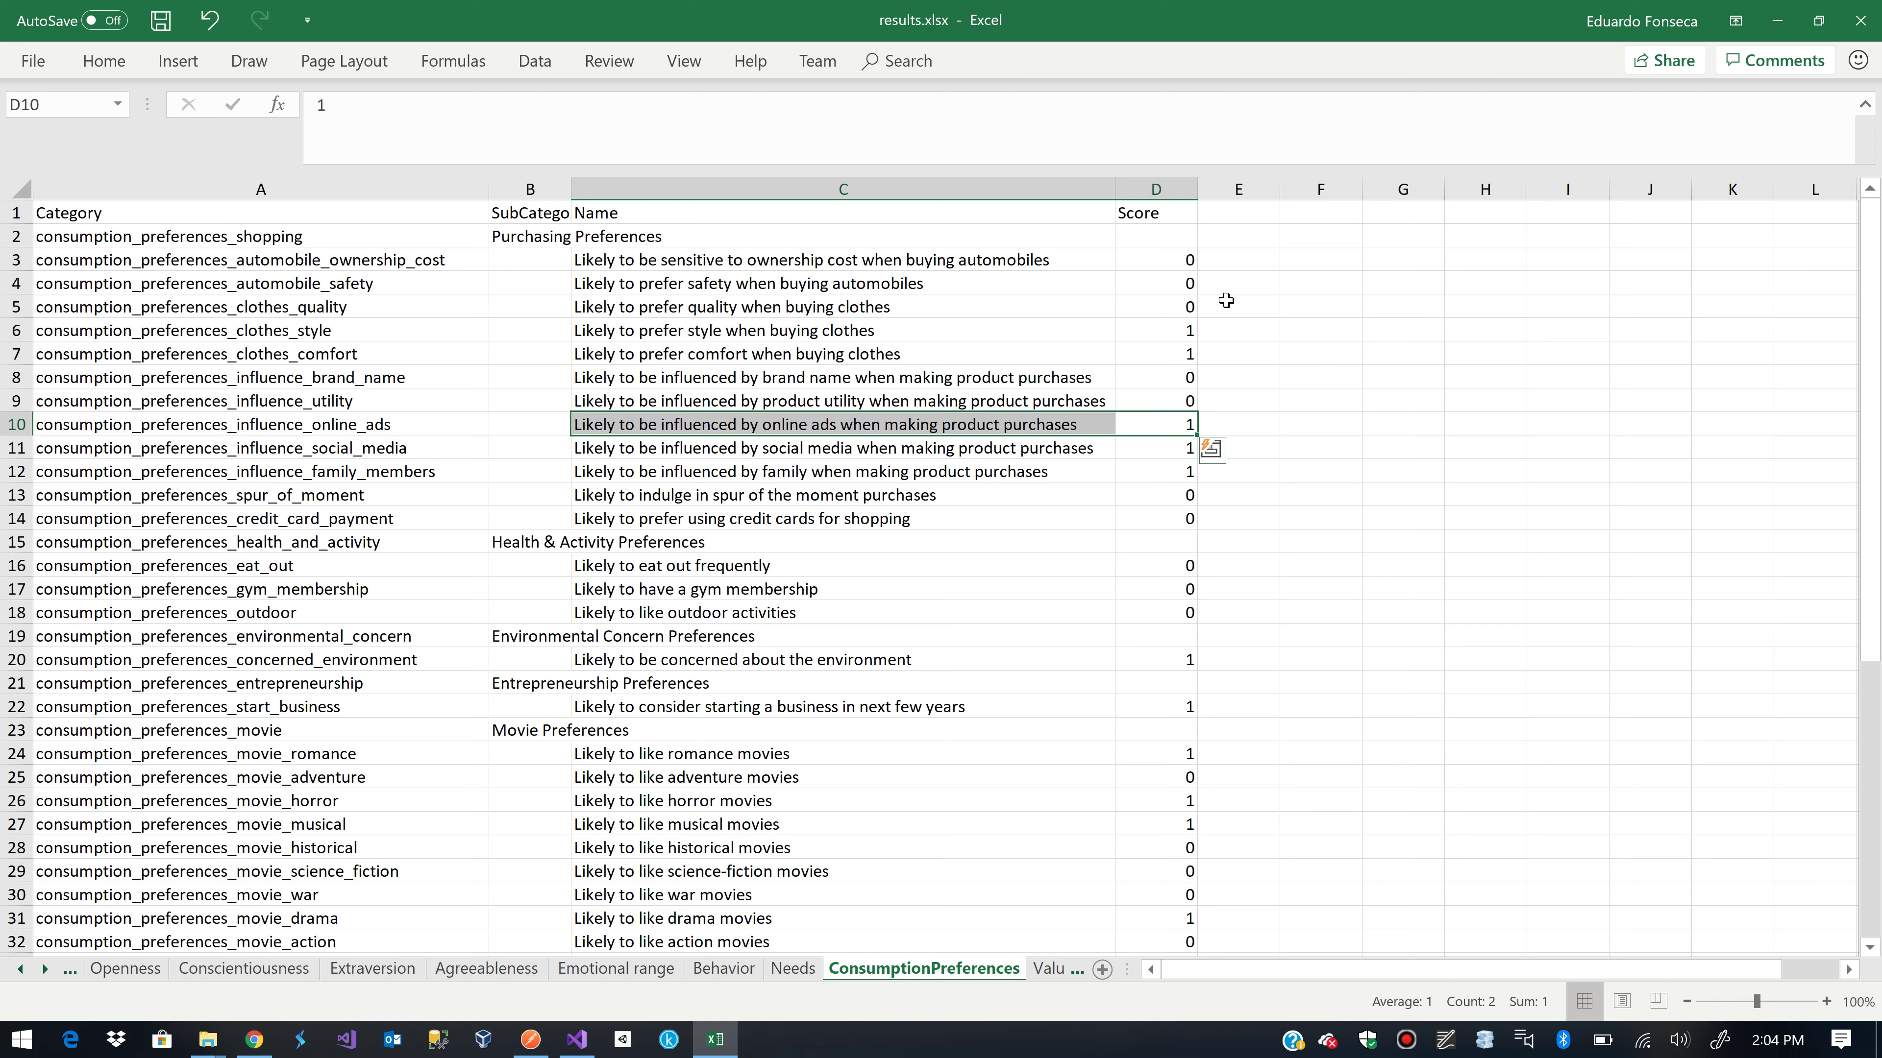
# Check the social media, family, environmental concern and start-a-business scores, the last two being 1
pyautogui.hotkey('shift', 'Right')
pyautogui.press('Down')
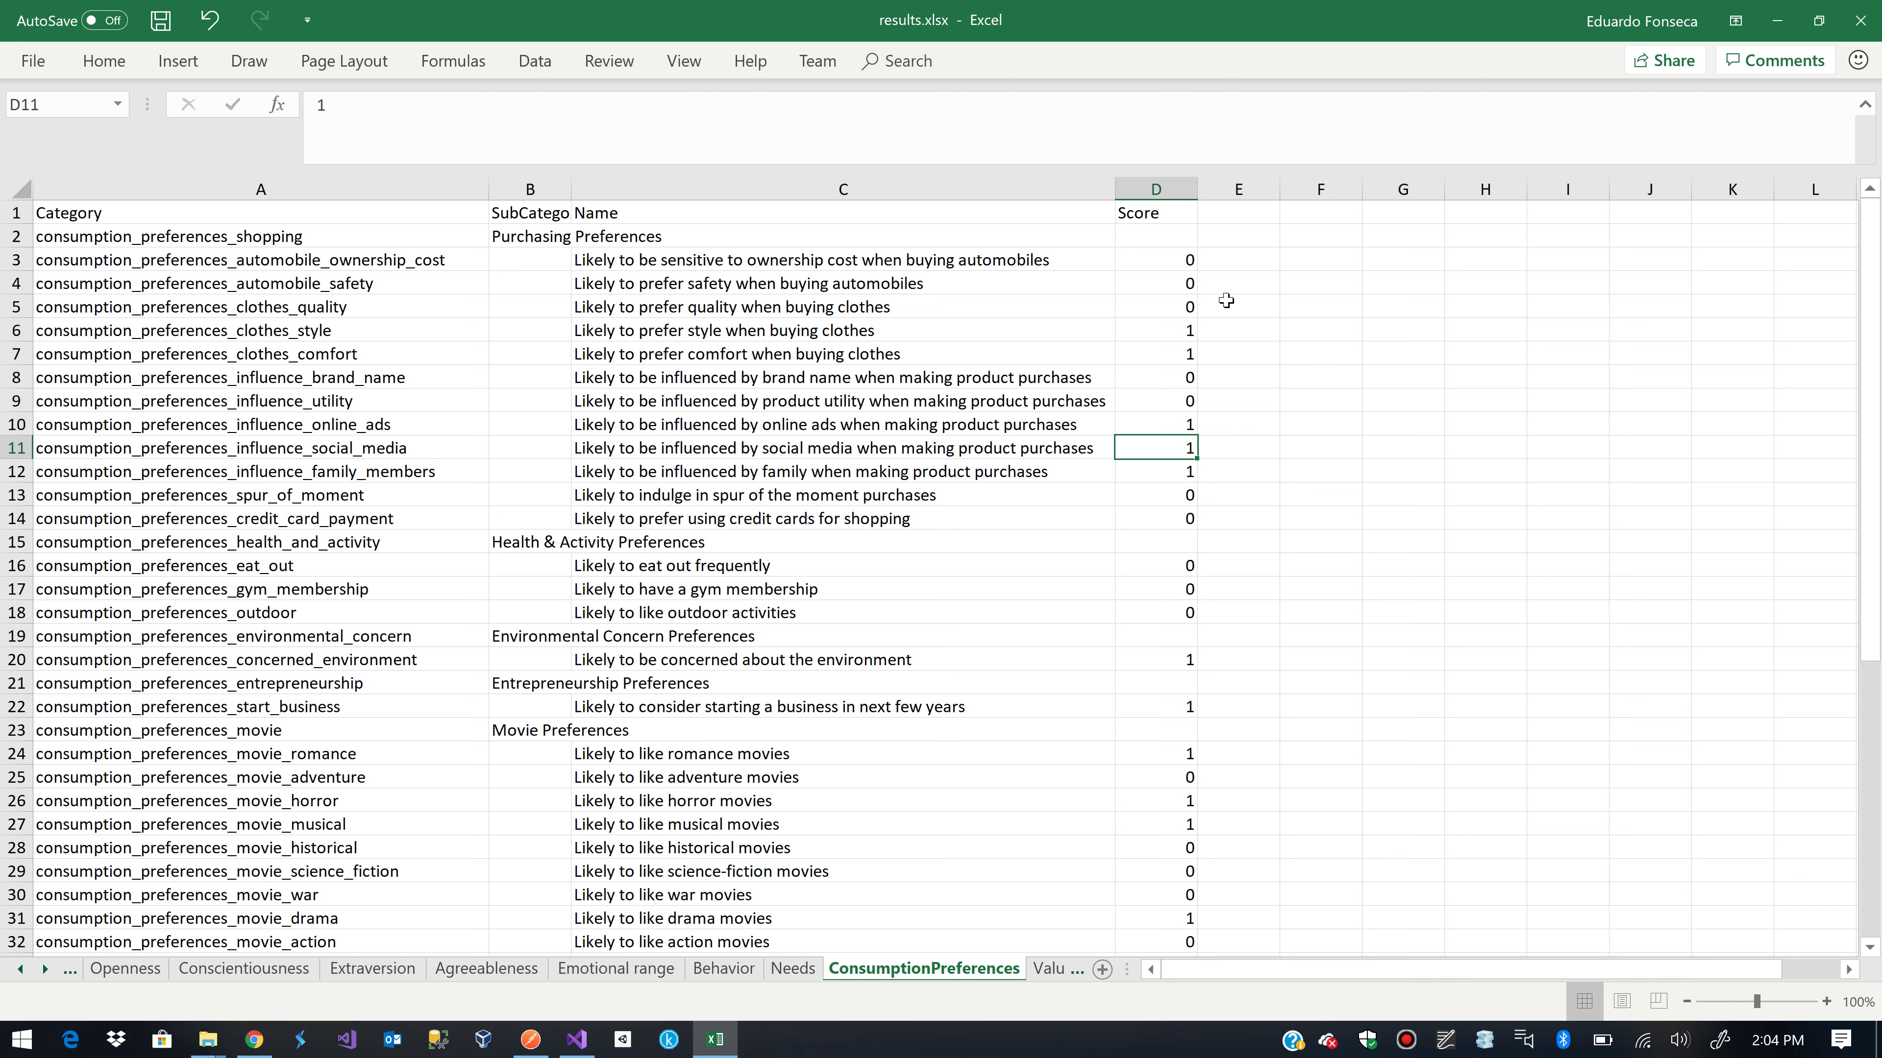
pyautogui.press('Down')
pyautogui.press('Left')
pyautogui.press('Right')
pyautogui.press('Down')
pyautogui.press('Down')
pyautogui.press('Down')
pyautogui.press('Down')
pyautogui.press('Down')
pyautogui.press('Down')
pyautogui.press('Down')
pyautogui.press('Down')
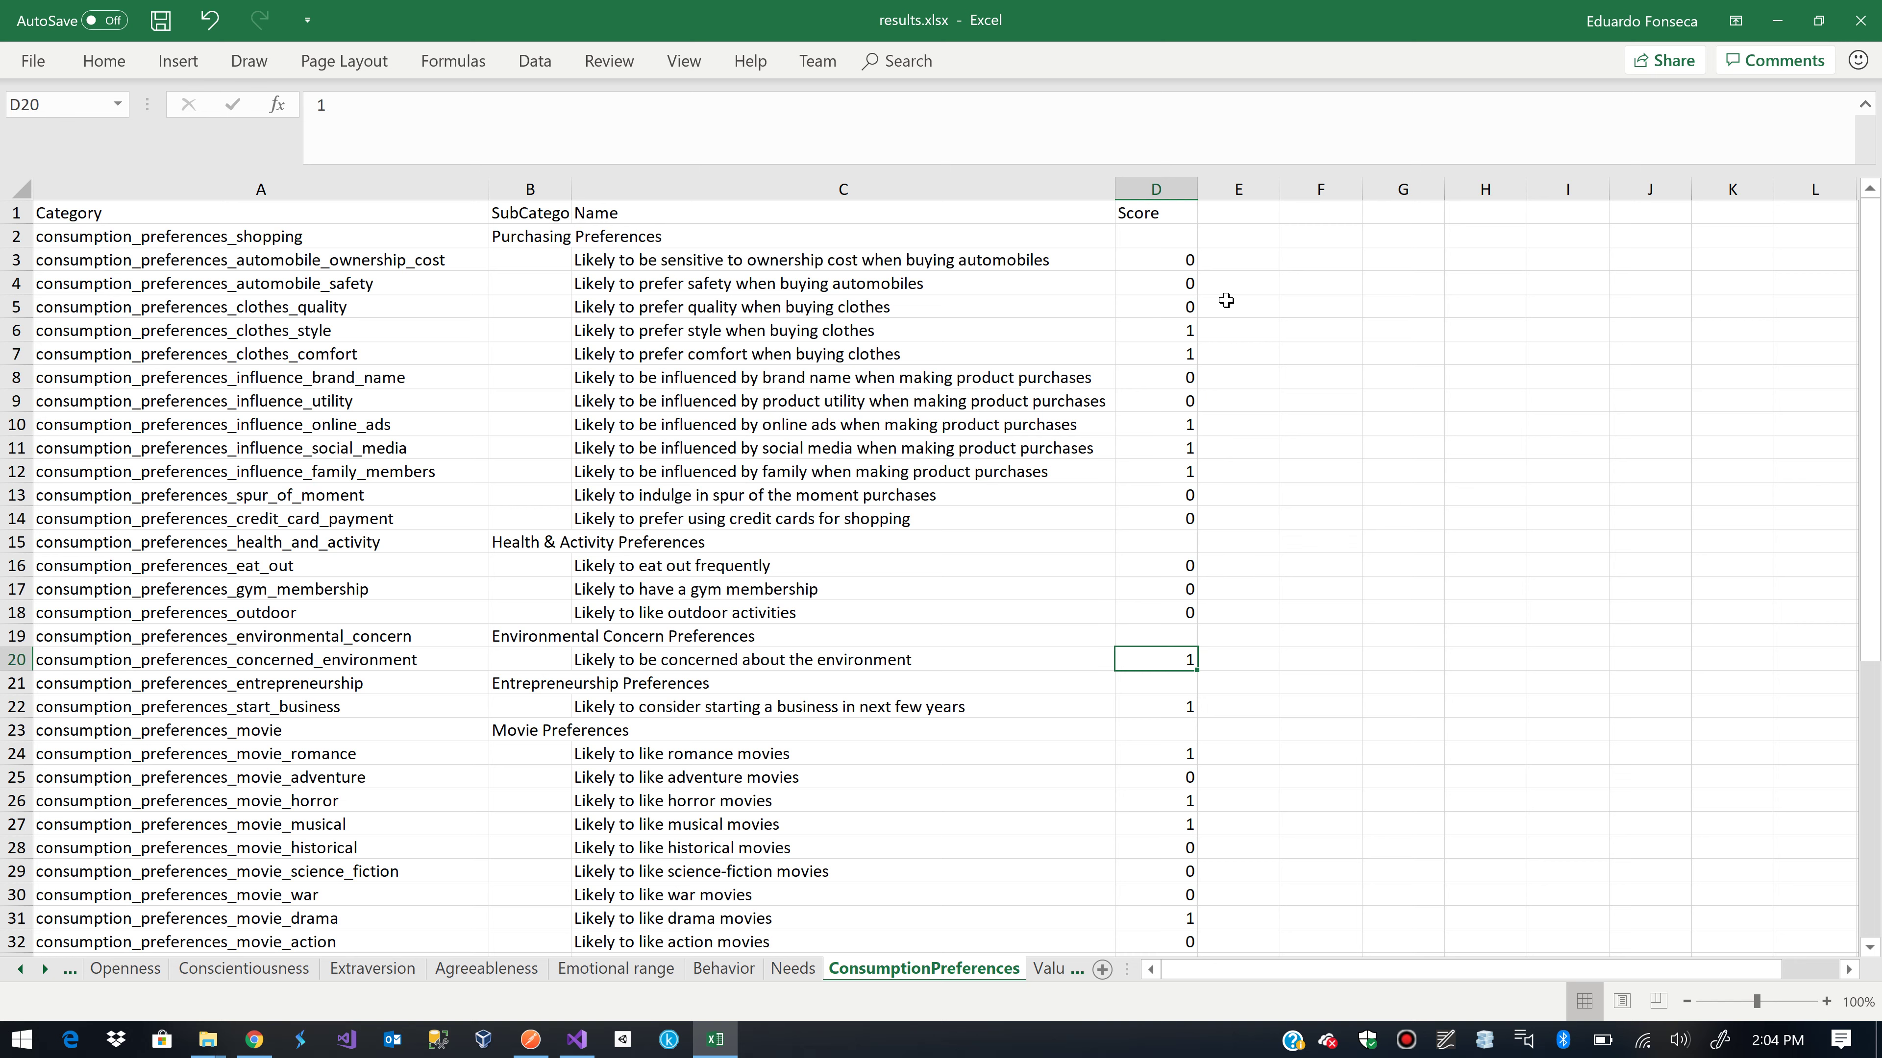
pyautogui.press('Left')
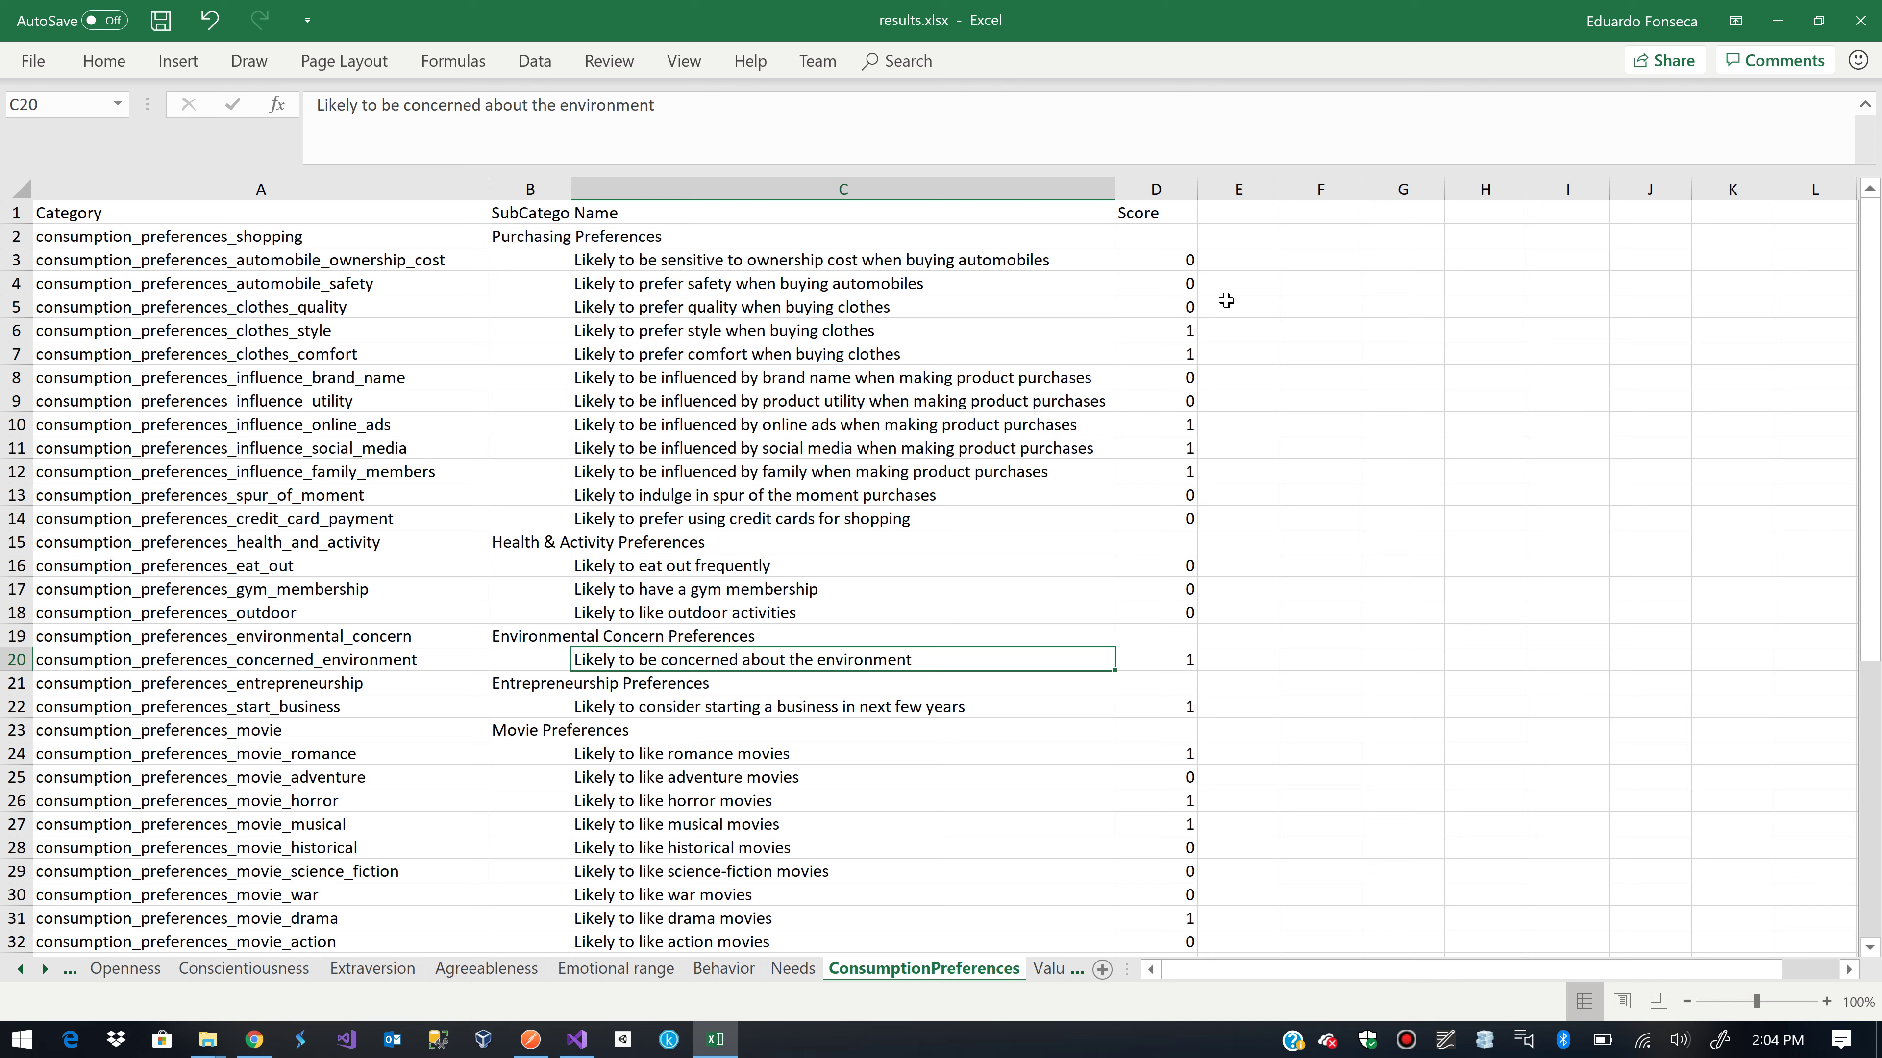
pyautogui.press('Right')
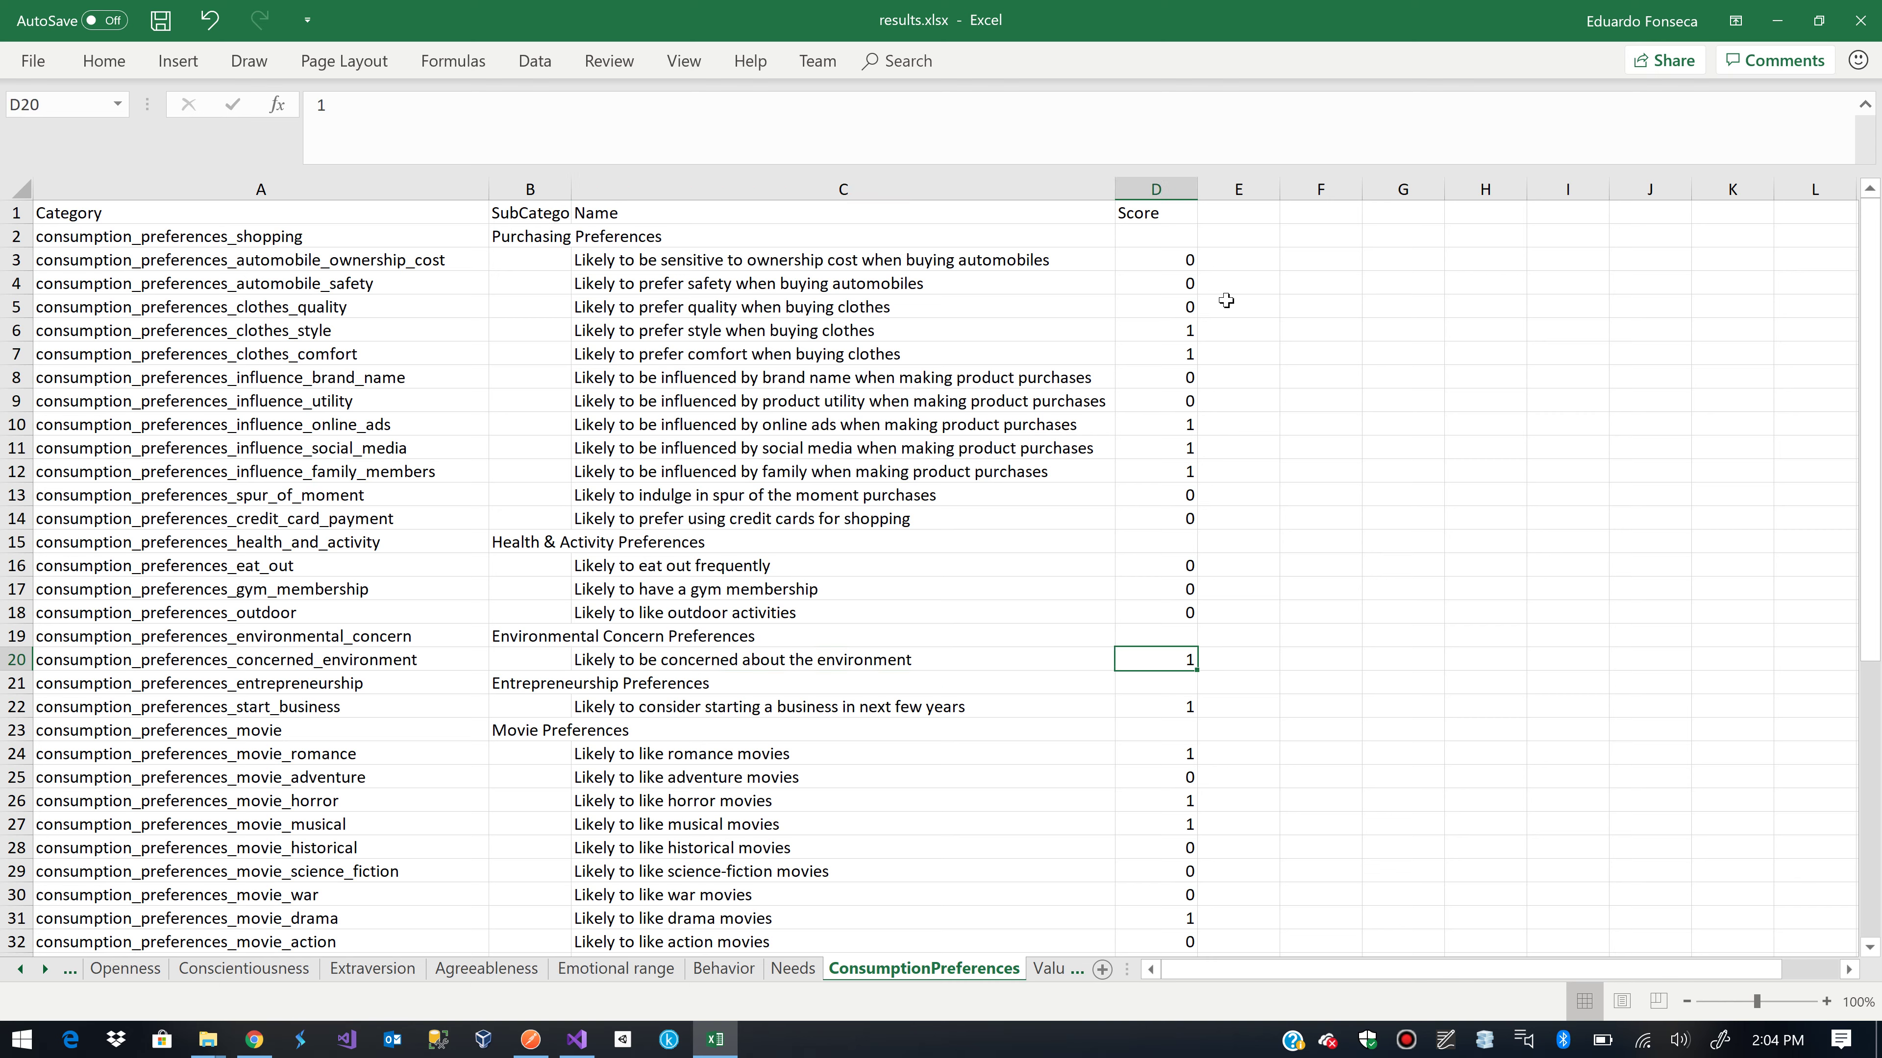
pyautogui.press('Down')
pyautogui.press('Down')
pyautogui.press('Left')
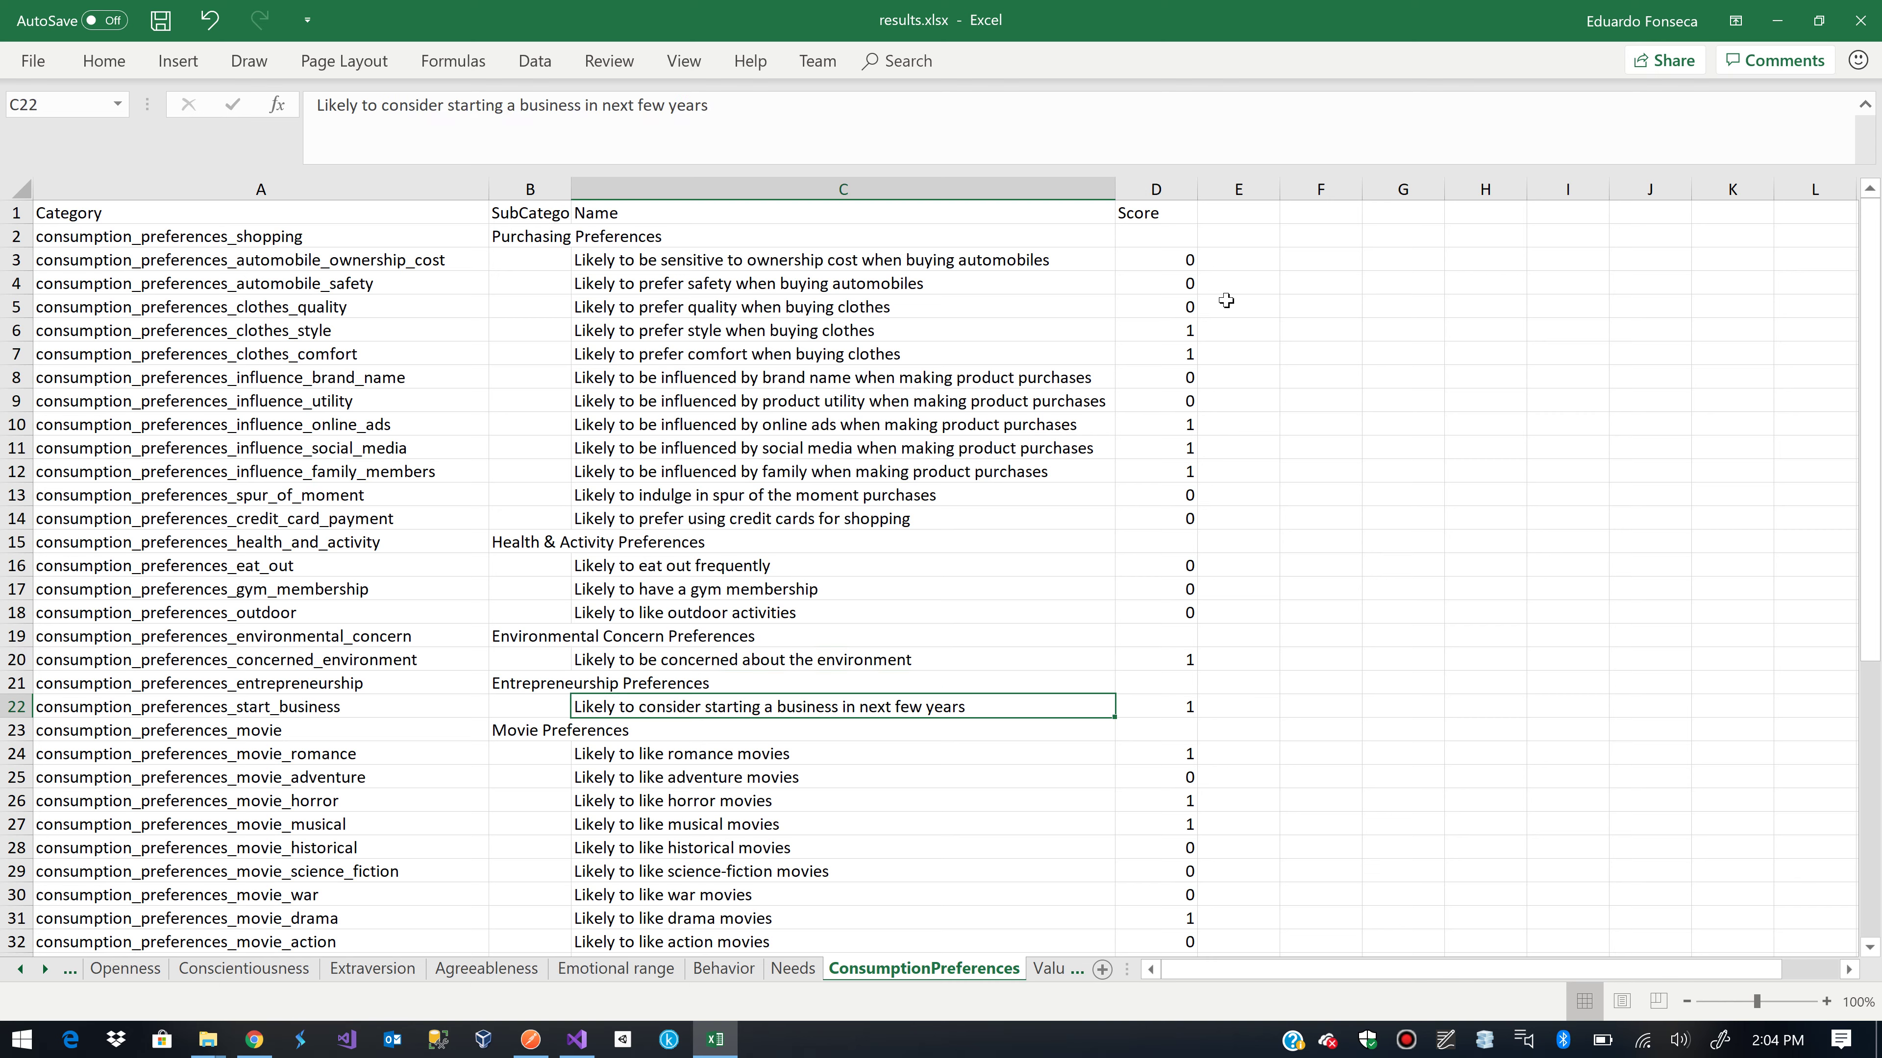
pyautogui.press('Right')
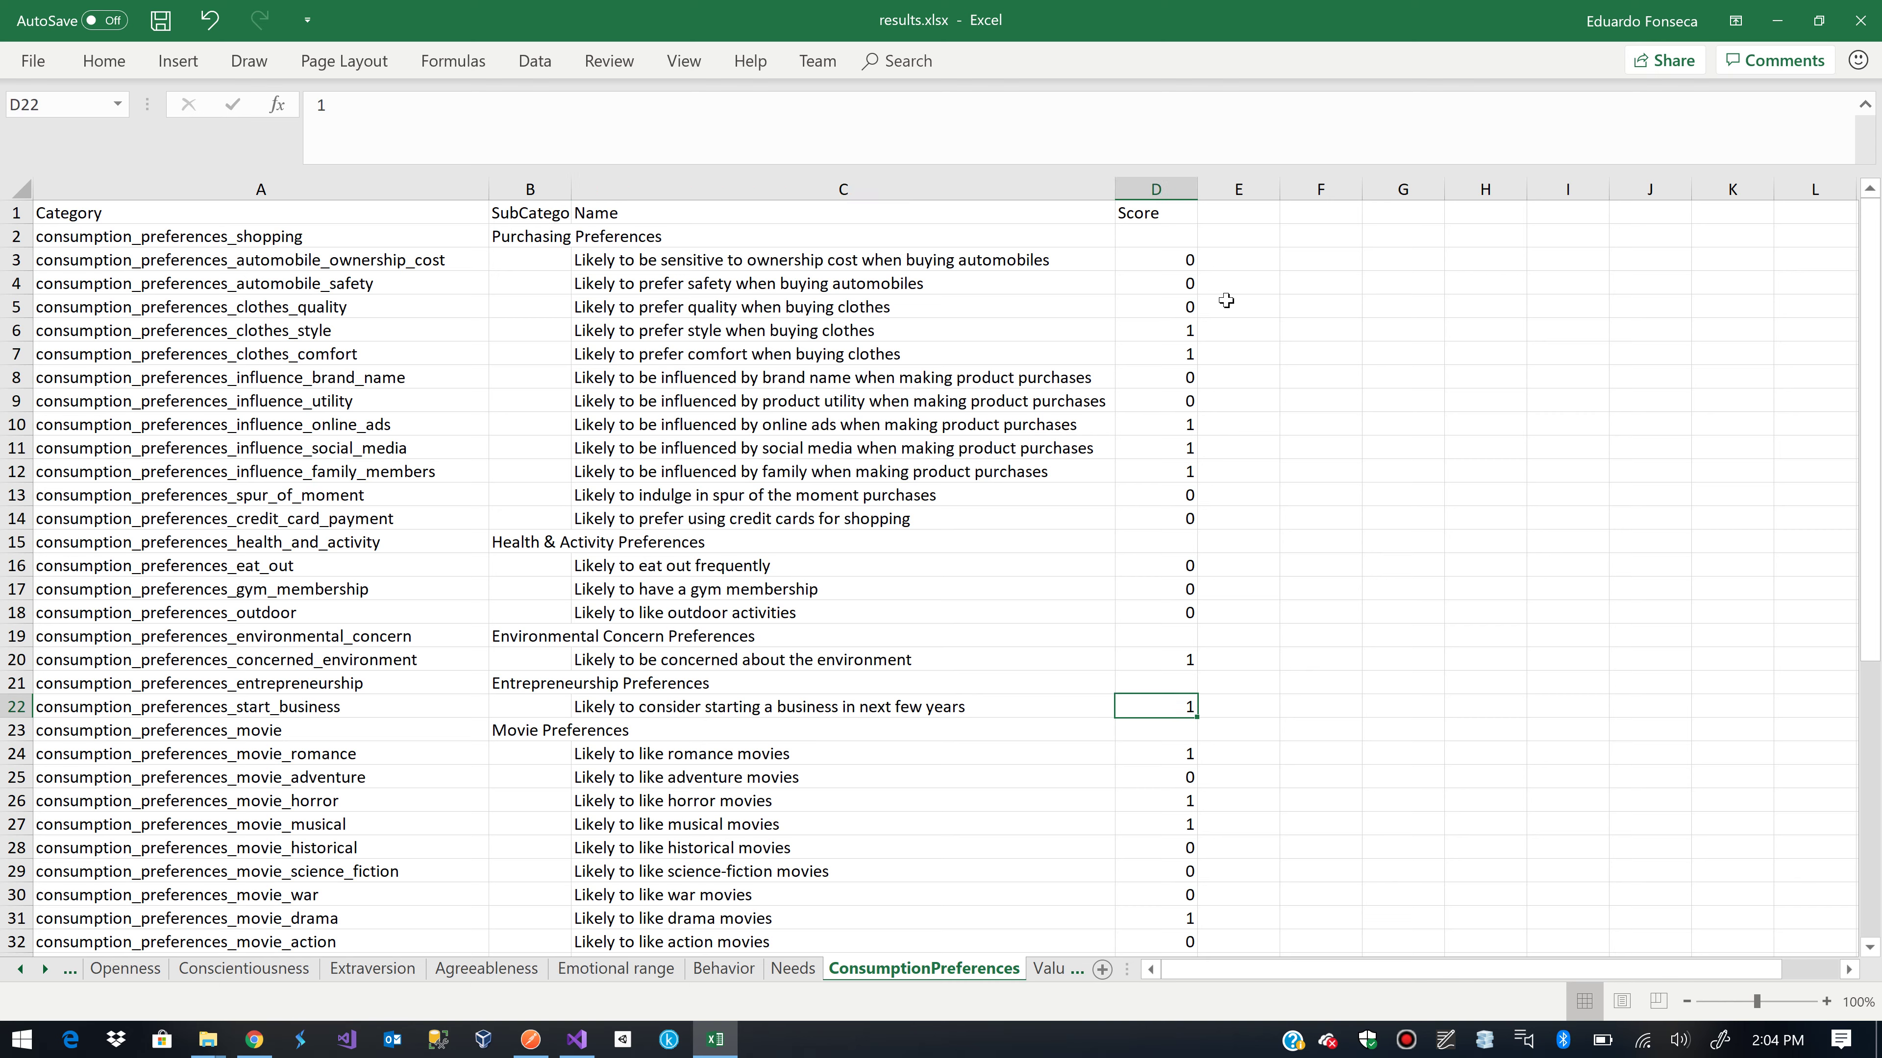
pyautogui.press('Left')
pyautogui.press('Right')
pyautogui.press('Left')
pyautogui.press('Left')
pyautogui.press('Right')
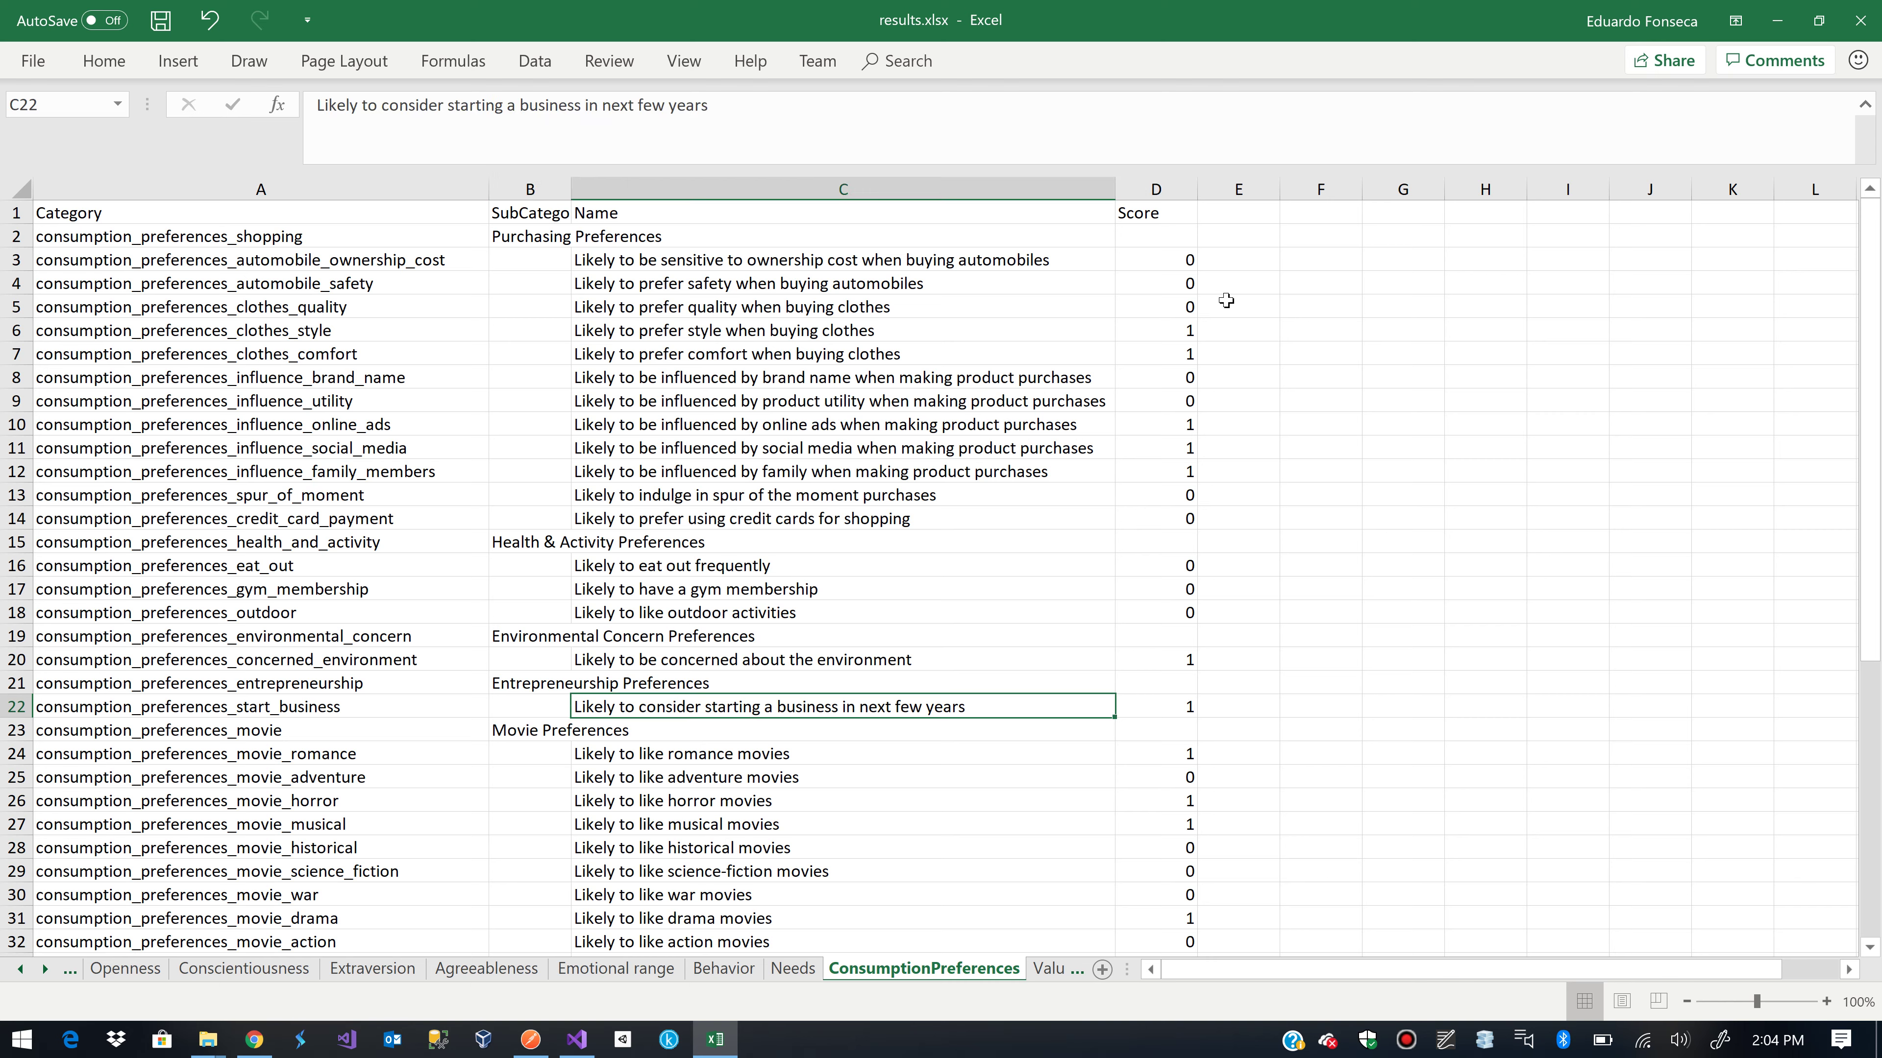
pyautogui.press('Right')
pyautogui.press('Left')
pyautogui.press('Down')
pyautogui.press('Down')
pyautogui.press('Down')
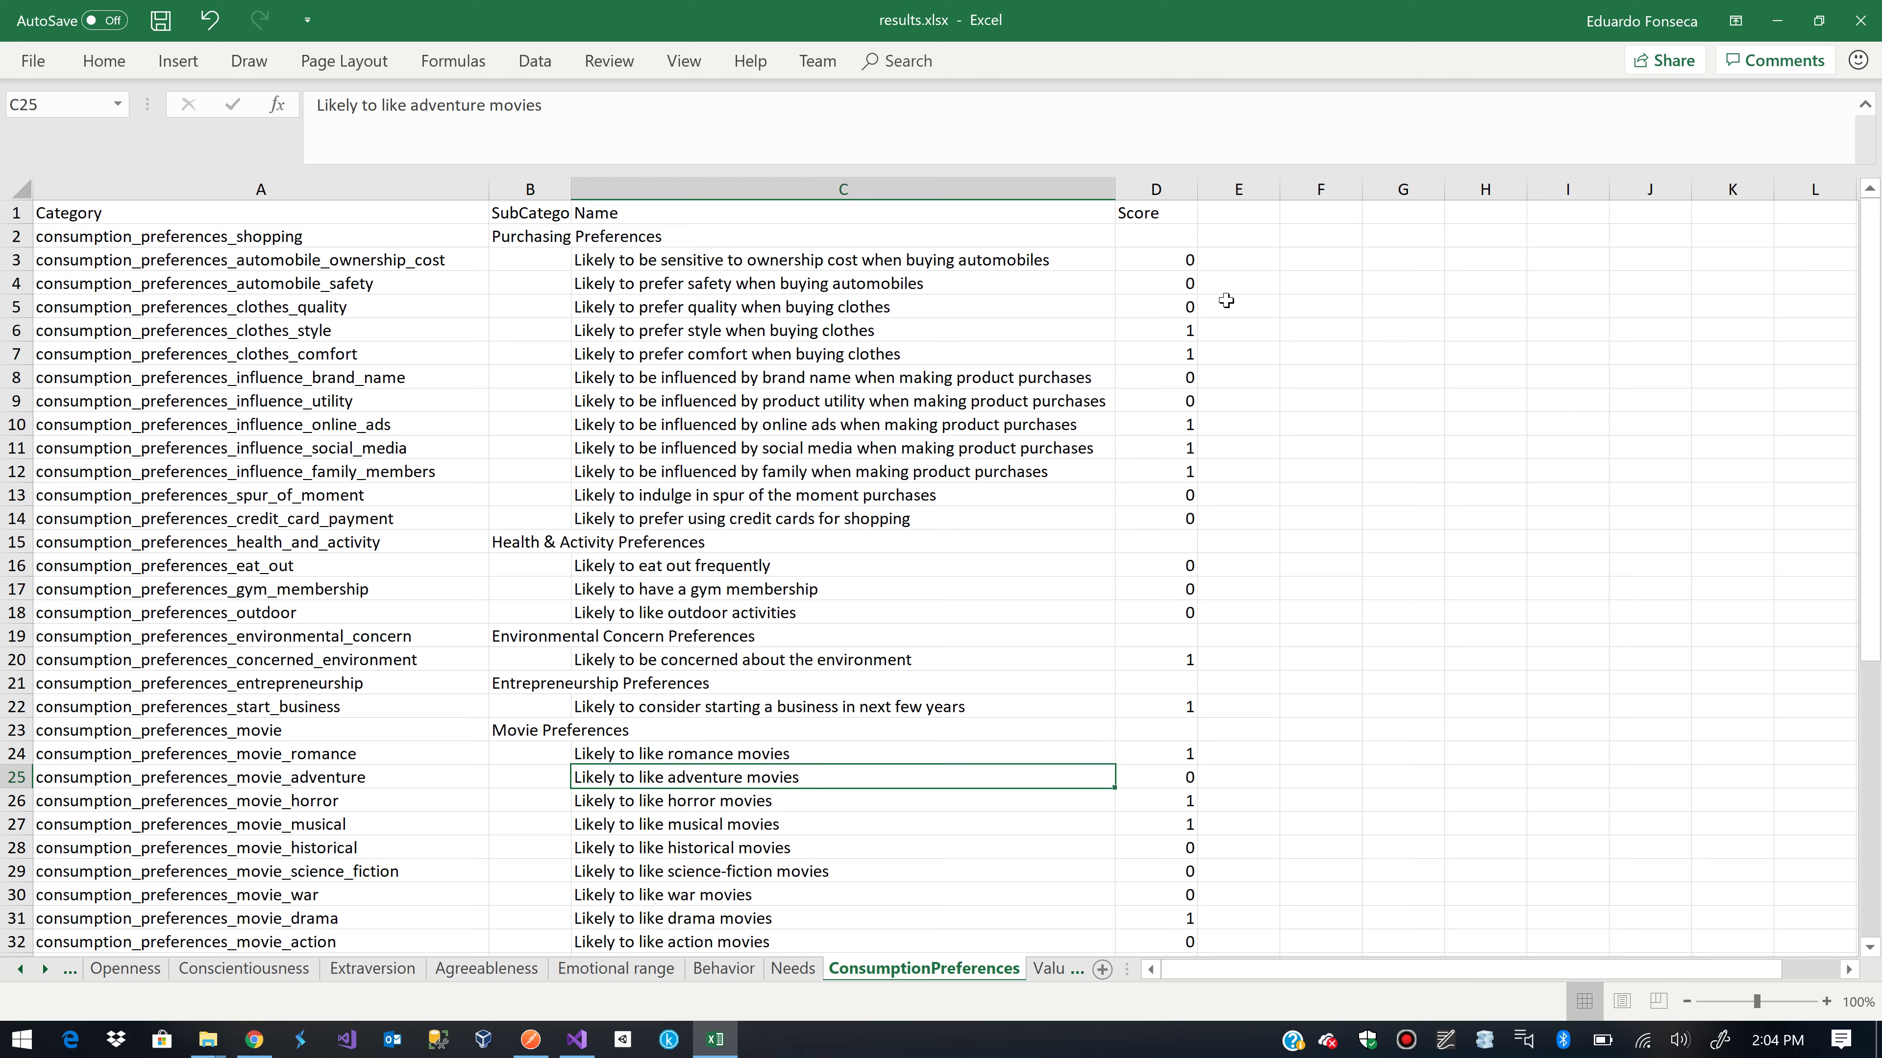
pyautogui.press('Up')
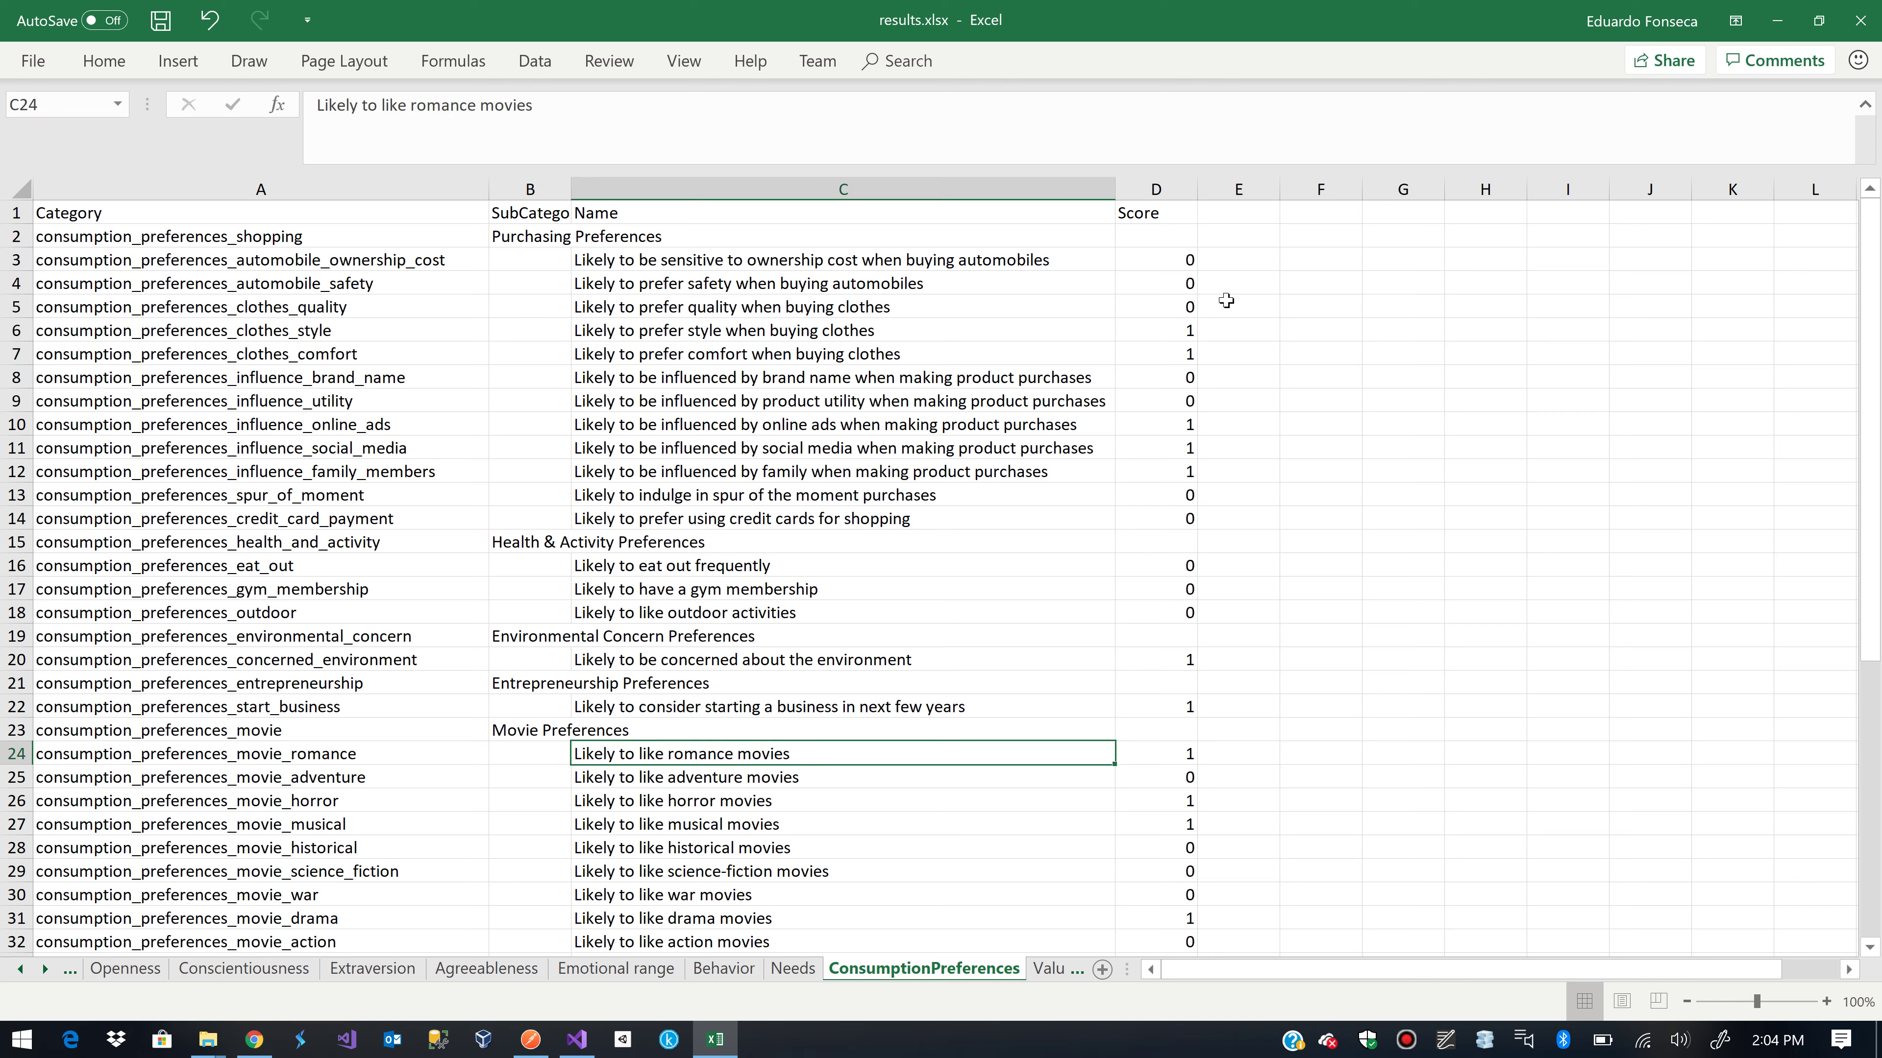
pyautogui.press('Right')
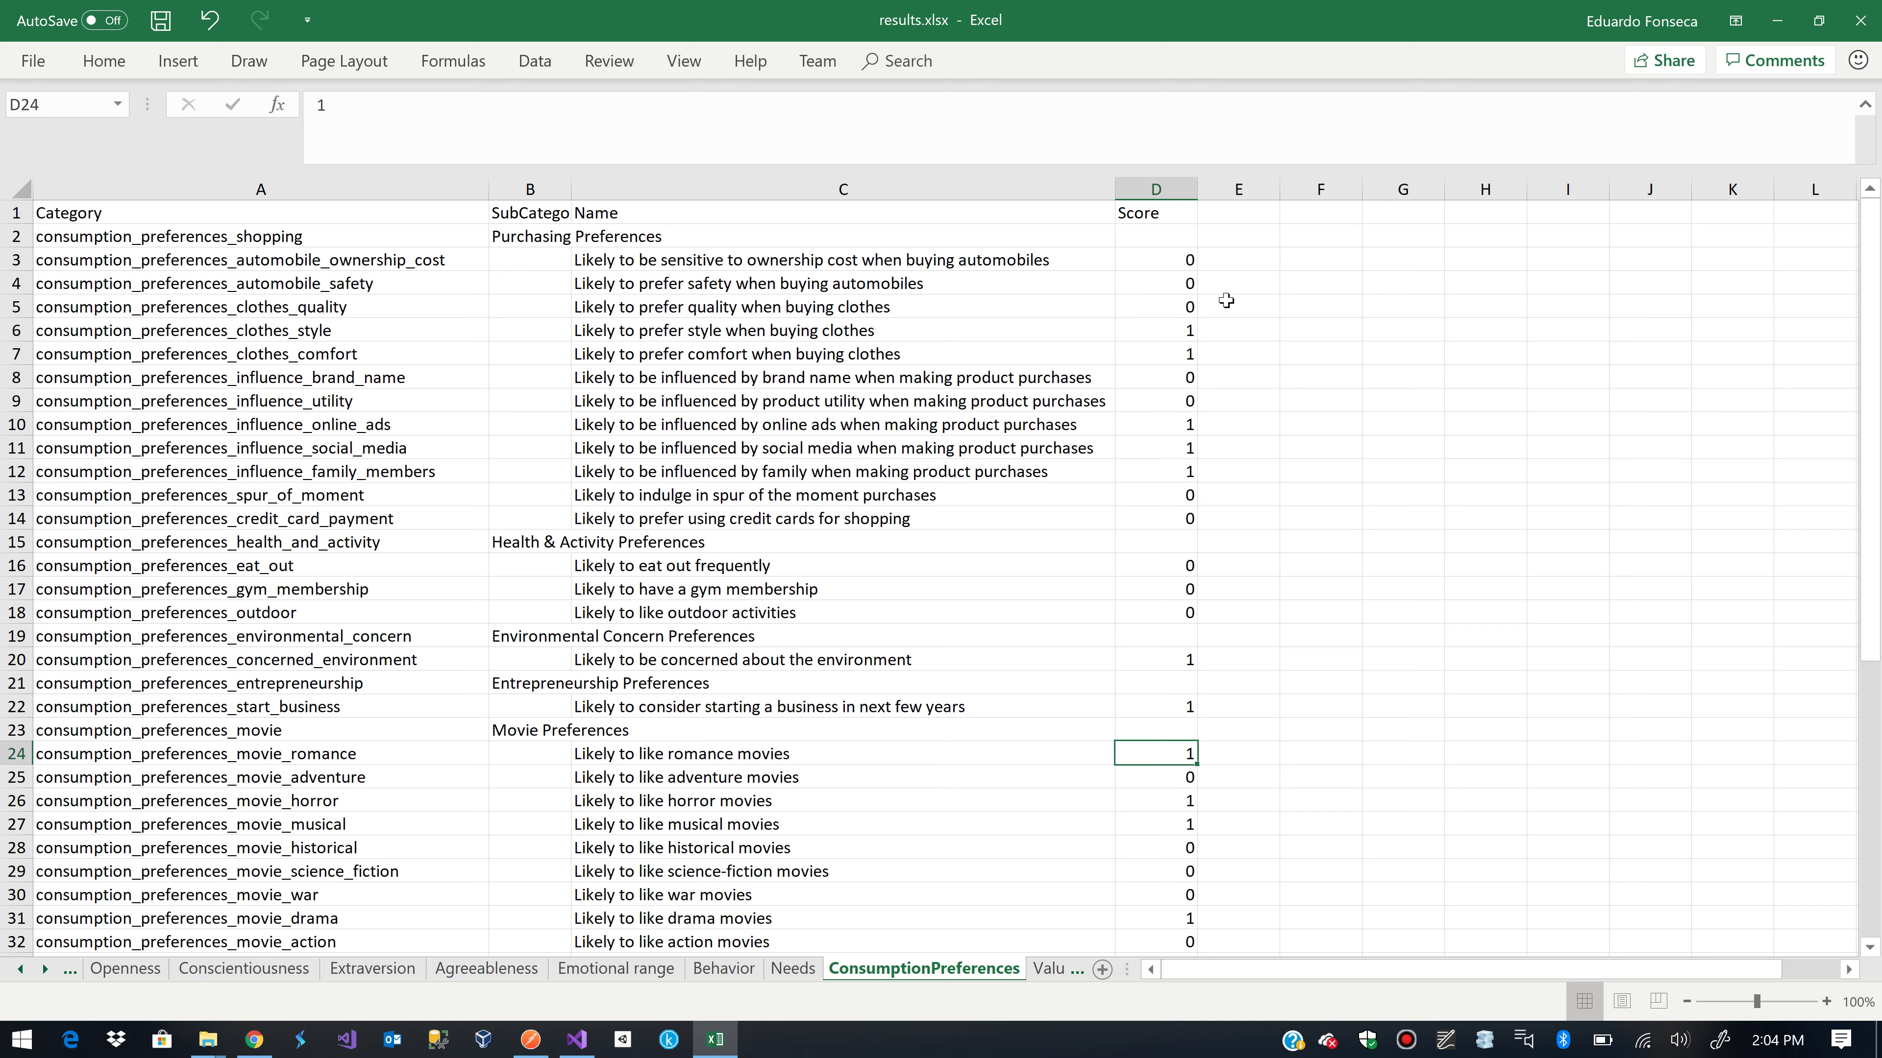
pyautogui.press('Down')
pyautogui.press('Left')
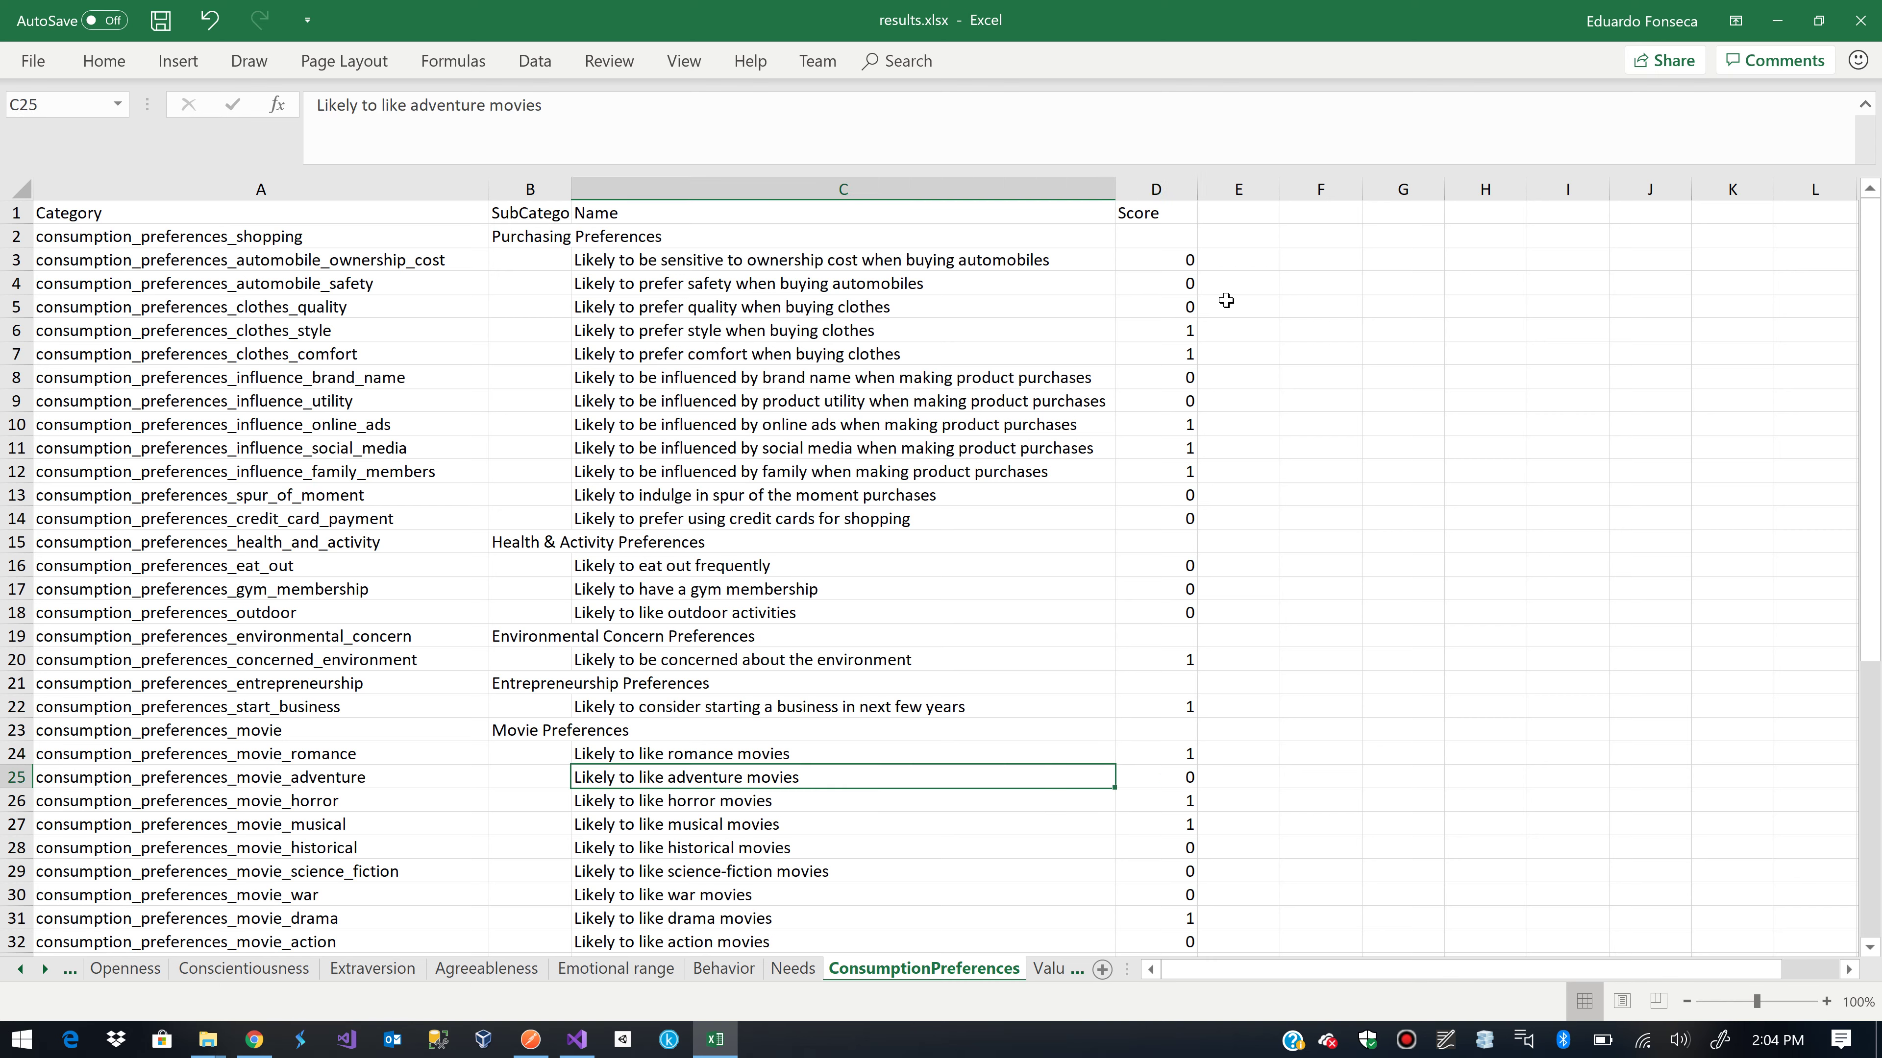
pyautogui.press('Right')
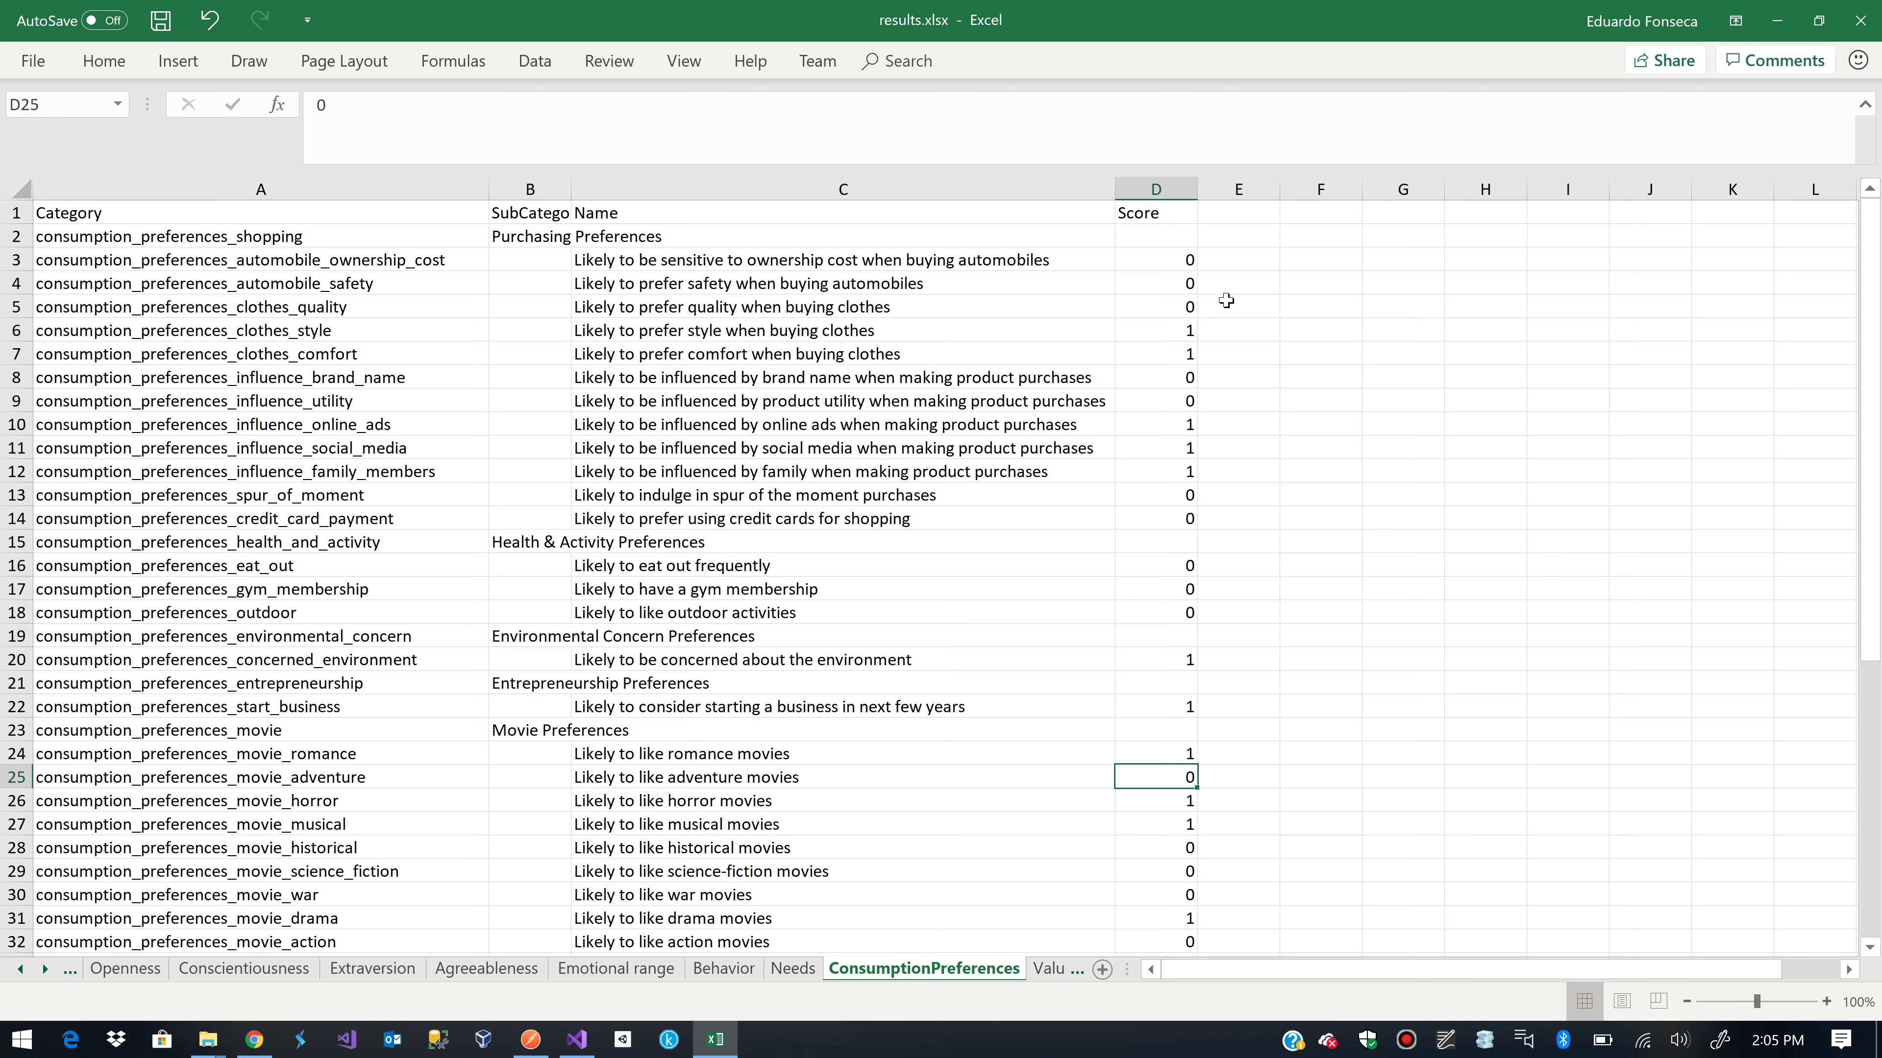
pyautogui.press('Left')
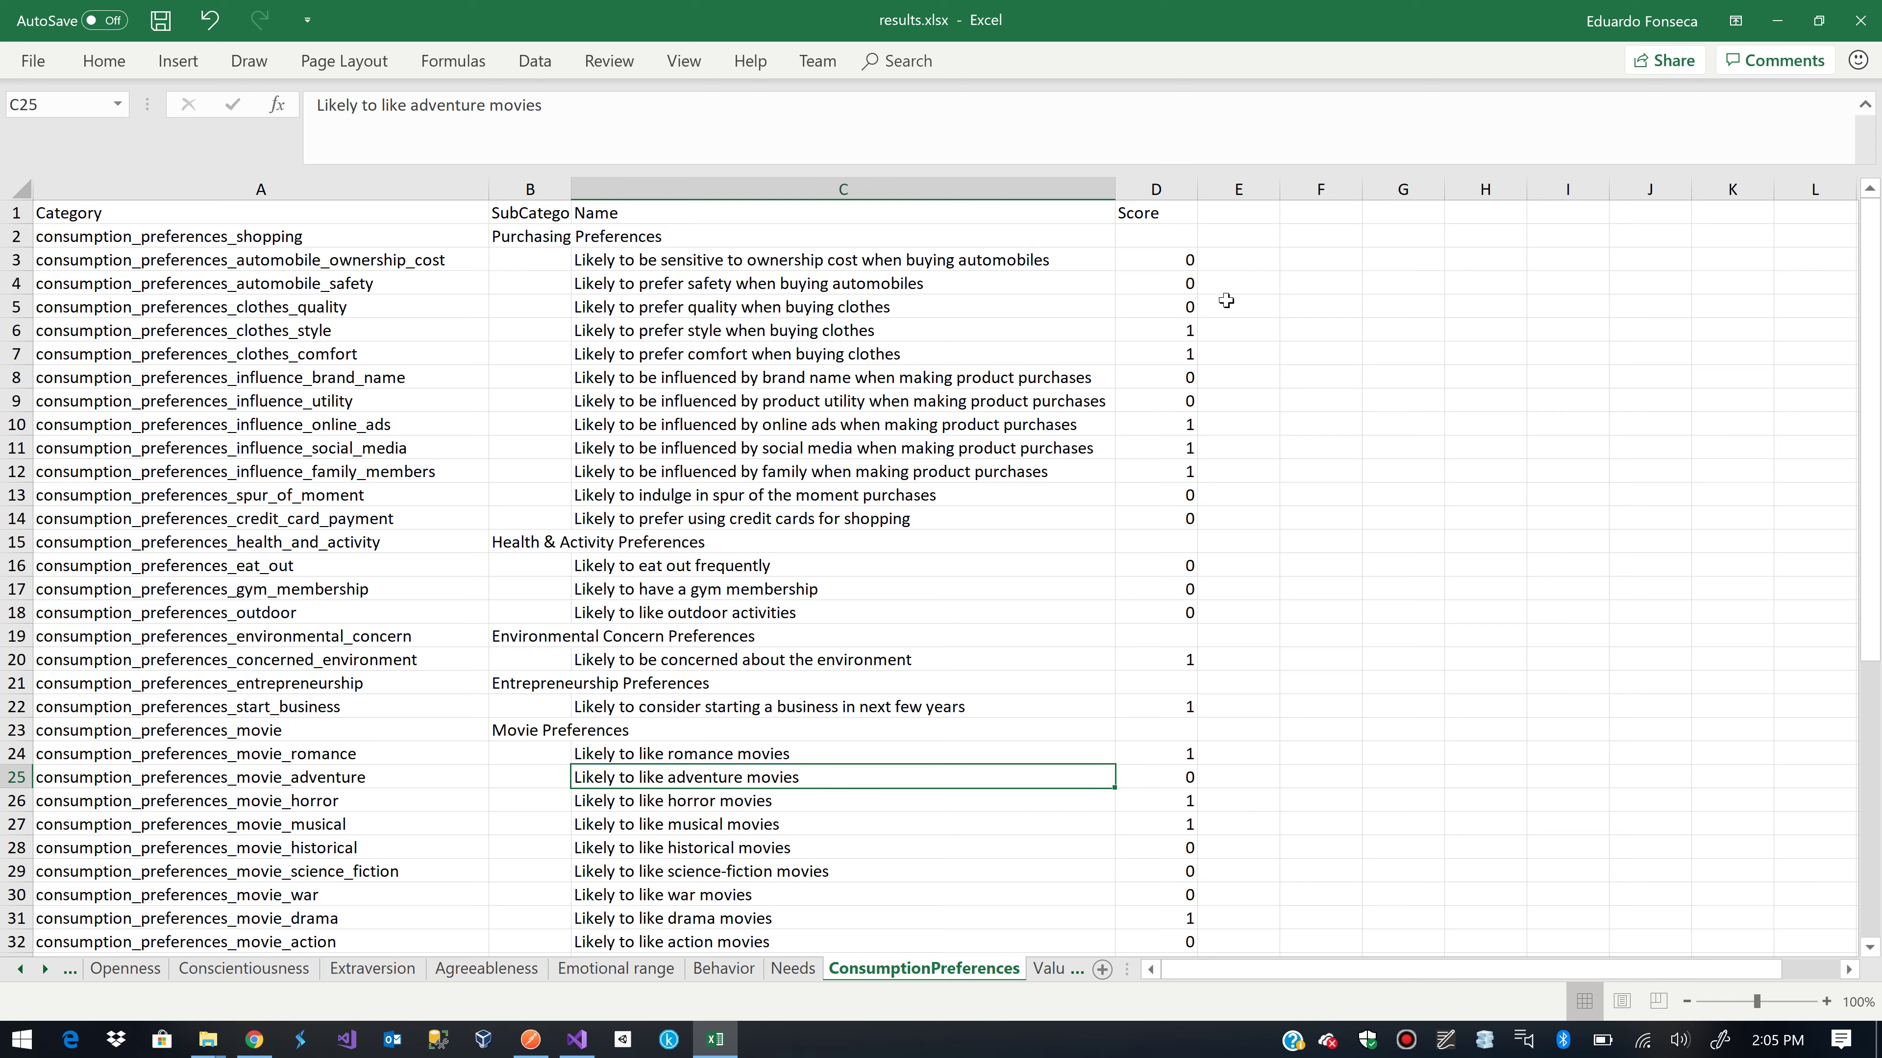
pyautogui.press('Down')
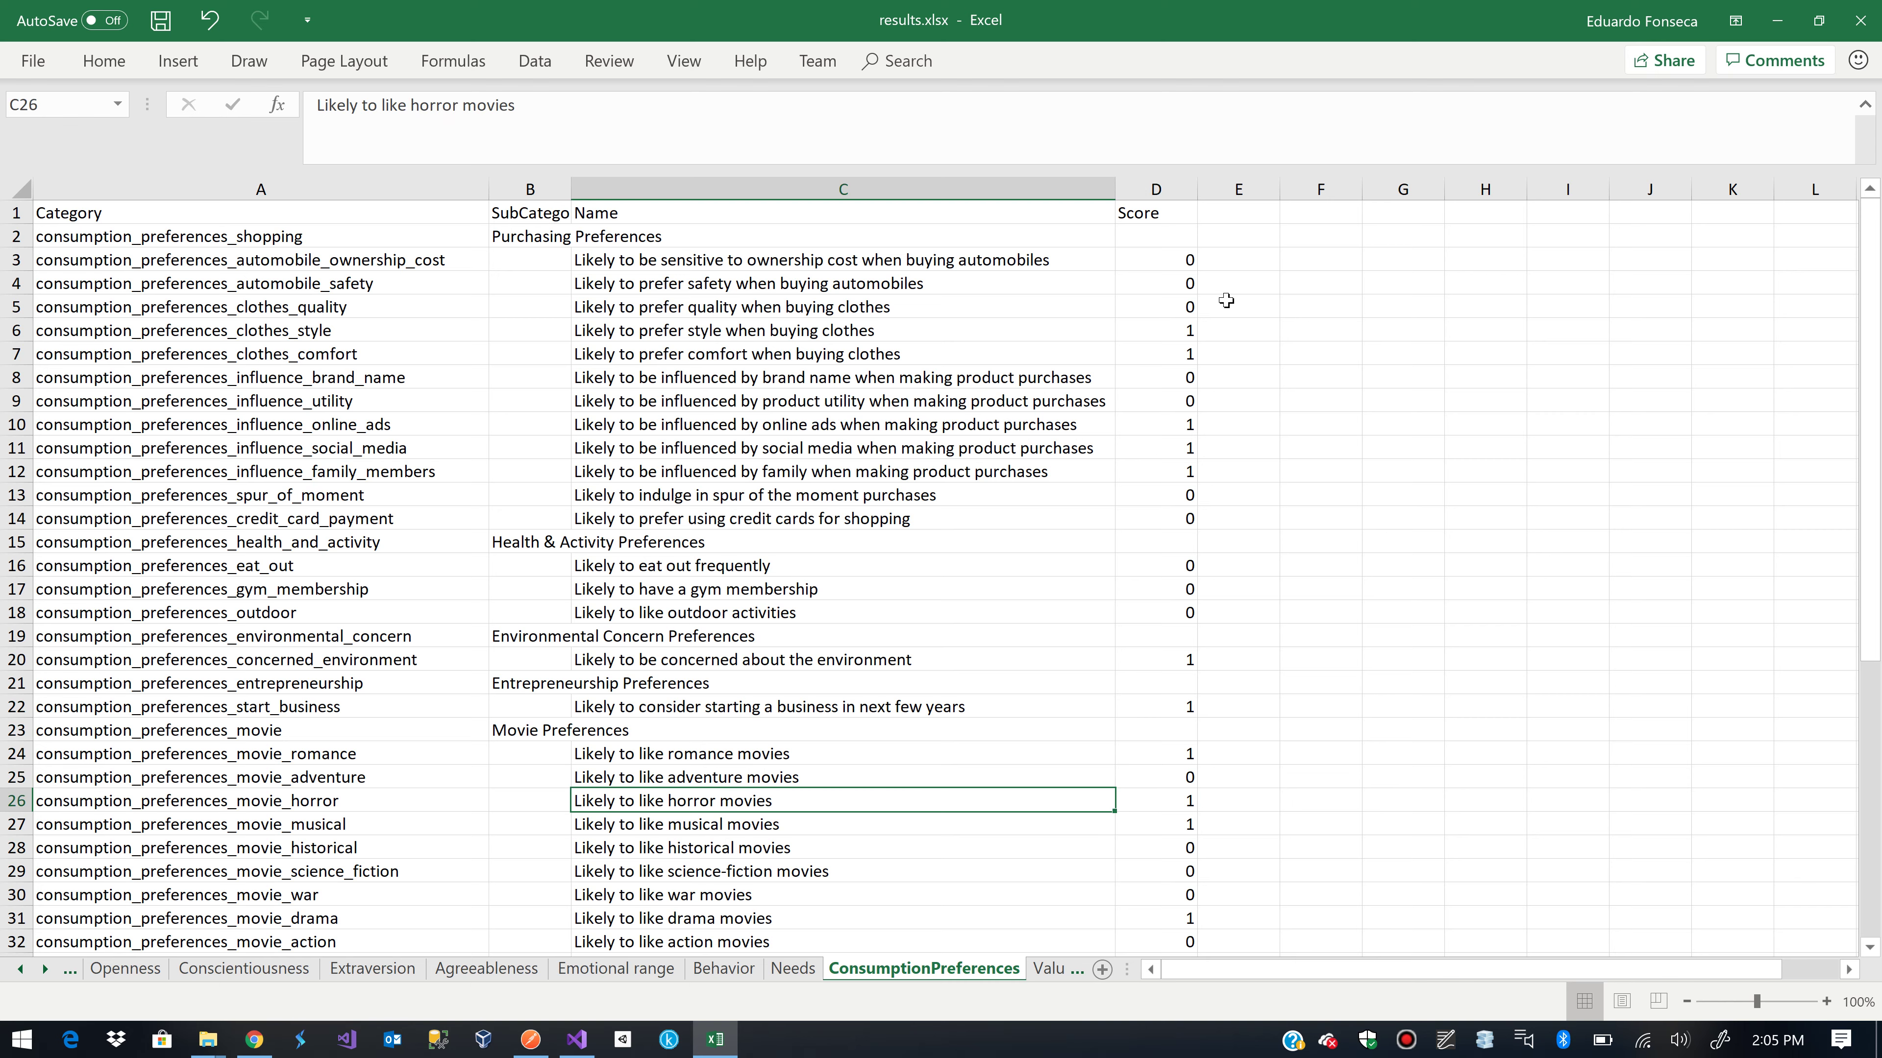
pyautogui.press('Right')
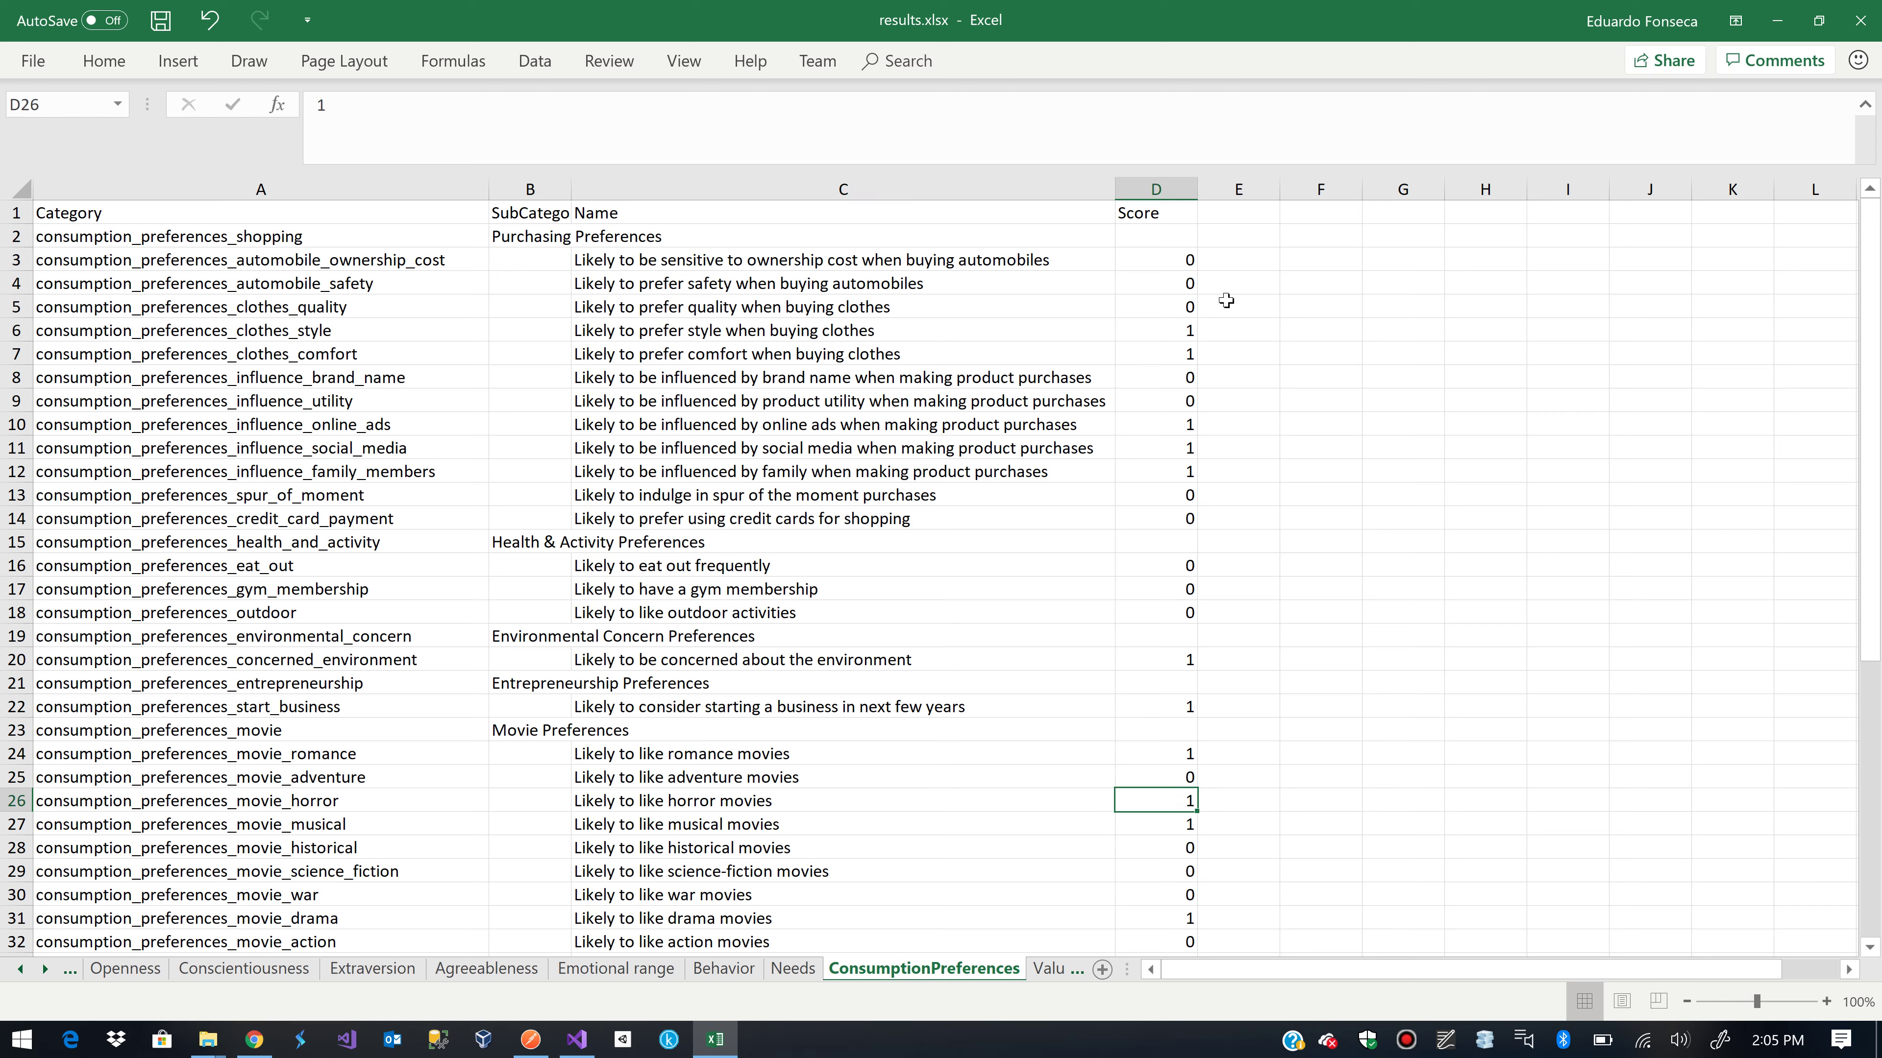
pyautogui.press('Down')
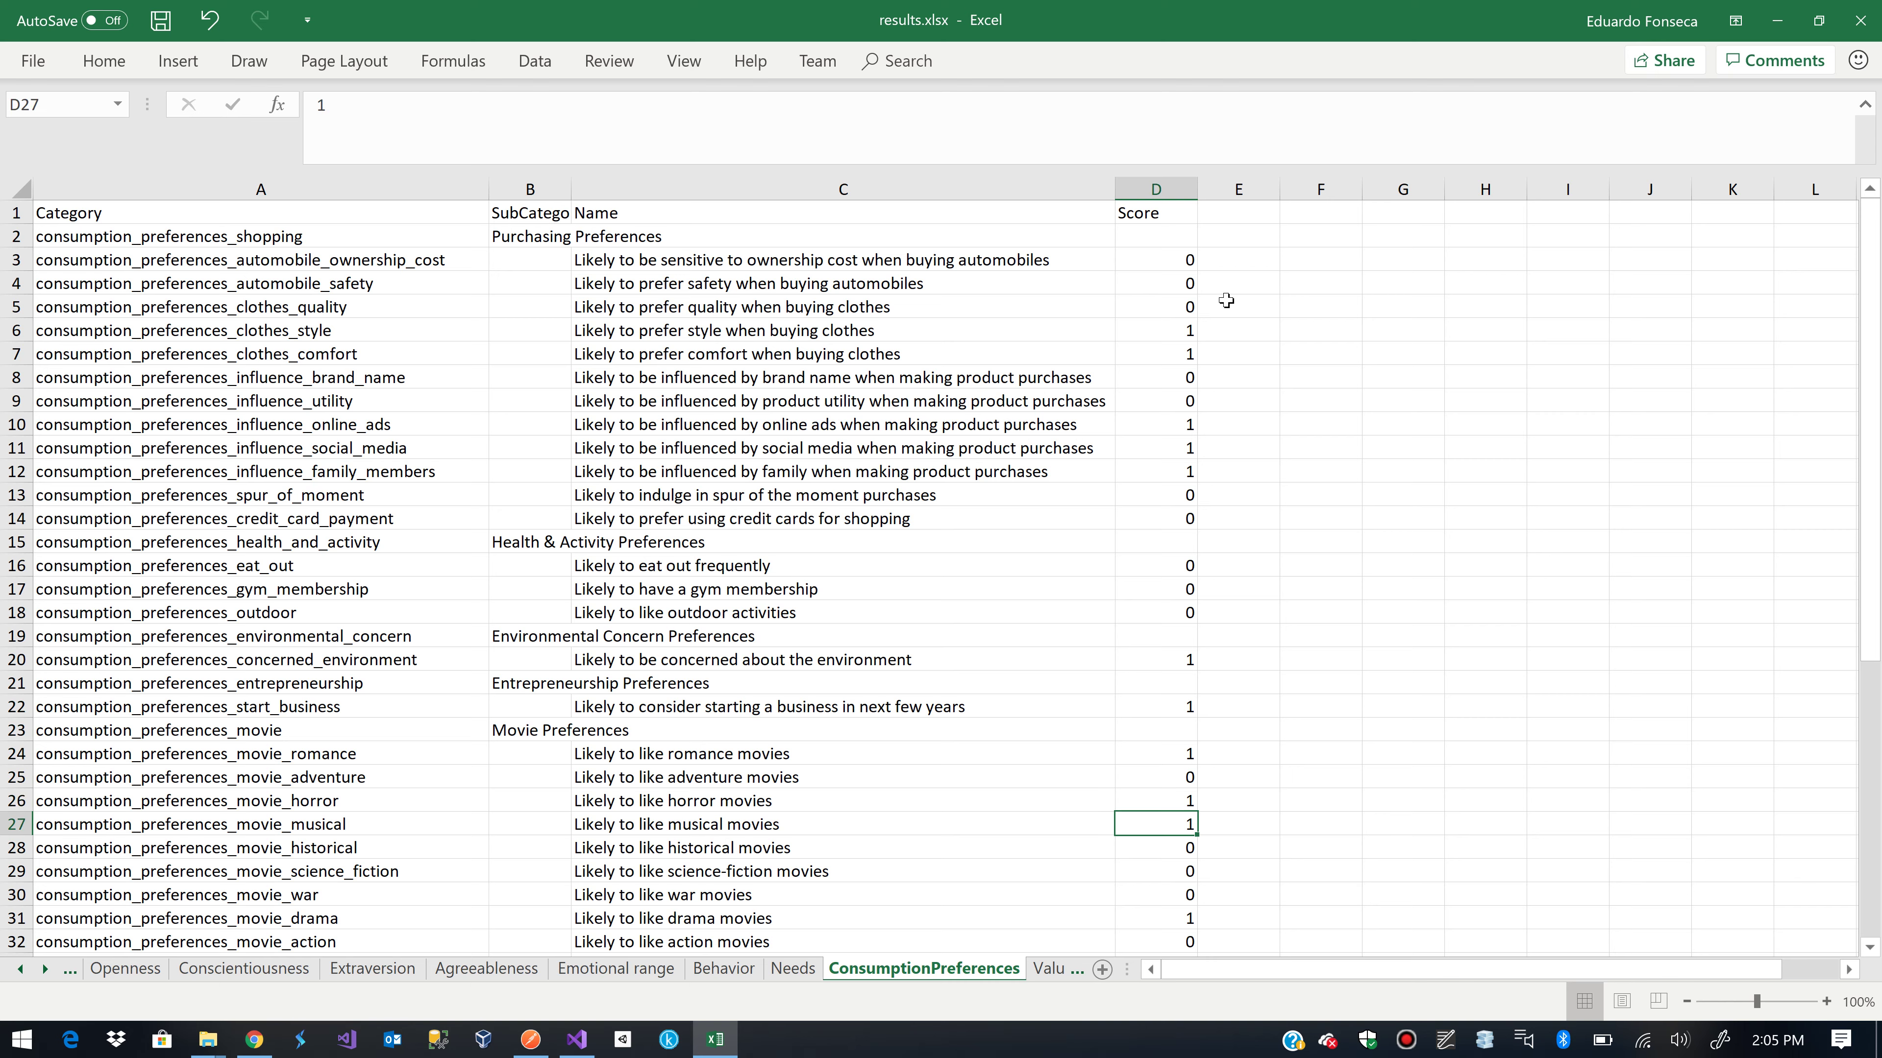
pyautogui.press('Left')
pyautogui.press('Left')
pyautogui.press('Right')
pyautogui.press('Right')
pyautogui.press('Left')
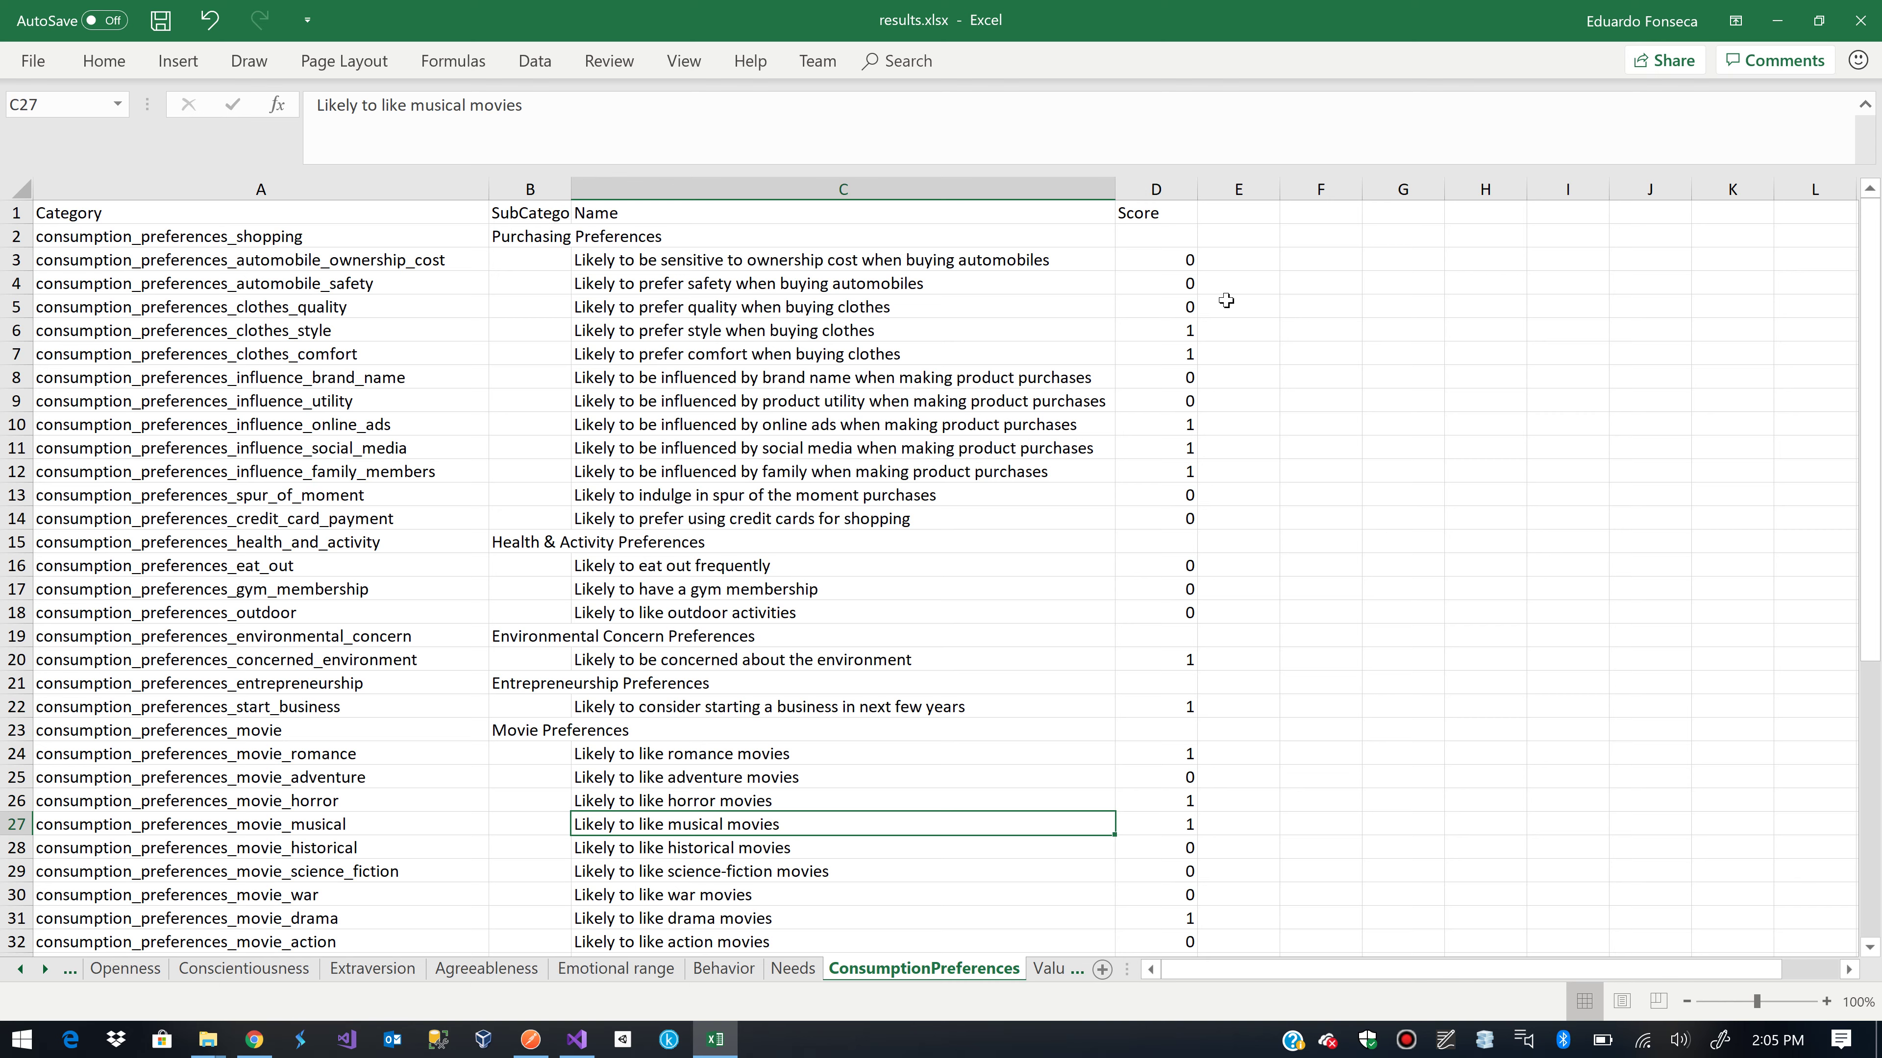
pyautogui.press('Right')
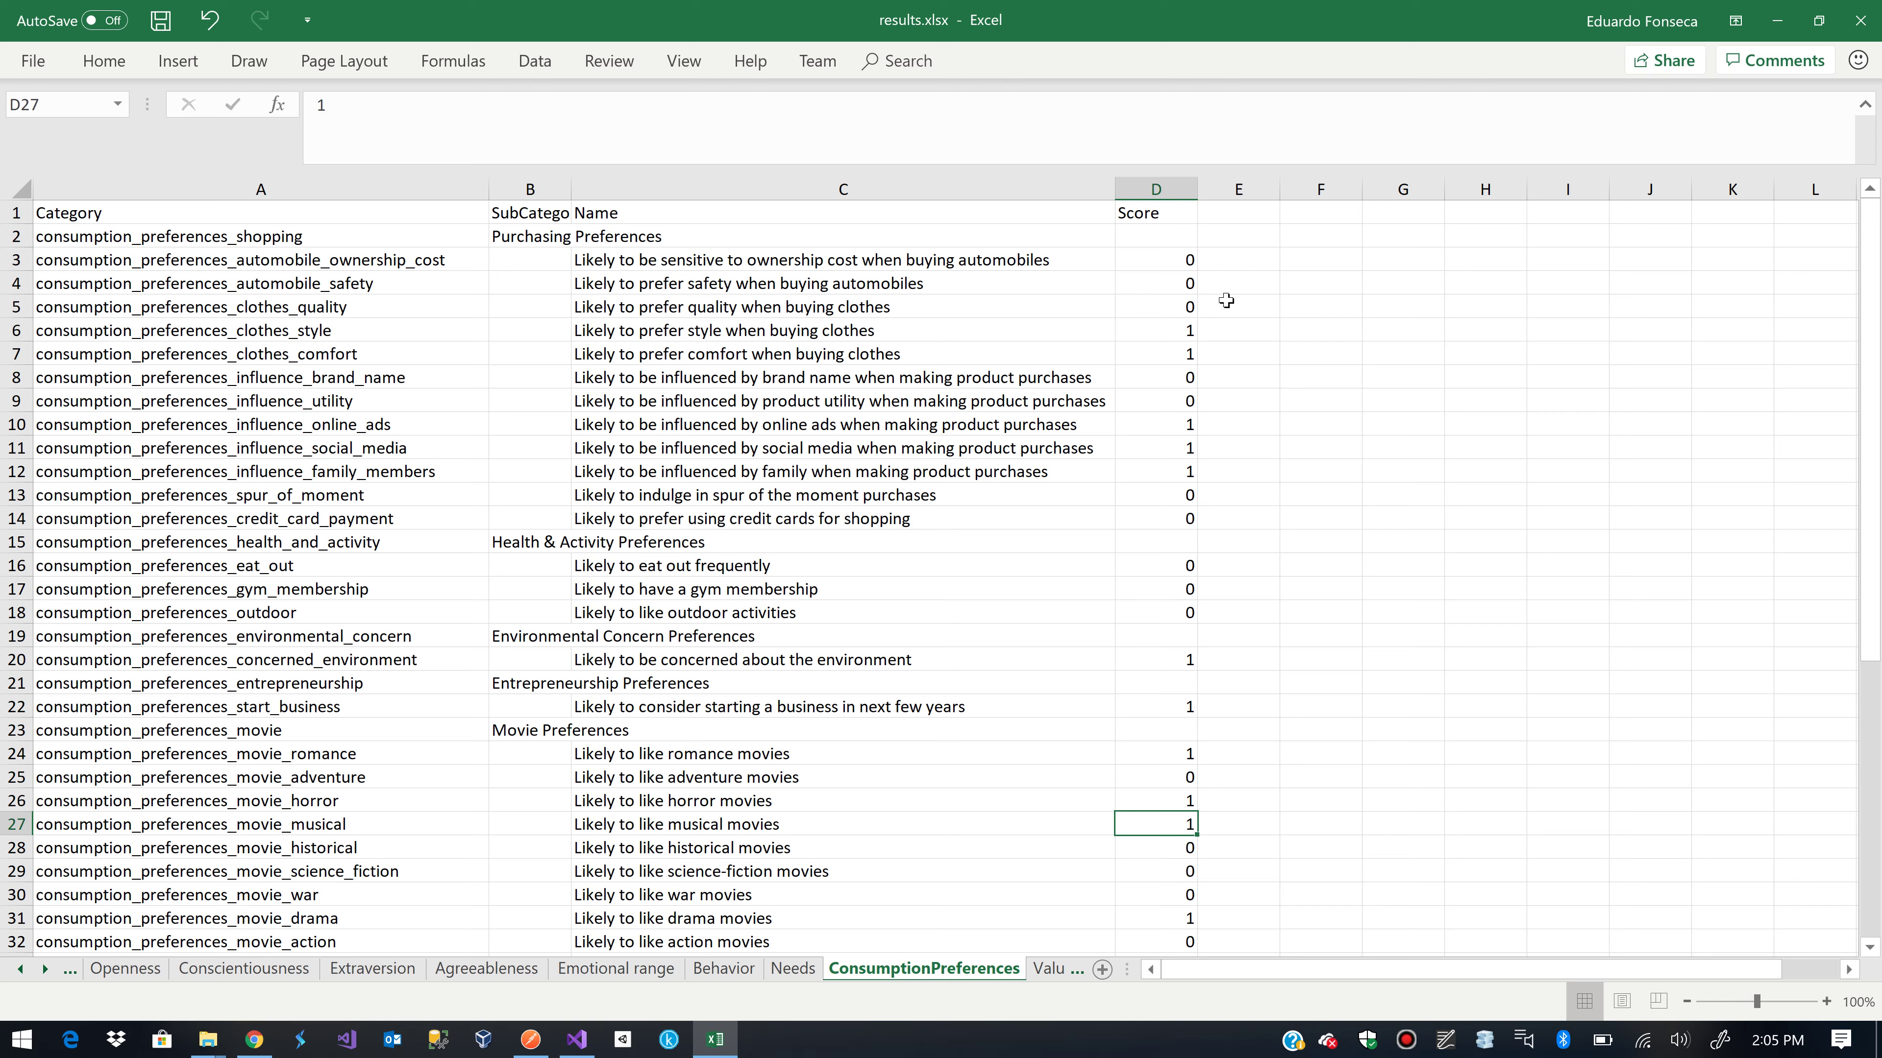
pyautogui.press('Down')
pyautogui.press('Down')
pyautogui.press('Down')
pyautogui.press('Down')
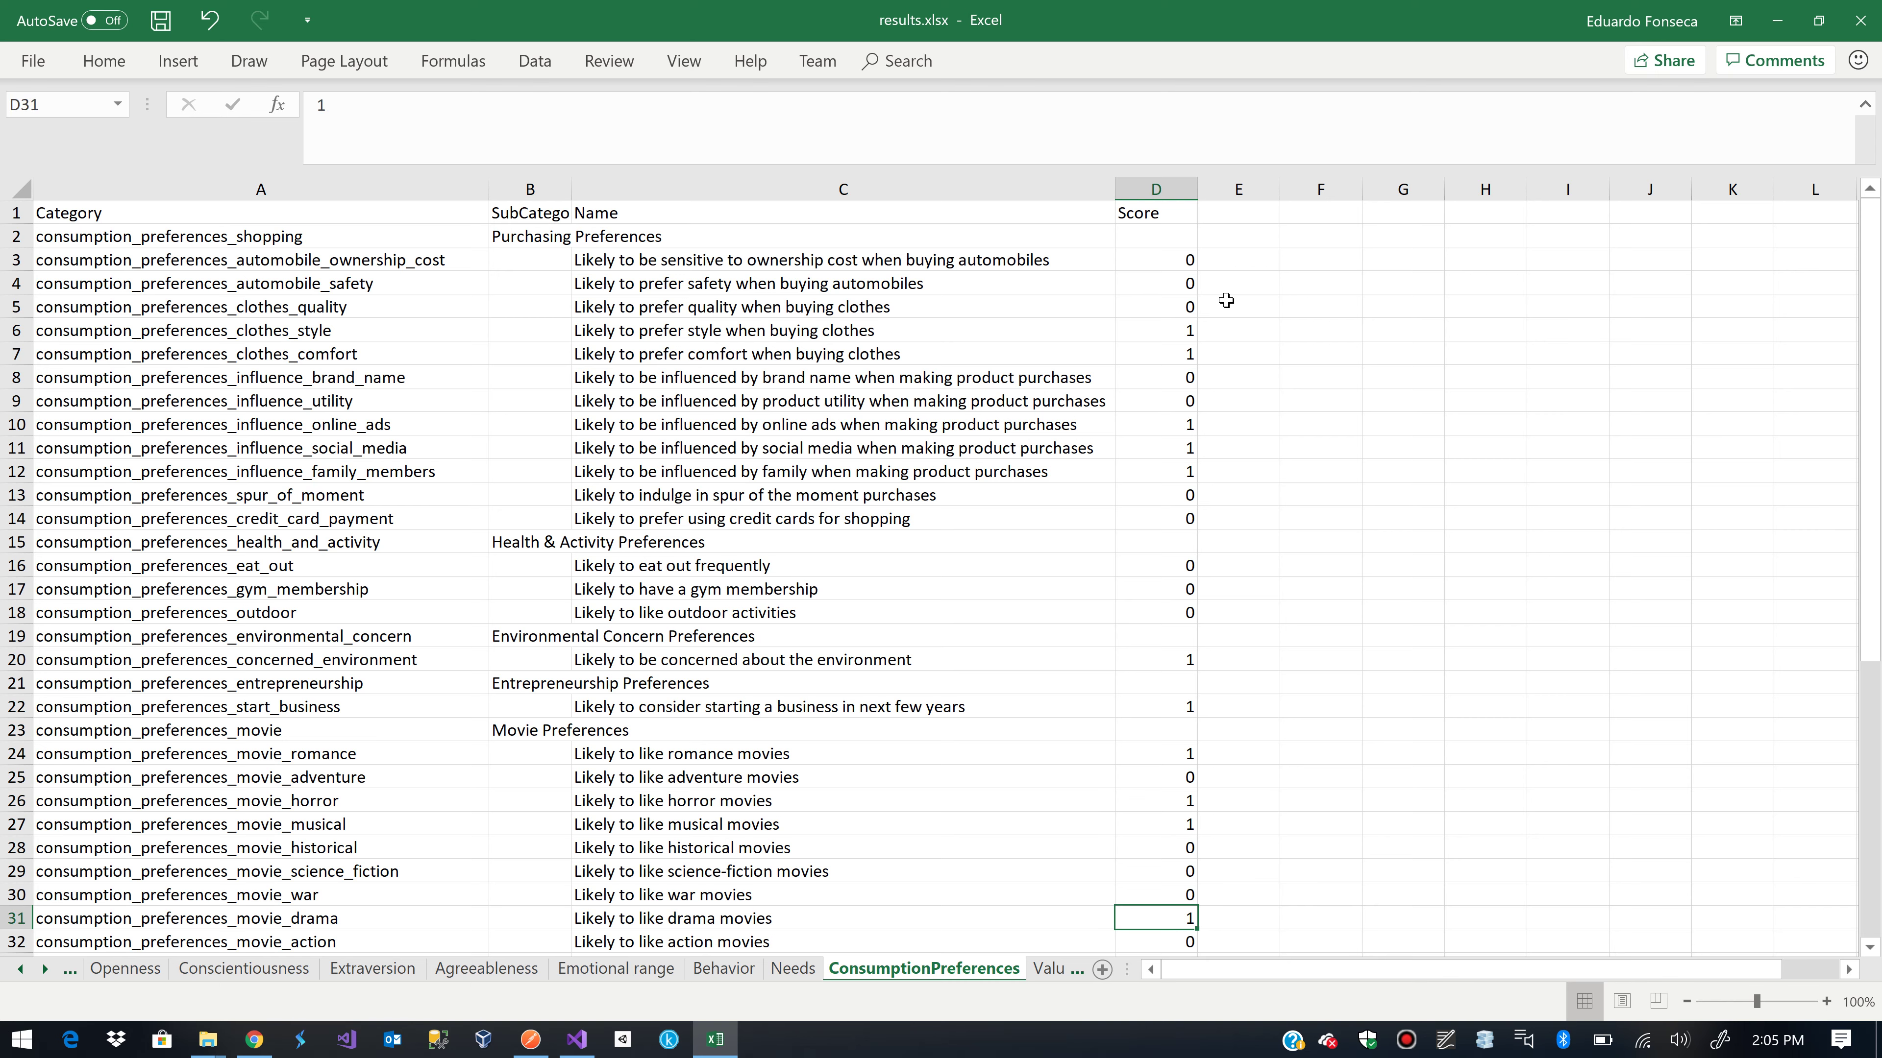
pyautogui.press('Left')
pyautogui.press('Down')
pyautogui.press('Down')
pyautogui.press('Down')
pyautogui.press('Down')
pyautogui.press('Down')
pyautogui.press('Down')
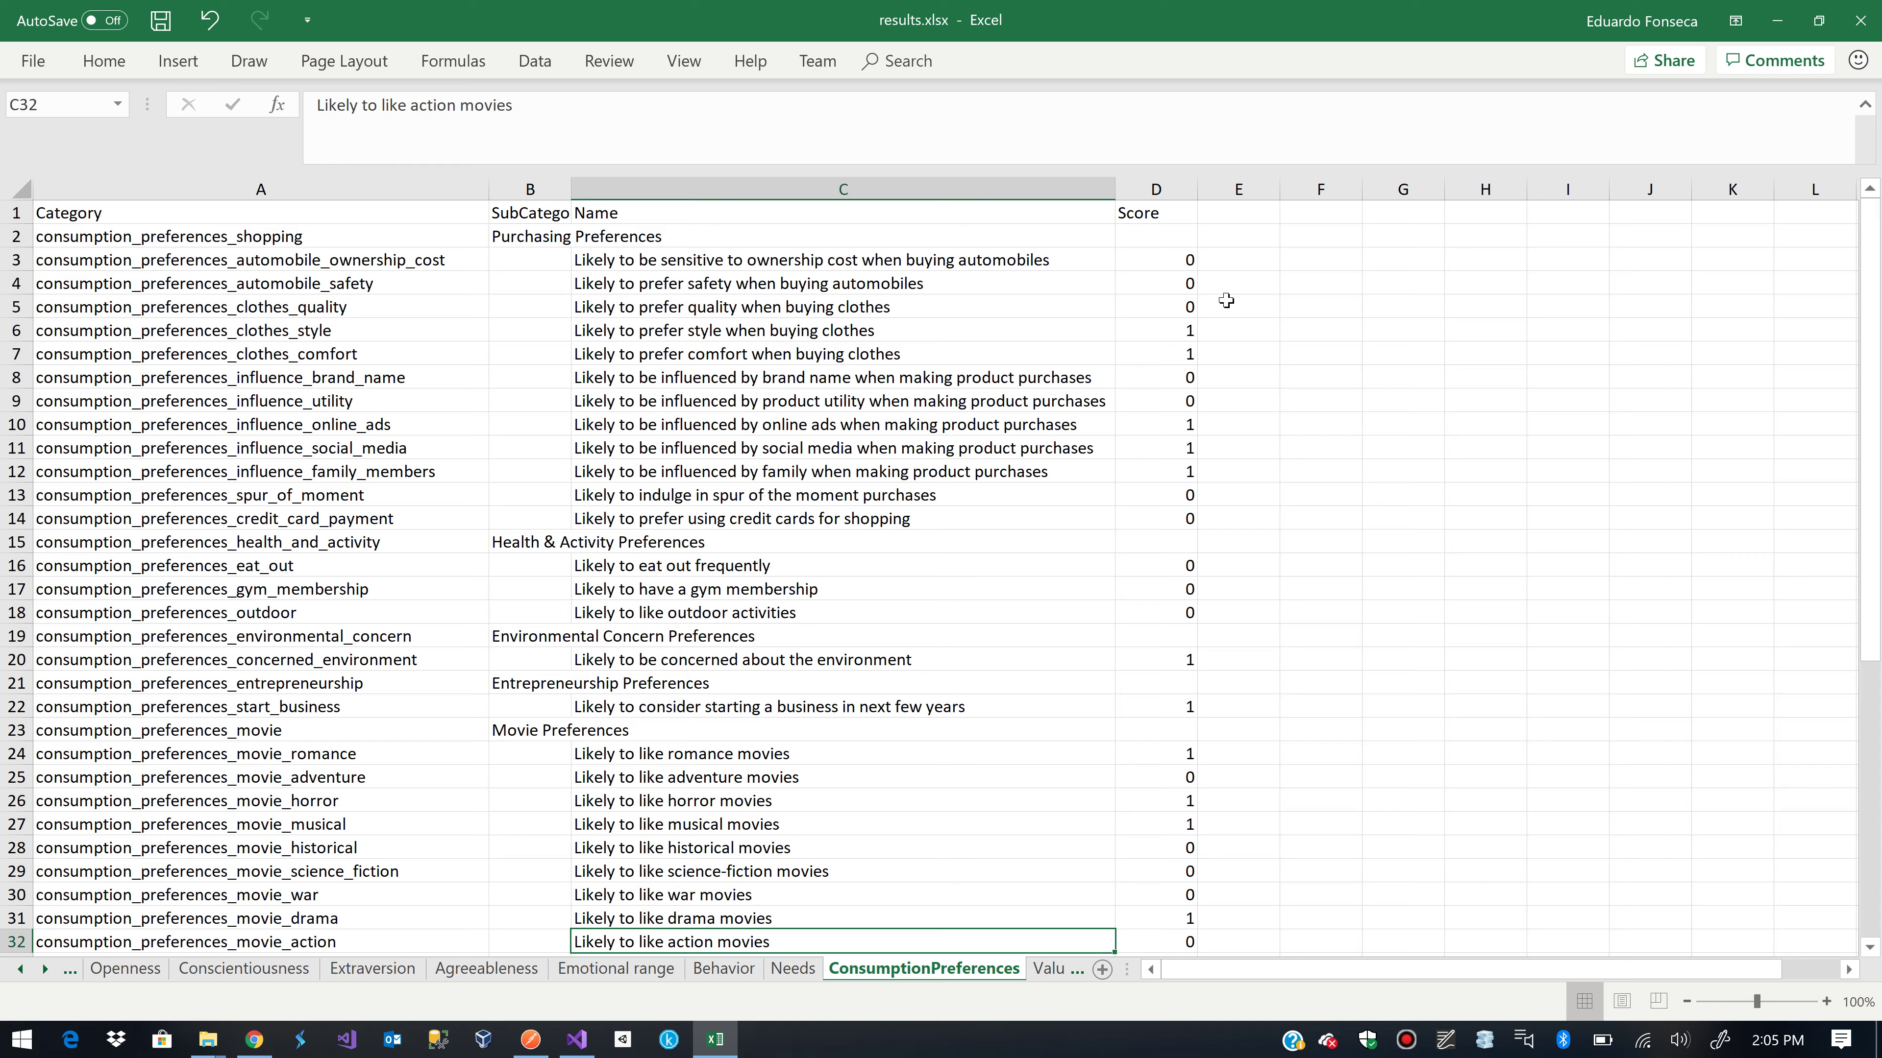
pyautogui.press('Up')
pyautogui.press('Up')
pyautogui.press('Right')
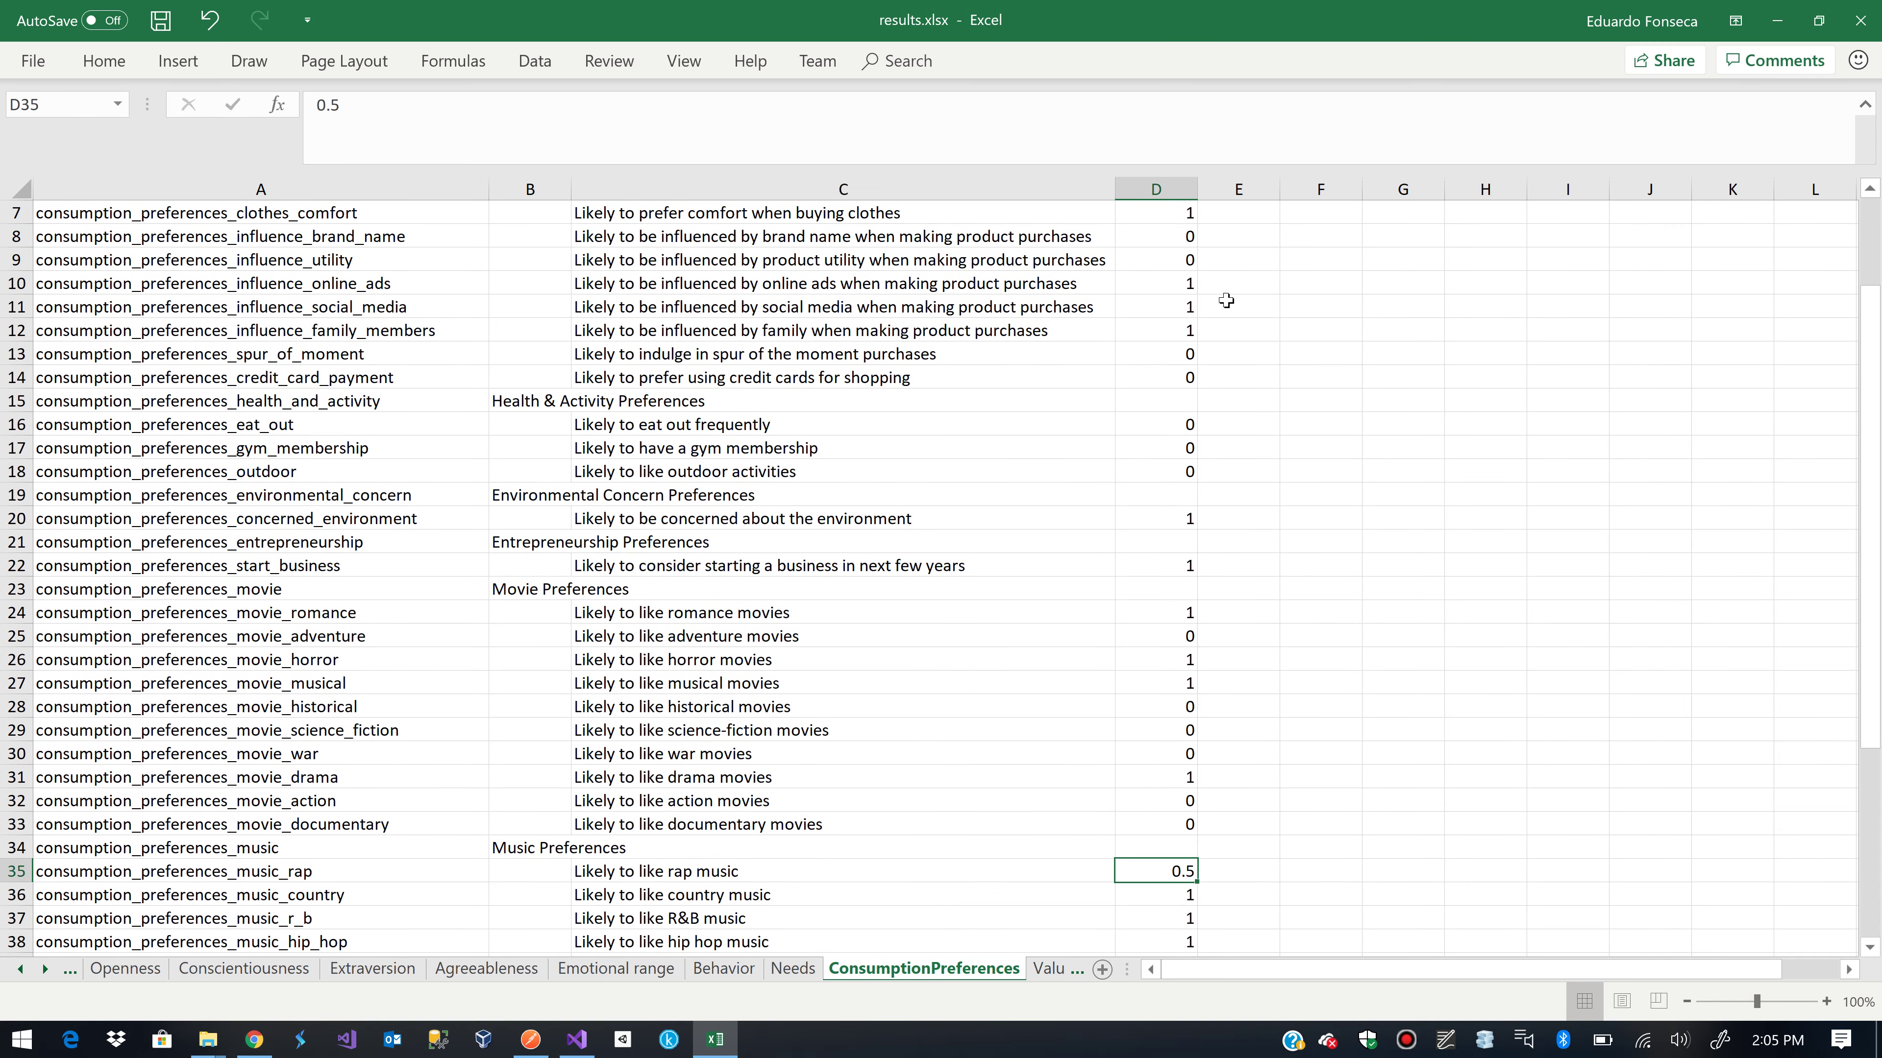
pyautogui.press('Left')
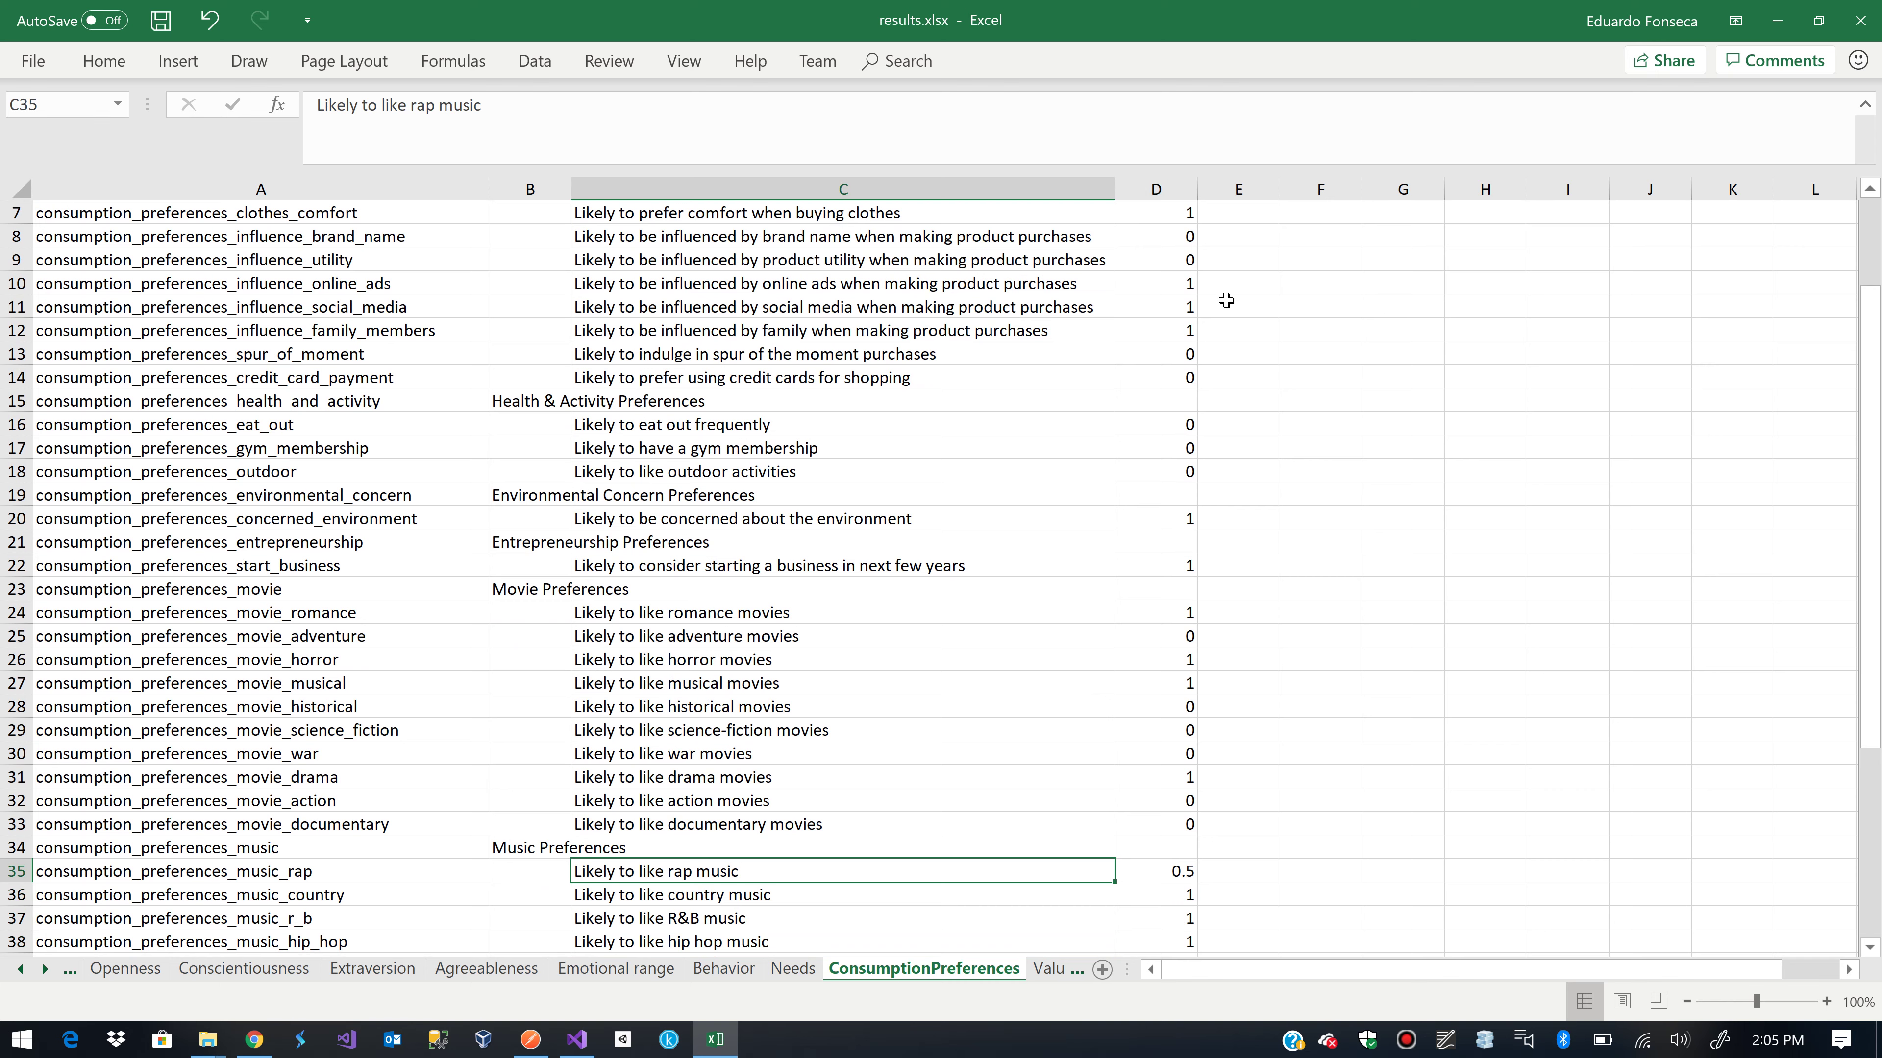
pyautogui.press('Right')
pyautogui.press('Down')
pyautogui.press('Down')
pyautogui.press('Down')
pyautogui.press('Down')
pyautogui.press('Down')
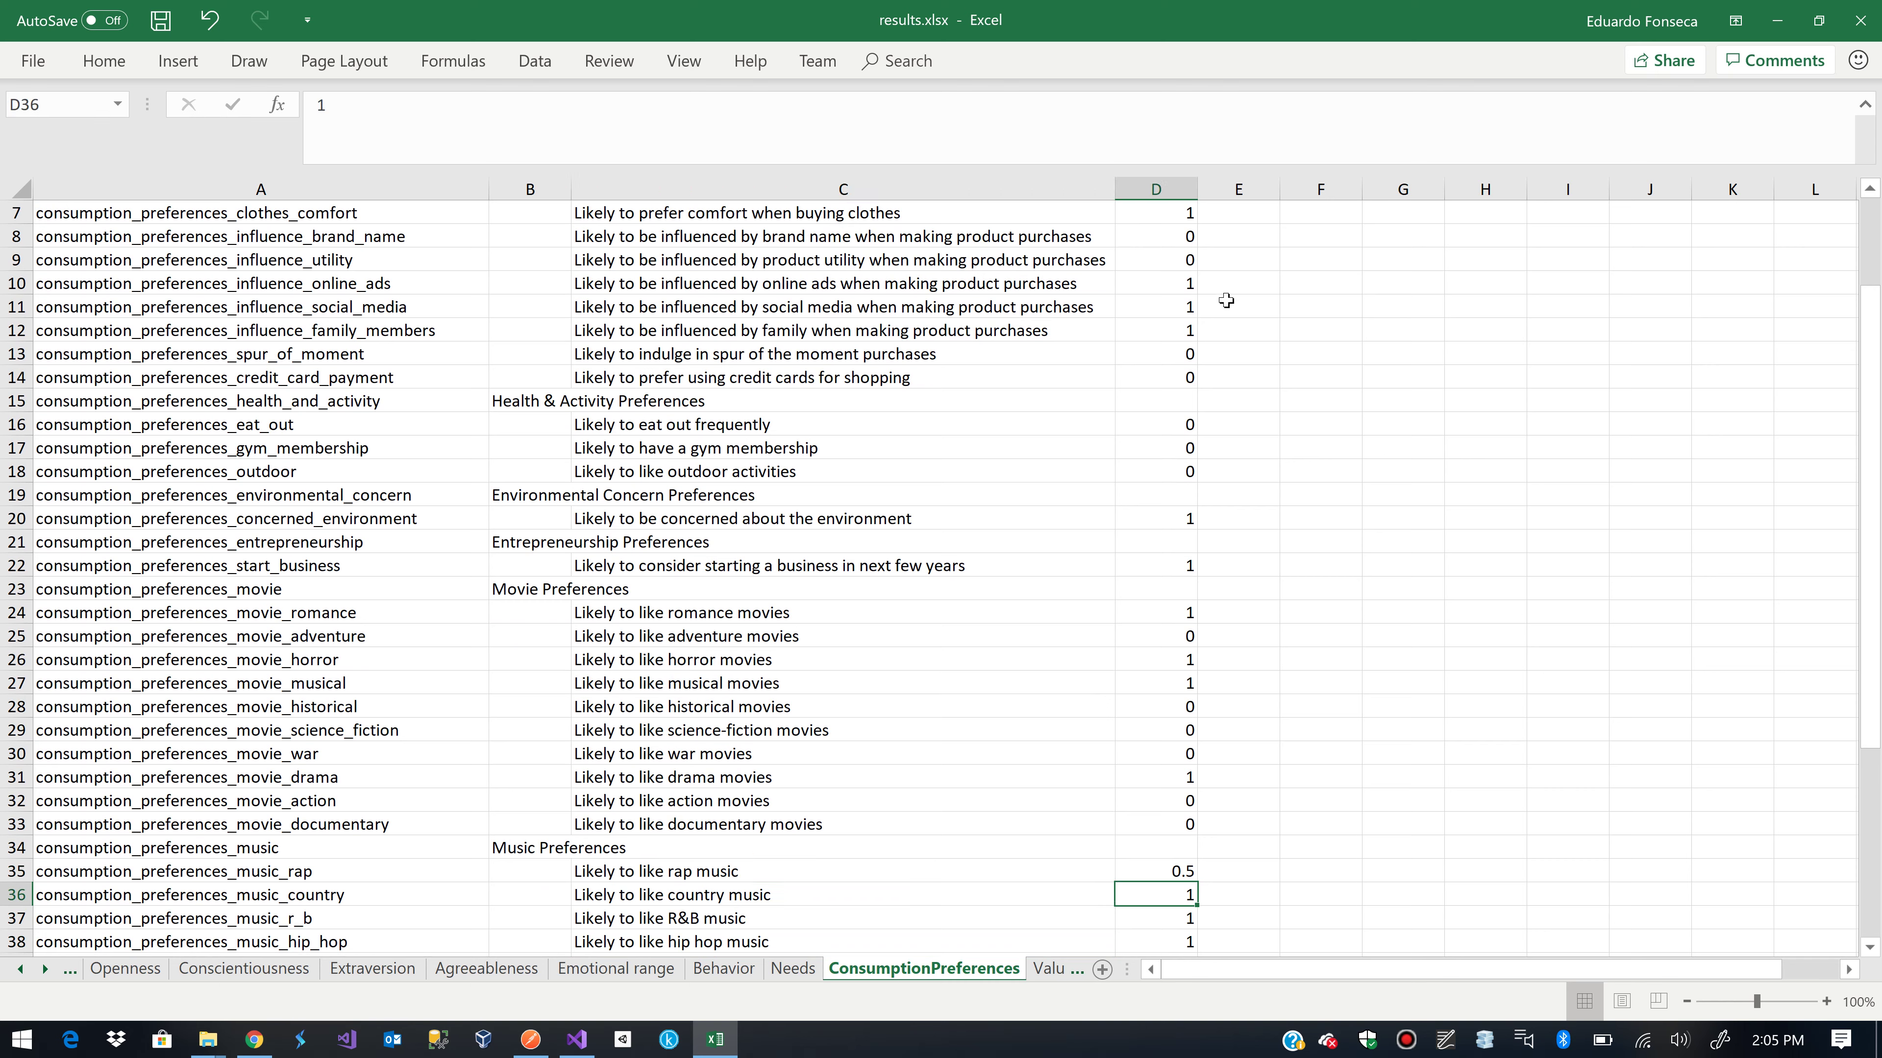
pyautogui.press('Down')
pyautogui.press('Down')
pyautogui.press('Down')
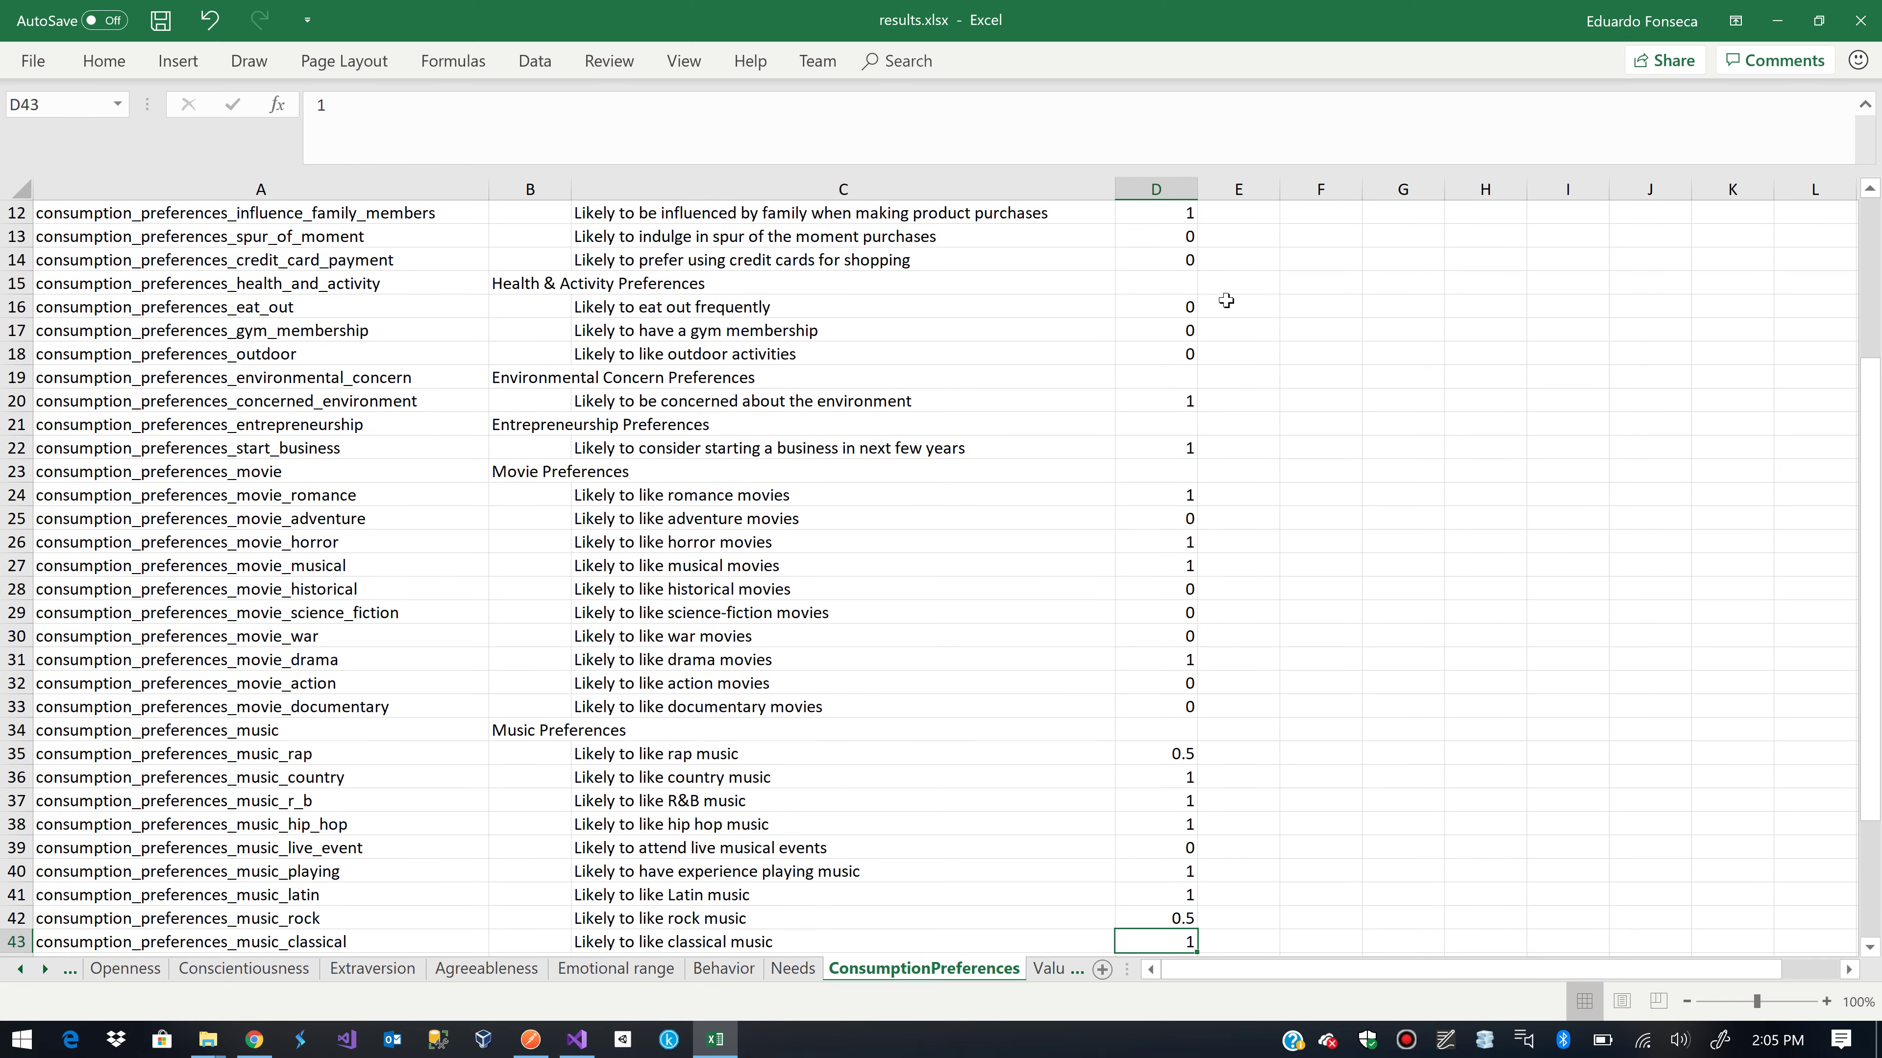
pyautogui.press('Up')
pyautogui.press('Up')
pyautogui.press('Left')
pyautogui.press('Right')
pyautogui.press('Down')
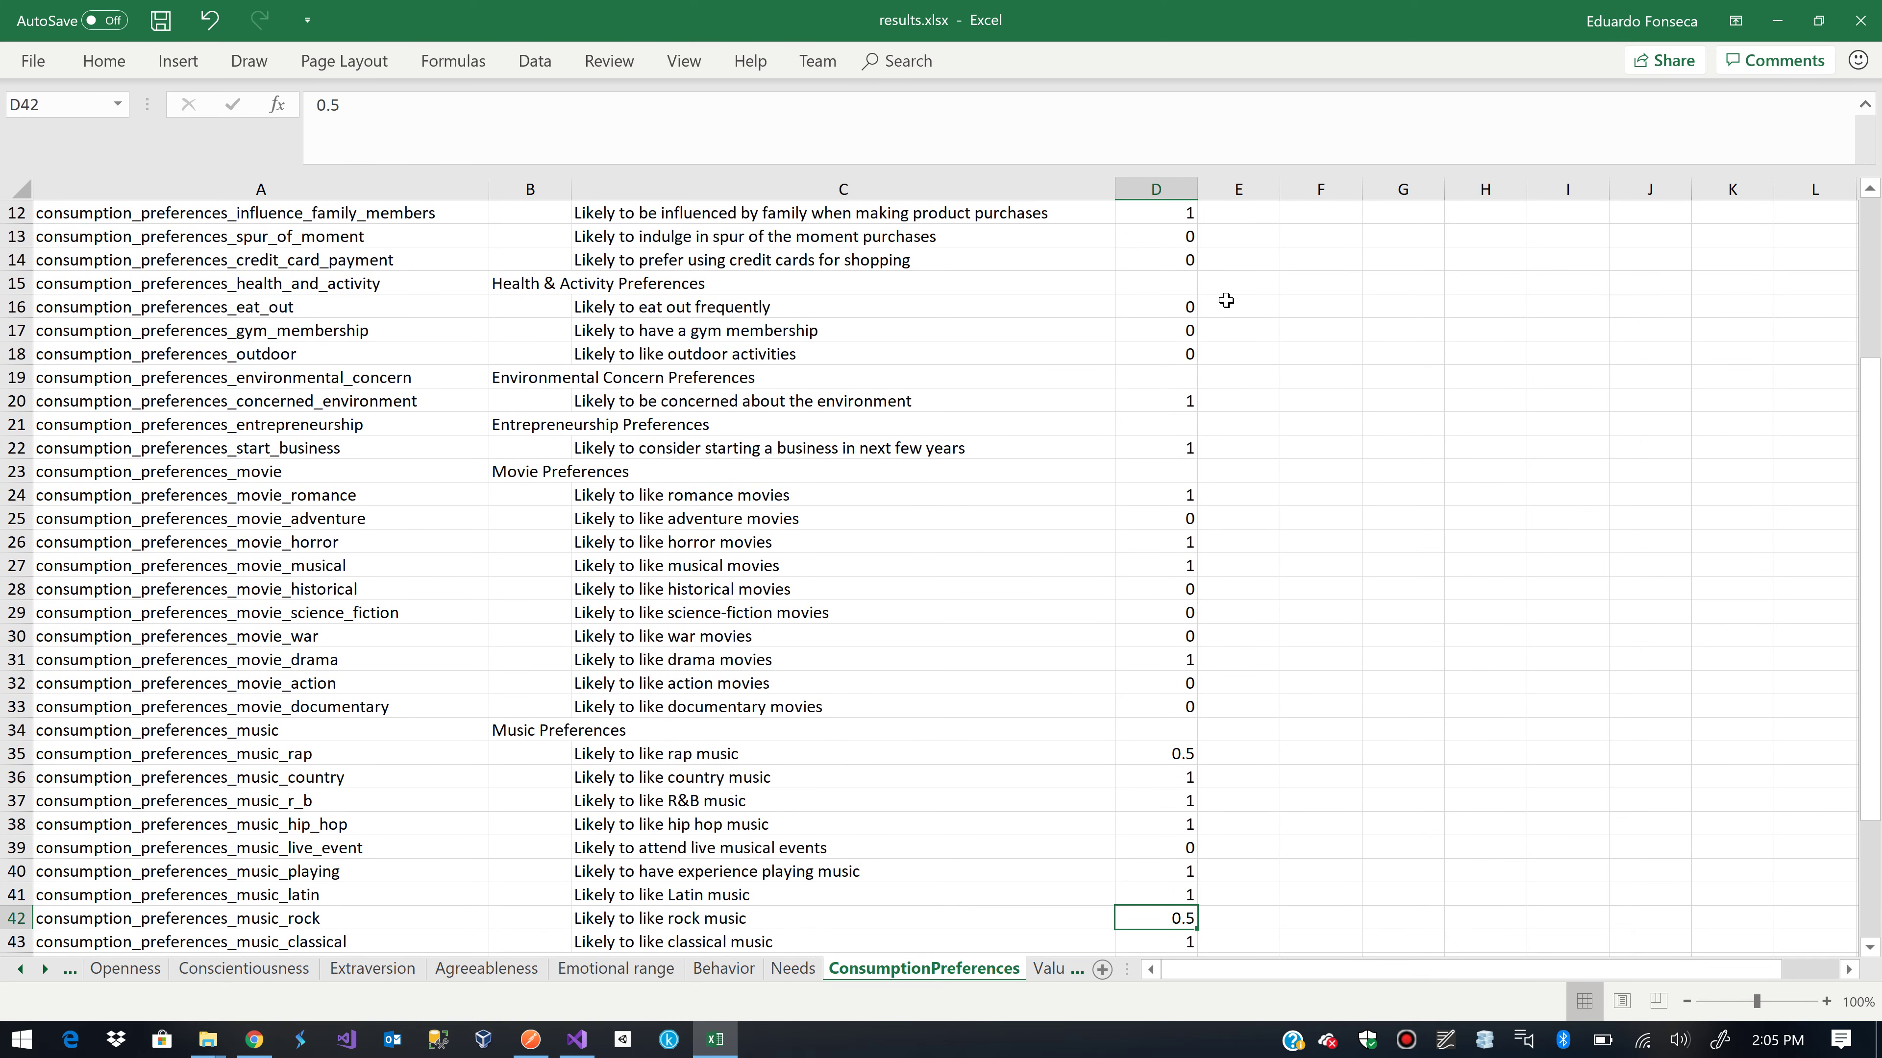
pyautogui.press('Down')
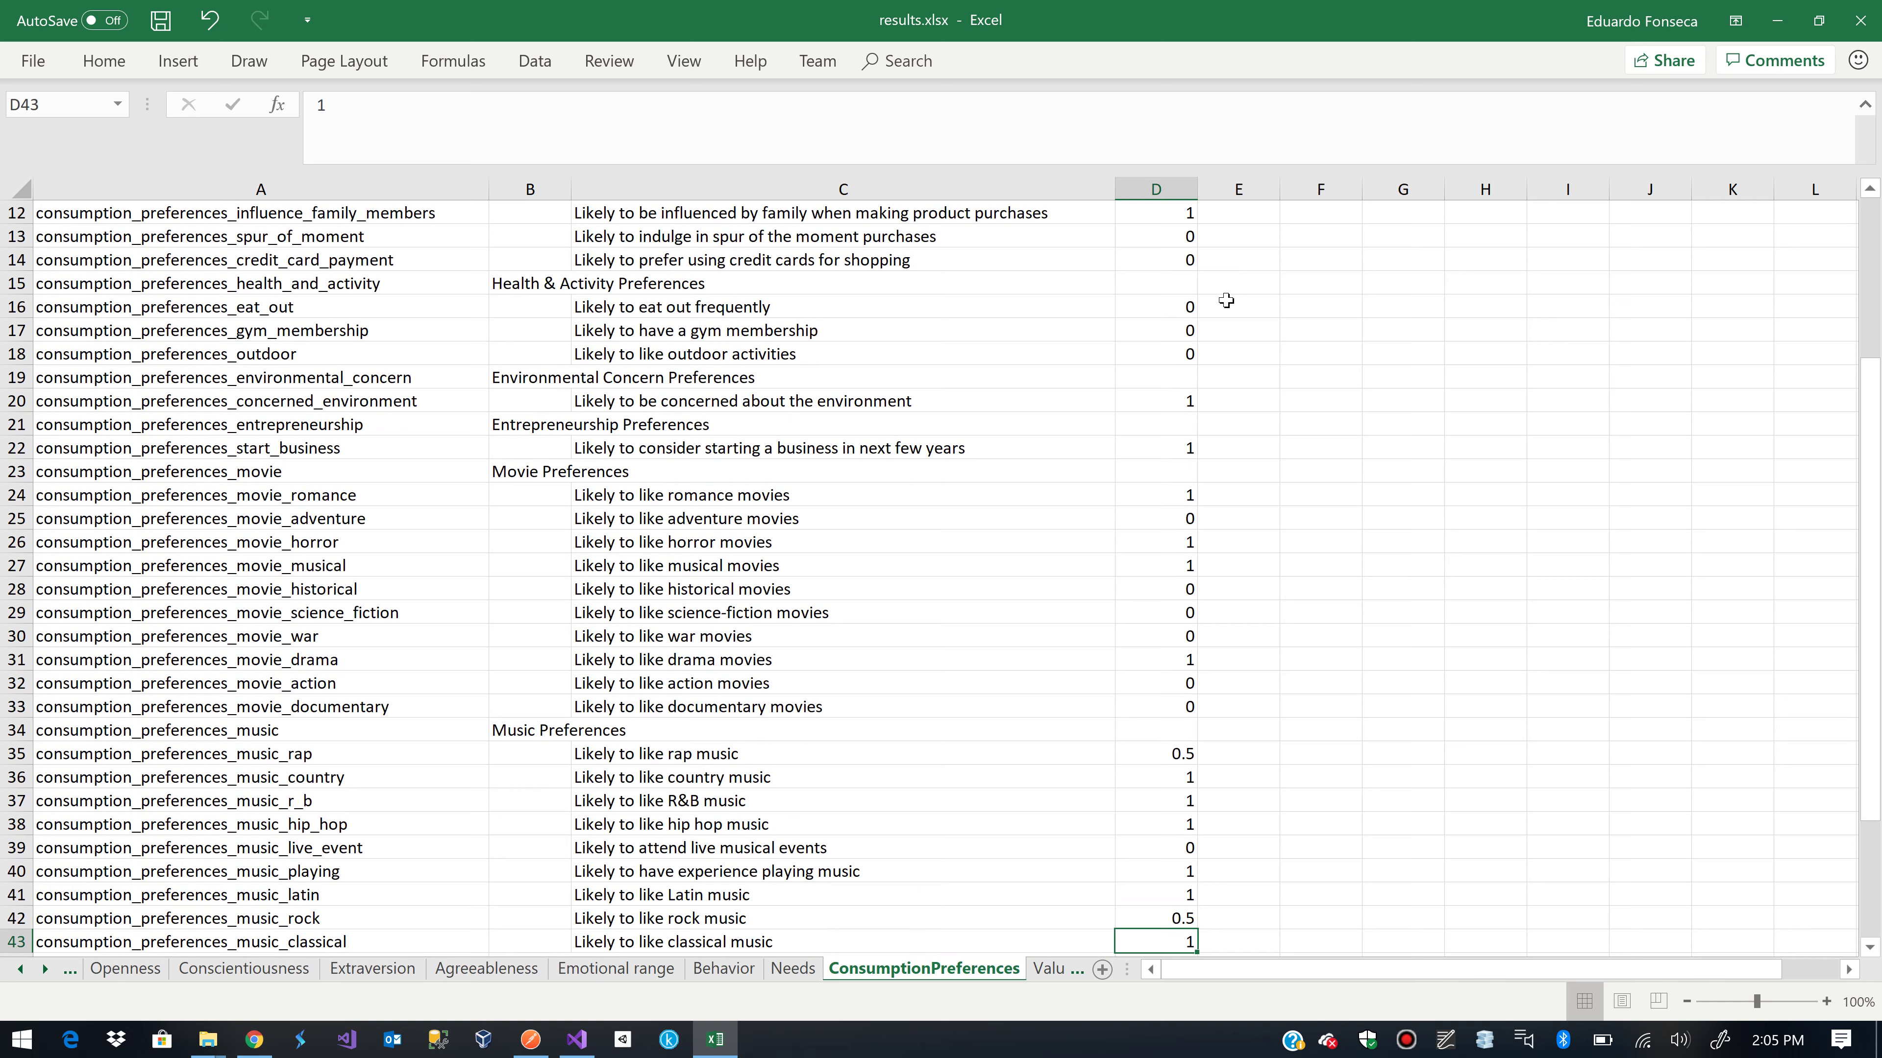
pyautogui.press('Up')
pyautogui.press('Down')
pyautogui.press('Down')
pyautogui.press('Down')
pyautogui.press('Down')
pyautogui.press('Down')
pyautogui.press('Down')
pyautogui.press('Down')
pyautogui.press('Down')
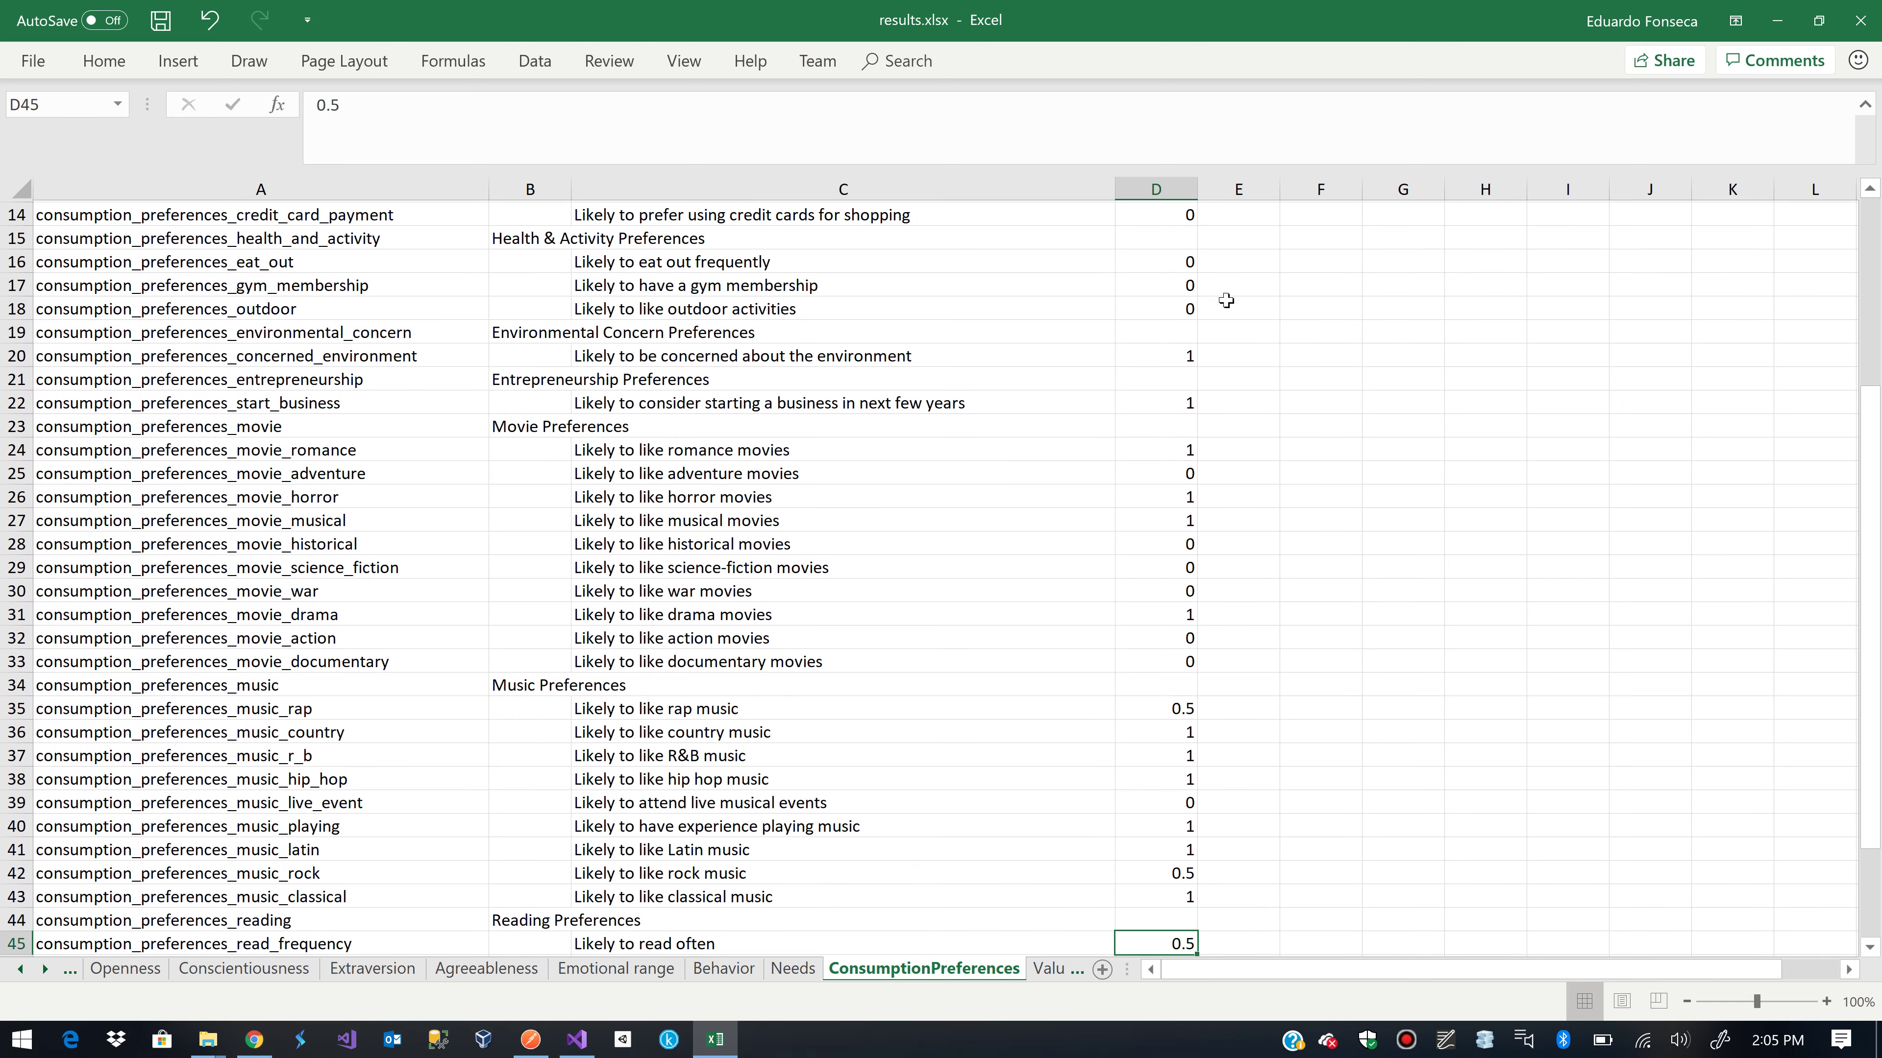
pyautogui.press('Up')
pyautogui.press('Up')
pyautogui.press('Up')
pyautogui.press('Up')
pyautogui.press('Up')
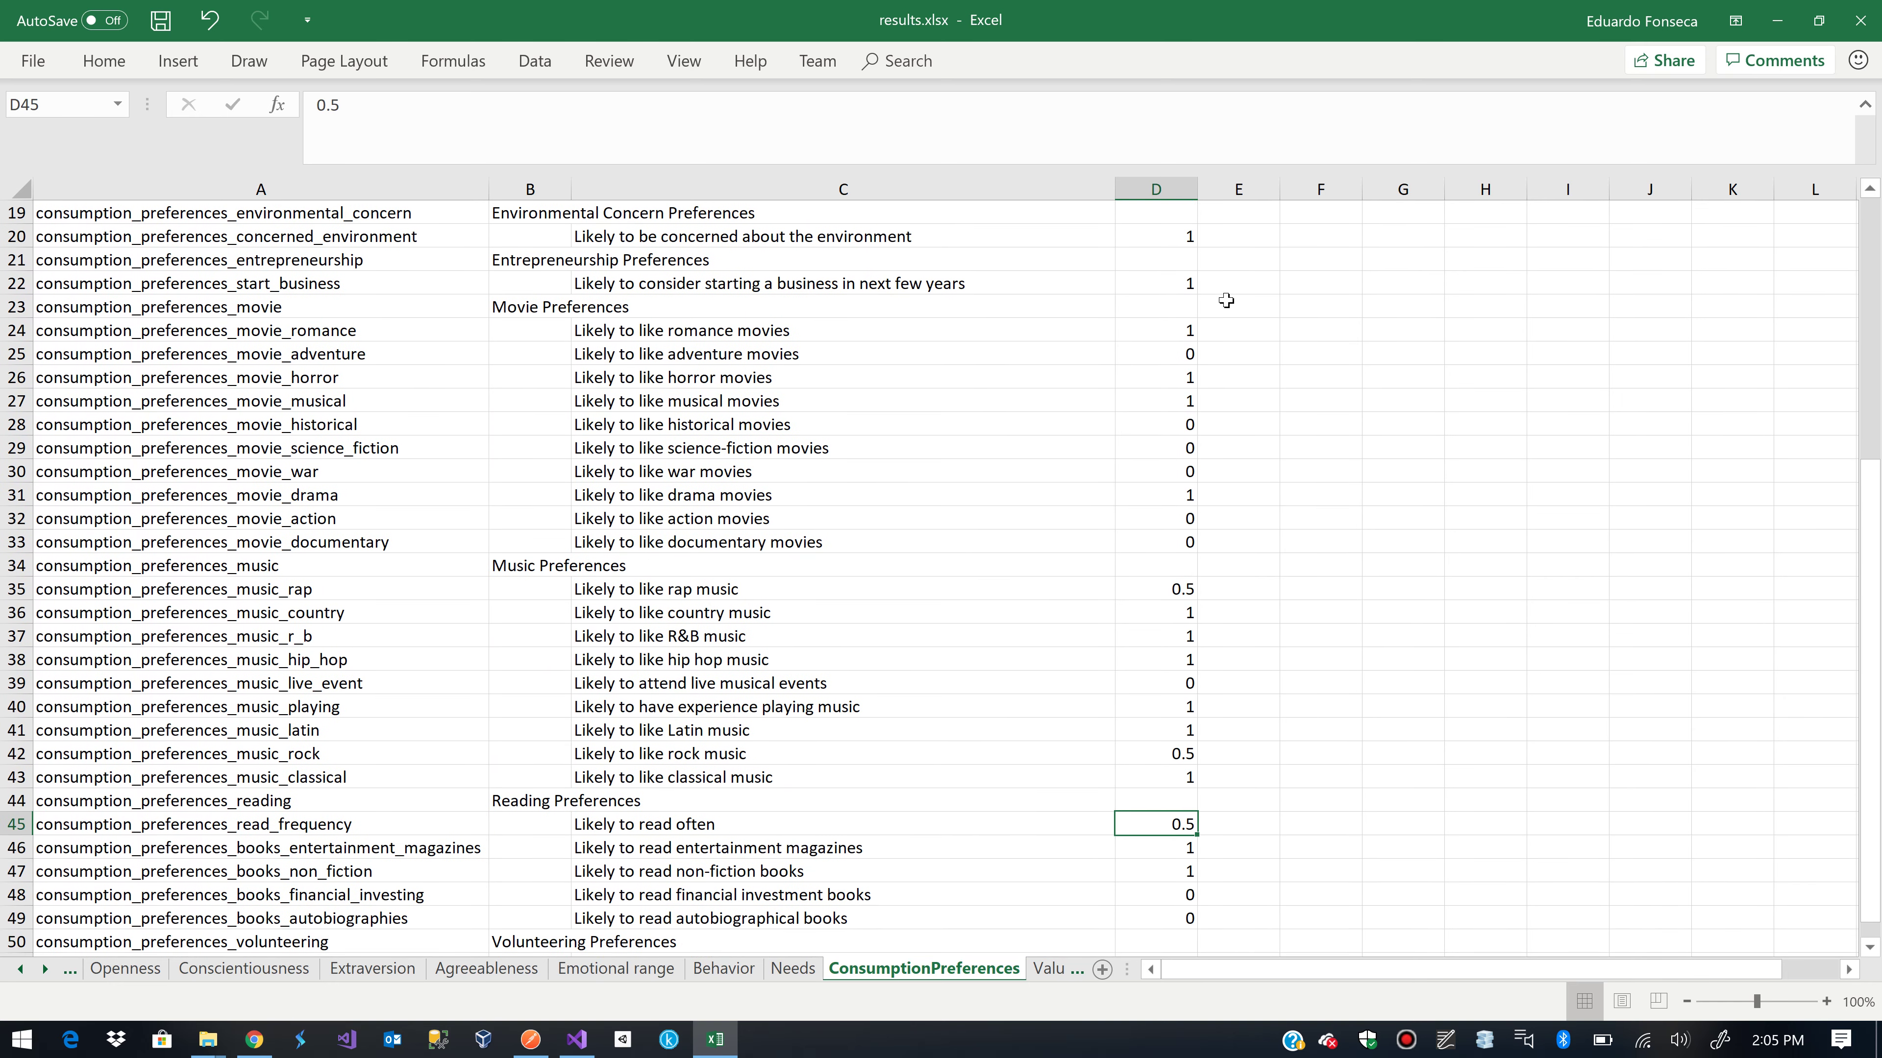
pyautogui.press('Left')
pyautogui.press('Right')
pyautogui.press('Left')
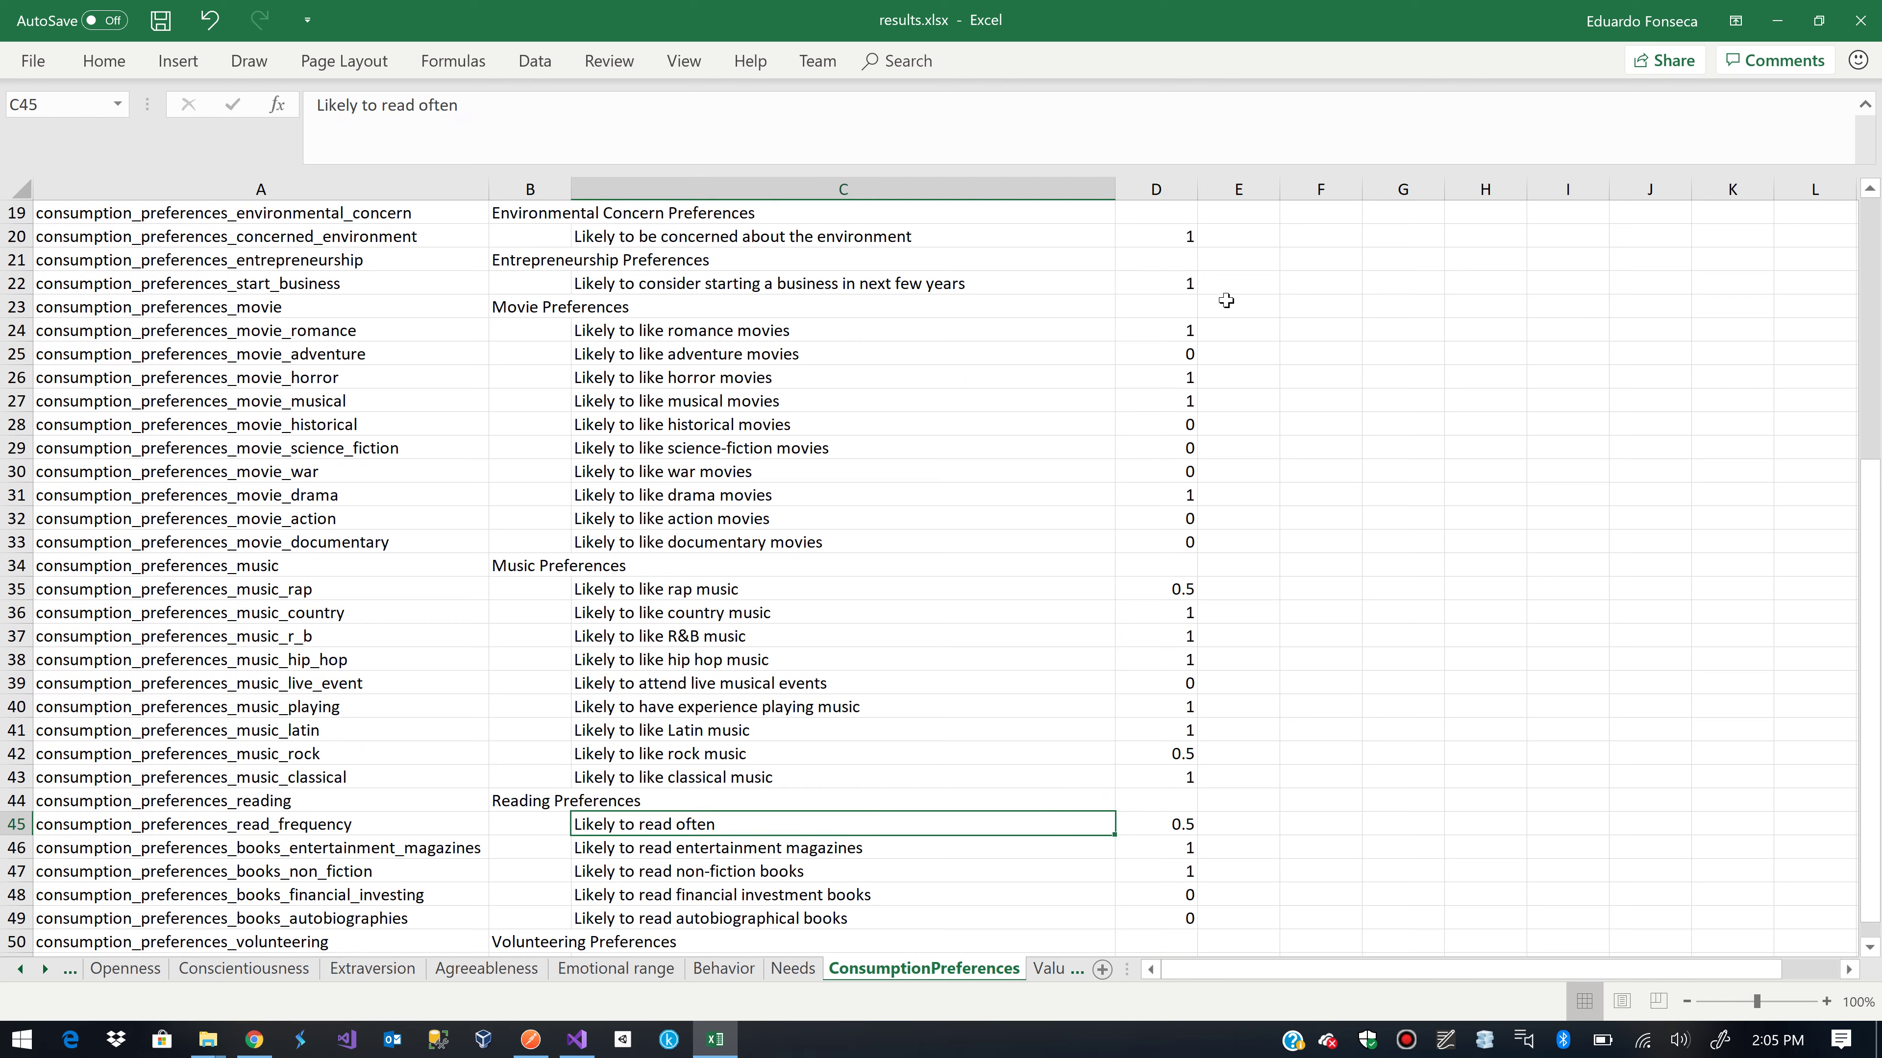
pyautogui.press('Down')
pyautogui.press('Right')
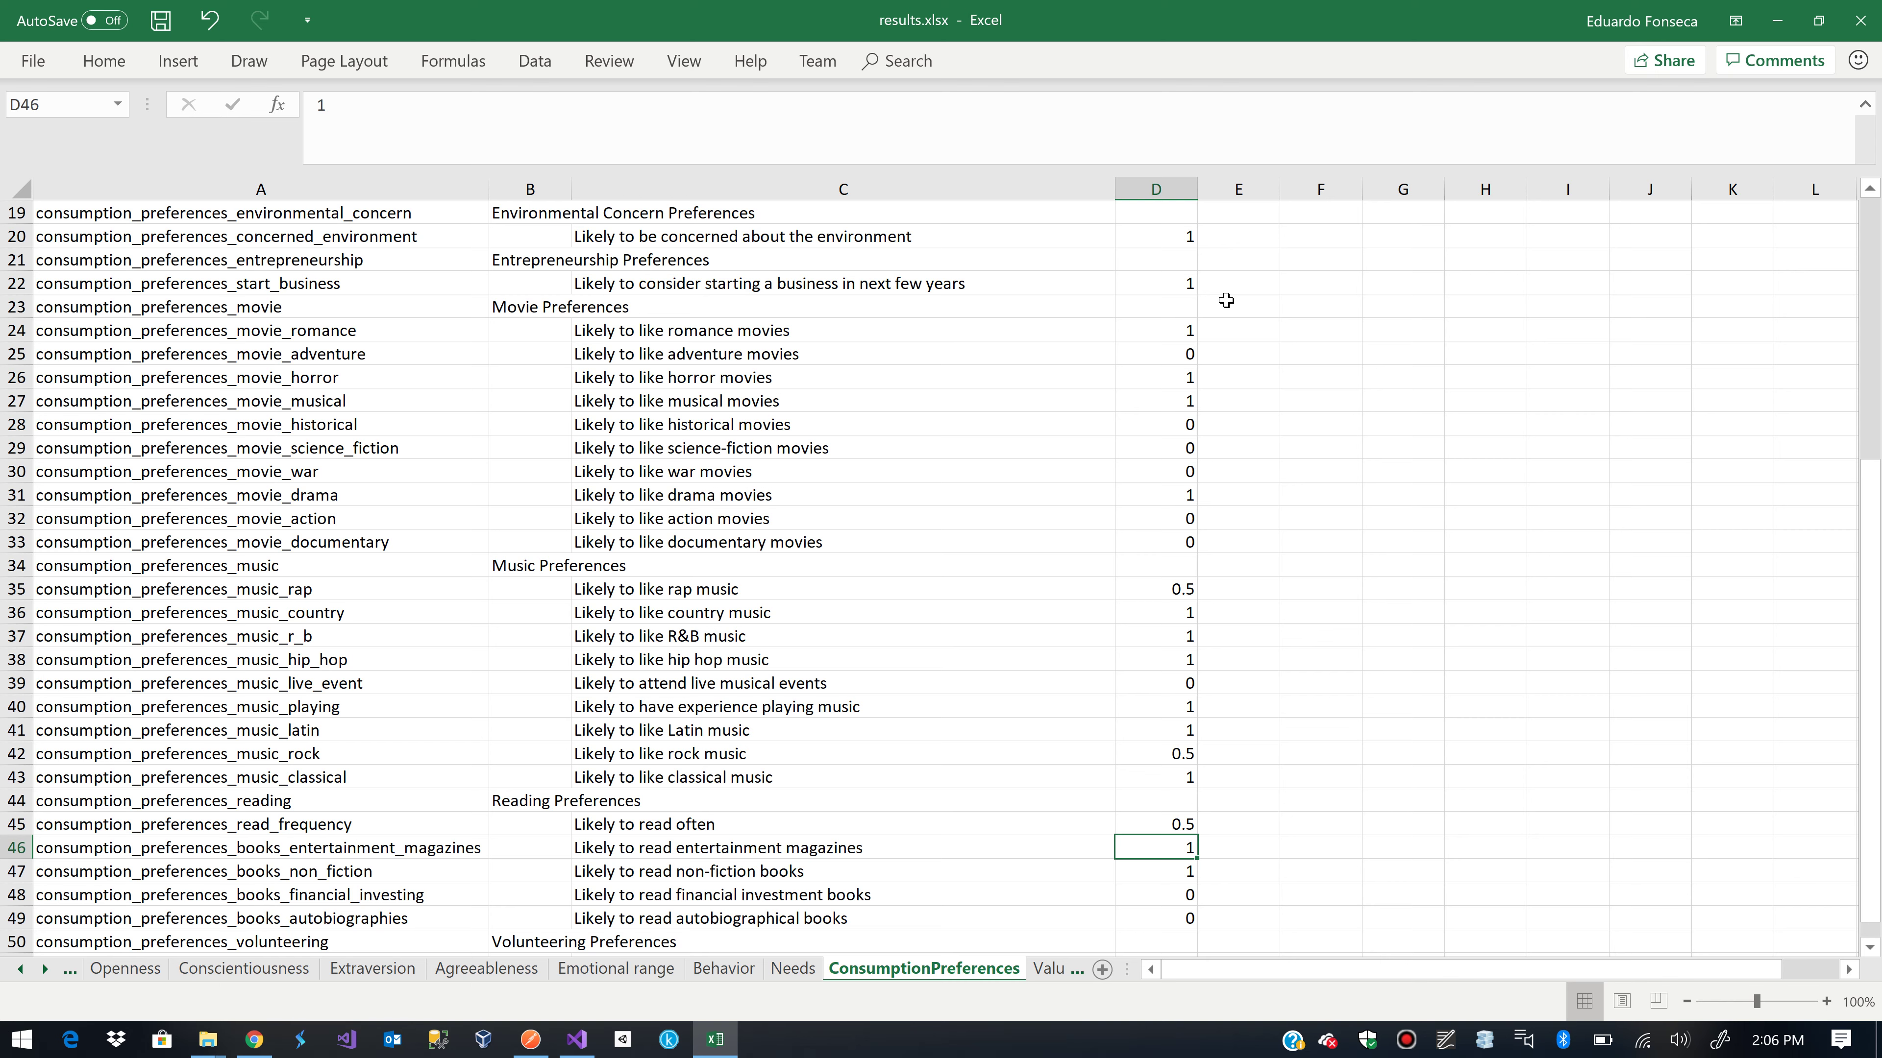
pyautogui.press('Down')
pyautogui.press('Left')
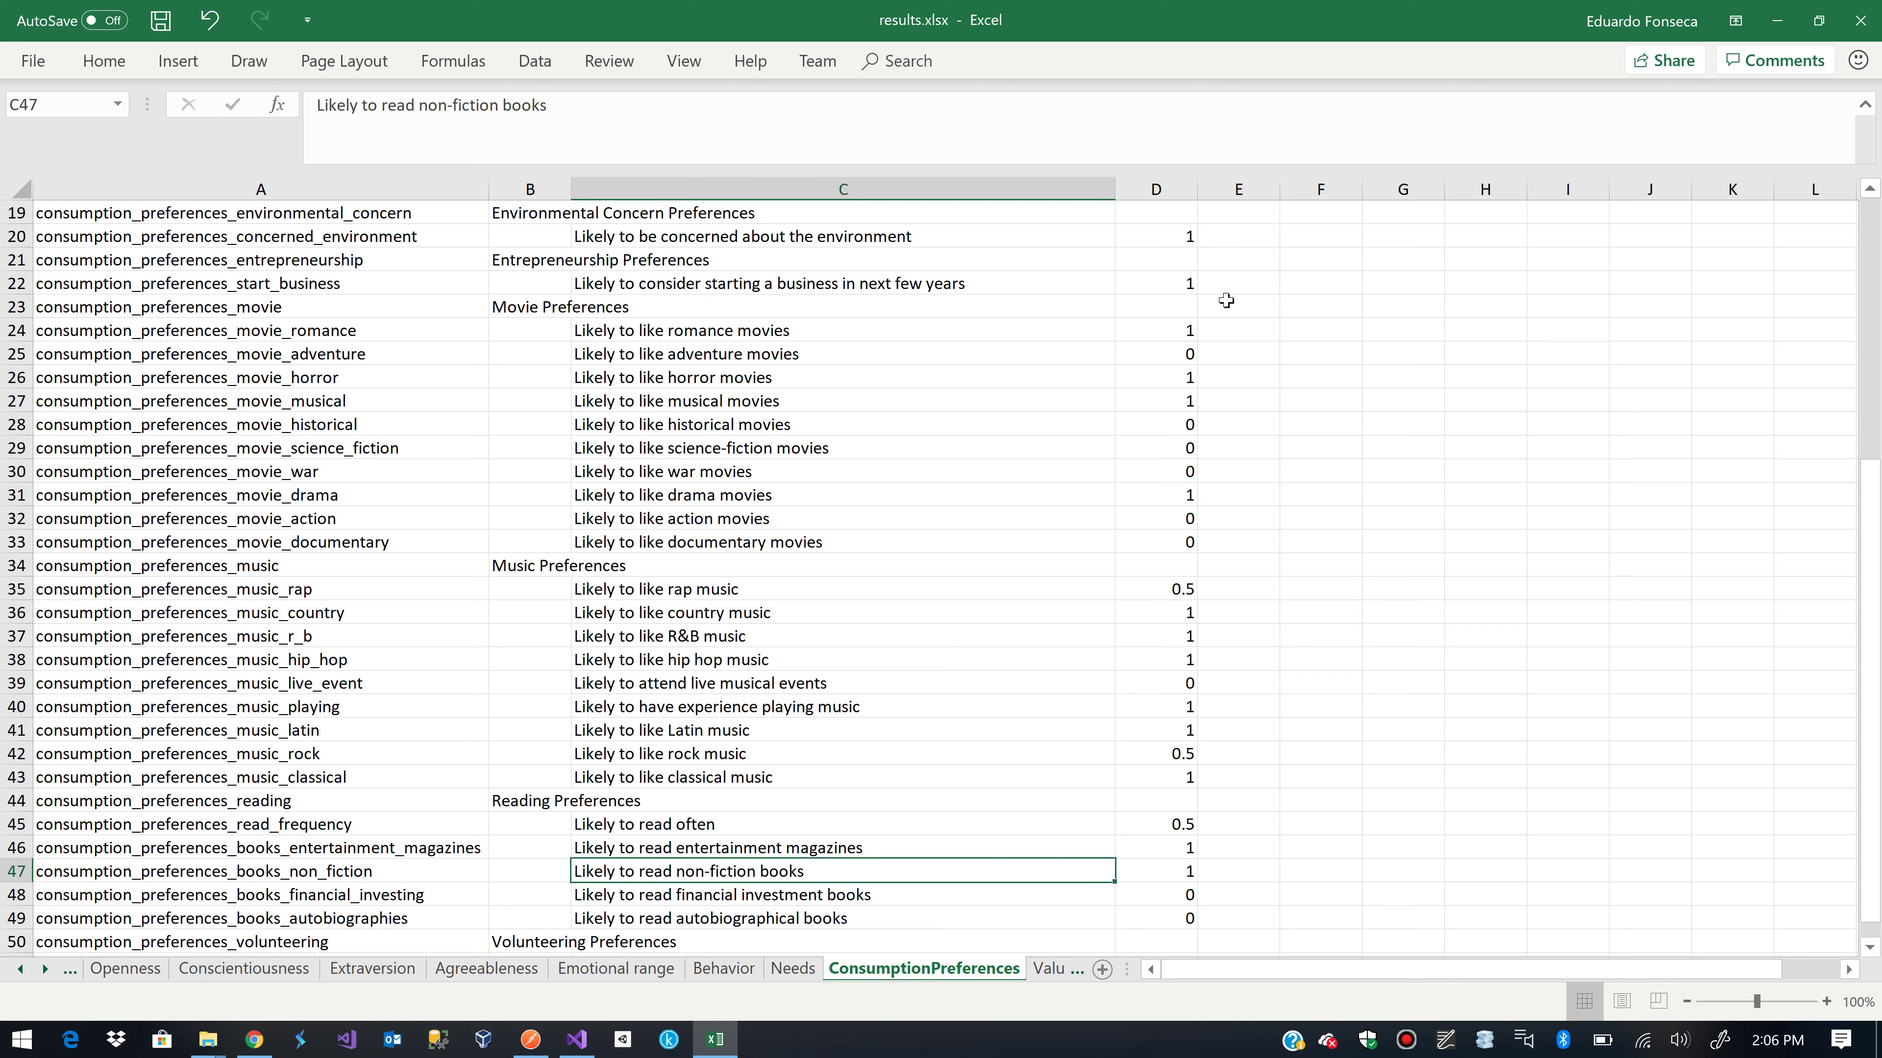
pyautogui.press('Right')
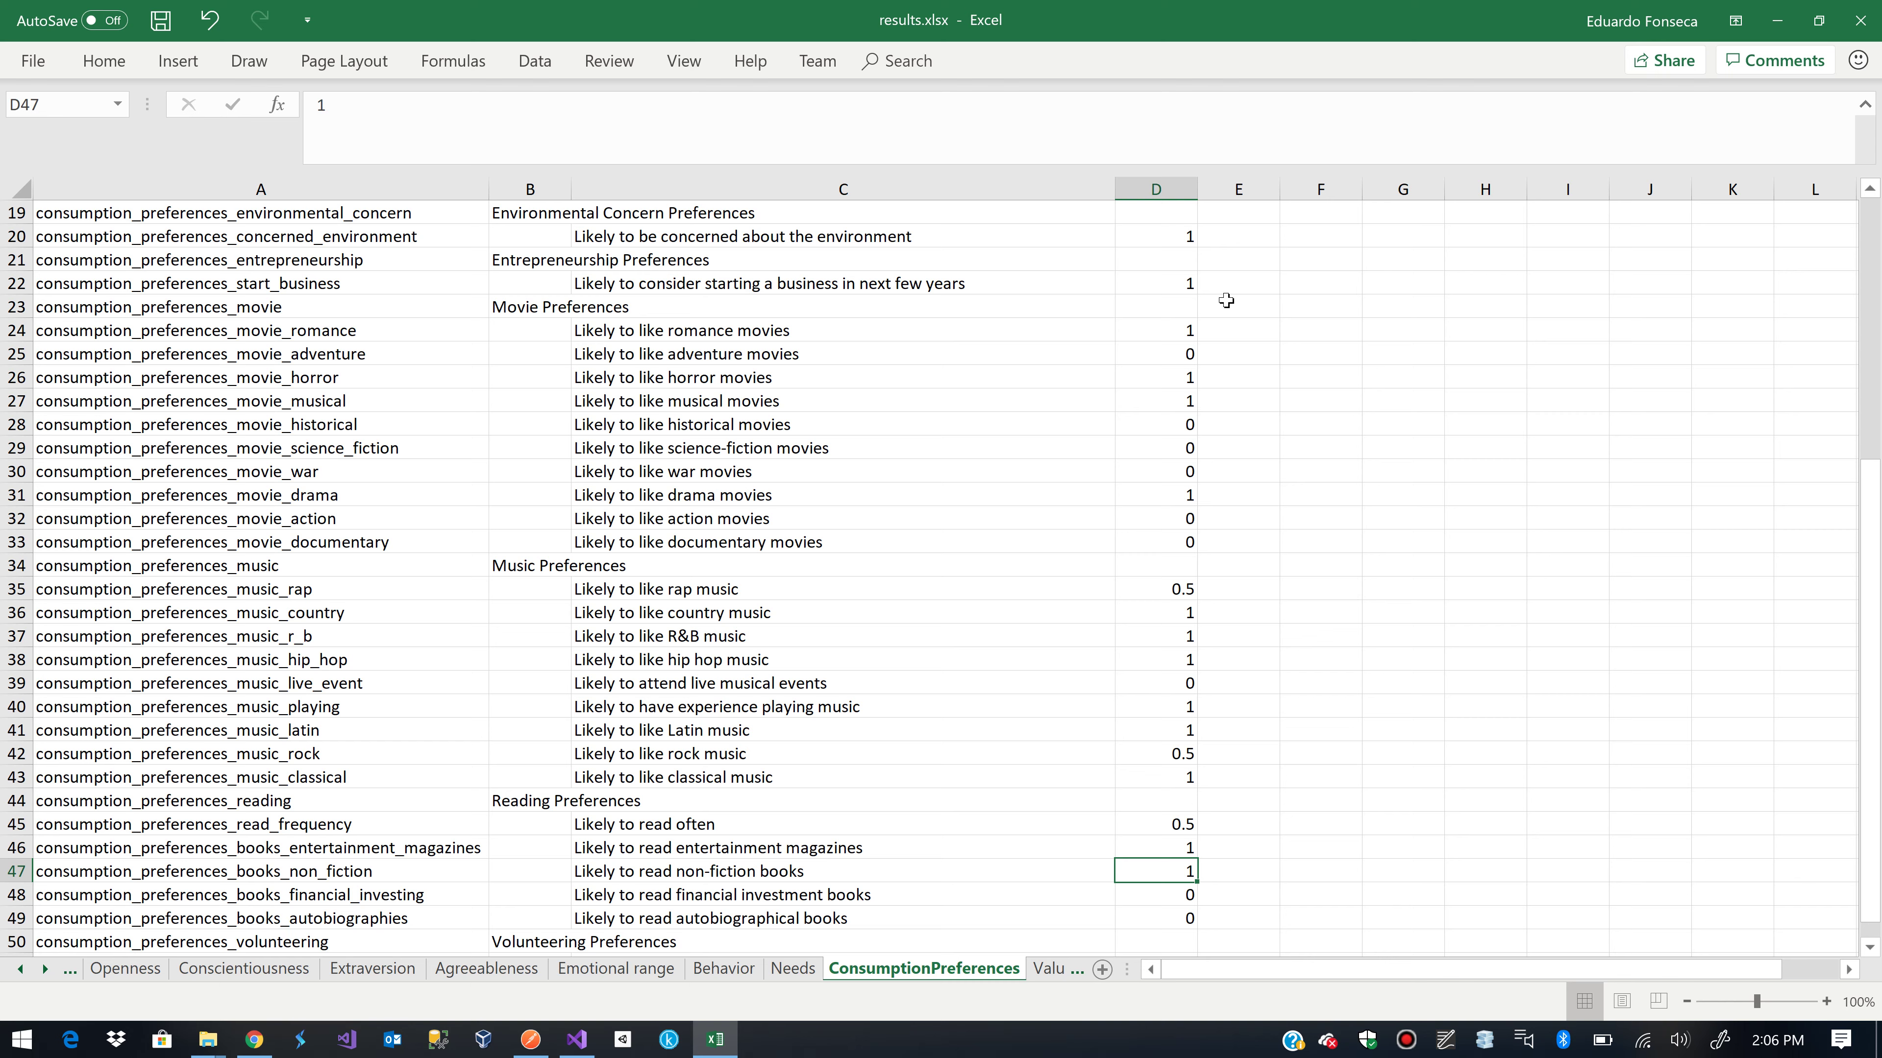
pyautogui.press('Down')
pyautogui.press('Left')
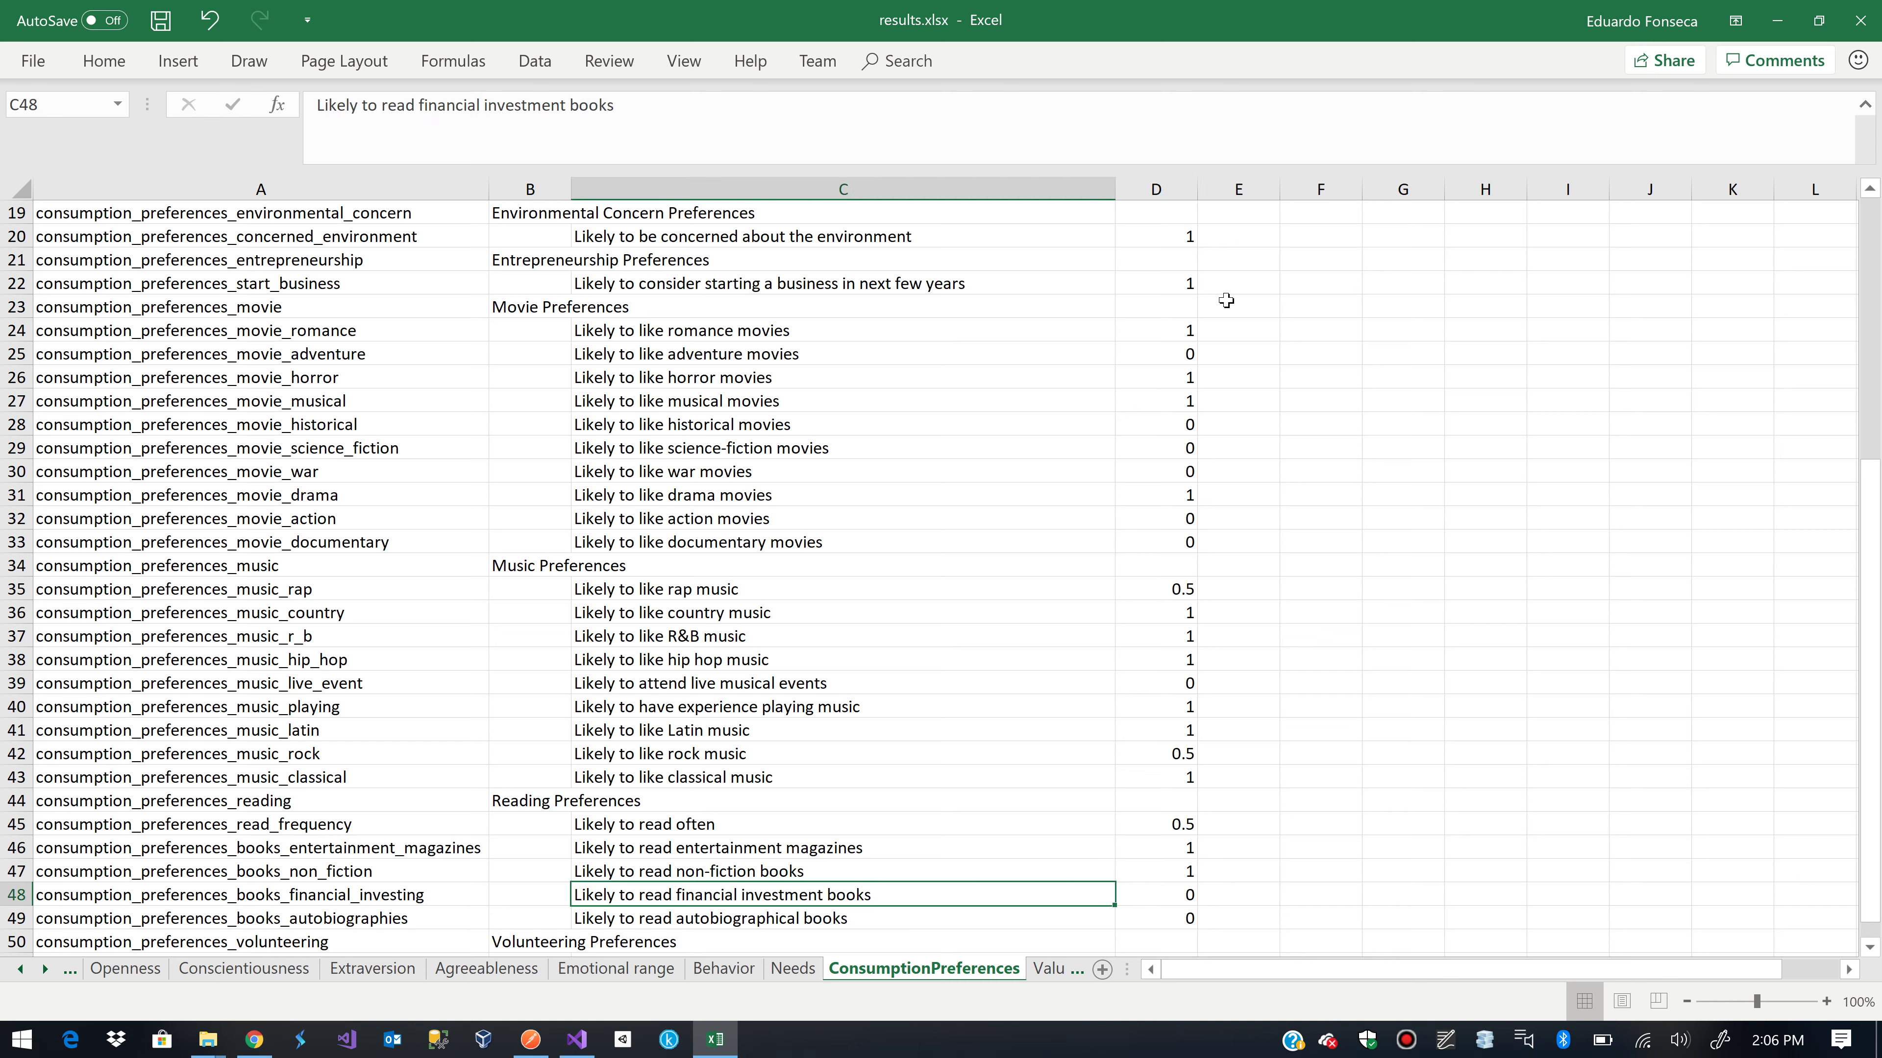
pyautogui.press('Right')
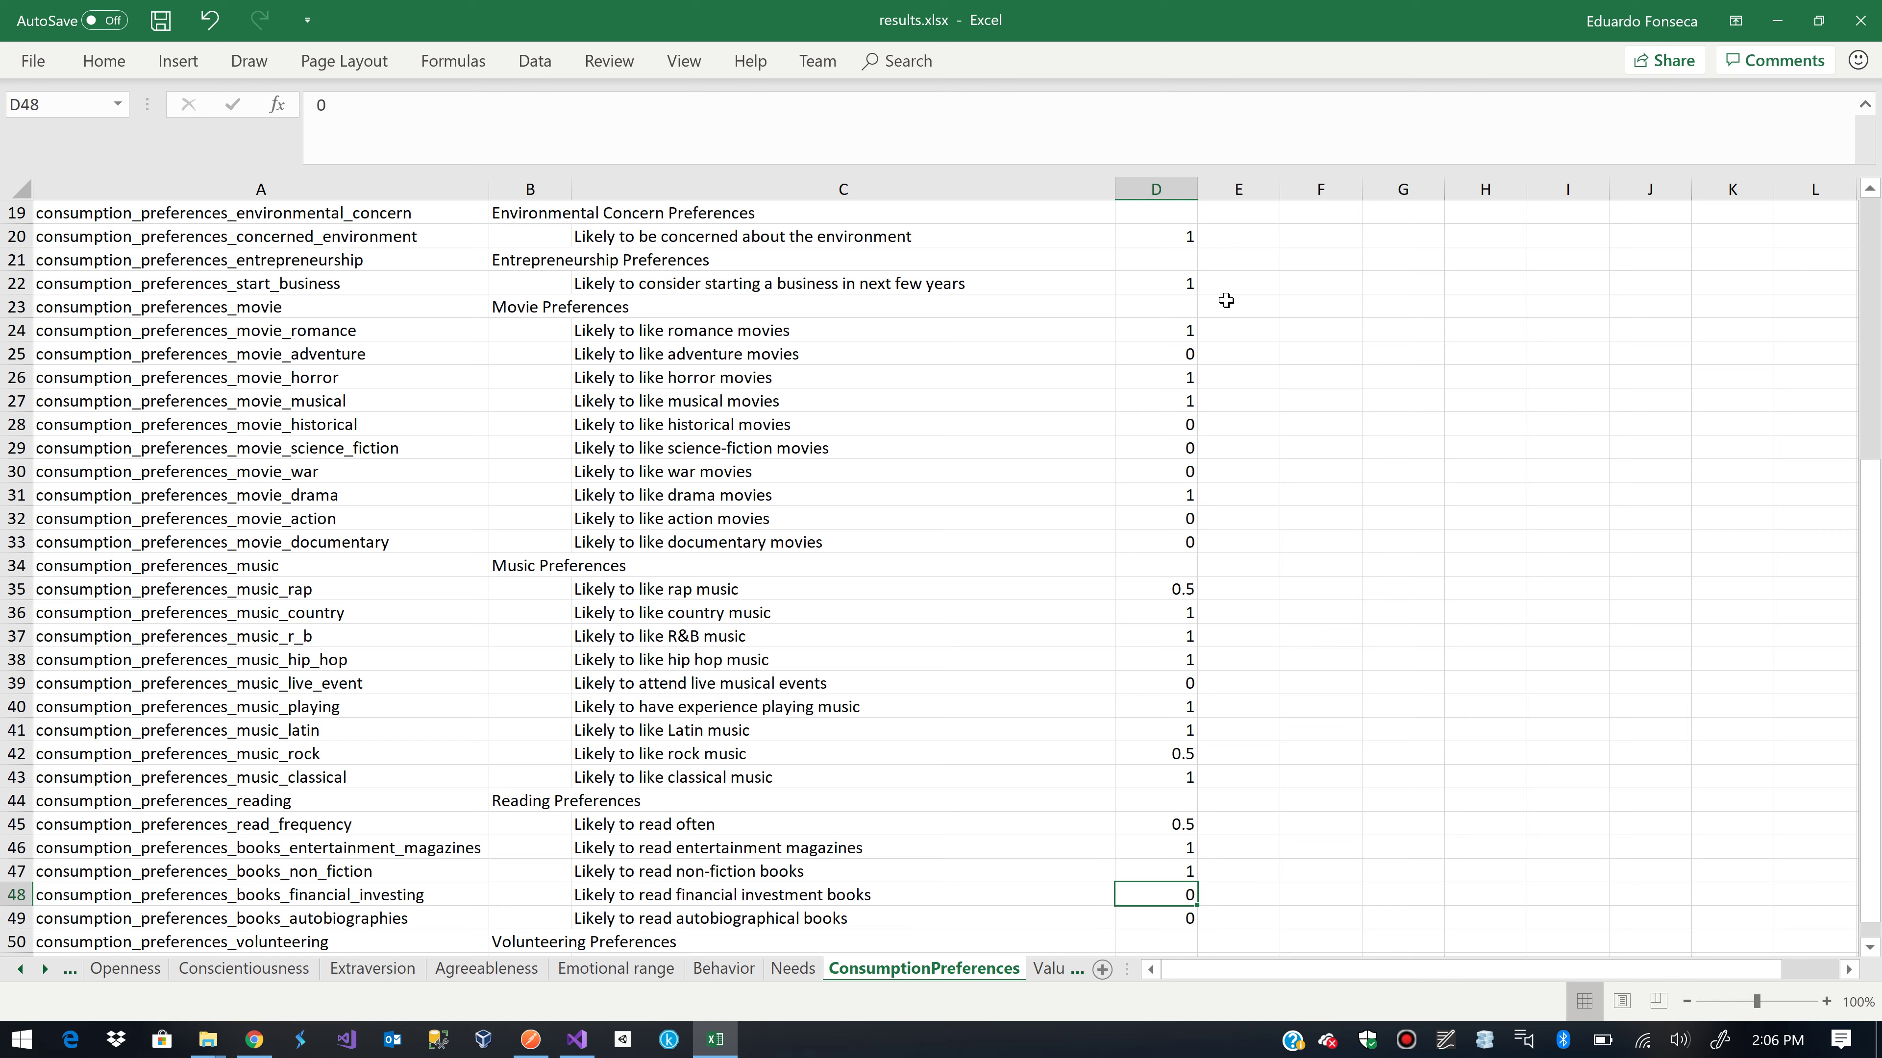
pyautogui.press('Left')
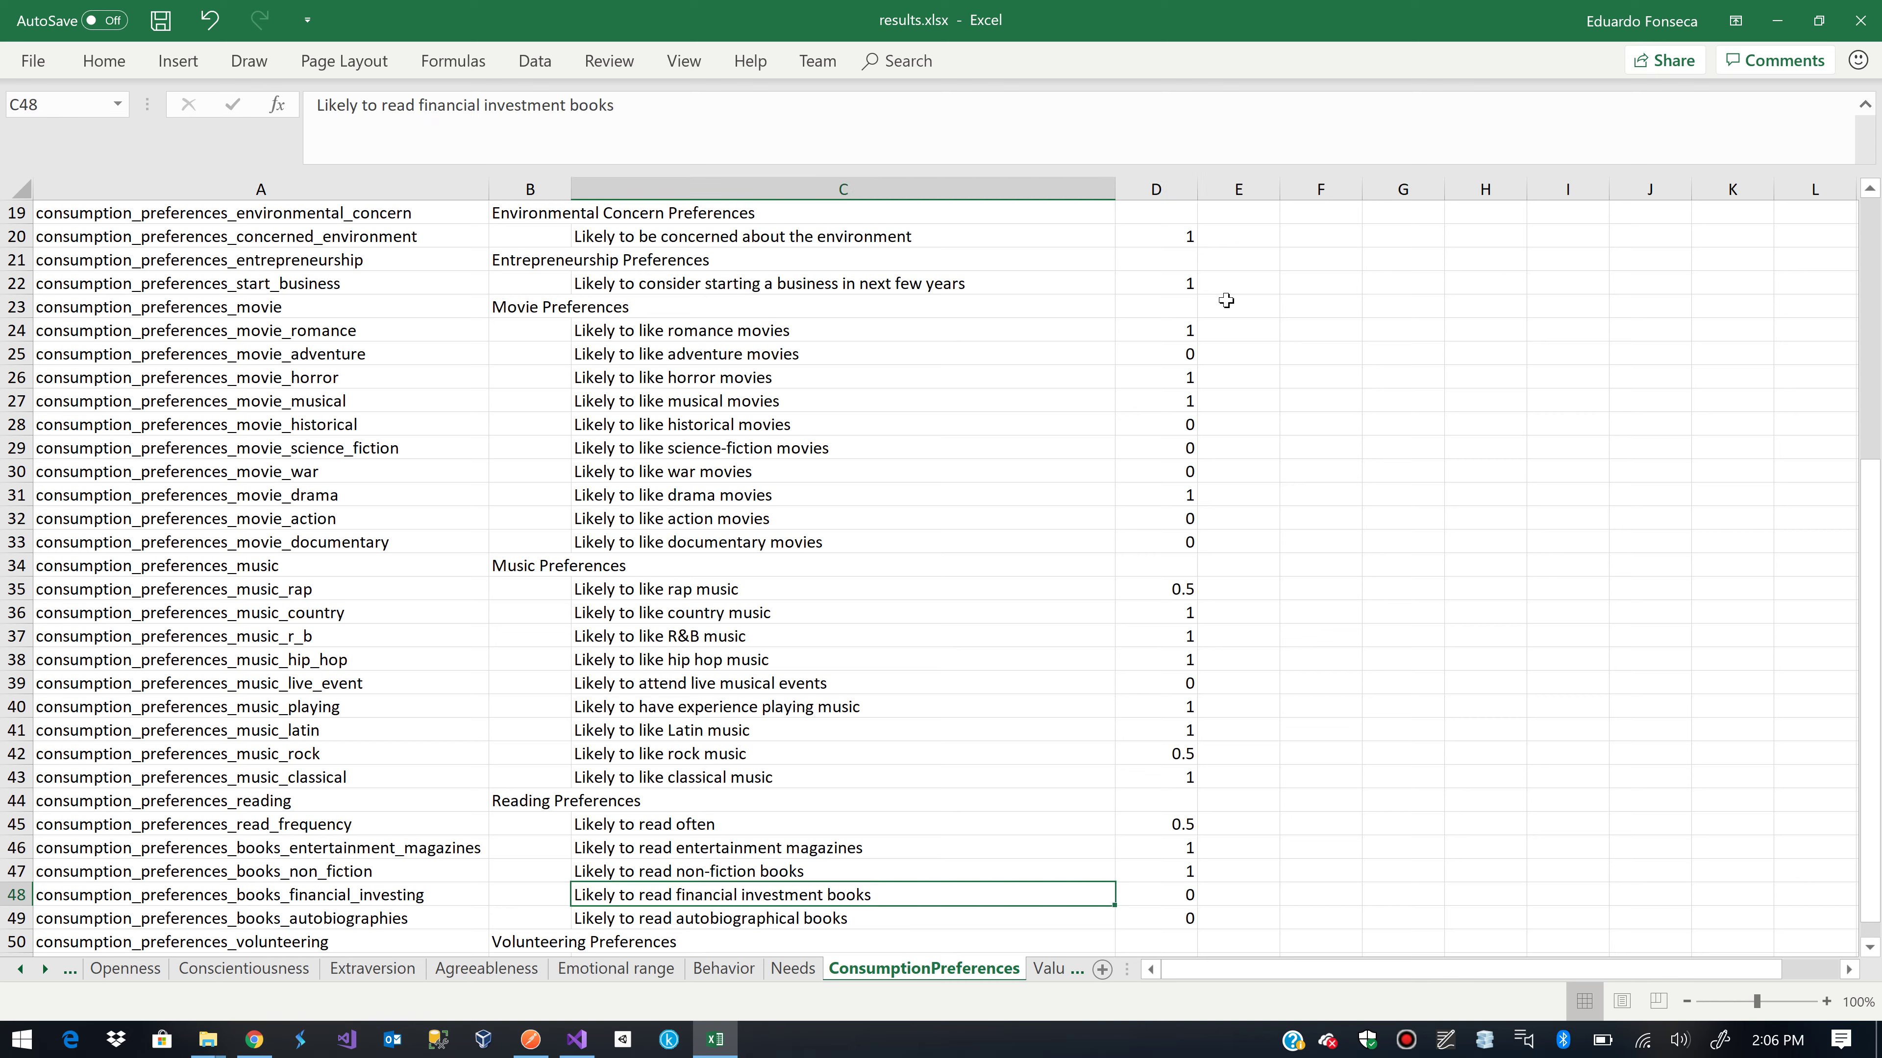
pyautogui.press('Down')
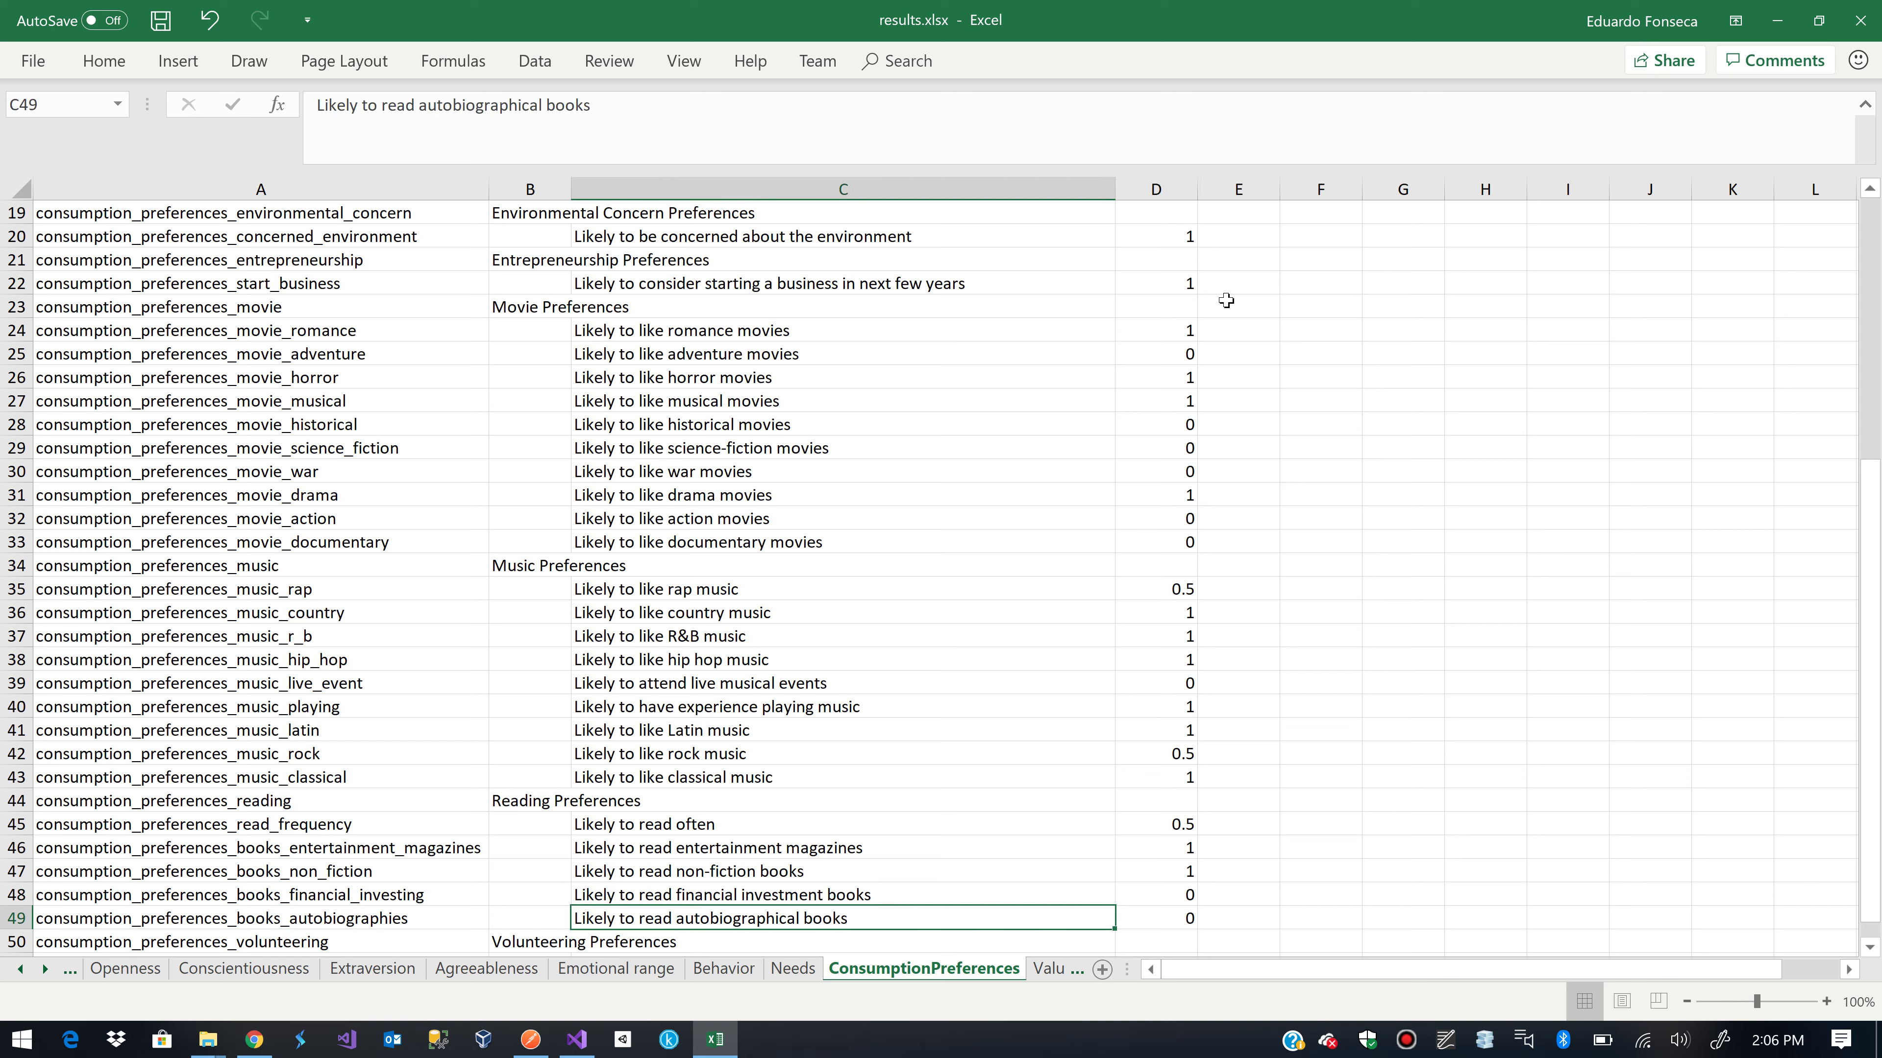
pyautogui.press('Right')
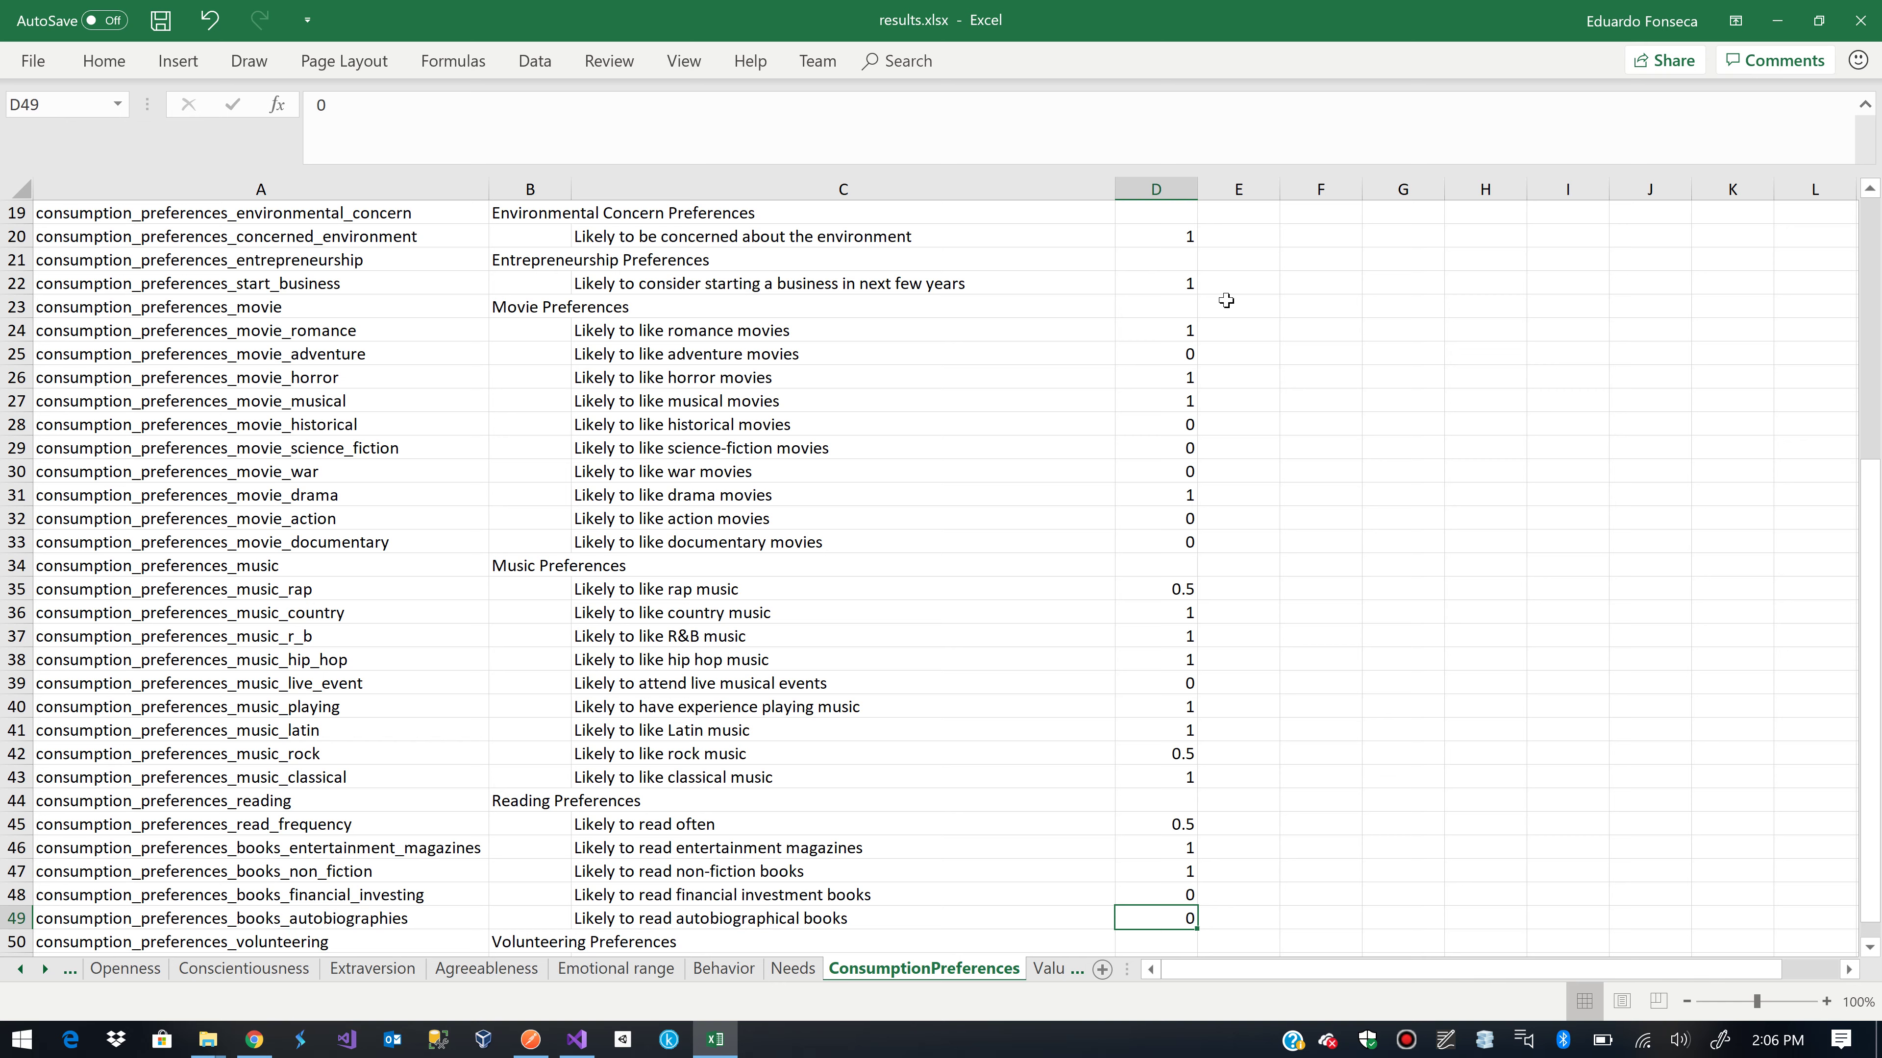
pyautogui.press('Left')
pyautogui.press('Down')
pyautogui.press('Down')
pyautogui.press('Down')
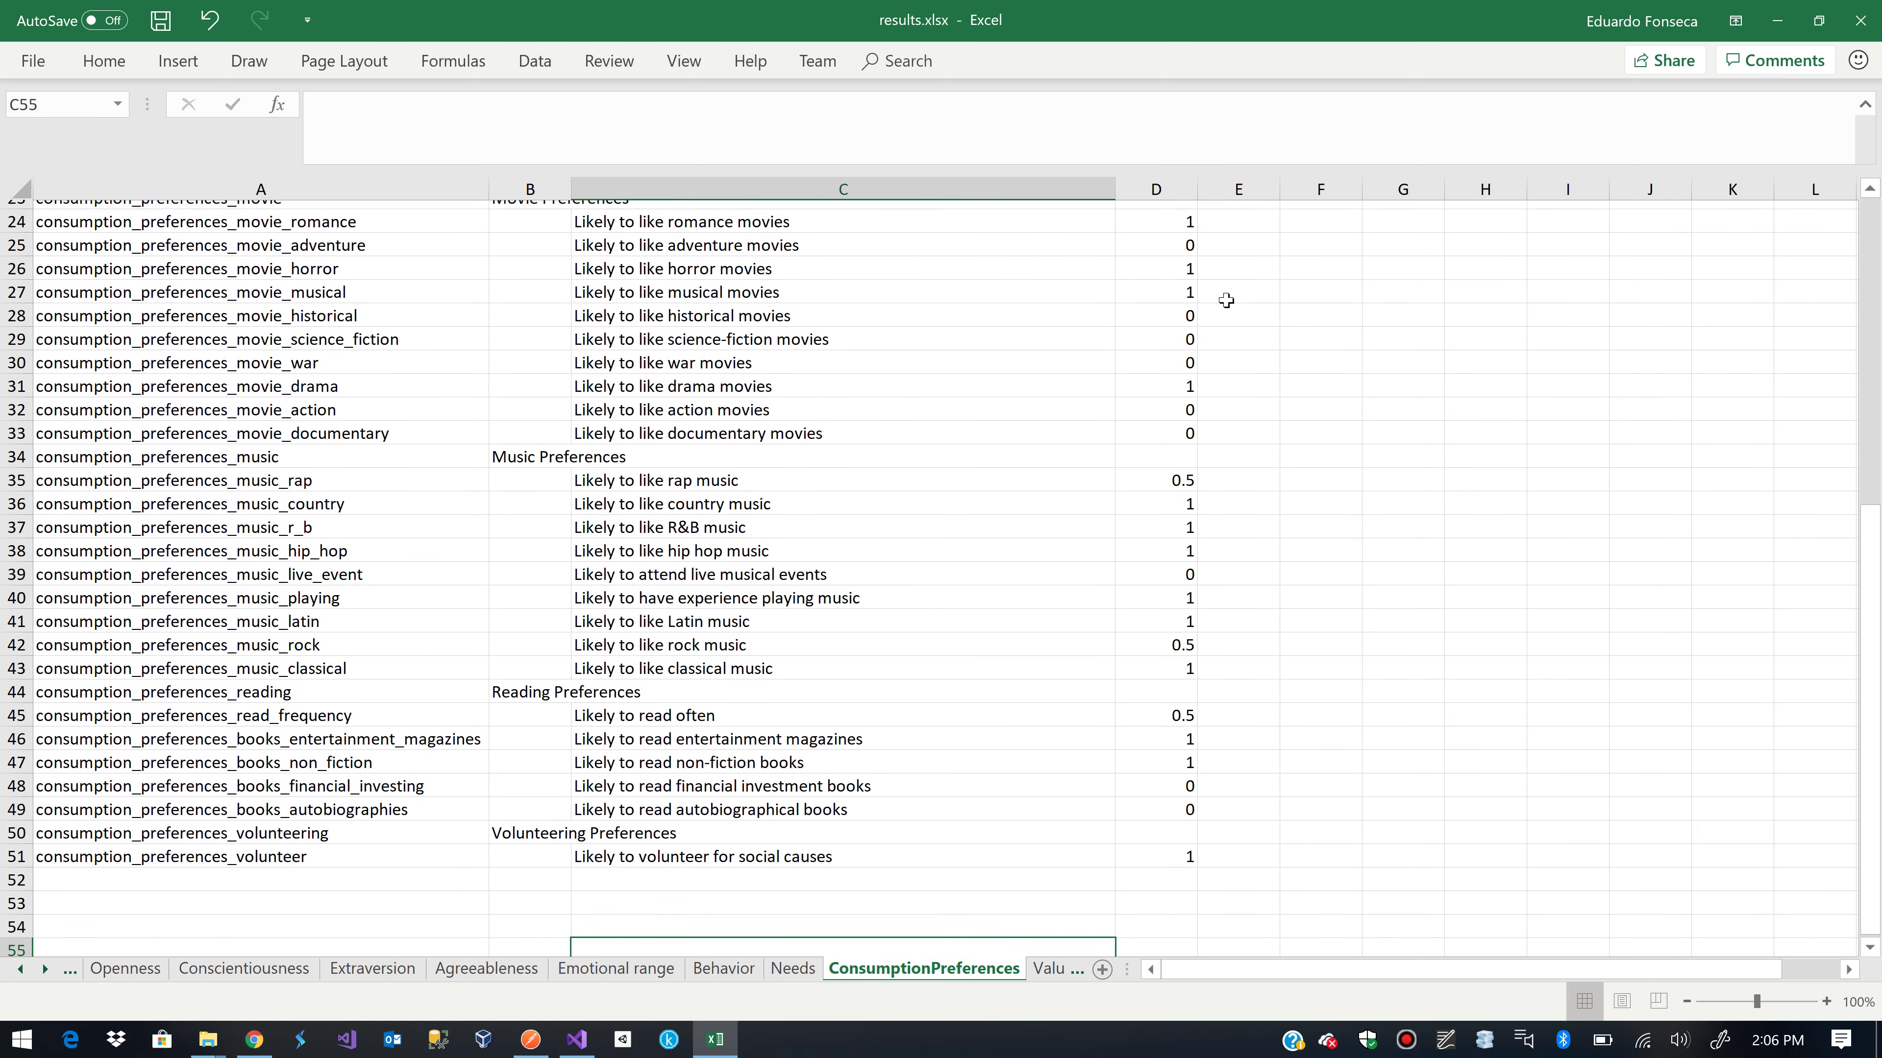
pyautogui.press('Up')
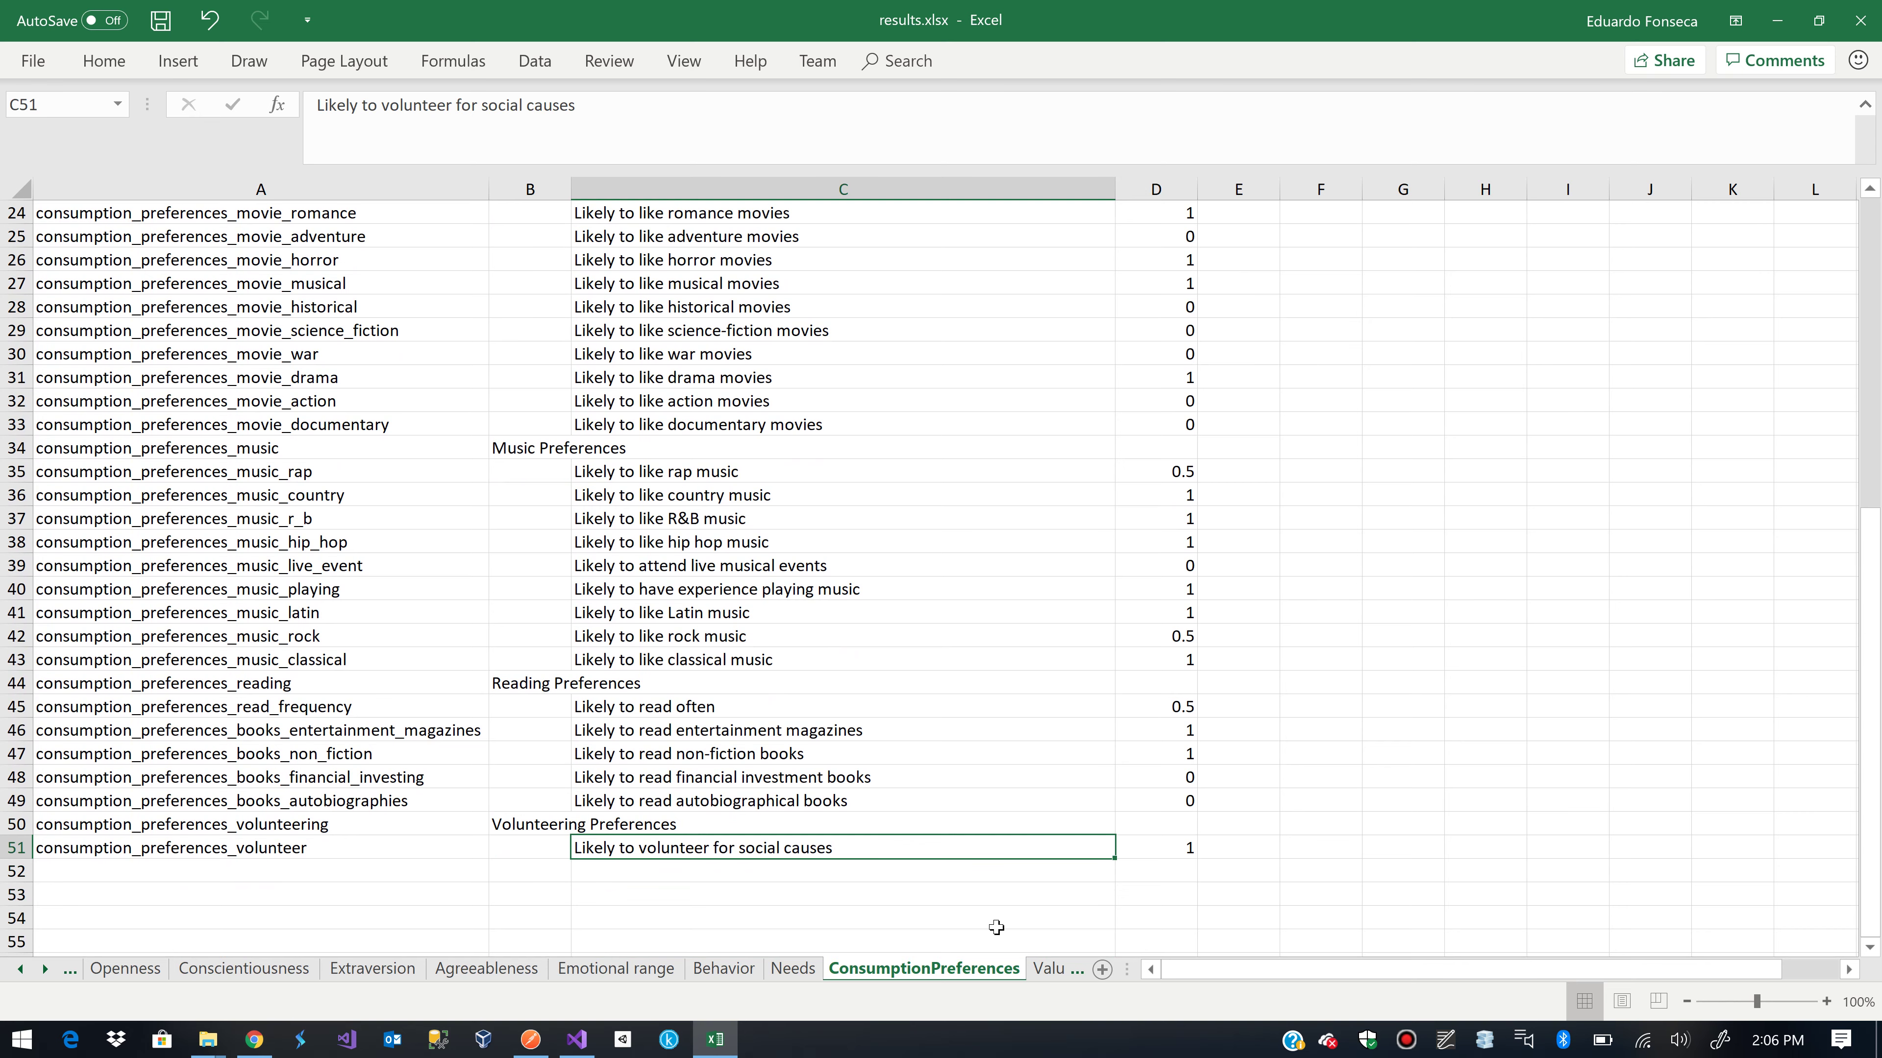
# Switch to the DetectedLanguages sheet and check the Language header and first accuracy value
pyautogui.click(1049, 975)
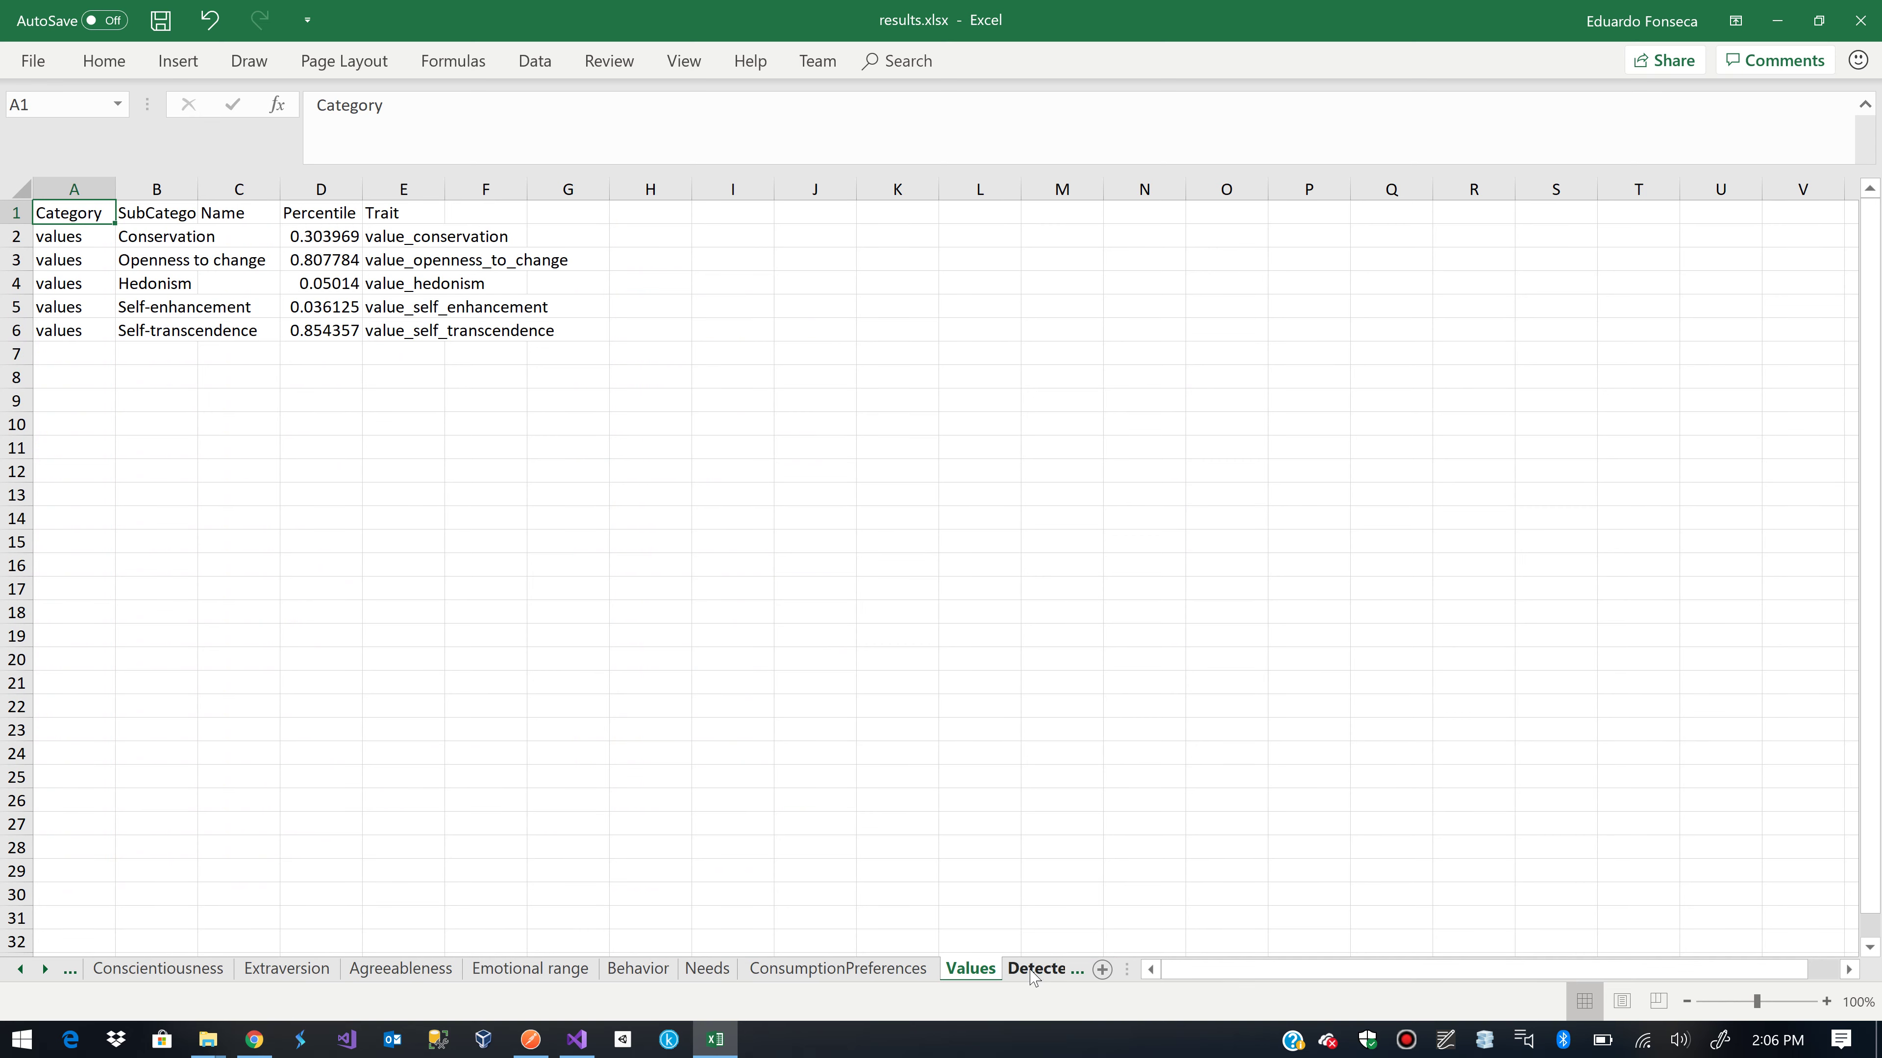
pyautogui.click(1035, 977)
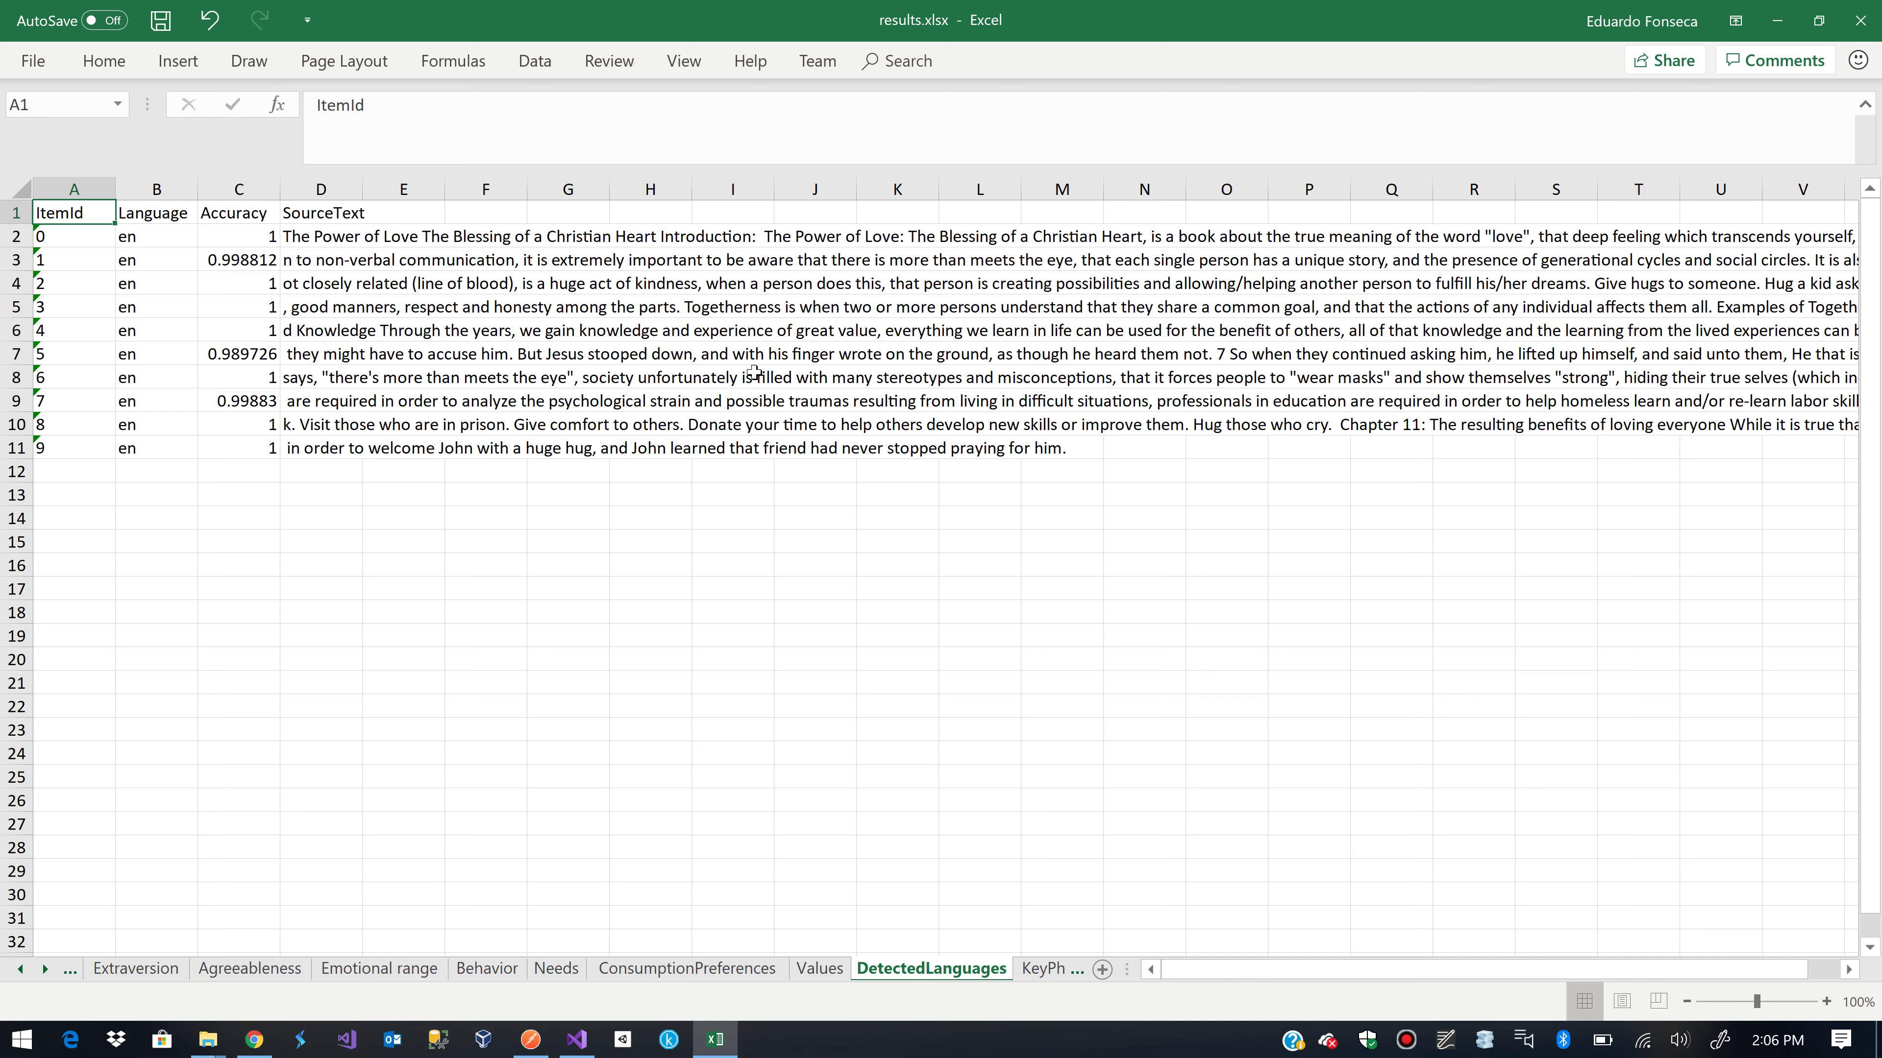
pyautogui.press('Down')
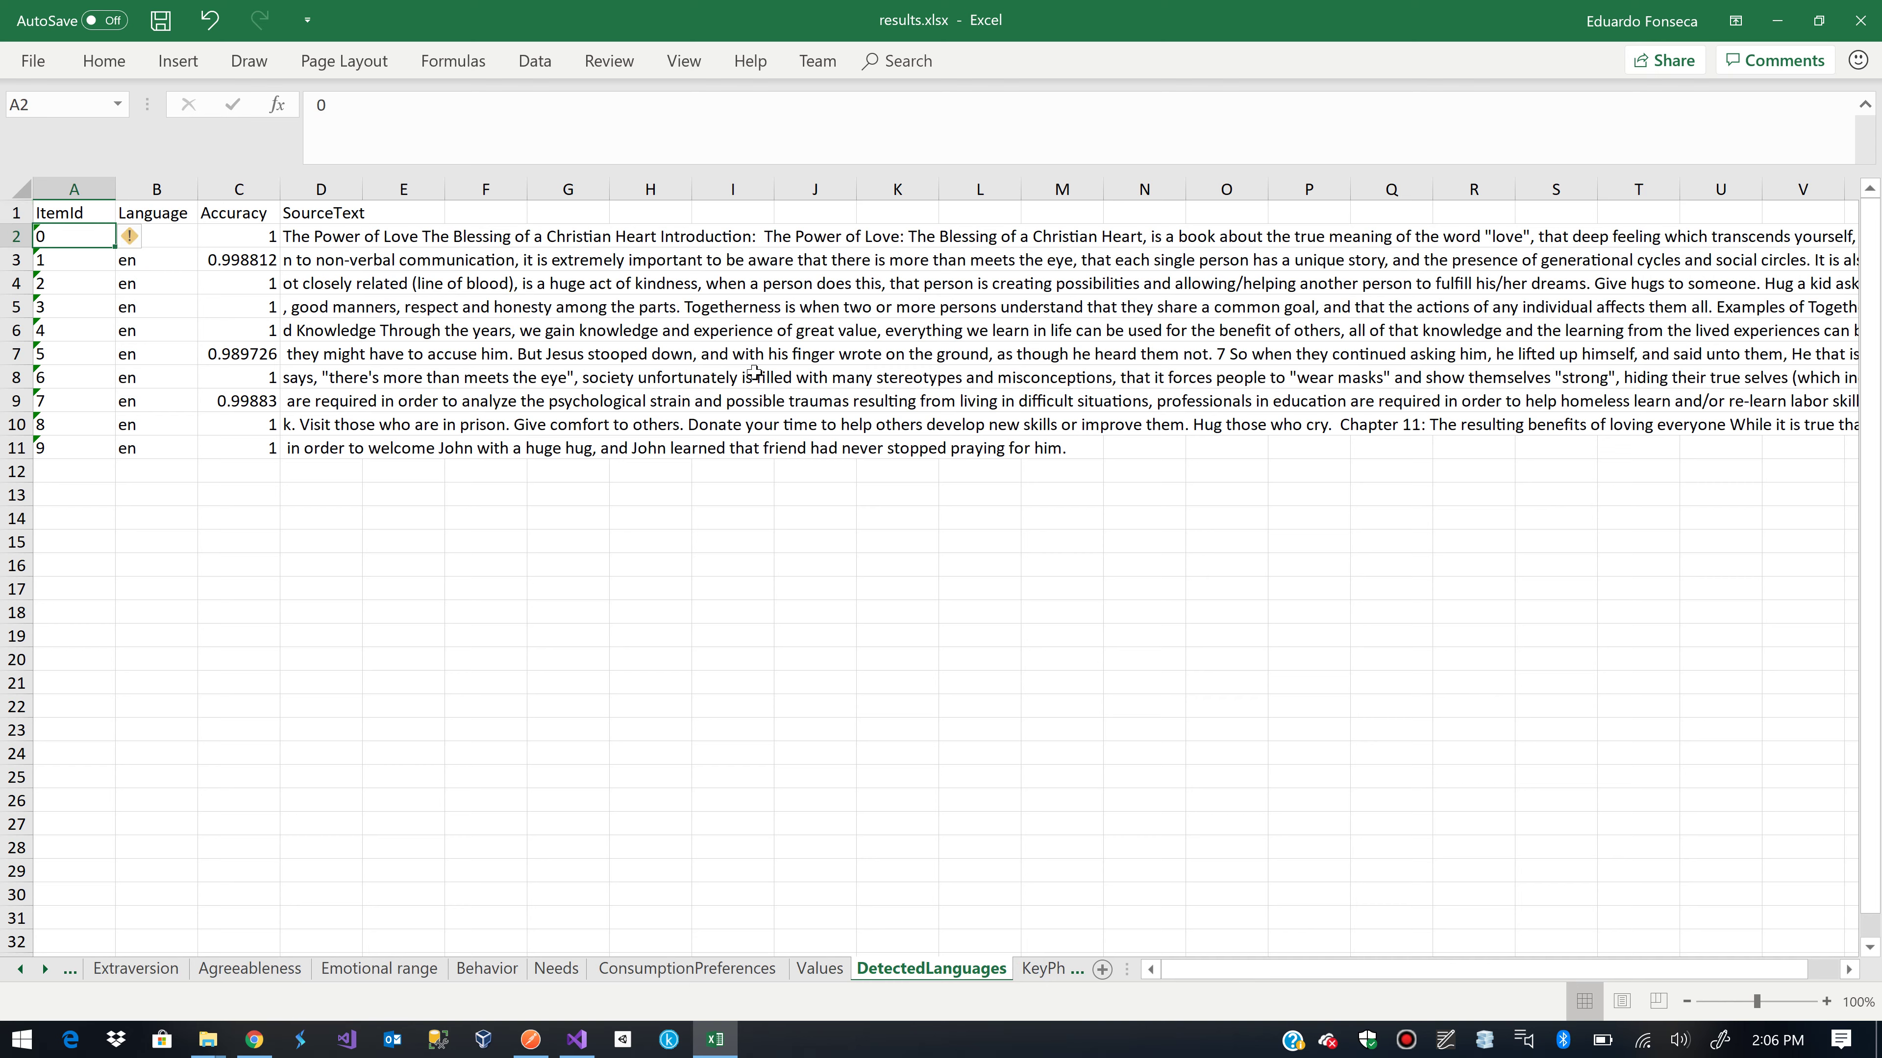
pyautogui.press('Right')
pyautogui.press('Up')
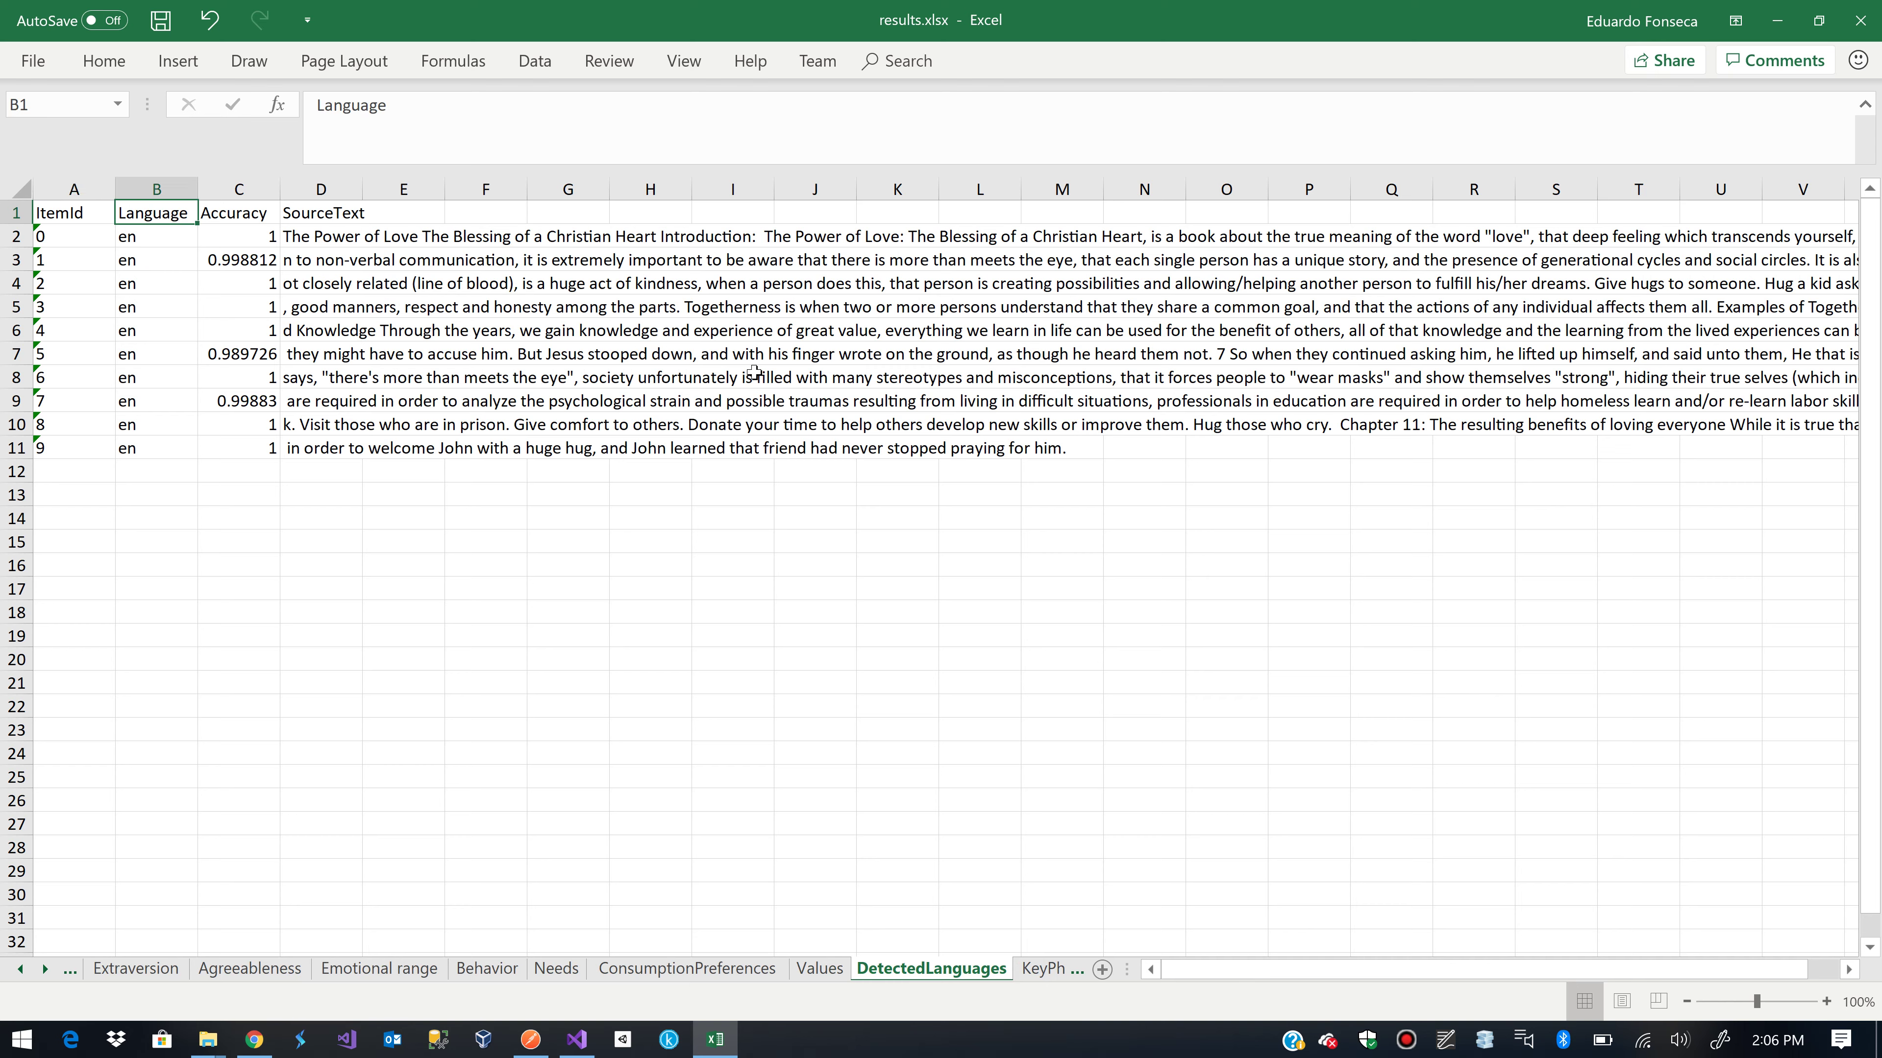
pyautogui.press('Down')
pyautogui.press('Right')
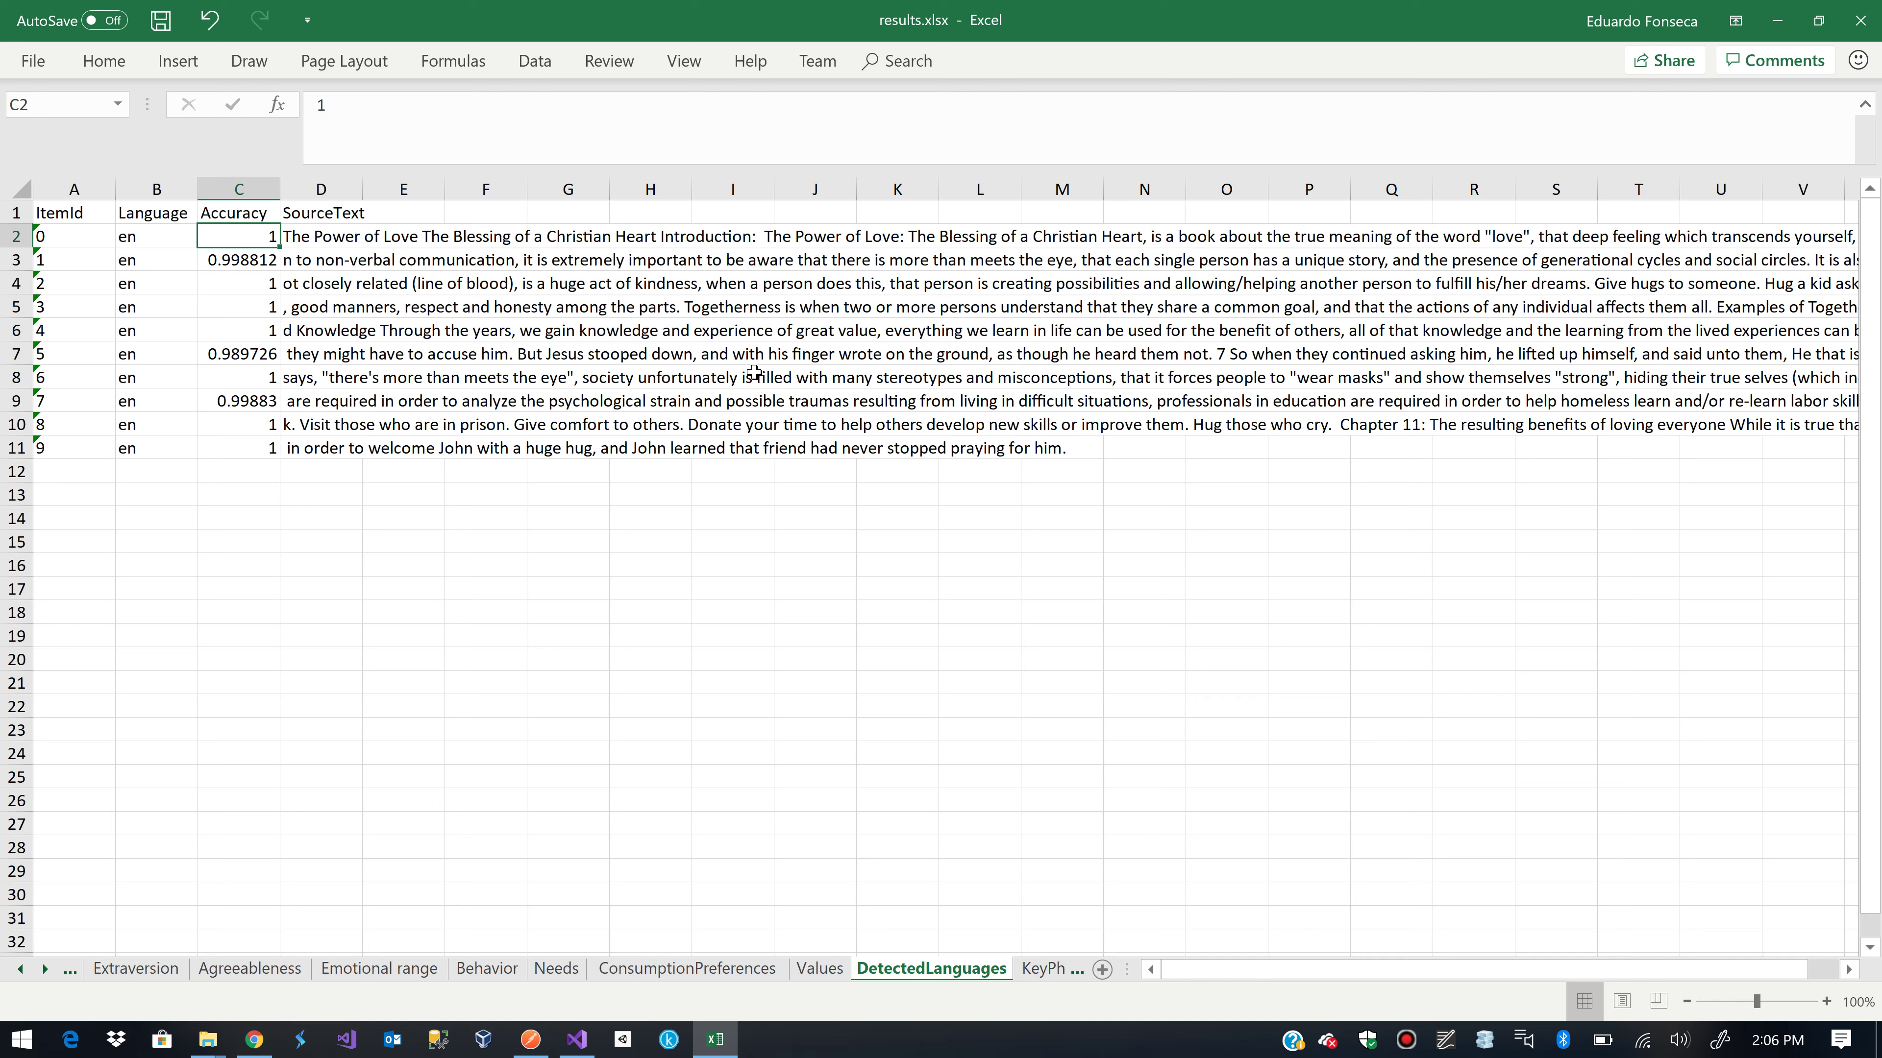
# Read through the source text column, selecting all ten source texts
pyautogui.press('Right')
pyautogui.press('Down')
pyautogui.press('Down')
pyautogui.press('Down')
pyautogui.press('Down')
pyautogui.press('Down')
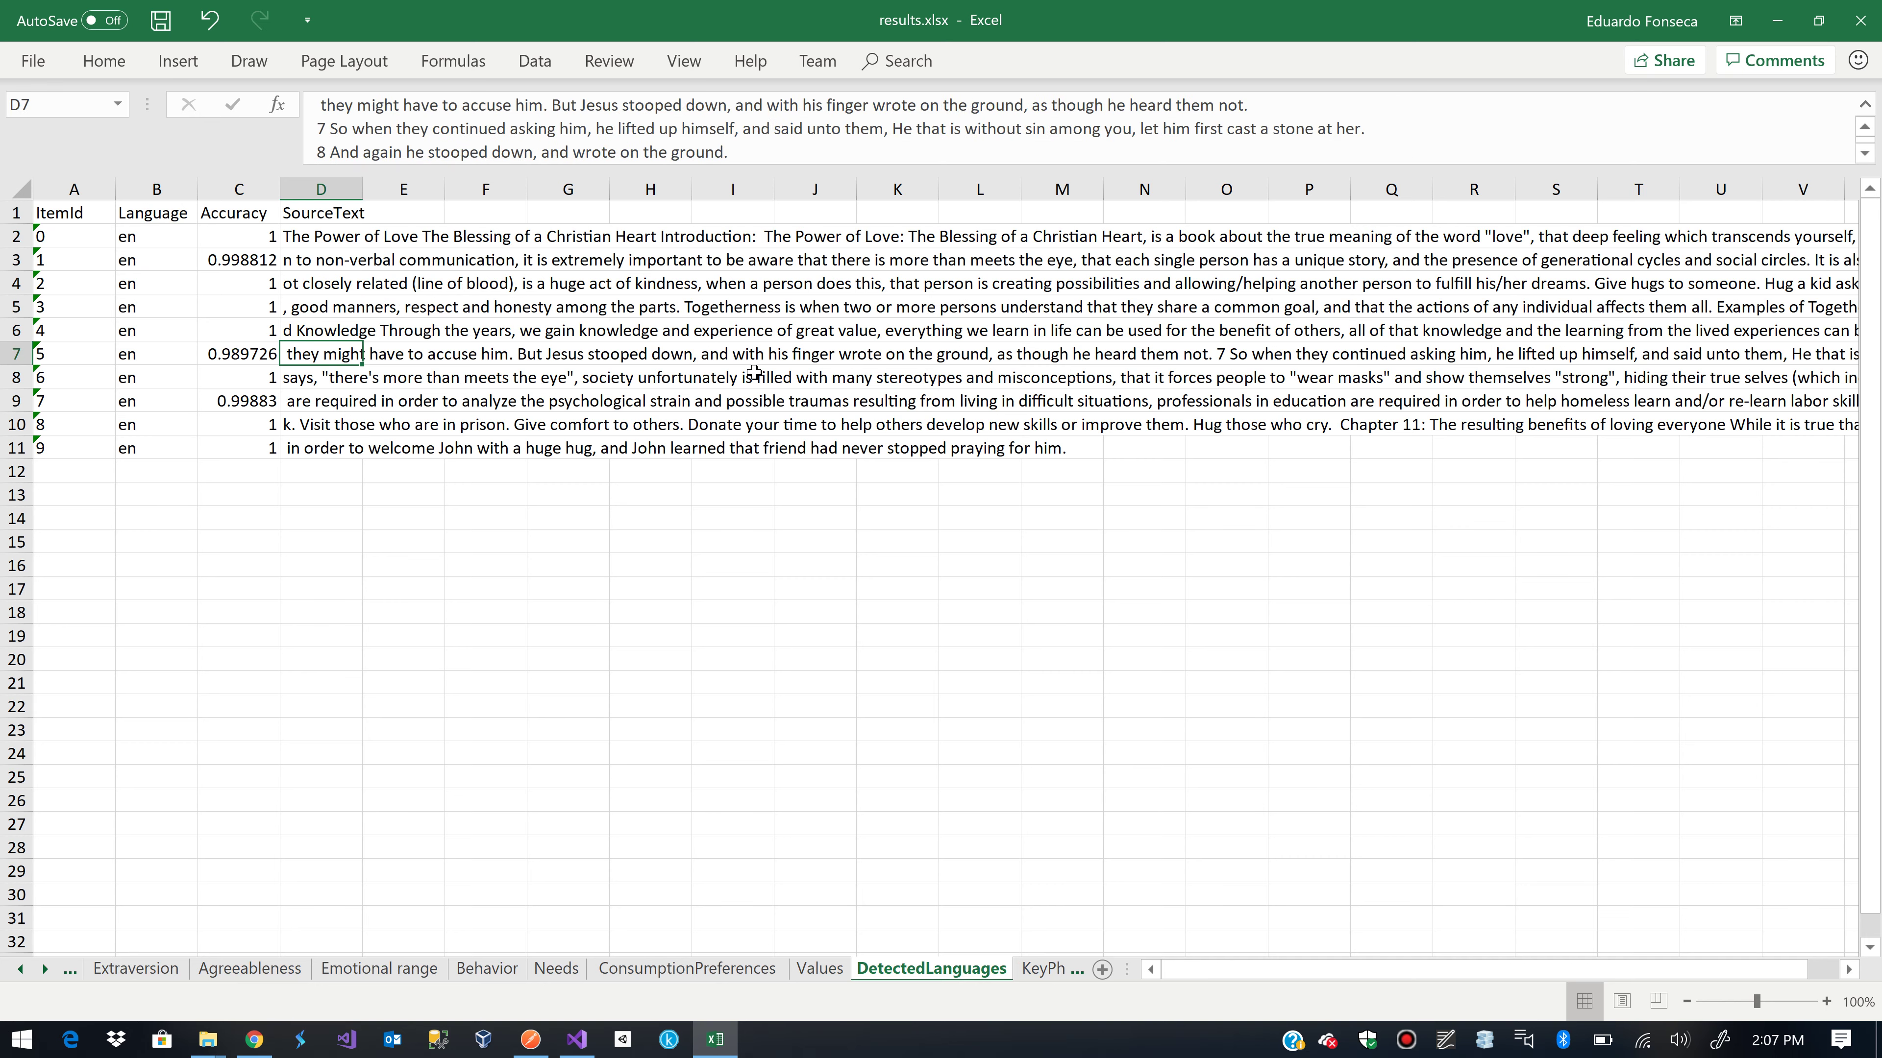
pyautogui.press('Down')
pyautogui.press('Down')
pyautogui.press('Down')
pyautogui.press('Down')
pyautogui.hotkey('shift', 'Up')
pyautogui.hotkey('shift', 'Up')
pyautogui.hotkey('shift', 'Up')
pyautogui.hotkey('shift', 'Up')
pyautogui.hotkey('shift', 'Up')
pyautogui.hotkey('shift', 'Up')
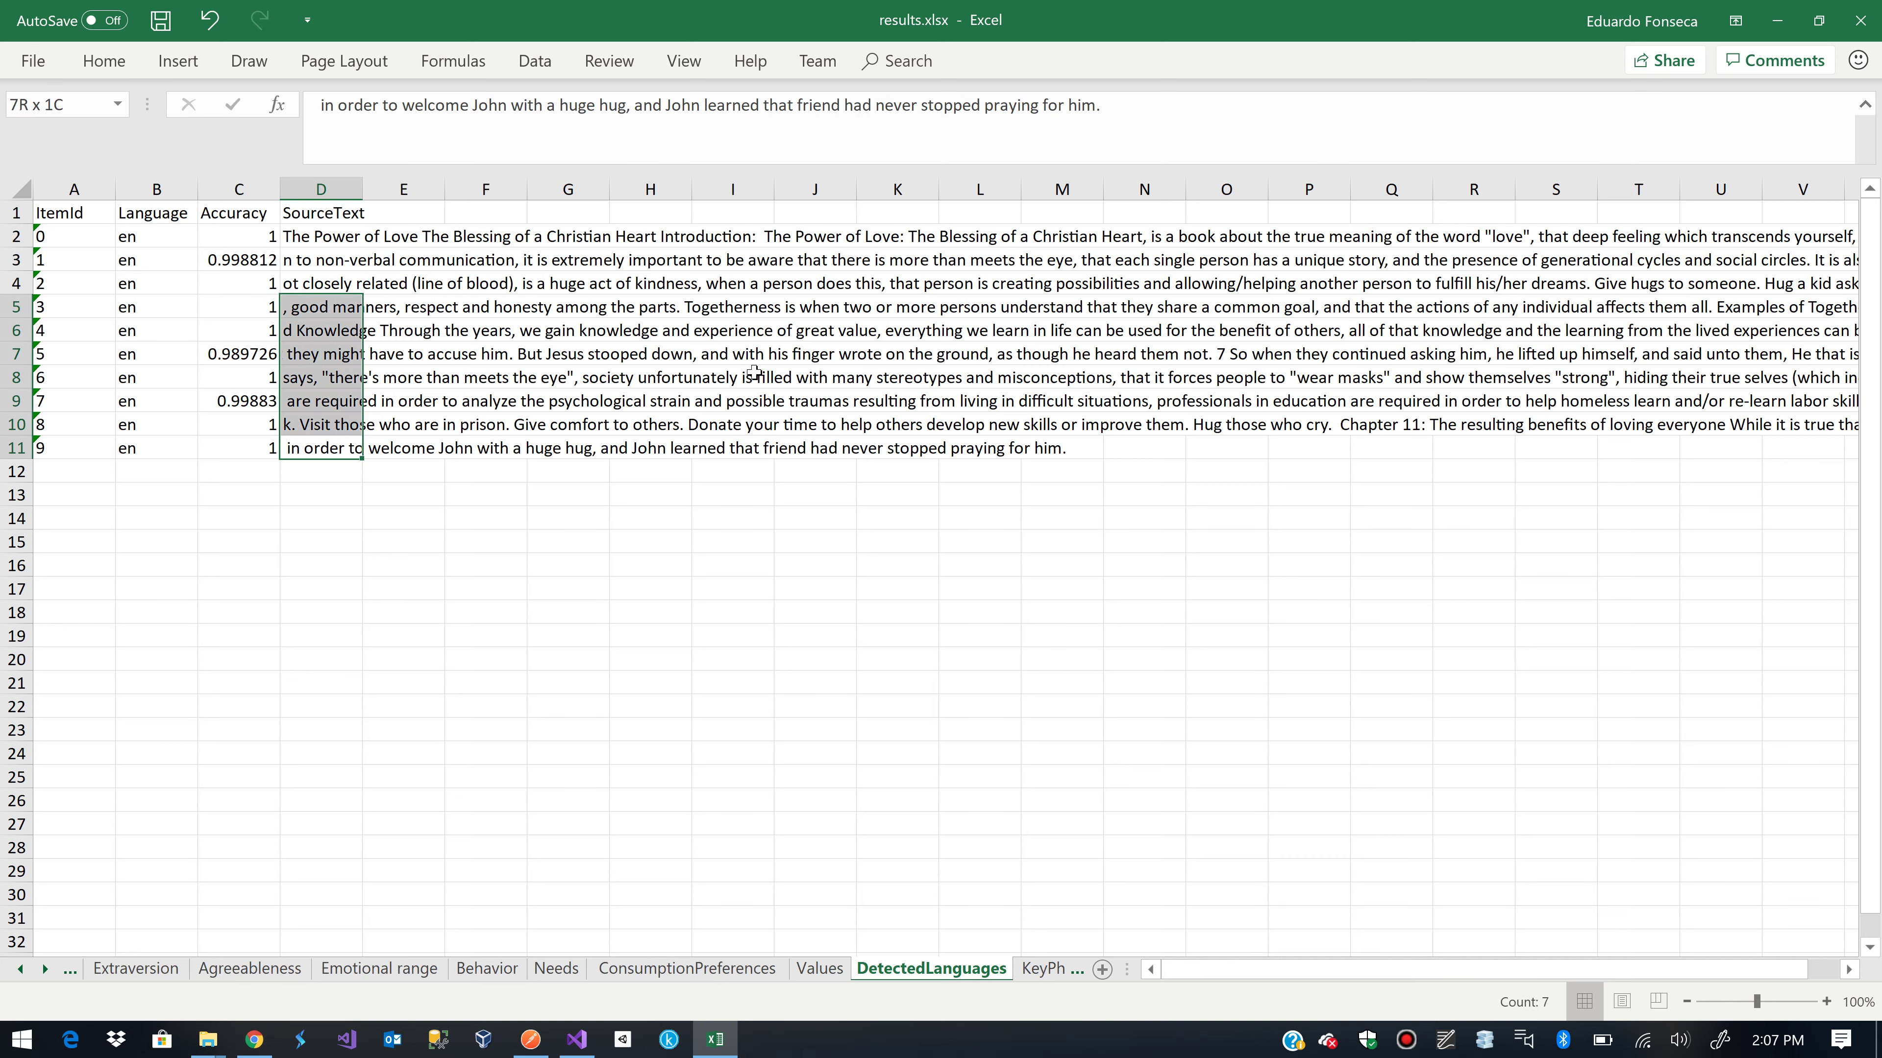
pyautogui.hotkey('shift', 'Up')
pyautogui.hotkey('shift', 'Up')
pyautogui.hotkey('shift', 'Up')
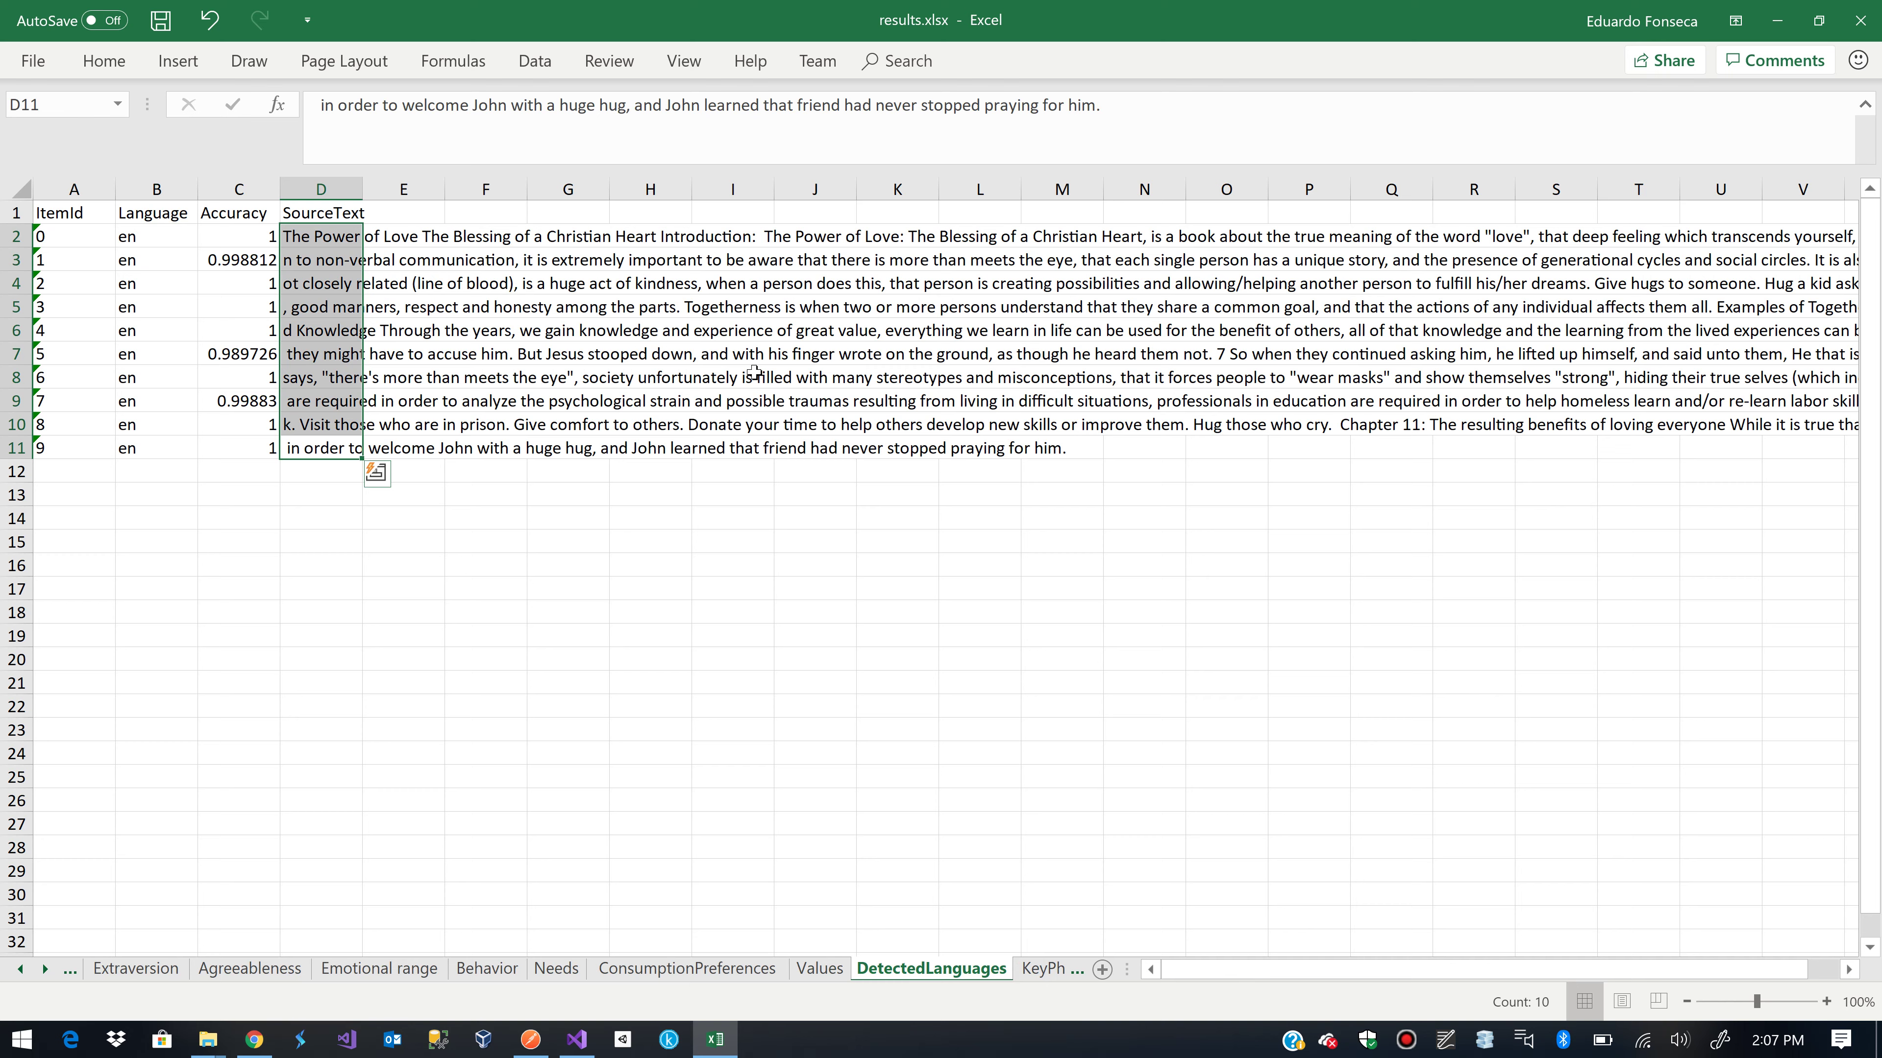
pyautogui.press('Up')
pyautogui.press('Down')
pyautogui.press('Up')
pyautogui.press('Up')
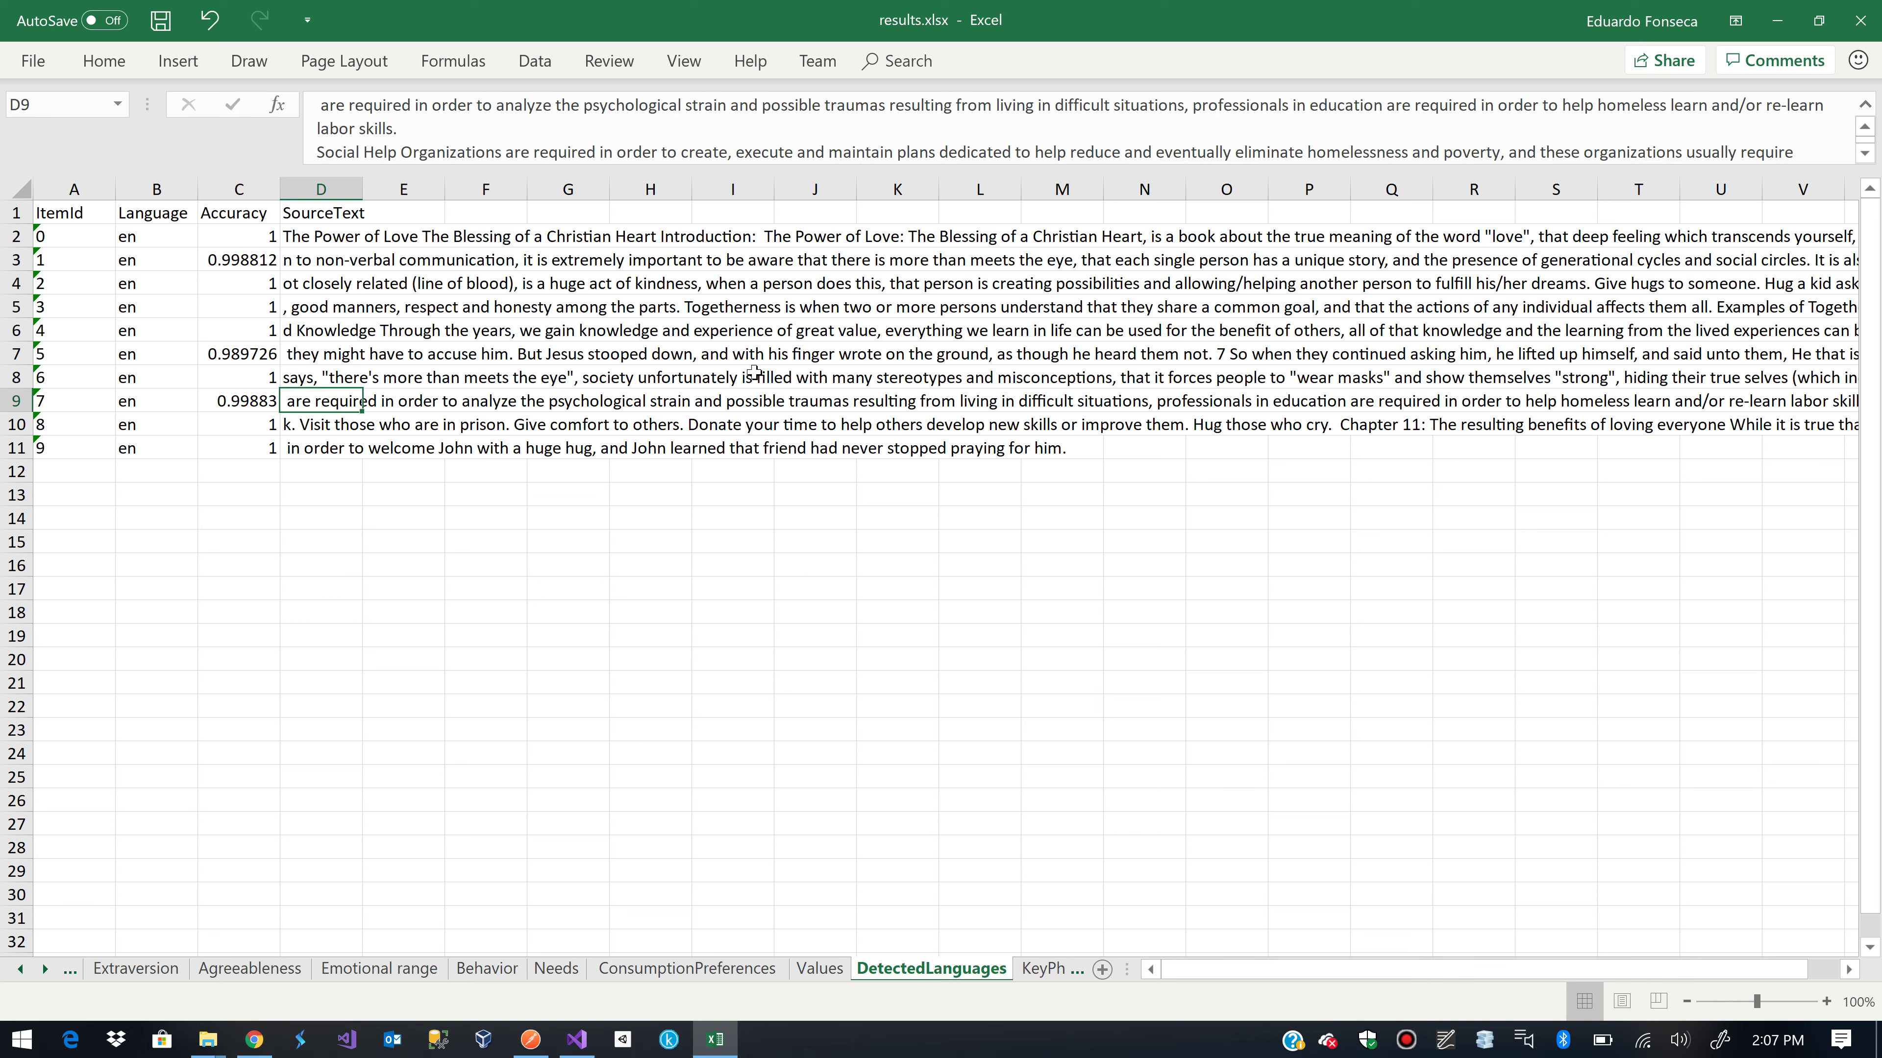
pyautogui.press('Up')
pyautogui.press('Up')
pyautogui.press('Up')
pyautogui.press('Up')
pyautogui.press('Up')
pyautogui.press('Up')
pyautogui.press('Up')
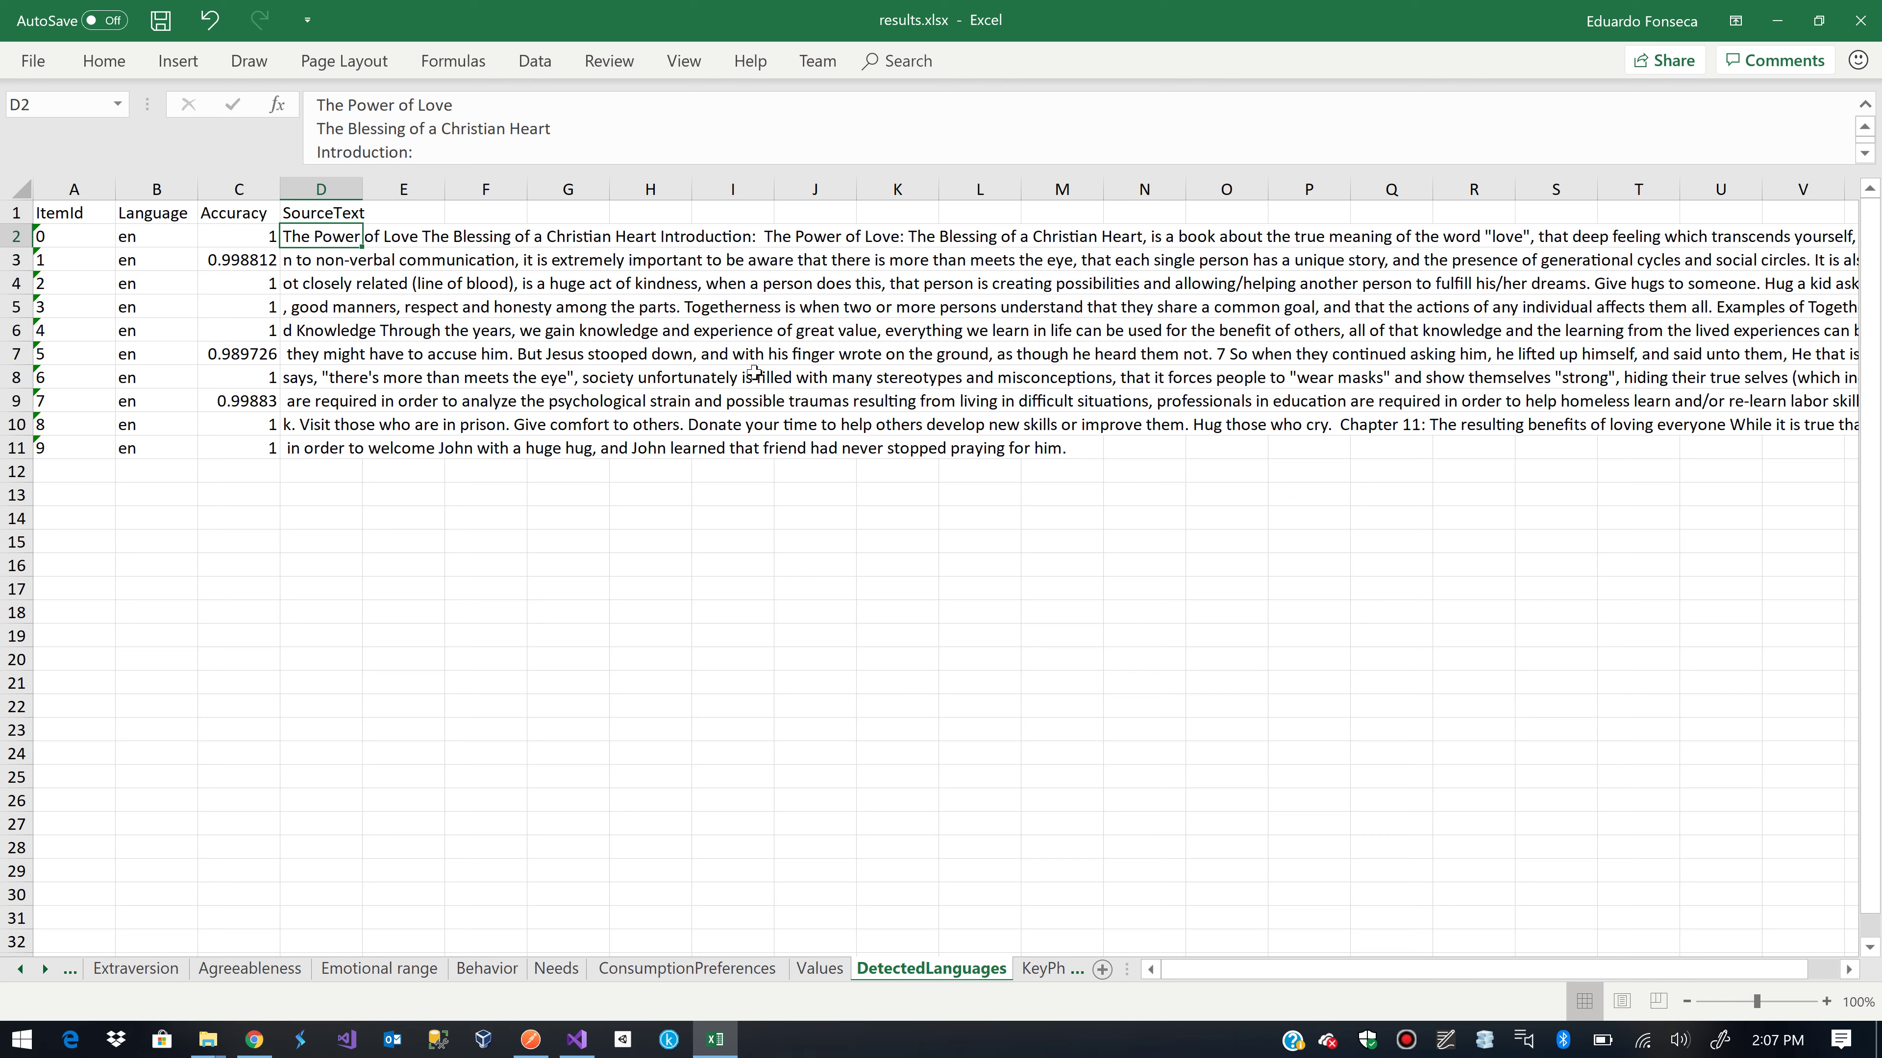
# Check detected language en and accuracy scores for items 0, 1, 7 and 9
pyautogui.press('Left')
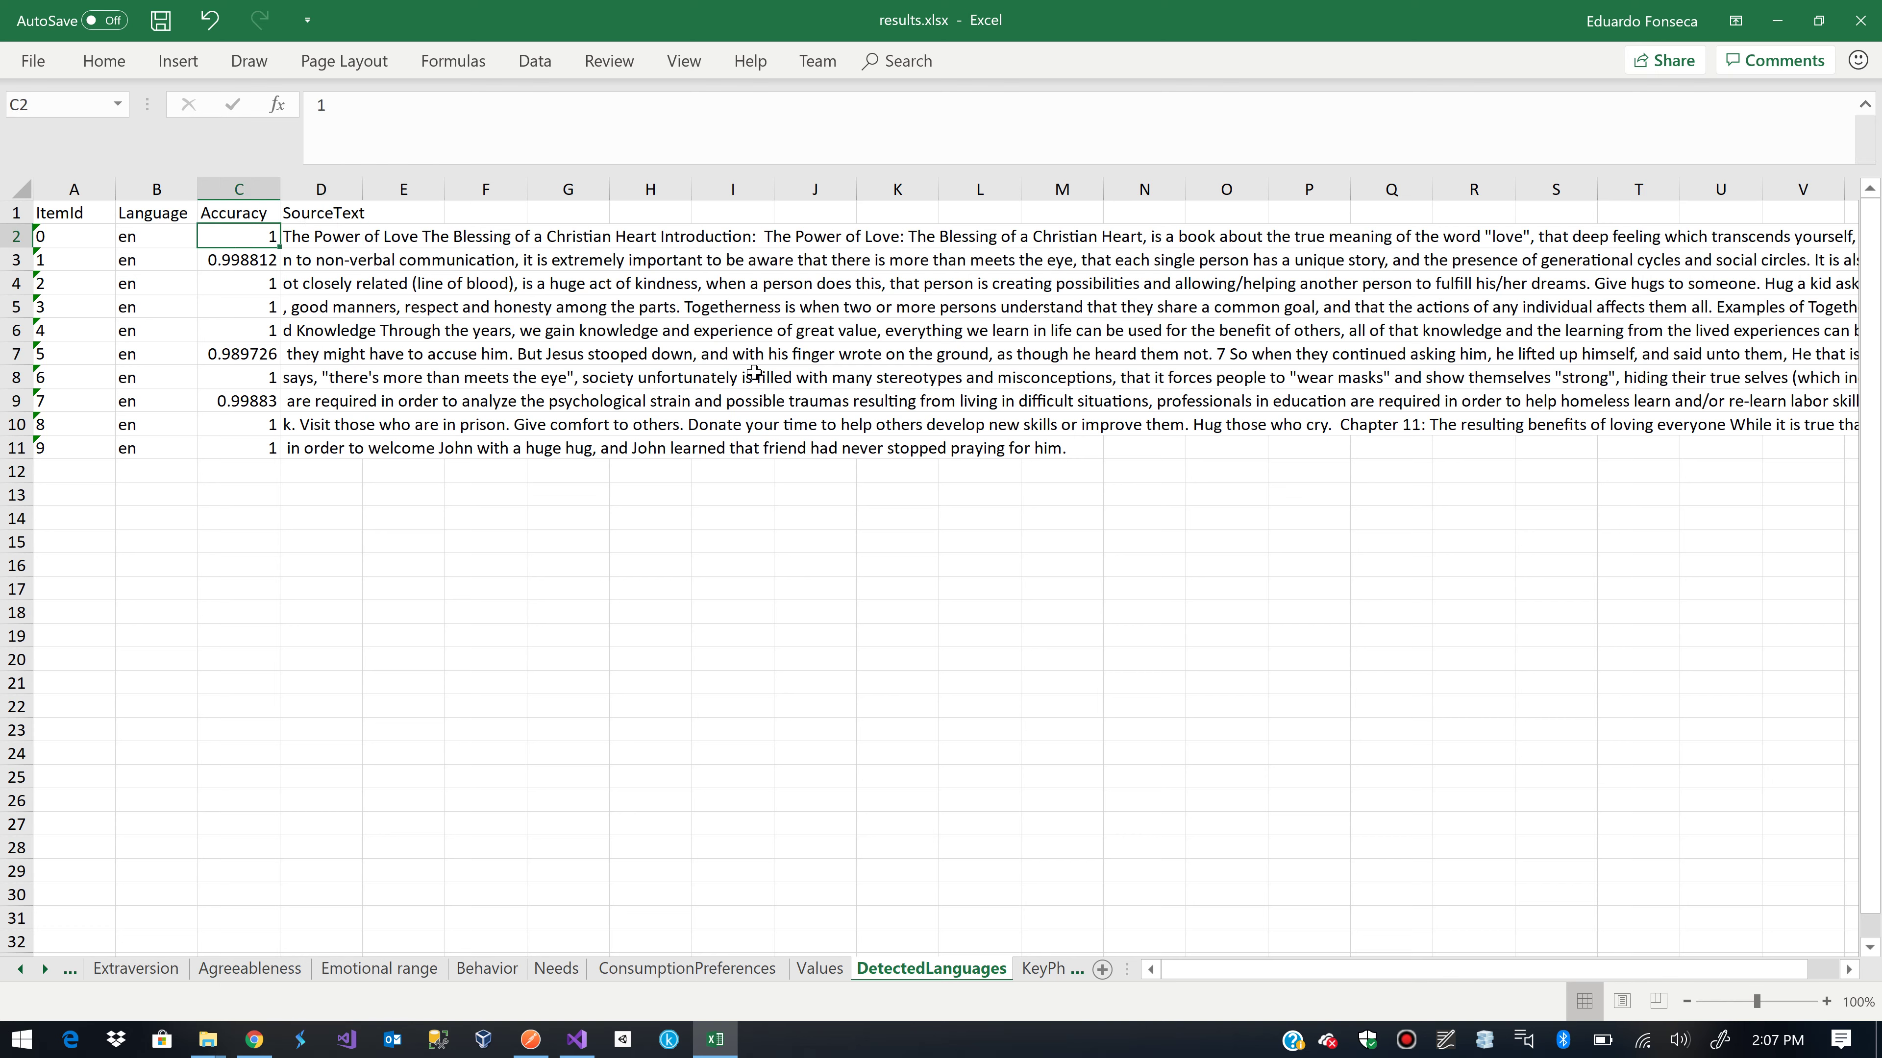
pyautogui.press('Left')
pyautogui.press('Right')
pyautogui.press('Down')
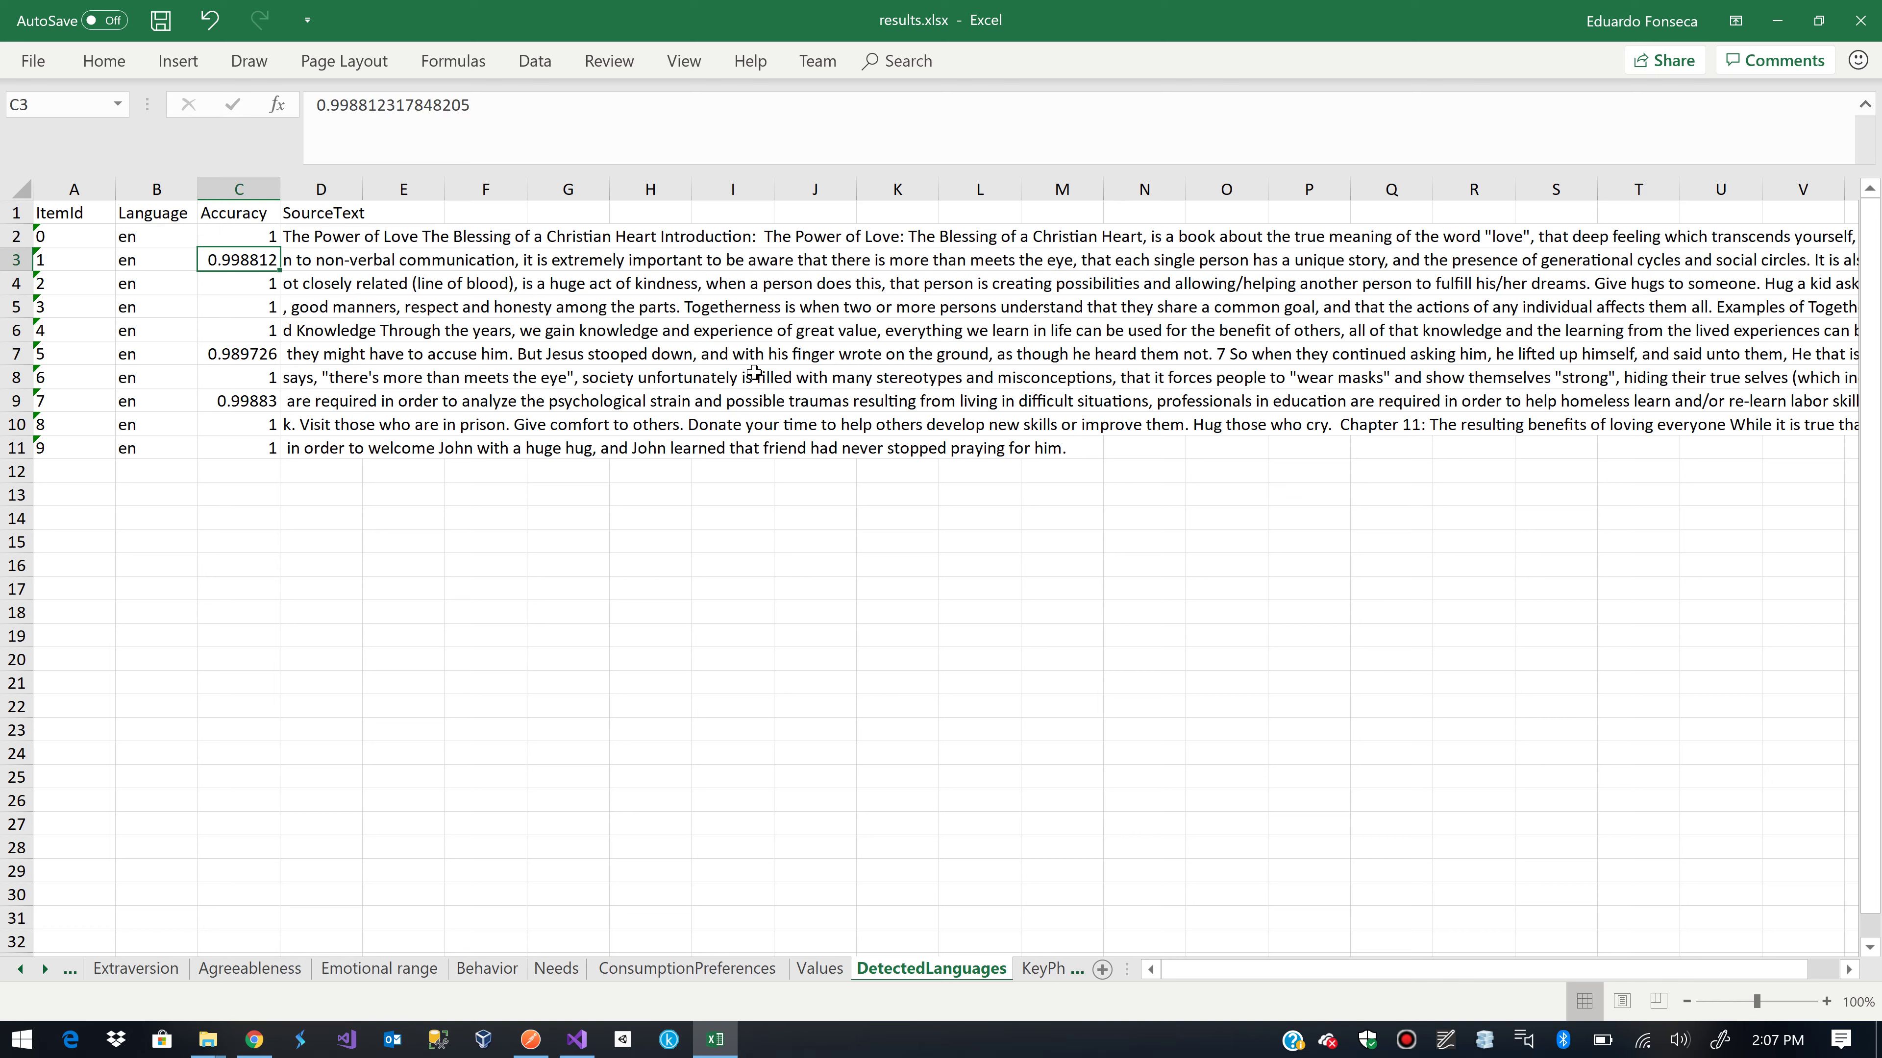
pyautogui.press('Right')
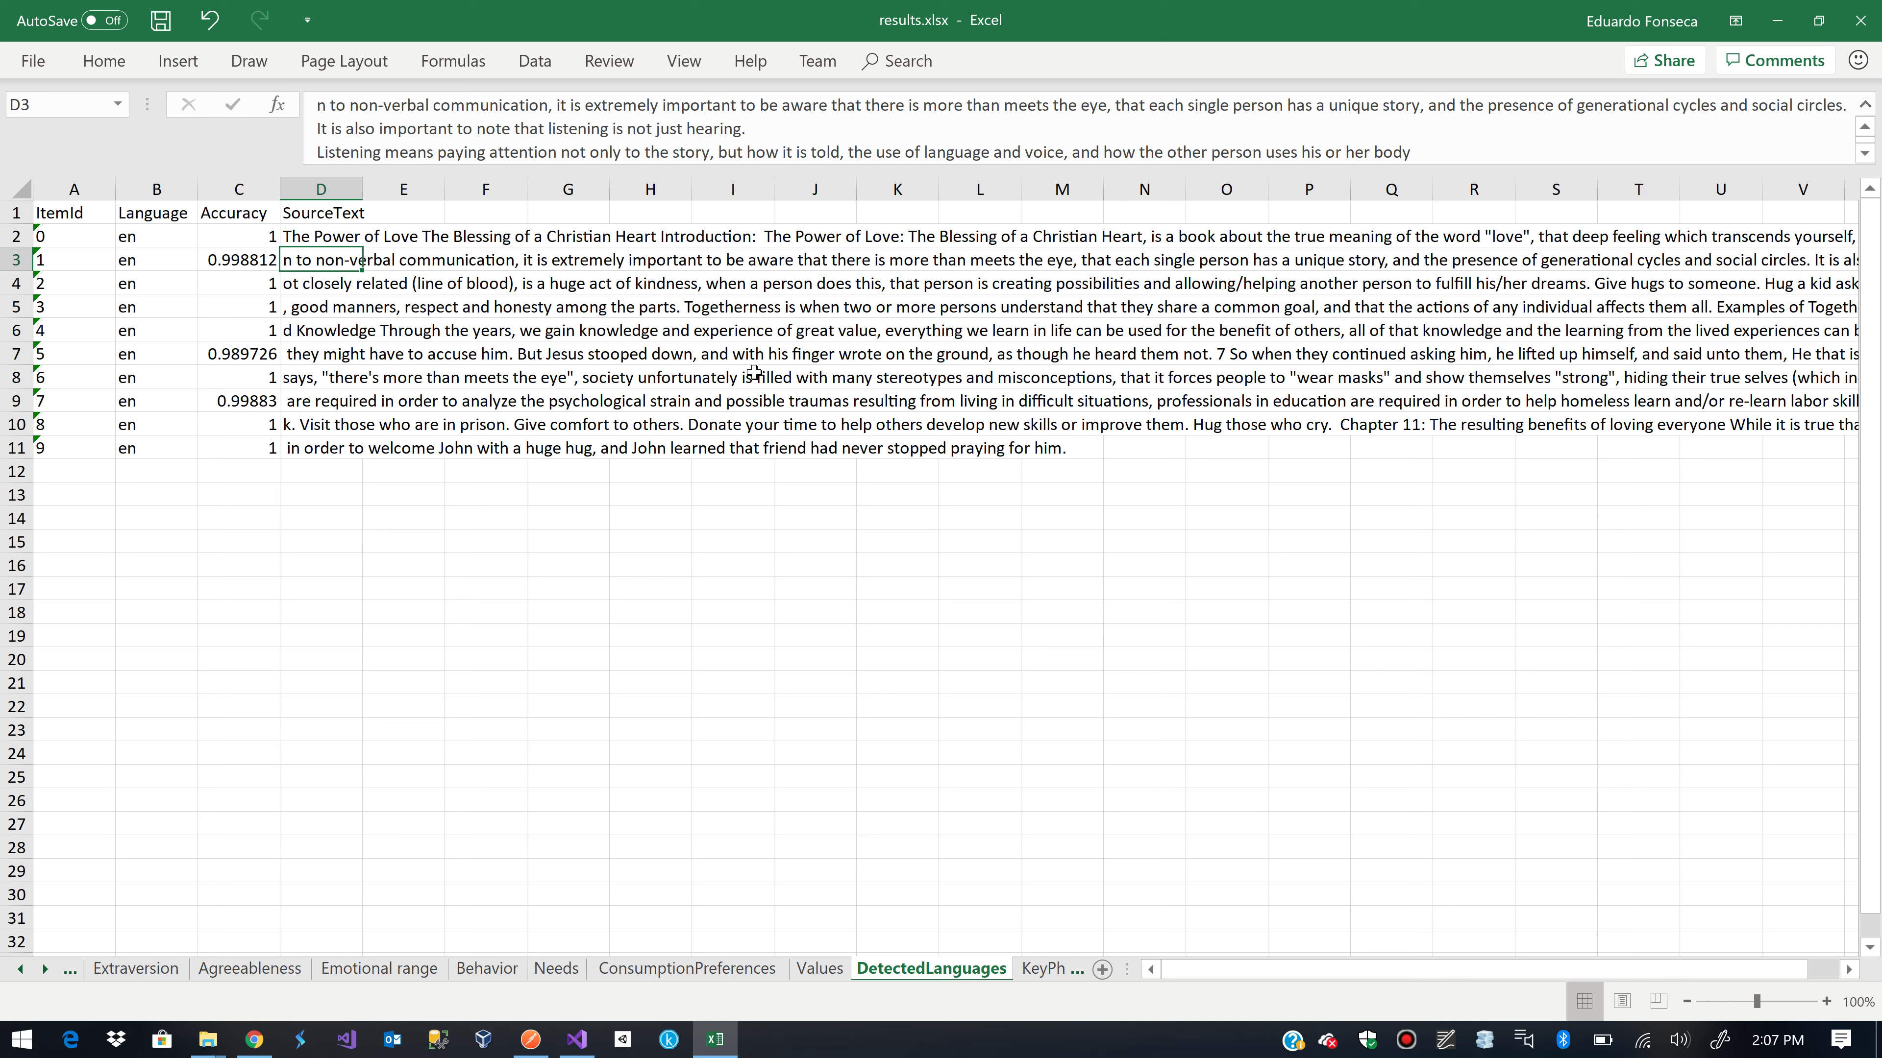
pyautogui.press('Left')
pyautogui.press('Left')
pyautogui.press('Right')
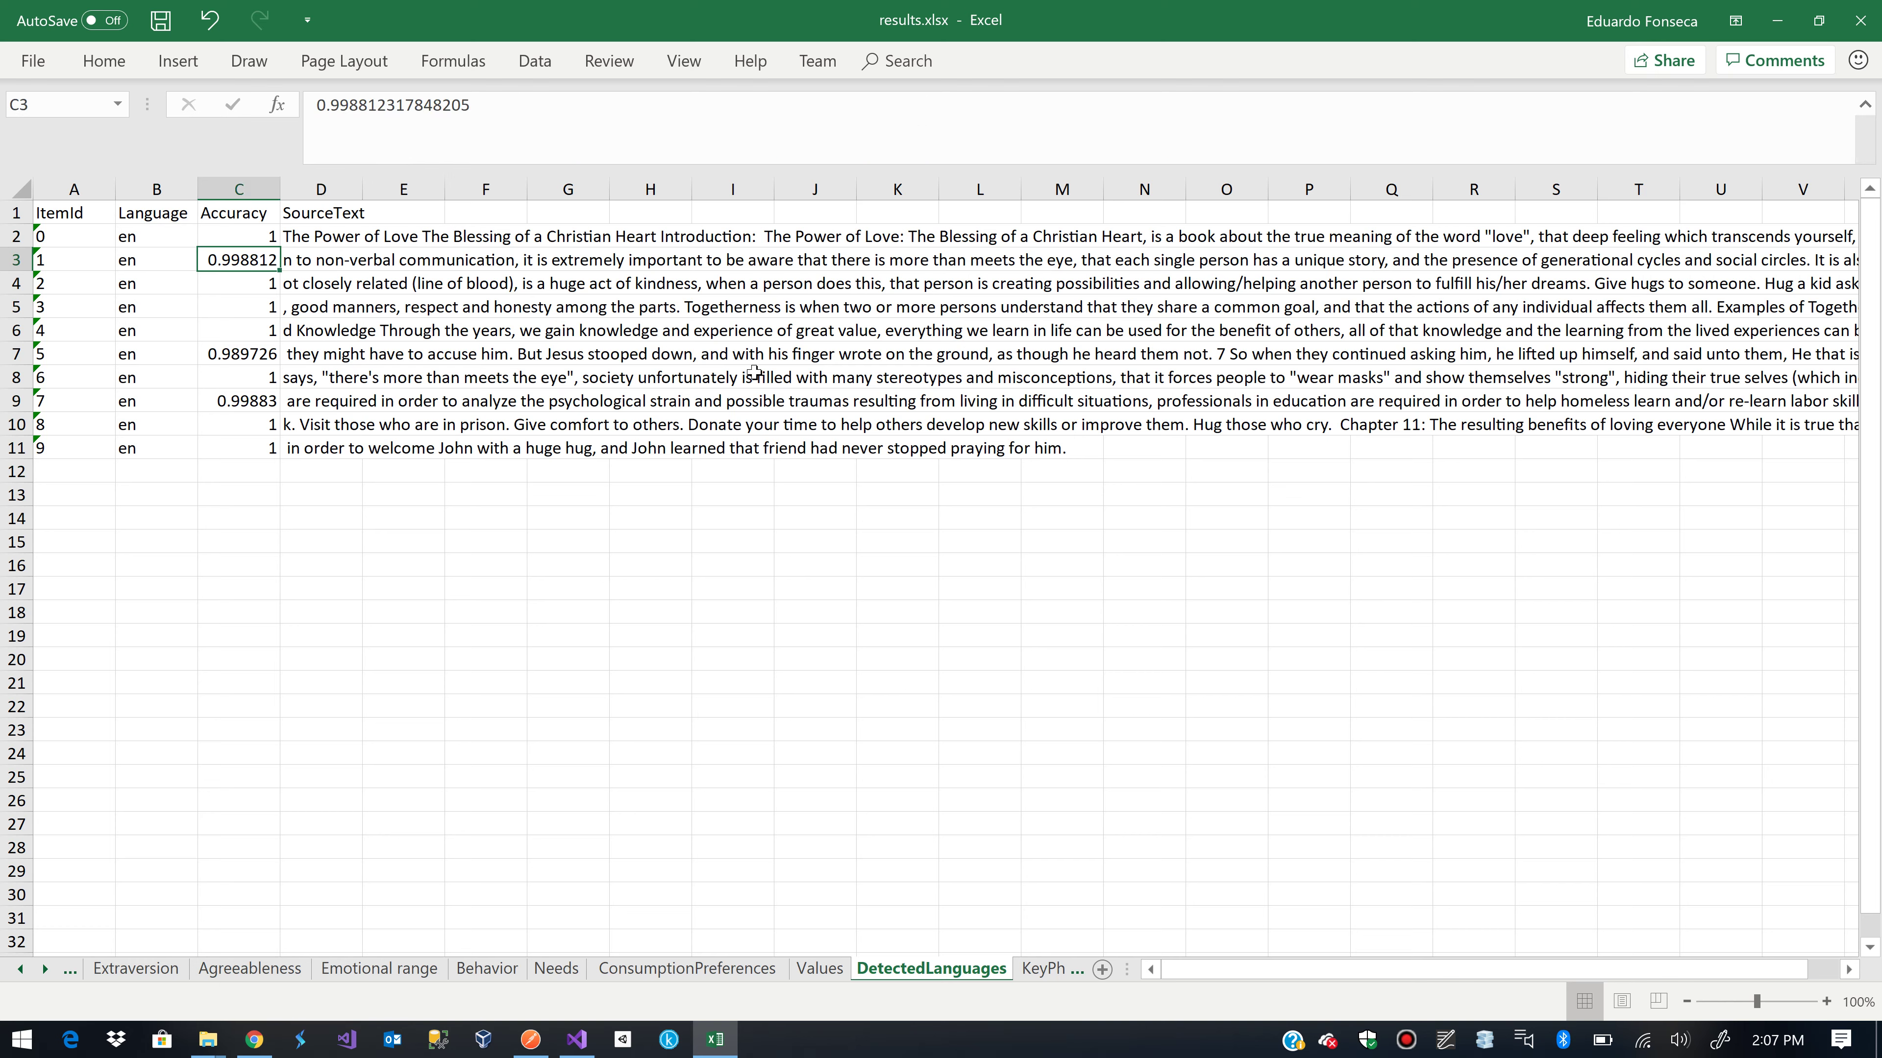
pyautogui.press('Down')
pyautogui.press('Down')
pyautogui.press('Down')
pyautogui.press('Down')
pyautogui.press('Down')
pyautogui.press('Down')
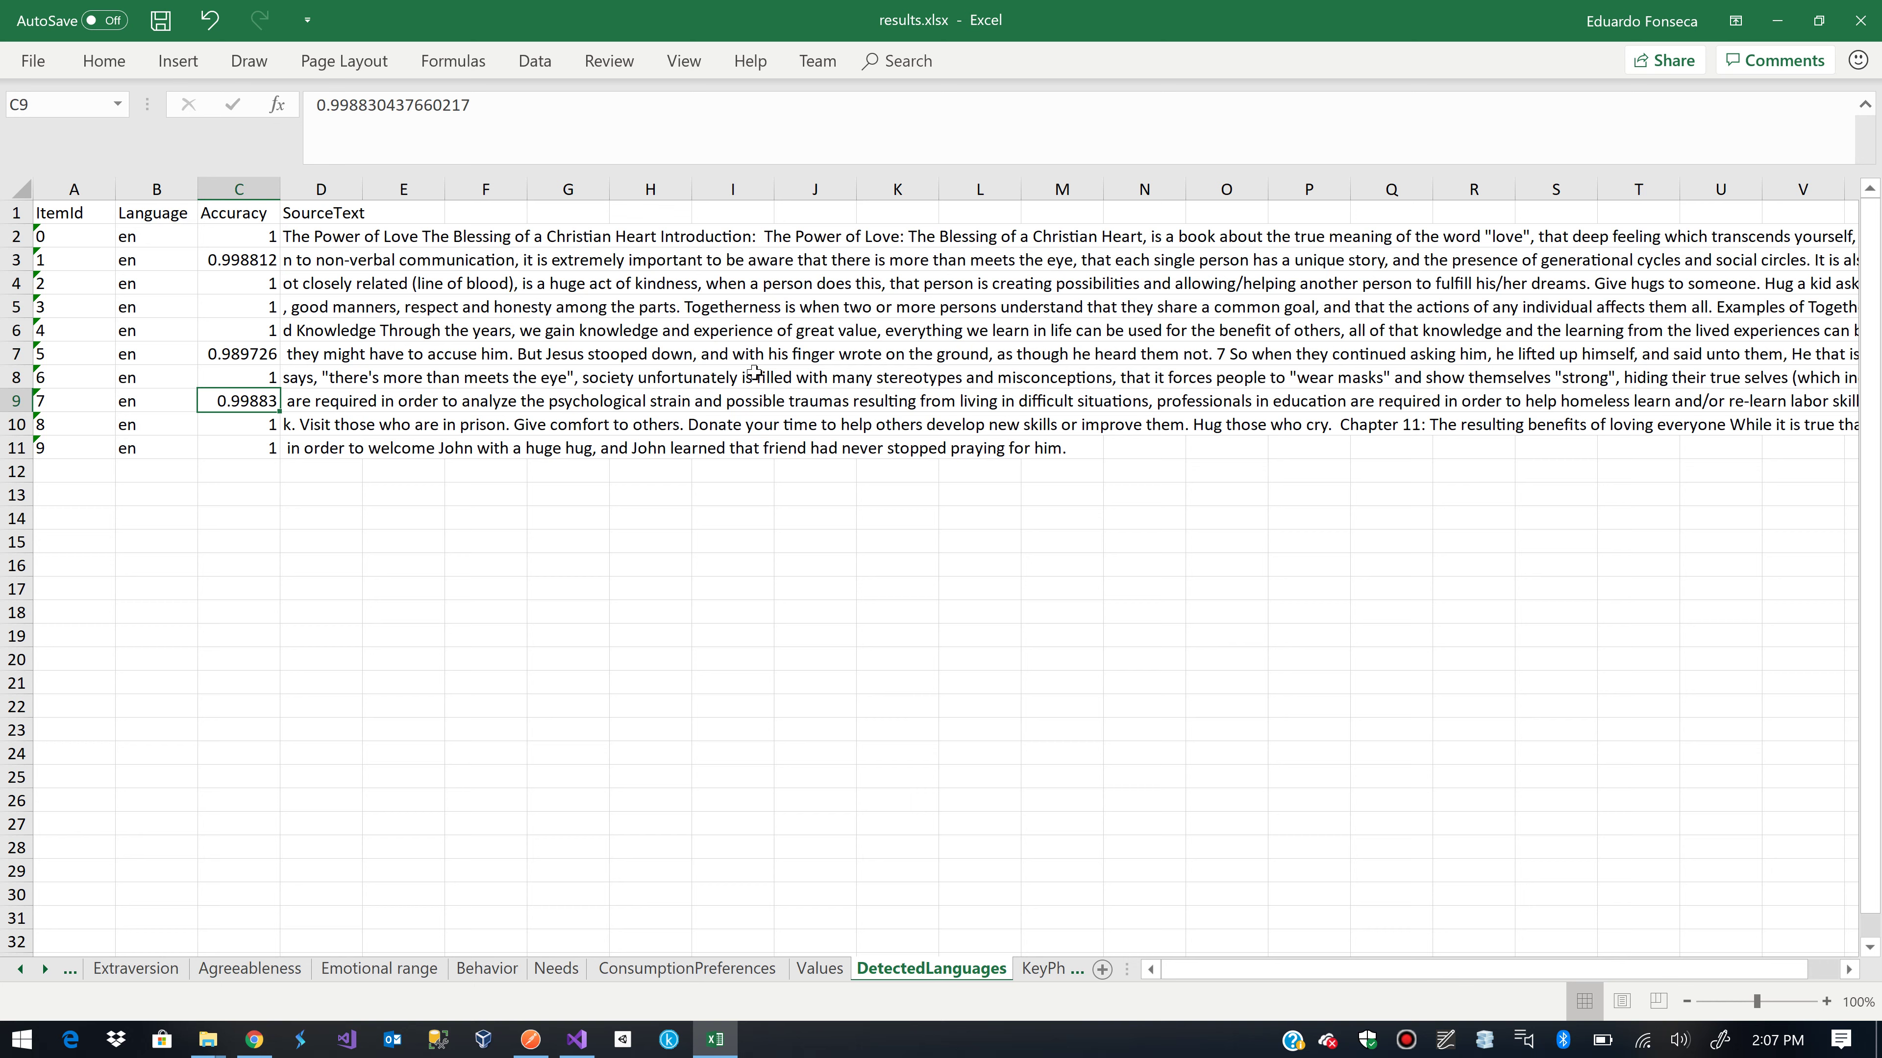
pyautogui.press('Right')
pyautogui.press('Left')
pyautogui.press('Down')
pyautogui.press('Down')
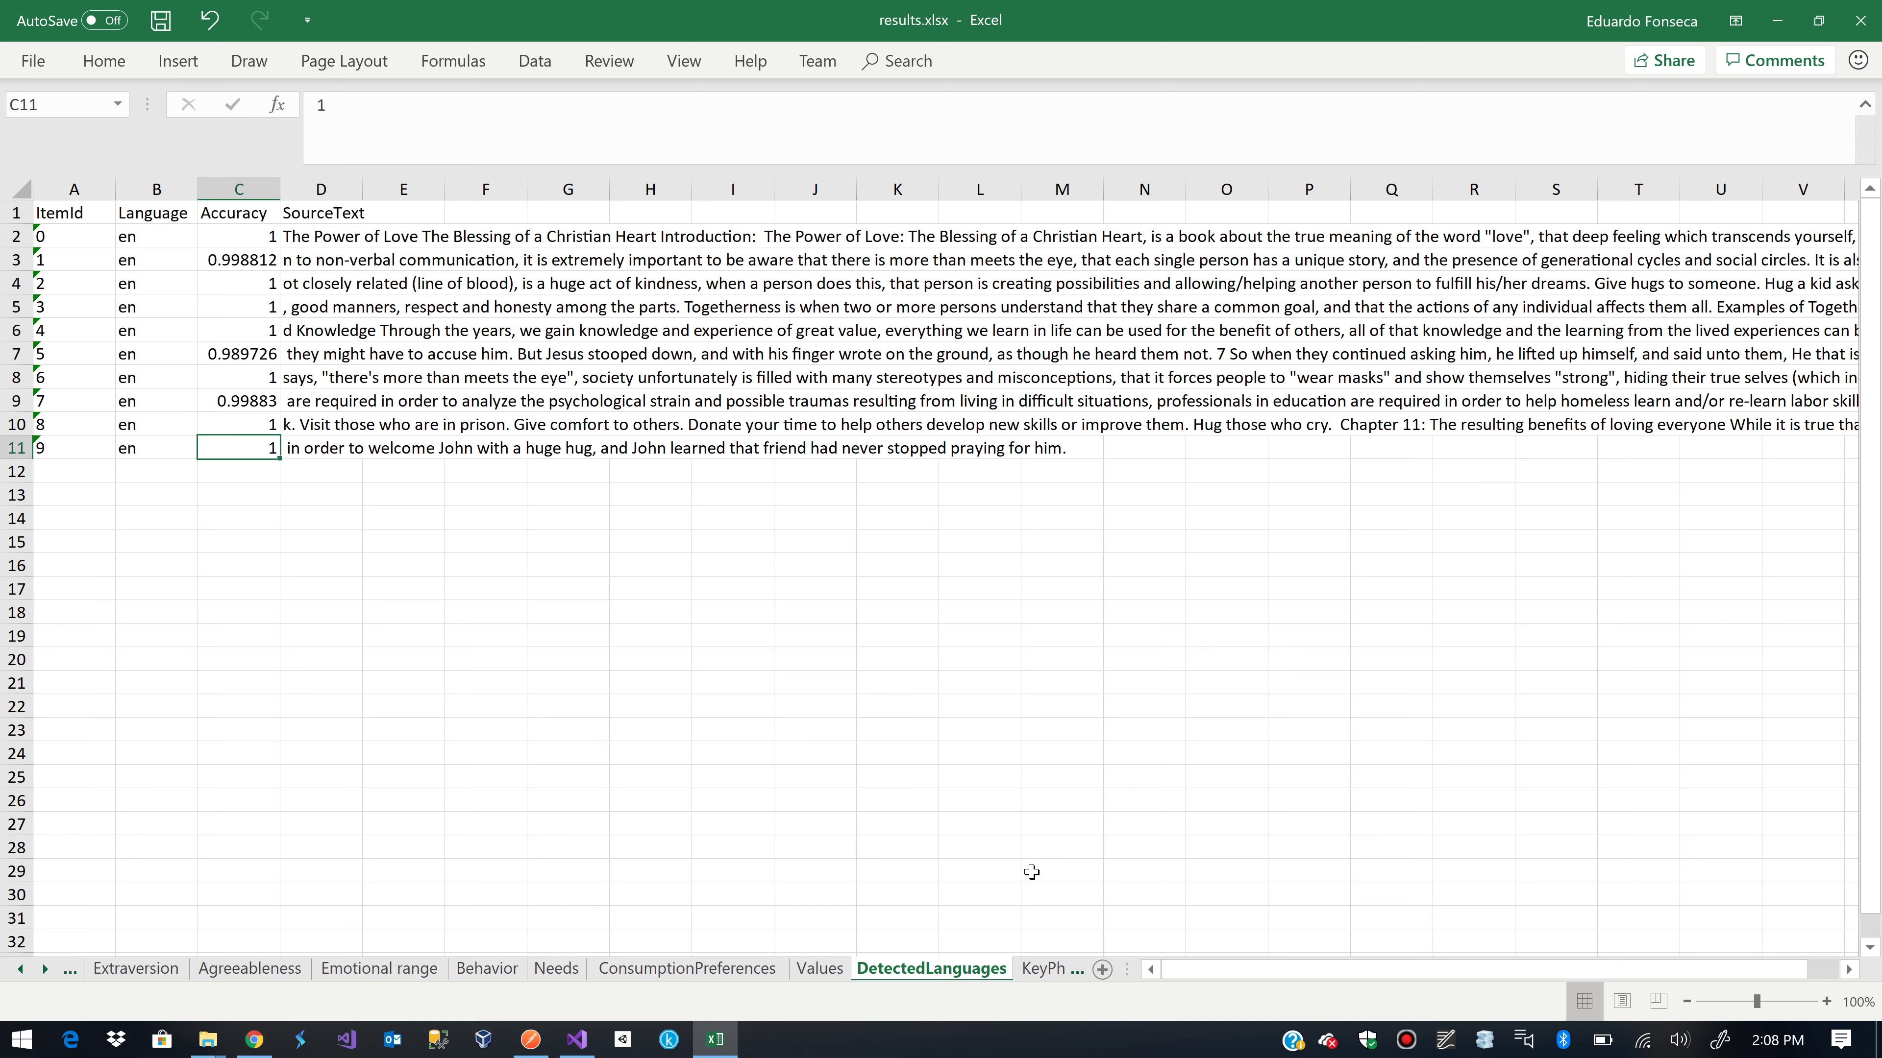
# Open the KeyPhrases sheet and AutoFit the Key Phrase column B
pyautogui.click(1039, 970)
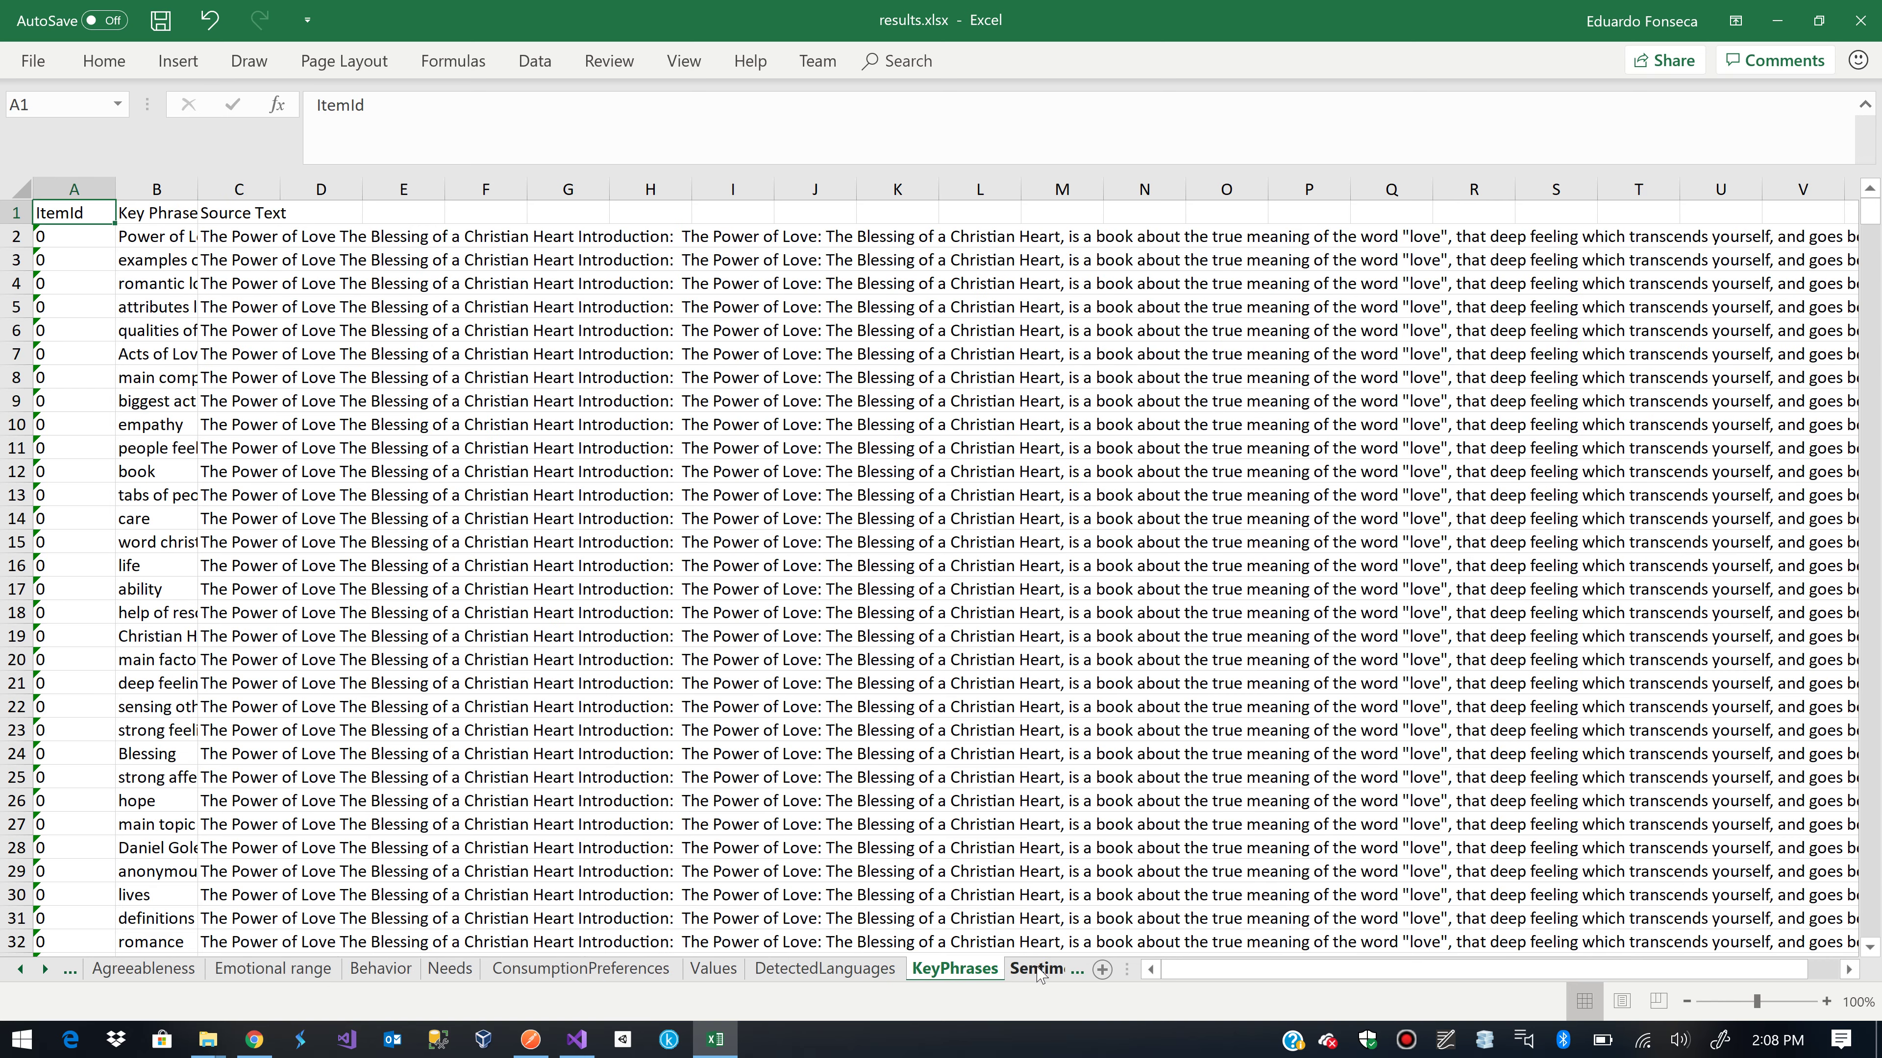
pyautogui.press('Down')
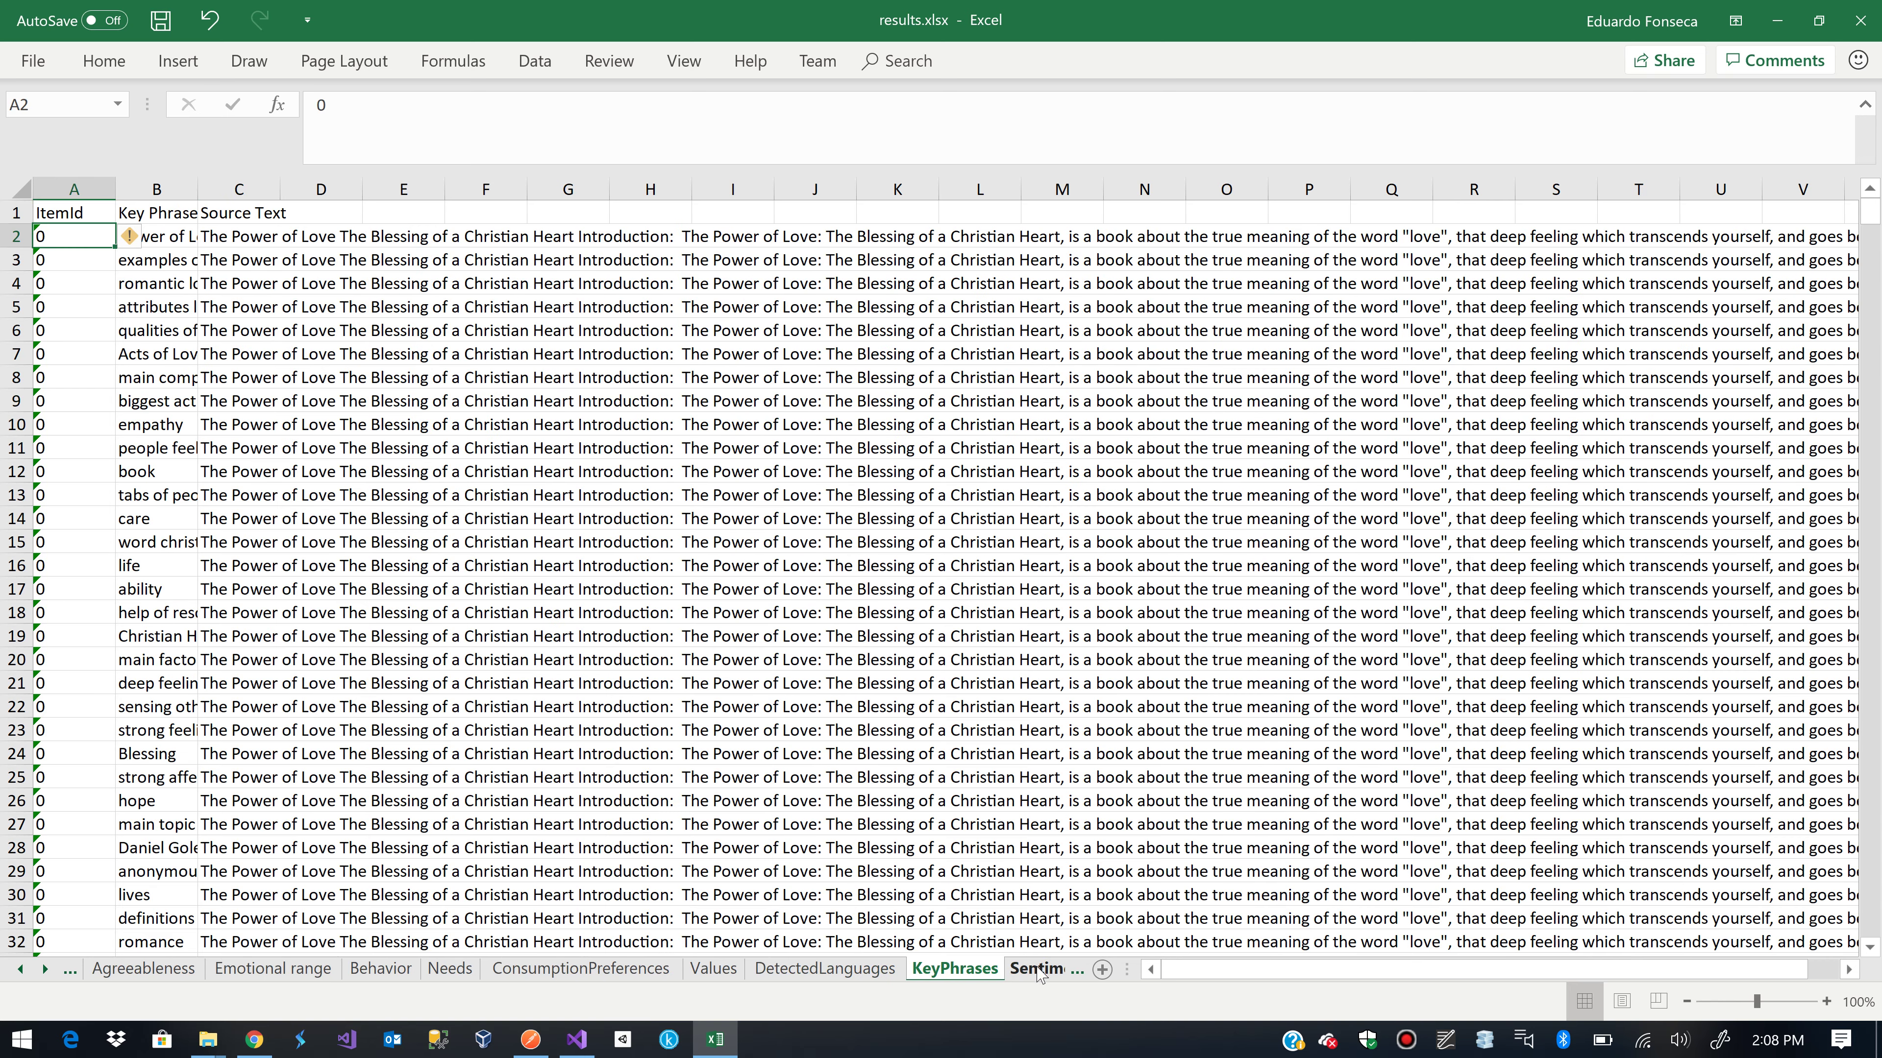
pyautogui.press('Right')
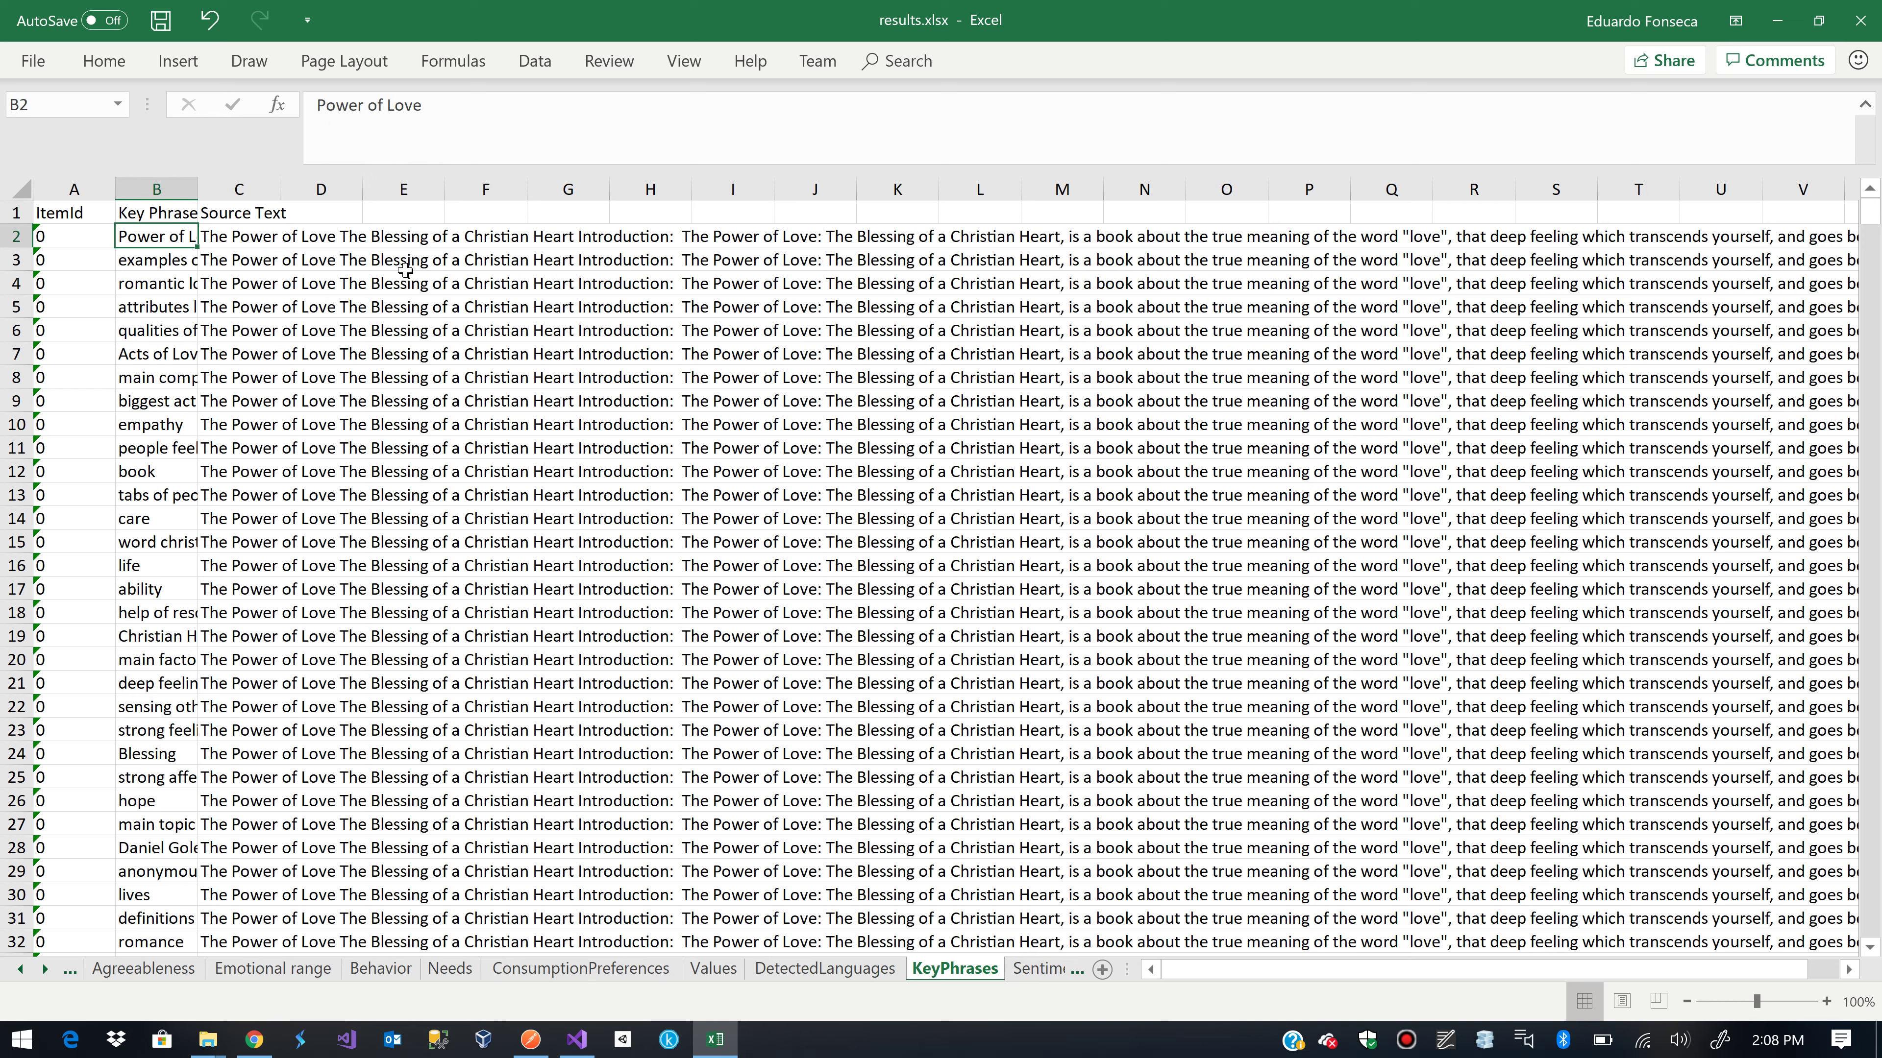
pyautogui.doubleClick(194, 190)
pyautogui.press('Right')
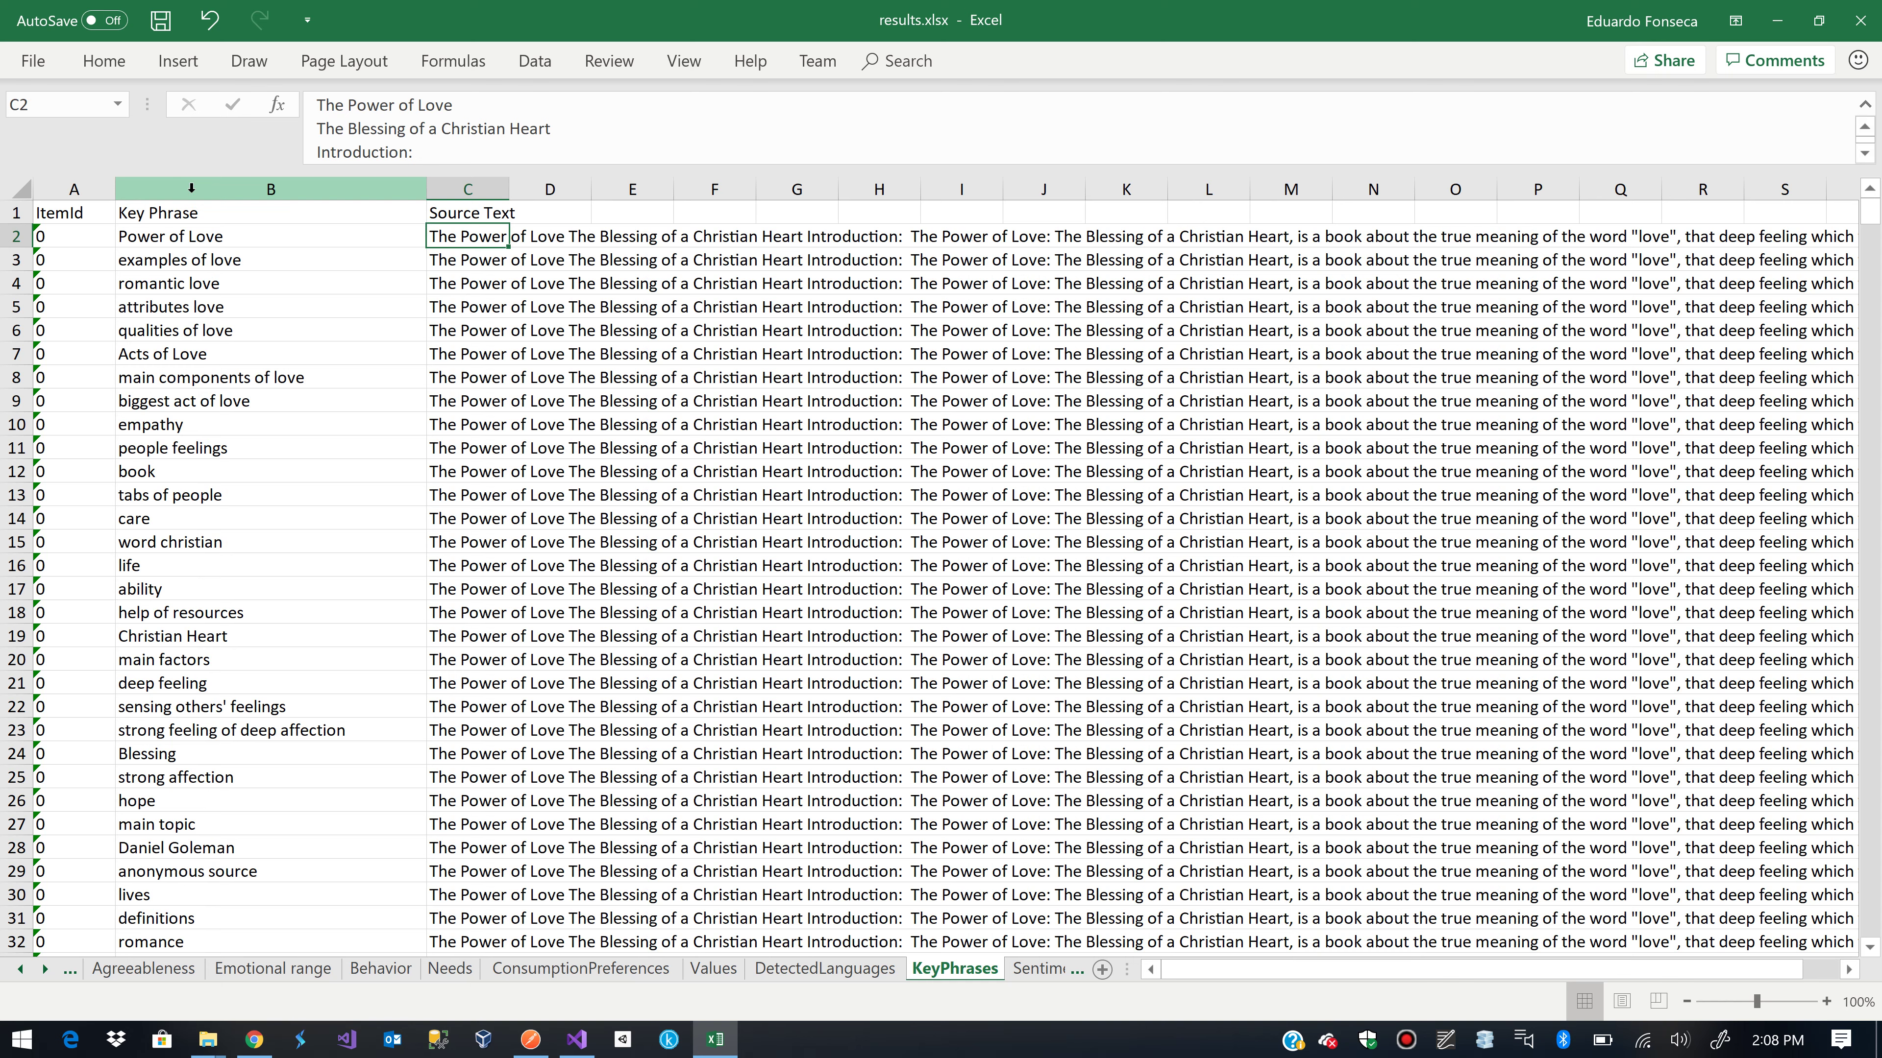
pyautogui.press('Left')
pyautogui.press('Right')
# Compare the key phrases Power of Love and examples of love with their source texts
pyautogui.press('Down')
pyautogui.press('Down')
pyautogui.press('Down')
pyautogui.press('Down')
pyautogui.press('Down')
pyautogui.press('Down')
pyautogui.press('Down')
pyautogui.press('Down')
pyautogui.press('Down')
pyautogui.press('Down')
pyautogui.press('Down')
pyautogui.press('Down')
pyautogui.press('Down')
pyautogui.press('Down')
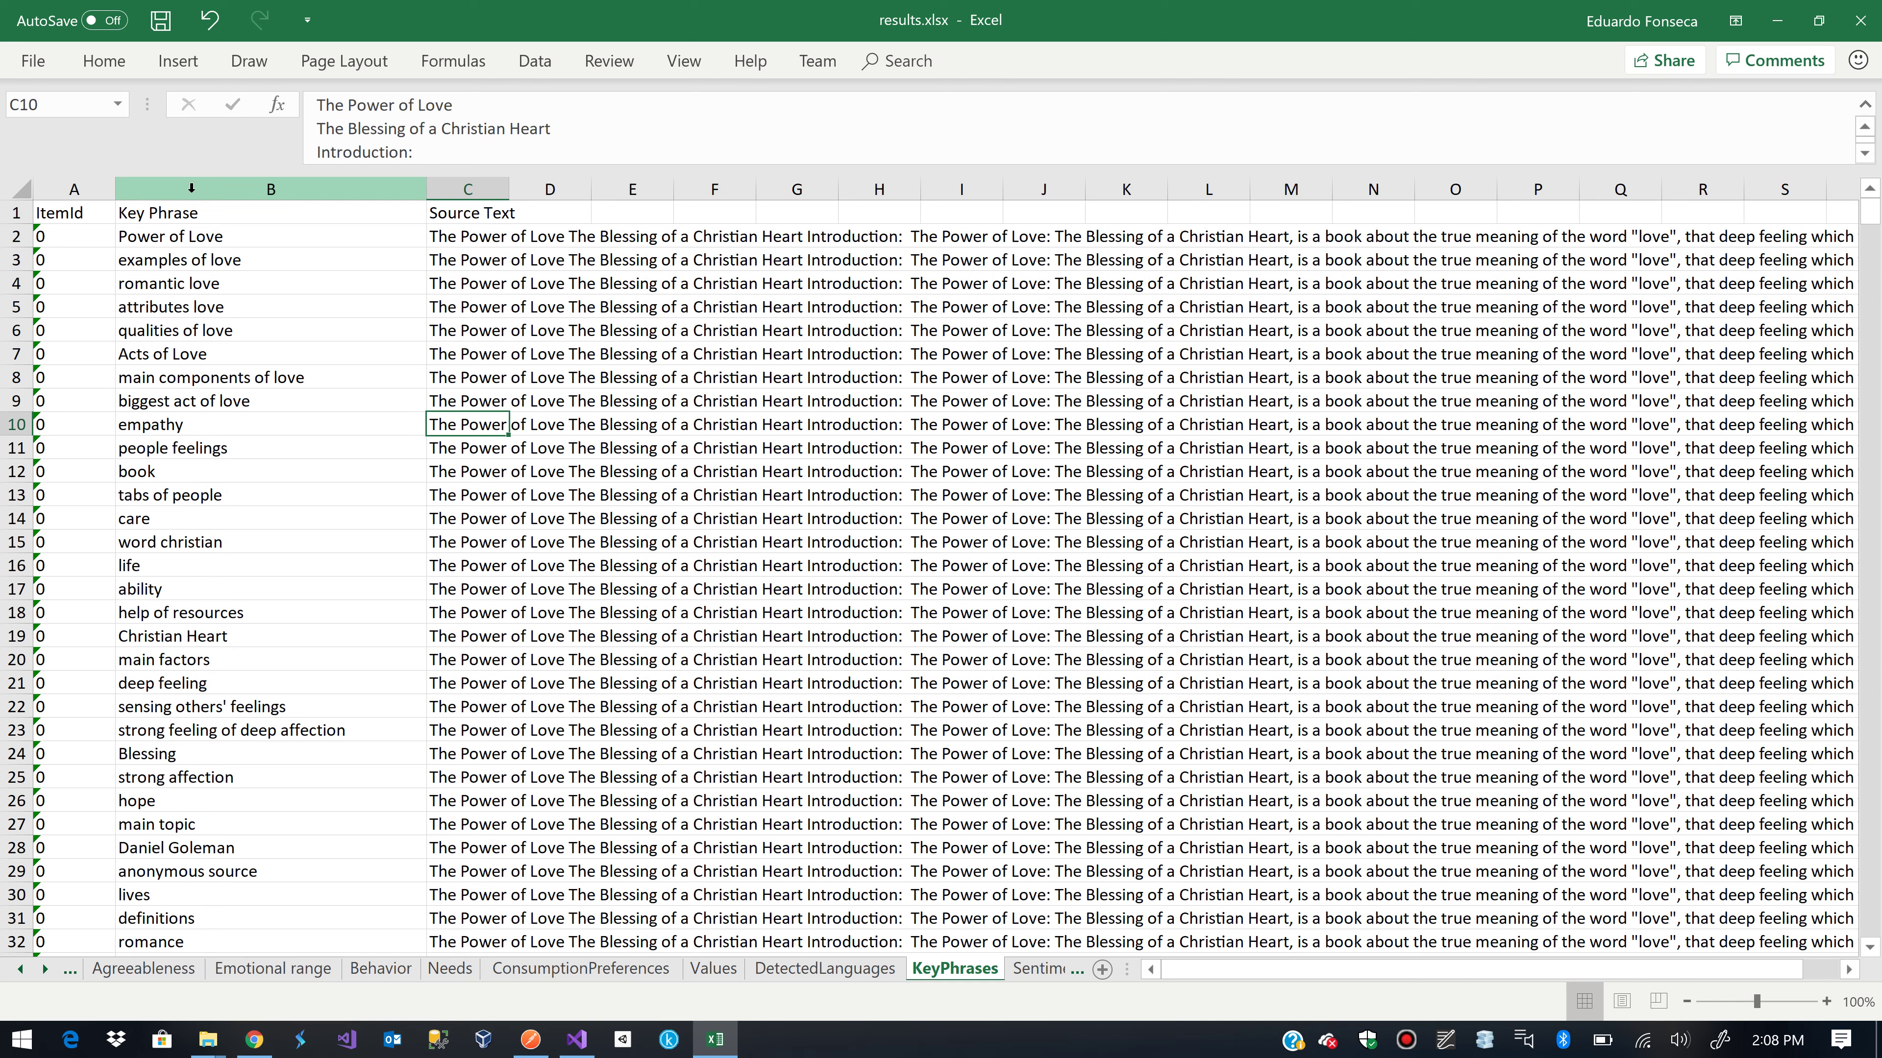
pyautogui.press('Up')
pyautogui.press('Up')
pyautogui.press('Up')
pyautogui.press('Up')
pyautogui.press('Up')
pyautogui.press('Up')
pyautogui.press('Up')
pyautogui.press('Up')
pyautogui.press('Up')
pyautogui.press('Up')
pyautogui.press('Up')
pyautogui.press('Up')
pyautogui.press('Up')
pyautogui.press('Up')
pyautogui.press('Up')
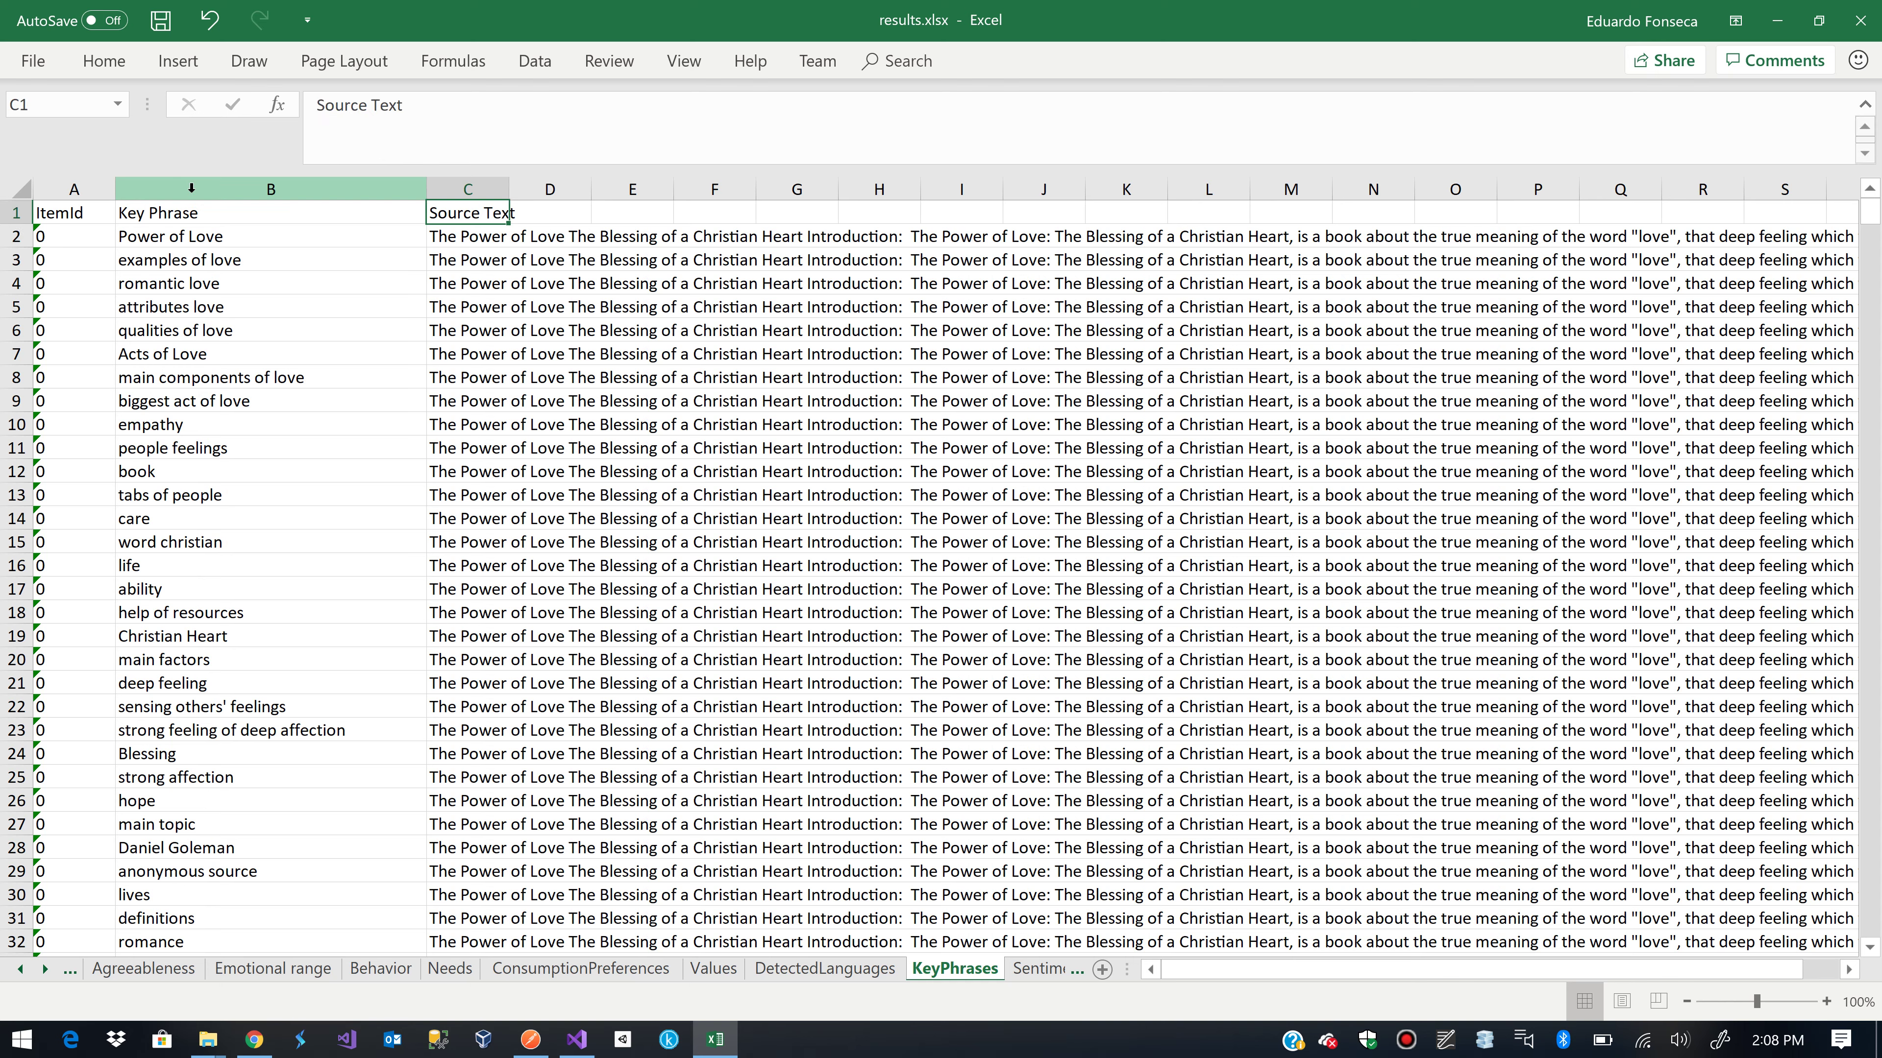
pyautogui.press('Down')
pyautogui.press('Down')
pyautogui.press('Down')
pyautogui.press('Up')
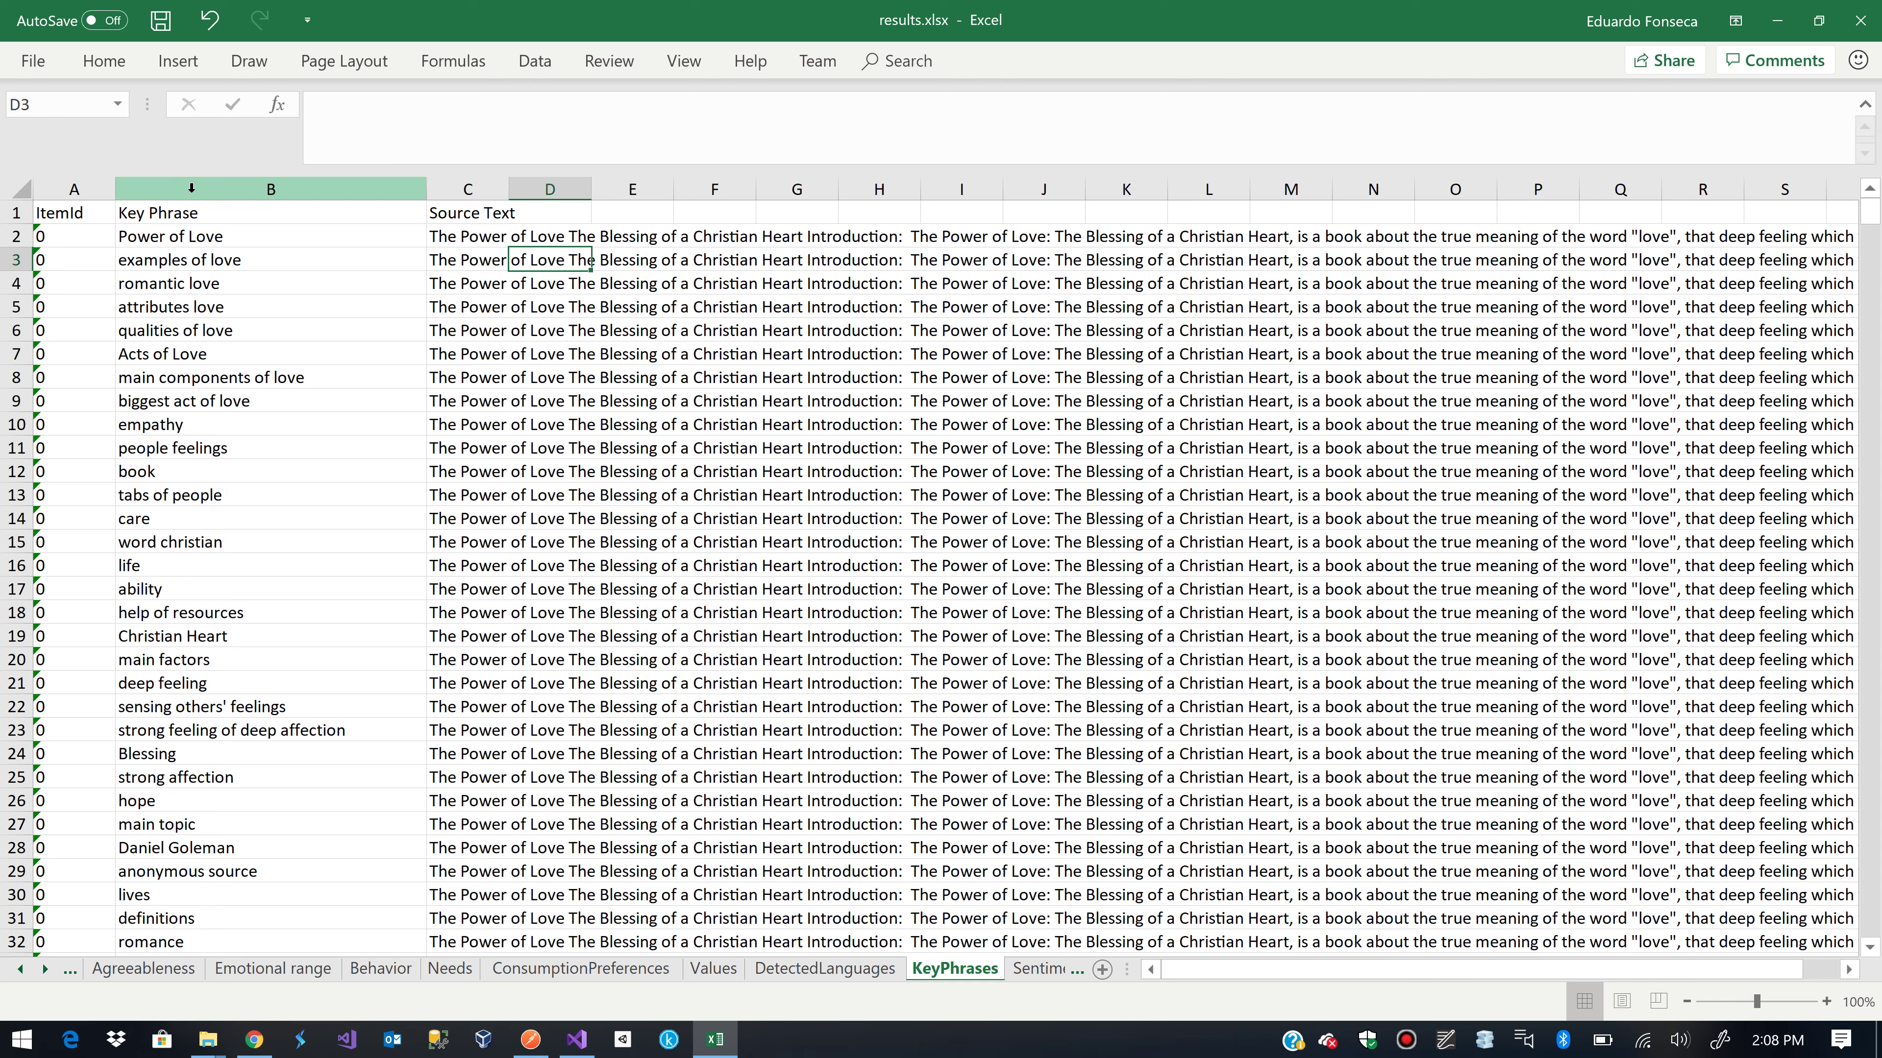
pyautogui.press('Up')
pyautogui.press('Left')
pyautogui.press('Down')
pyautogui.press('Down')
pyautogui.press('Down')
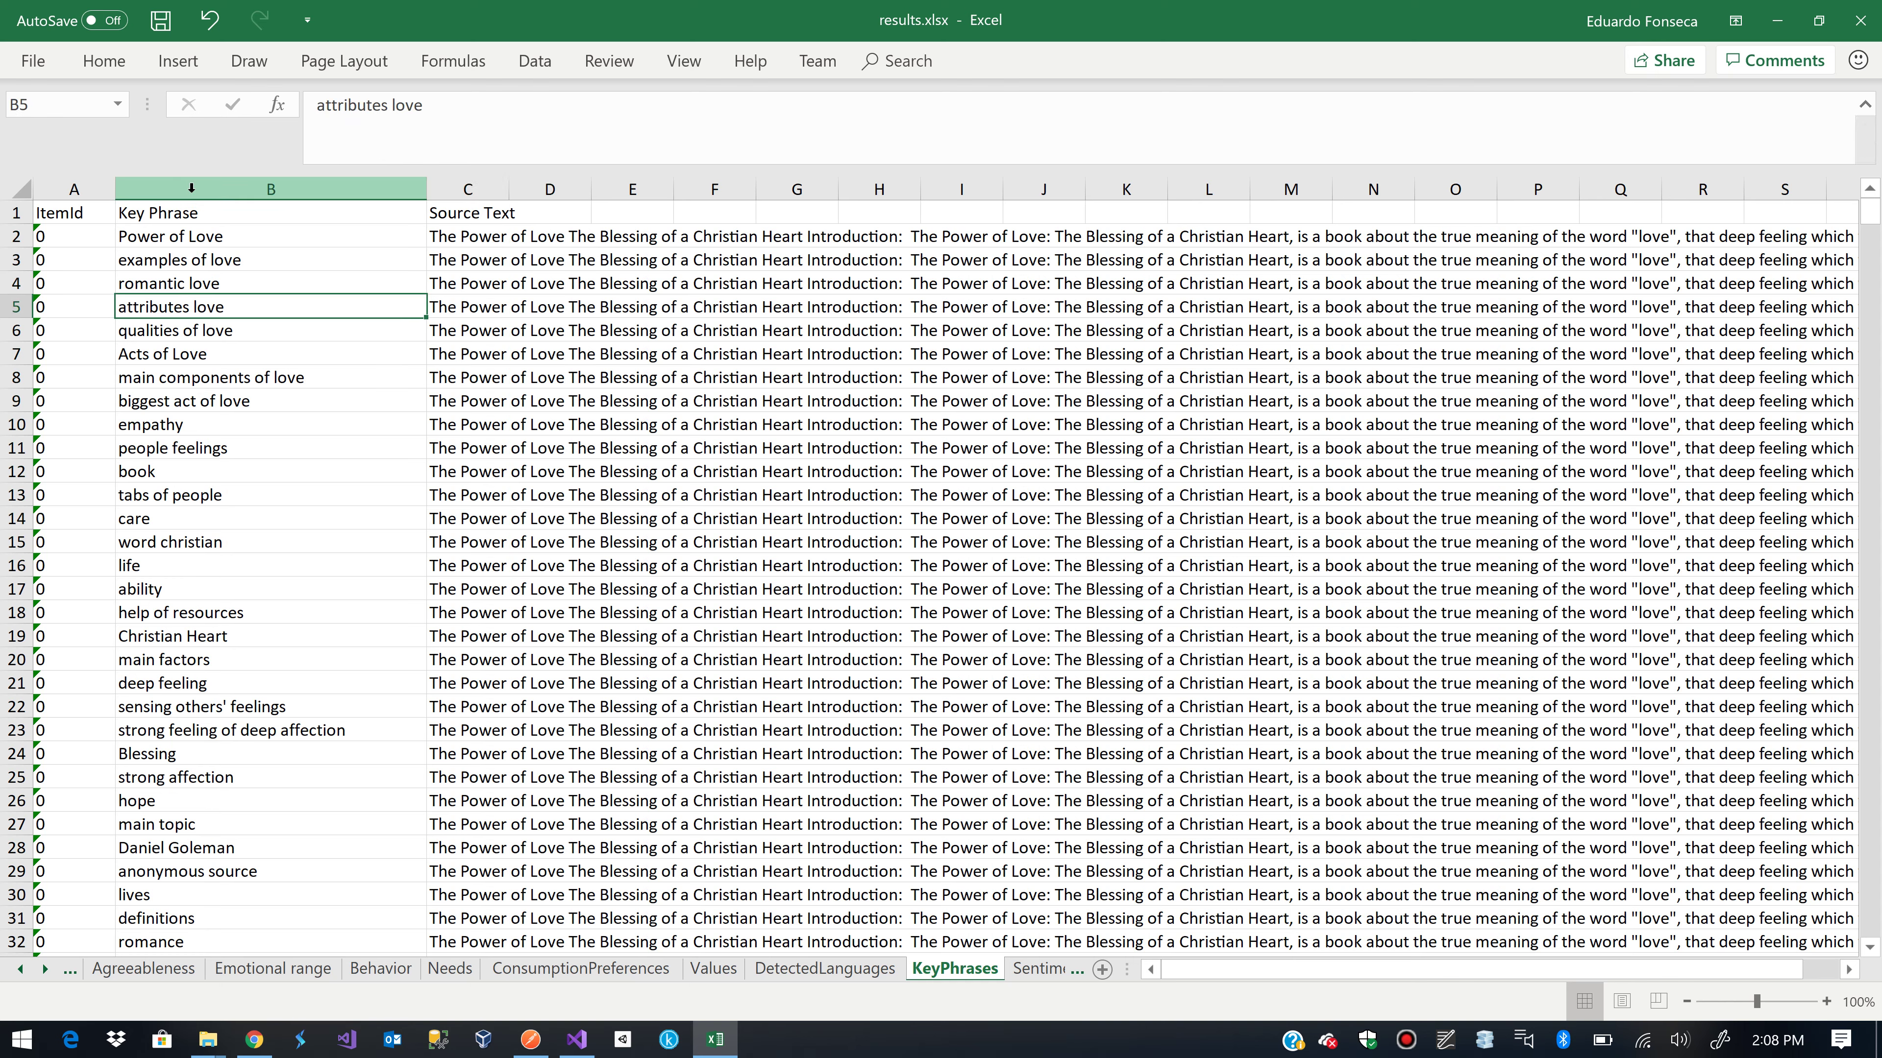
pyautogui.press('Up')
pyautogui.press('Up')
pyautogui.press('Up')
pyautogui.press('Right')
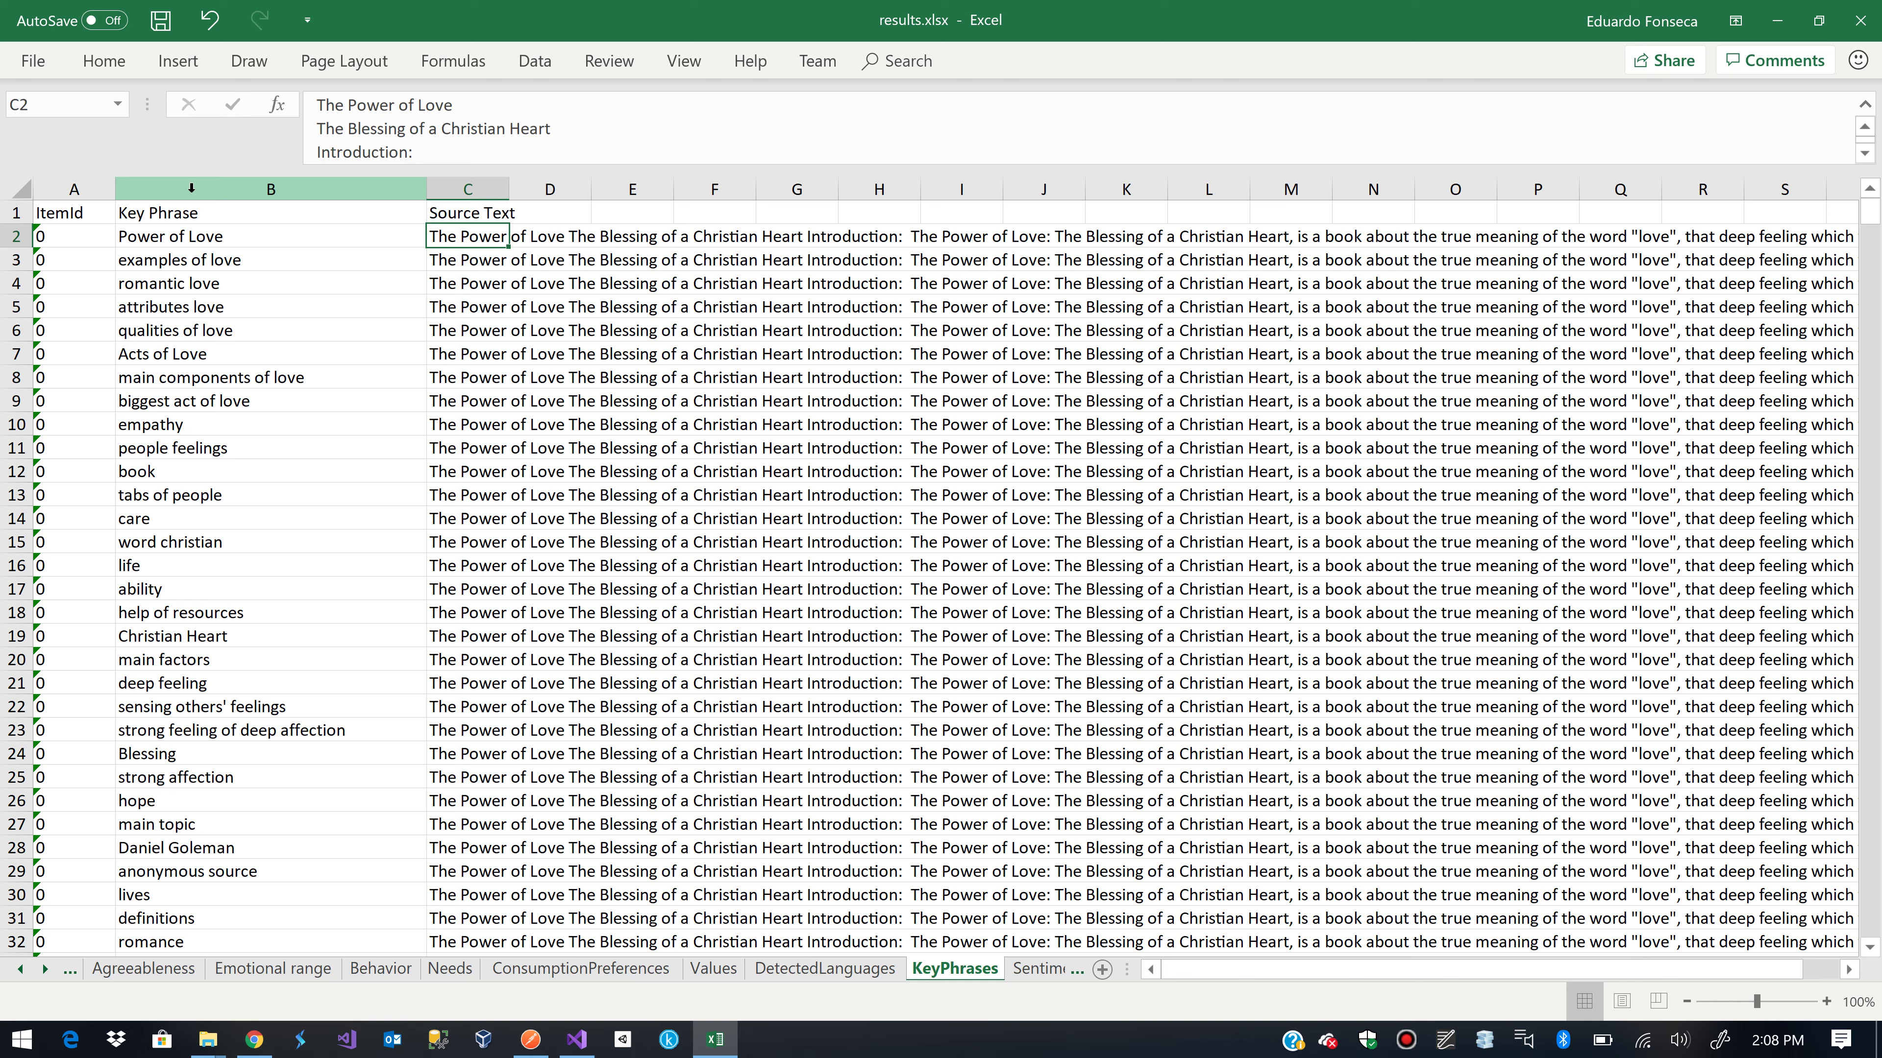
pyautogui.press('Left')
pyautogui.press('Down')
pyautogui.press('Right')
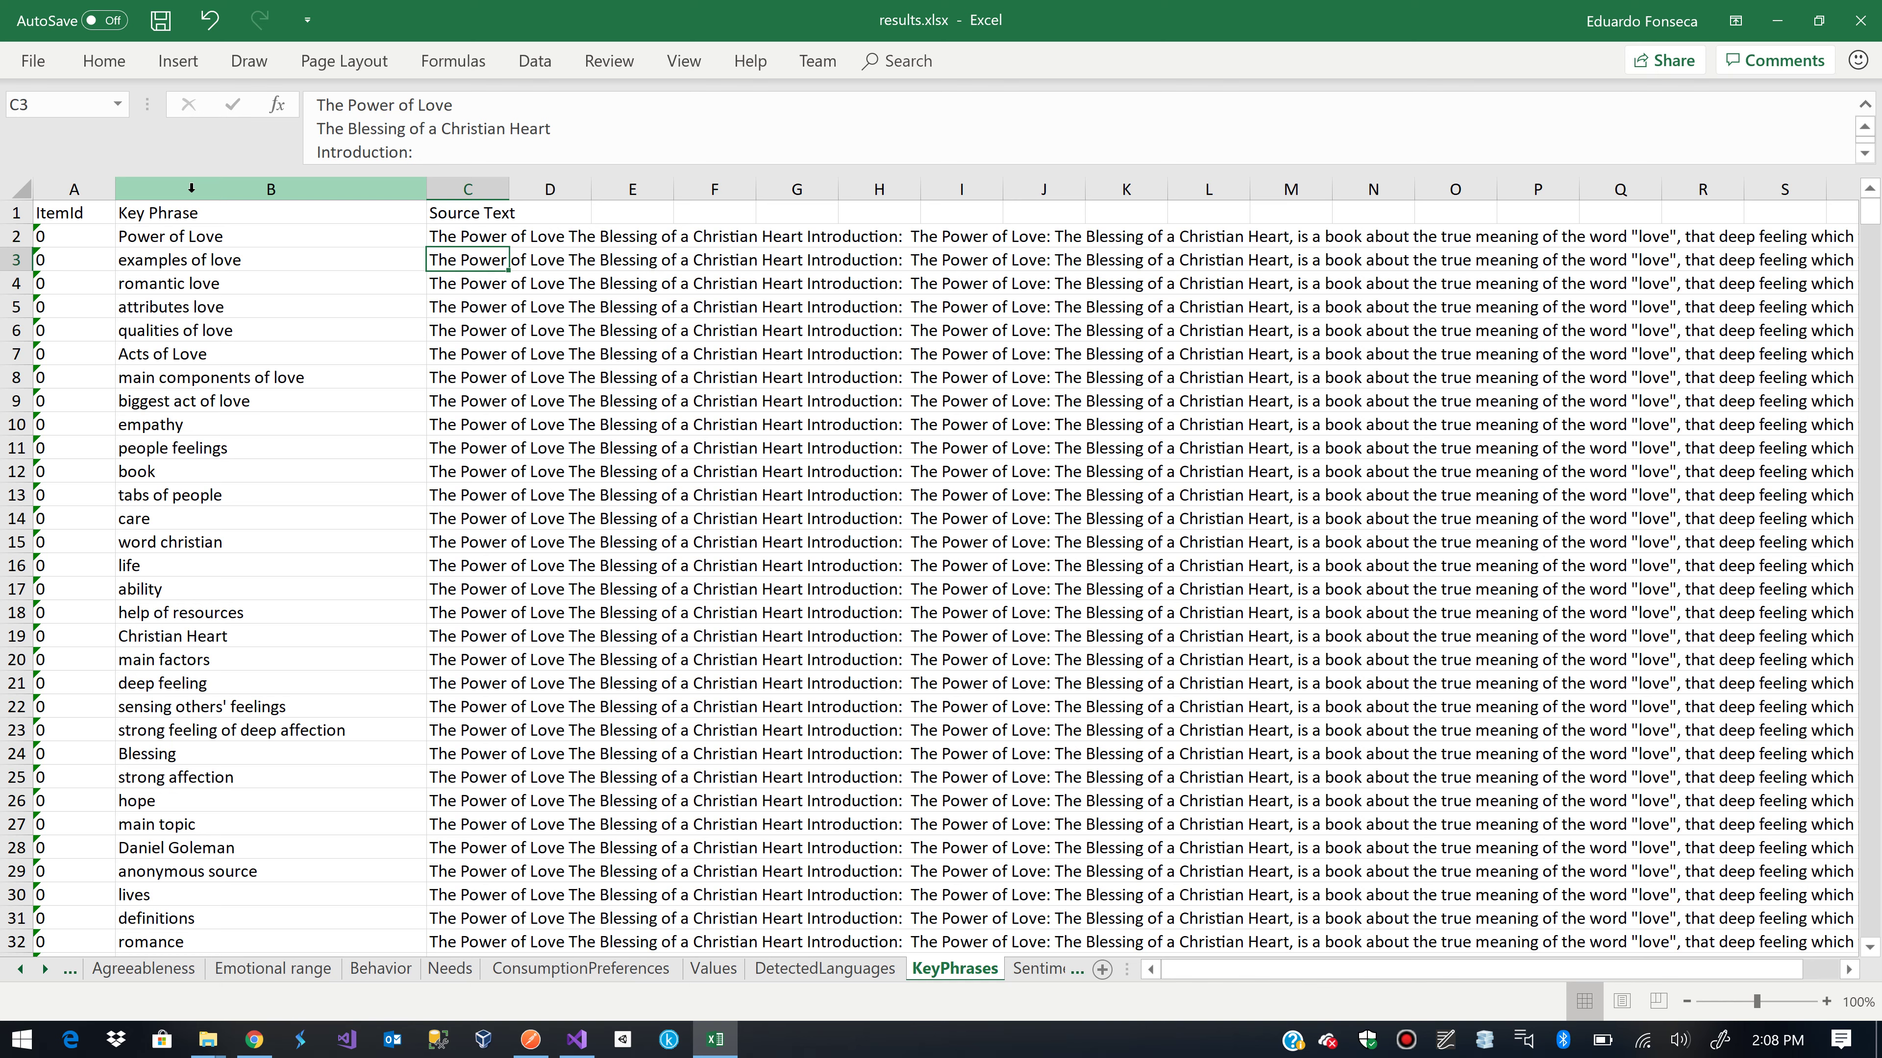
pyautogui.press('Left')
# Browse phrases from romantic love through memories, Advice and Reports, then show the Sentiment sheet
pyautogui.press('Down')
pyautogui.press('Up')
pyautogui.press('Up')
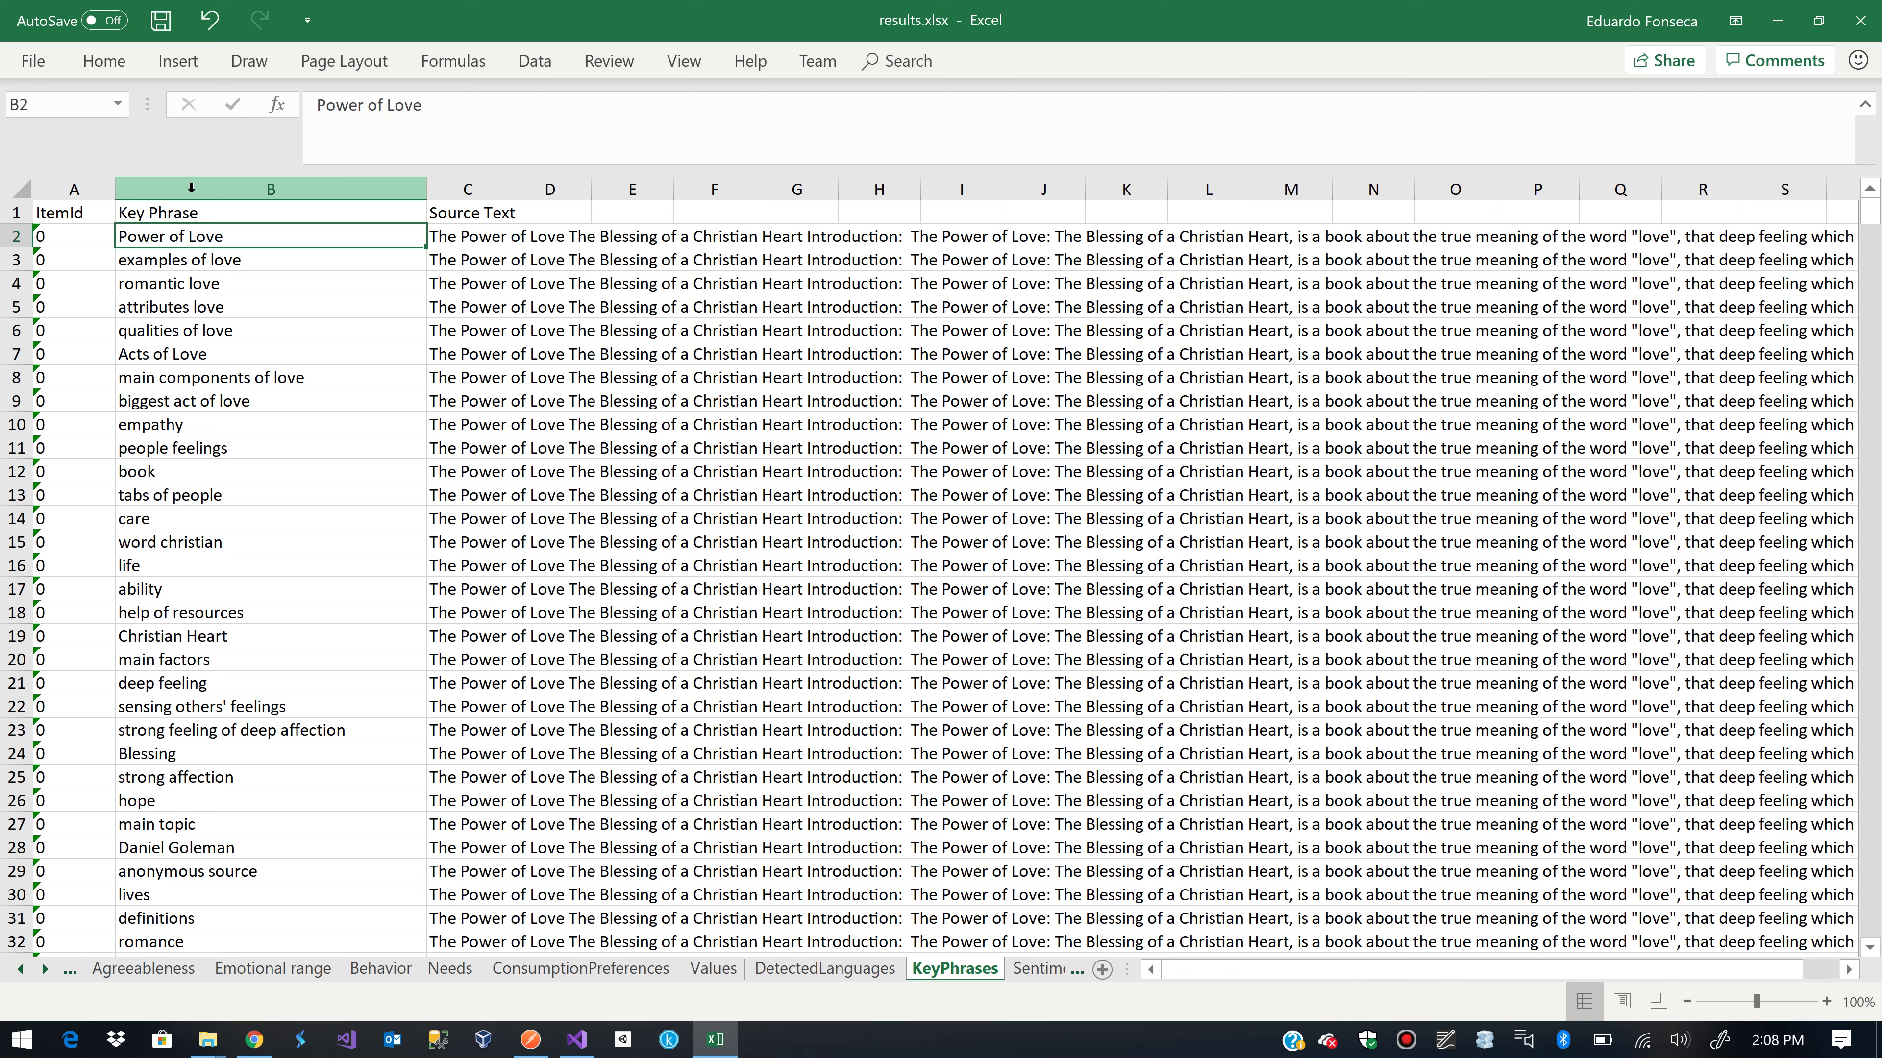
pyautogui.press('Down')
pyautogui.press('Down')
pyautogui.press('Down')
pyautogui.press('Up')
pyautogui.press('Up')
pyautogui.press('Up')
pyautogui.press('Down')
pyautogui.press('Down')
pyautogui.press('Down')
pyautogui.press('Down')
pyautogui.press('Down')
pyautogui.press('Down')
pyautogui.press('Down')
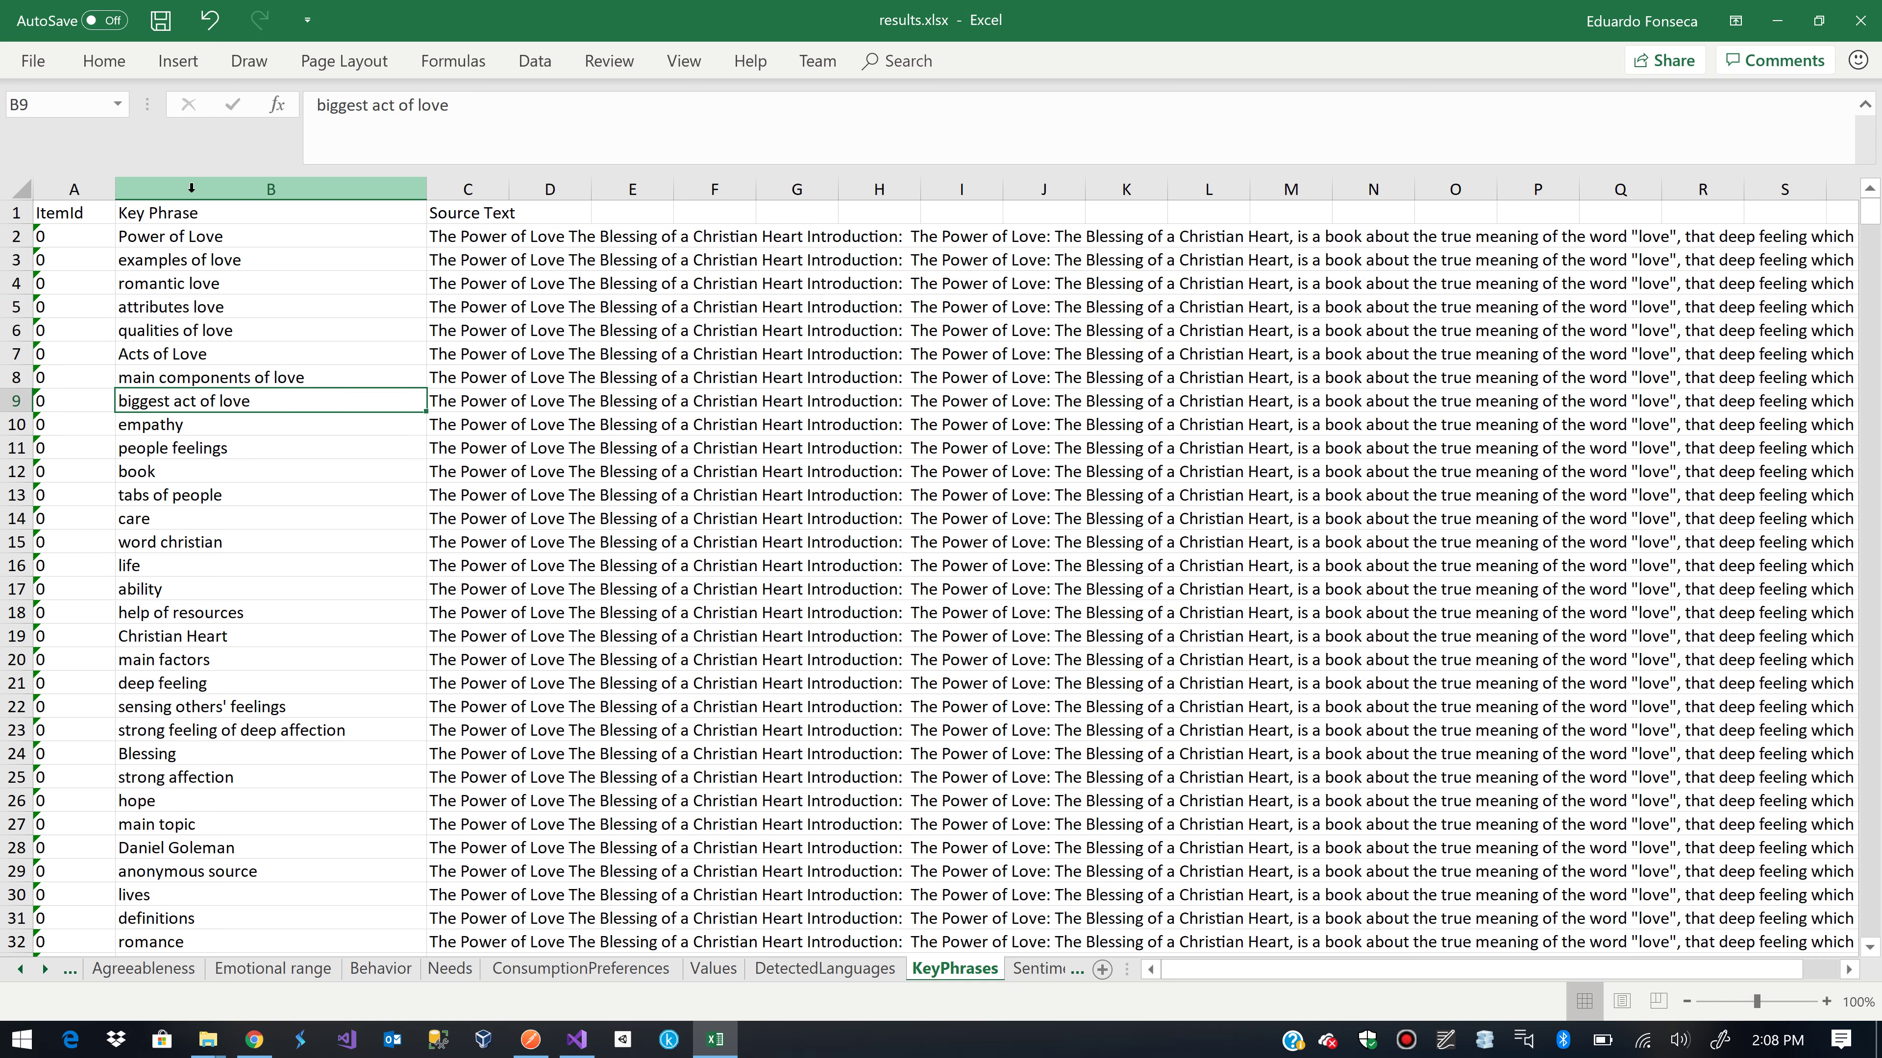
pyautogui.press('Down')
pyautogui.press('Down')
pyautogui.press('Down')
pyautogui.press('Down')
pyautogui.press('Down')
pyautogui.press('Down')
pyautogui.press('Down')
pyautogui.press('Down')
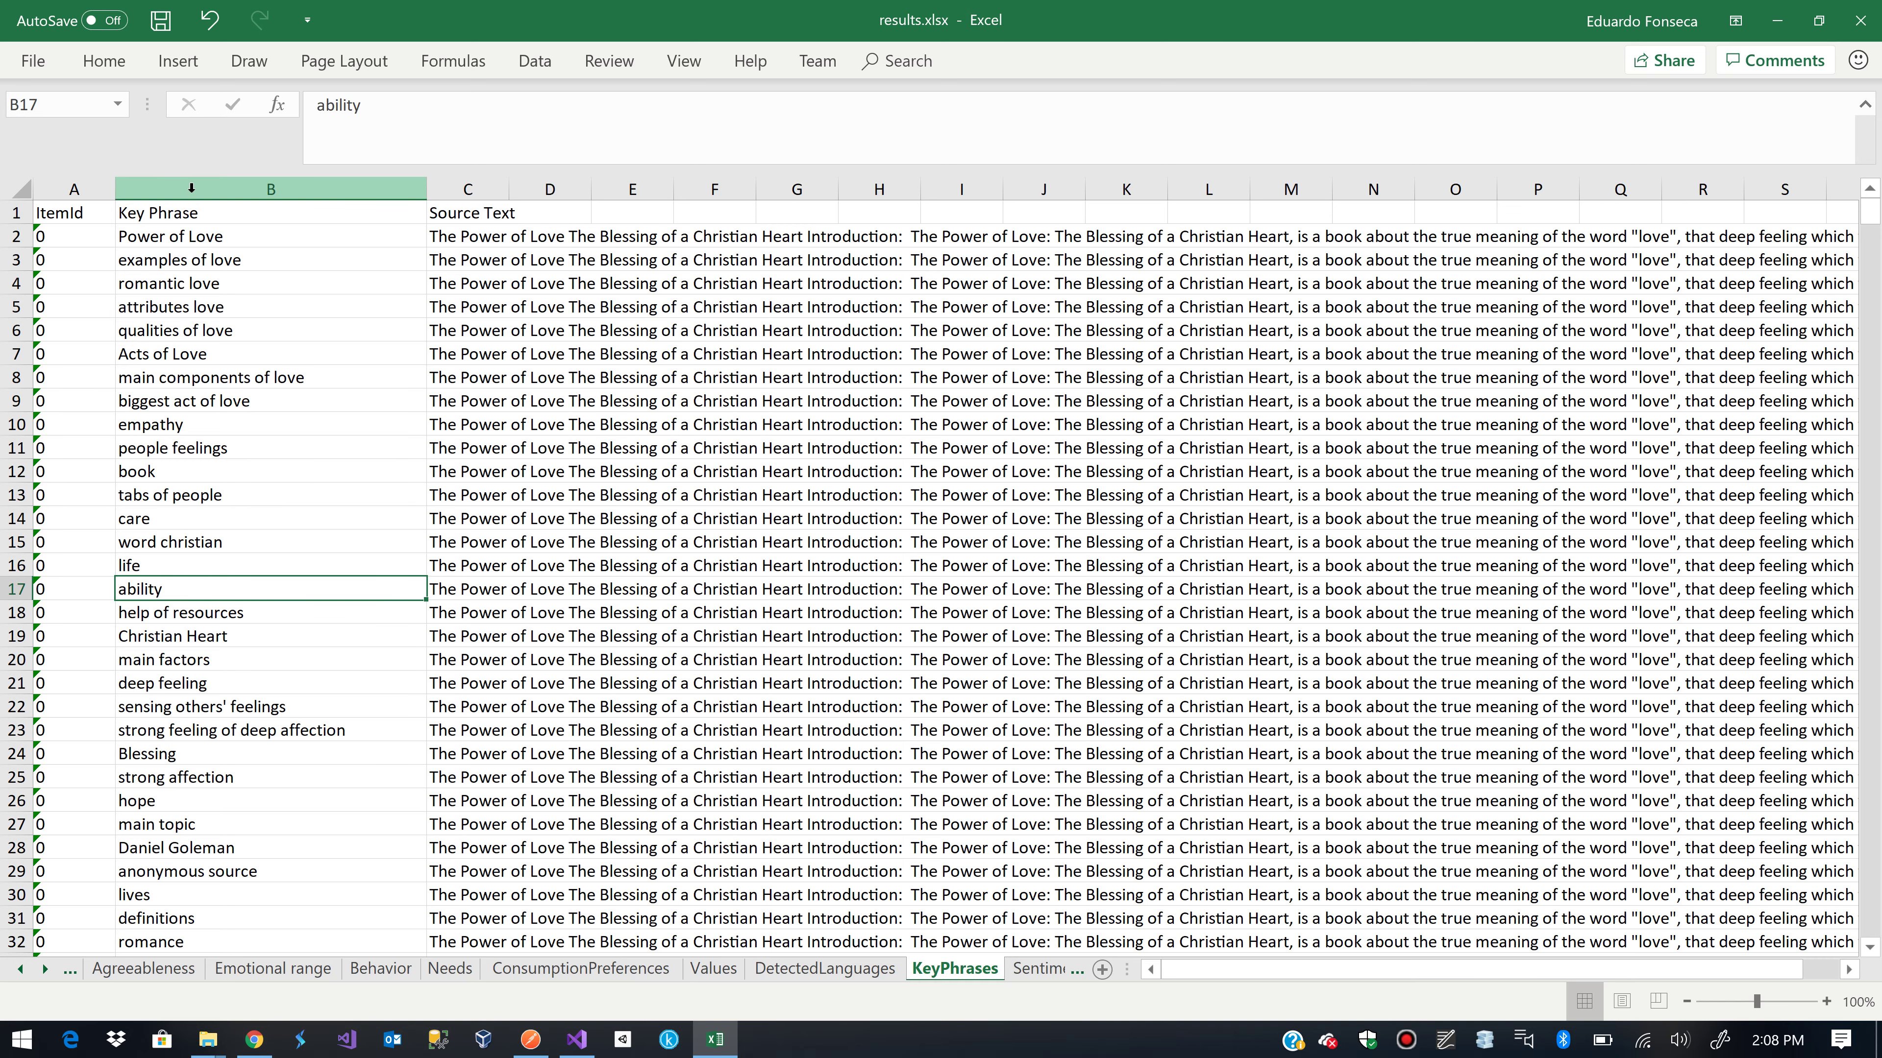
pyautogui.press('Down')
pyautogui.press('Down')
pyautogui.press('Down')
pyautogui.press('Down')
pyautogui.press('Down')
pyautogui.press('Down')
pyautogui.press('Down')
pyautogui.press('Down')
pyautogui.press('Down')
pyautogui.press('Down')
pyautogui.press('Down')
pyautogui.press('Down')
pyautogui.press('Down')
pyautogui.press('Down')
pyautogui.press('Down')
pyautogui.press('Down')
pyautogui.press('Down')
pyautogui.press('Down')
pyautogui.press('Down')
pyautogui.press('Down')
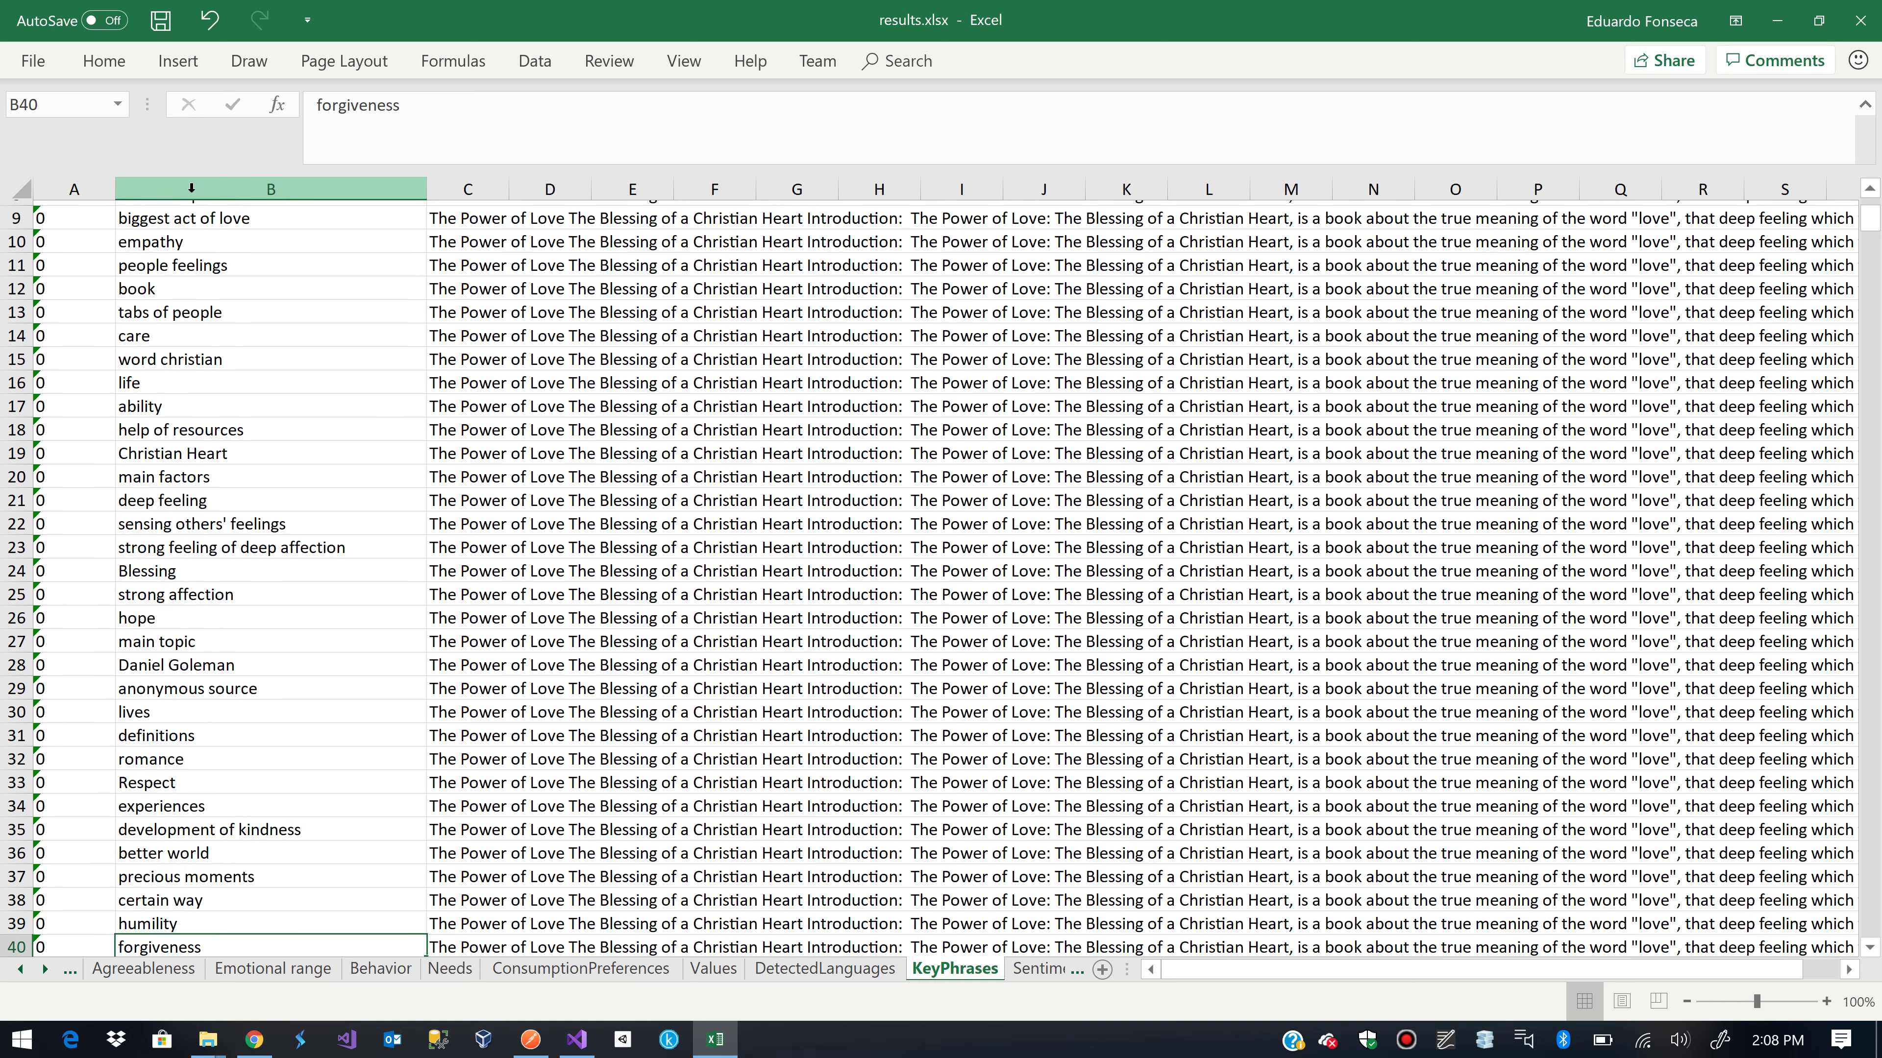
pyautogui.press('Down')
pyautogui.press('Down')
pyautogui.press('Down')
pyautogui.press('Down')
pyautogui.press('Down')
pyautogui.press('Down')
pyautogui.press('Down')
pyautogui.press('Down')
pyautogui.press('Down')
pyautogui.press('Down')
pyautogui.press('Down')
pyautogui.press('Down')
pyautogui.press('Down')
pyautogui.press('Down')
pyautogui.press('Down')
pyautogui.press('Down')
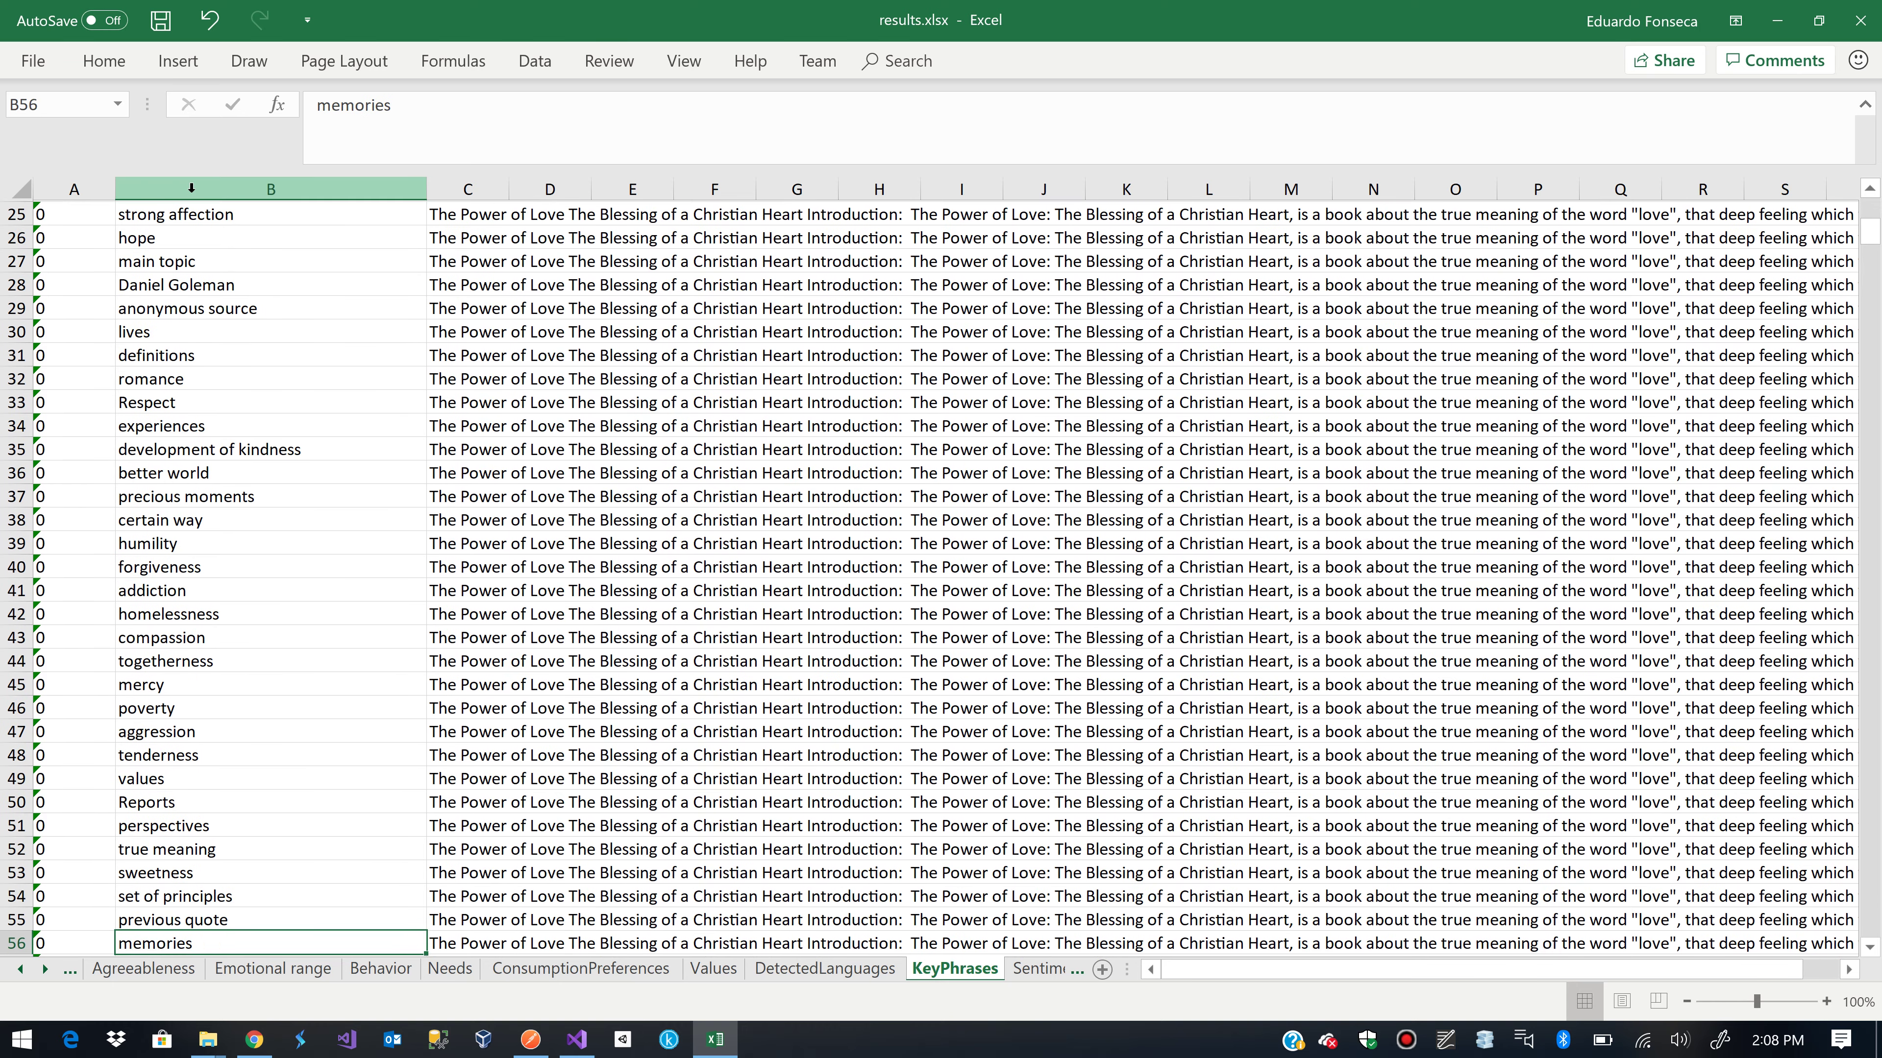
pyautogui.press('Down')
pyautogui.press('Down')
pyautogui.press('Down')
pyautogui.press('Down')
pyautogui.press('Up')
pyautogui.press('Up')
pyautogui.press('Up')
pyautogui.press('Up')
pyautogui.press('Up')
pyautogui.press('Up')
pyautogui.press('Up')
pyautogui.press('Up')
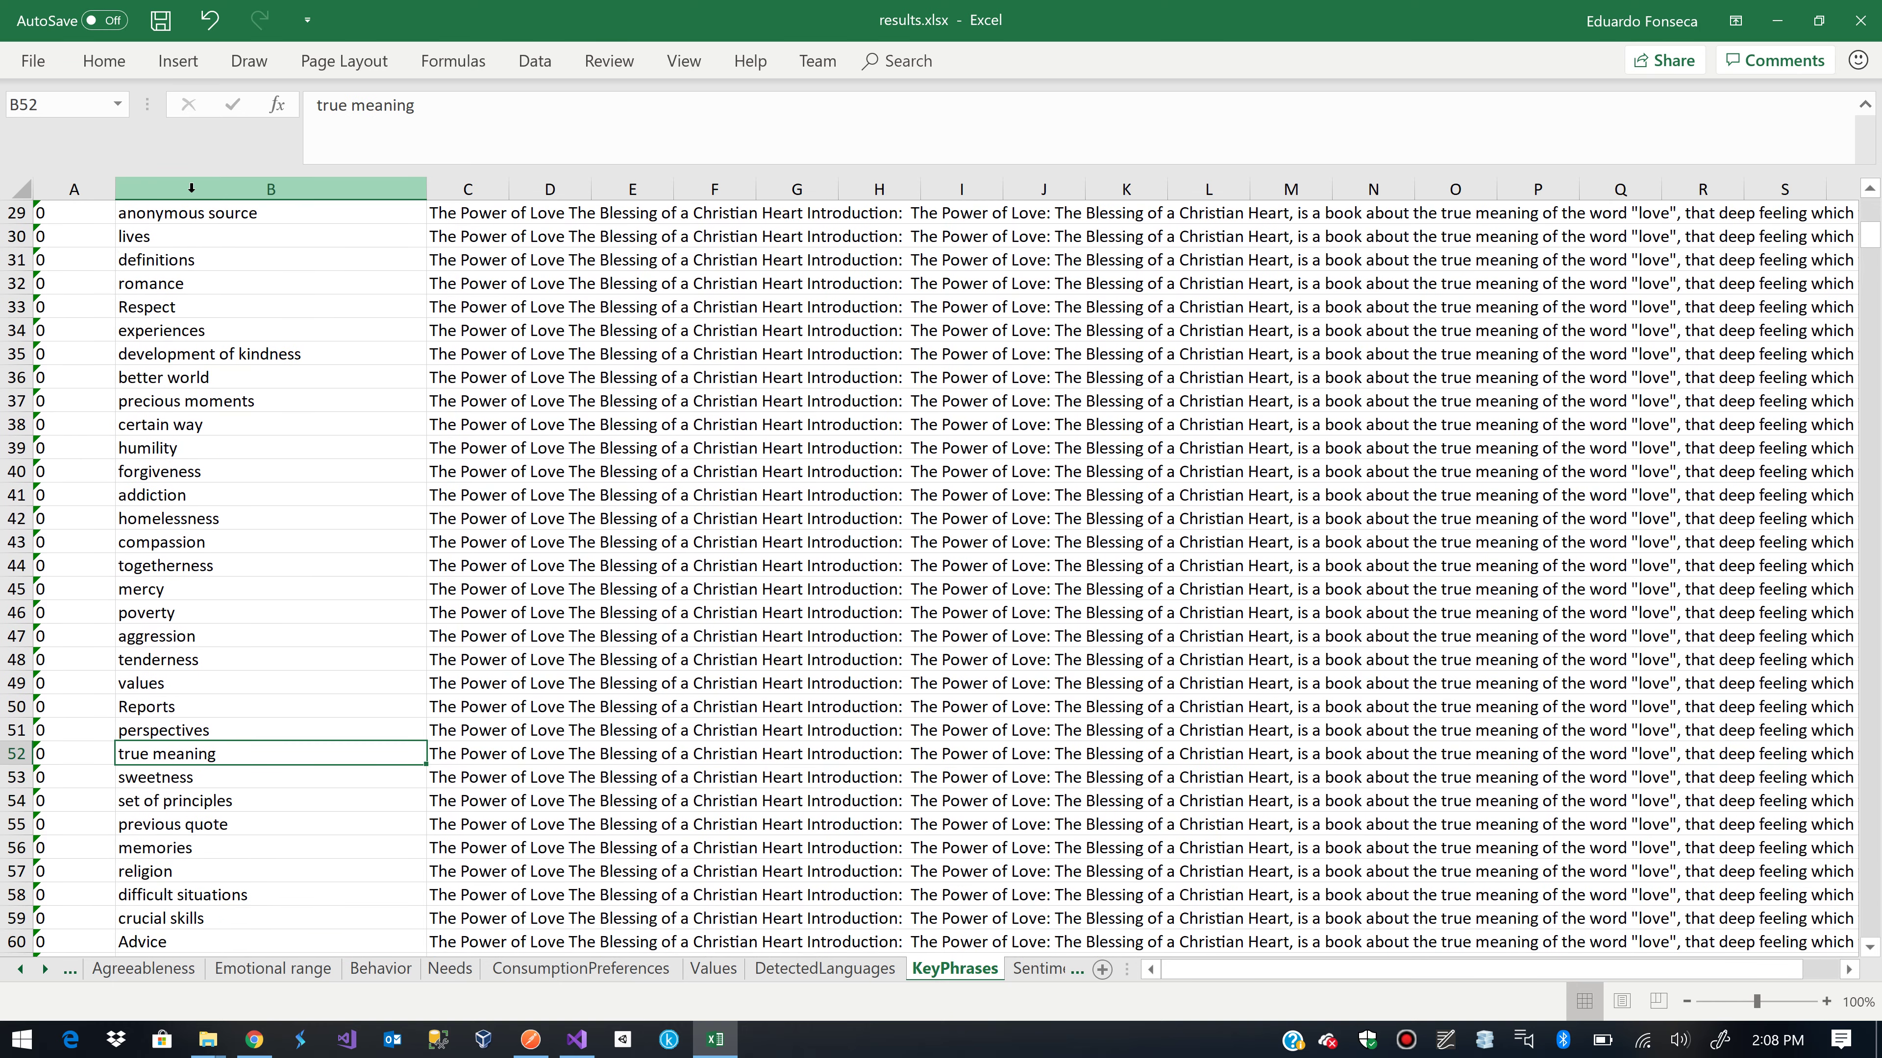
pyautogui.press('Up')
pyautogui.press('Up')
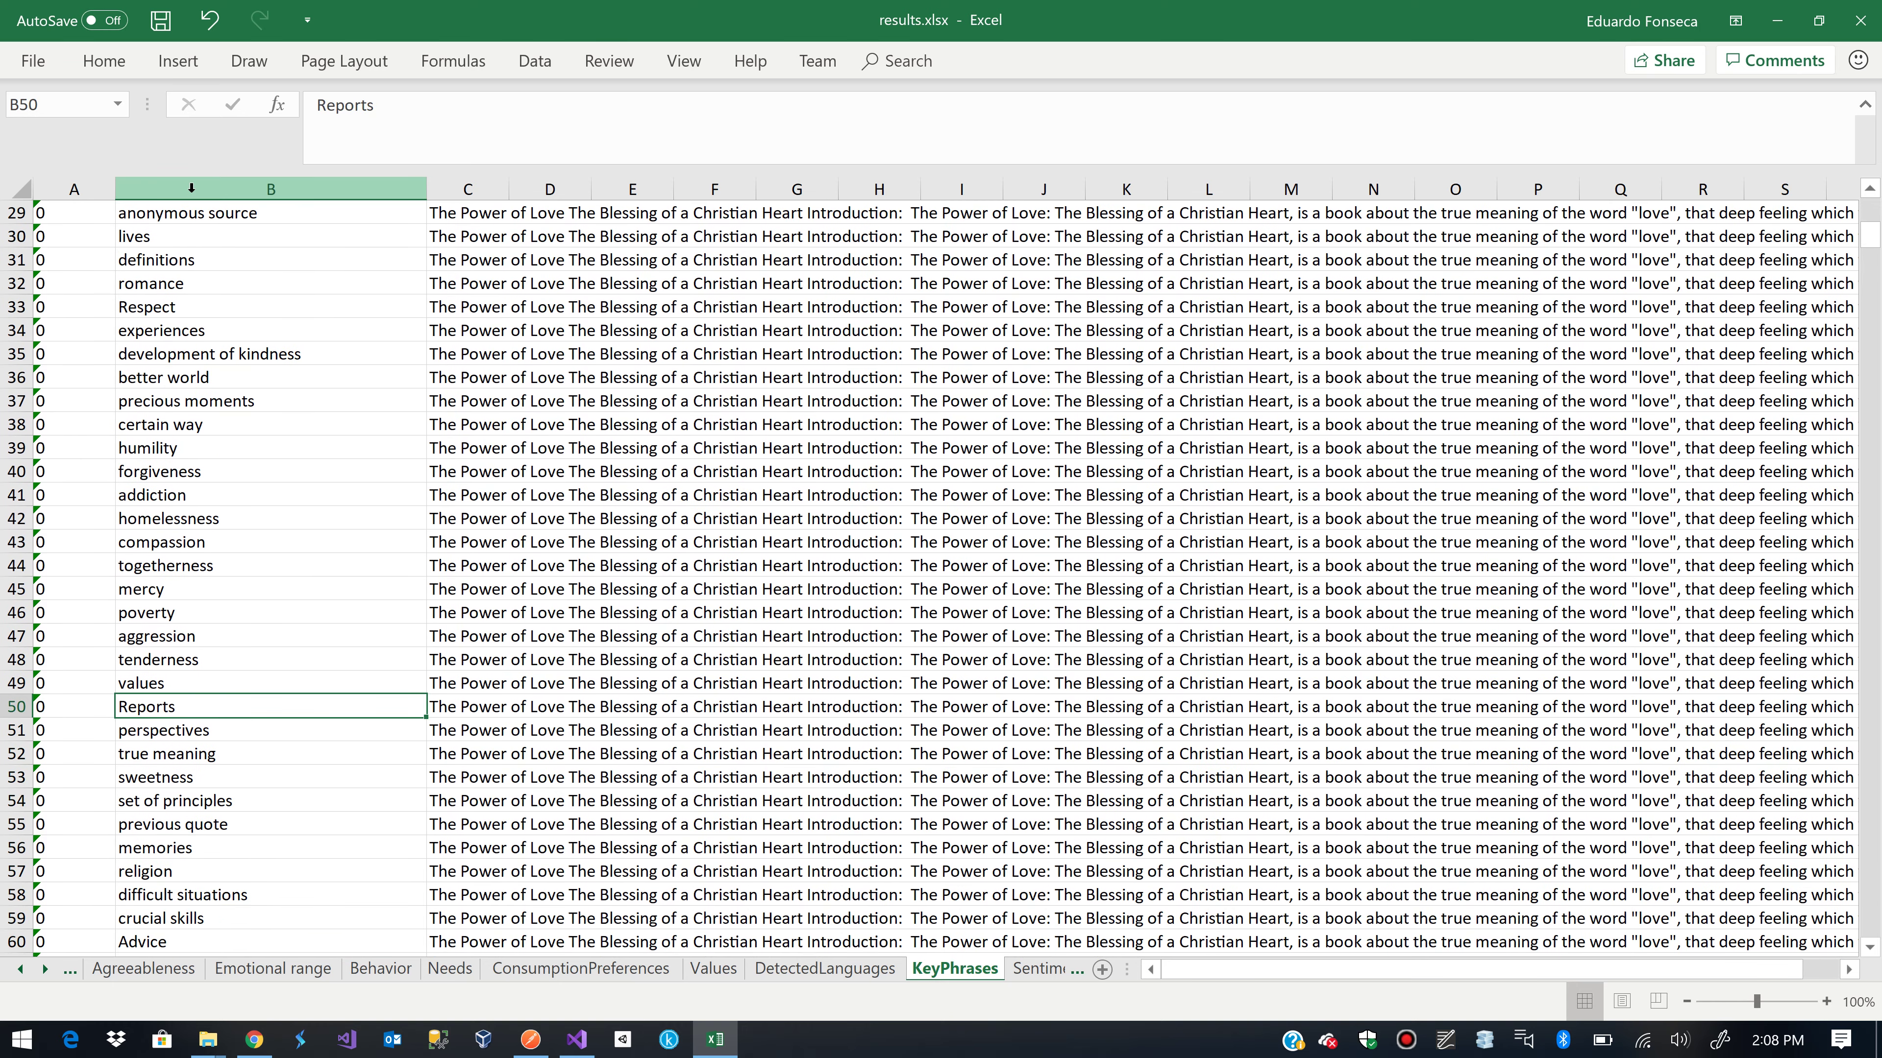
pyautogui.click(1035, 968)
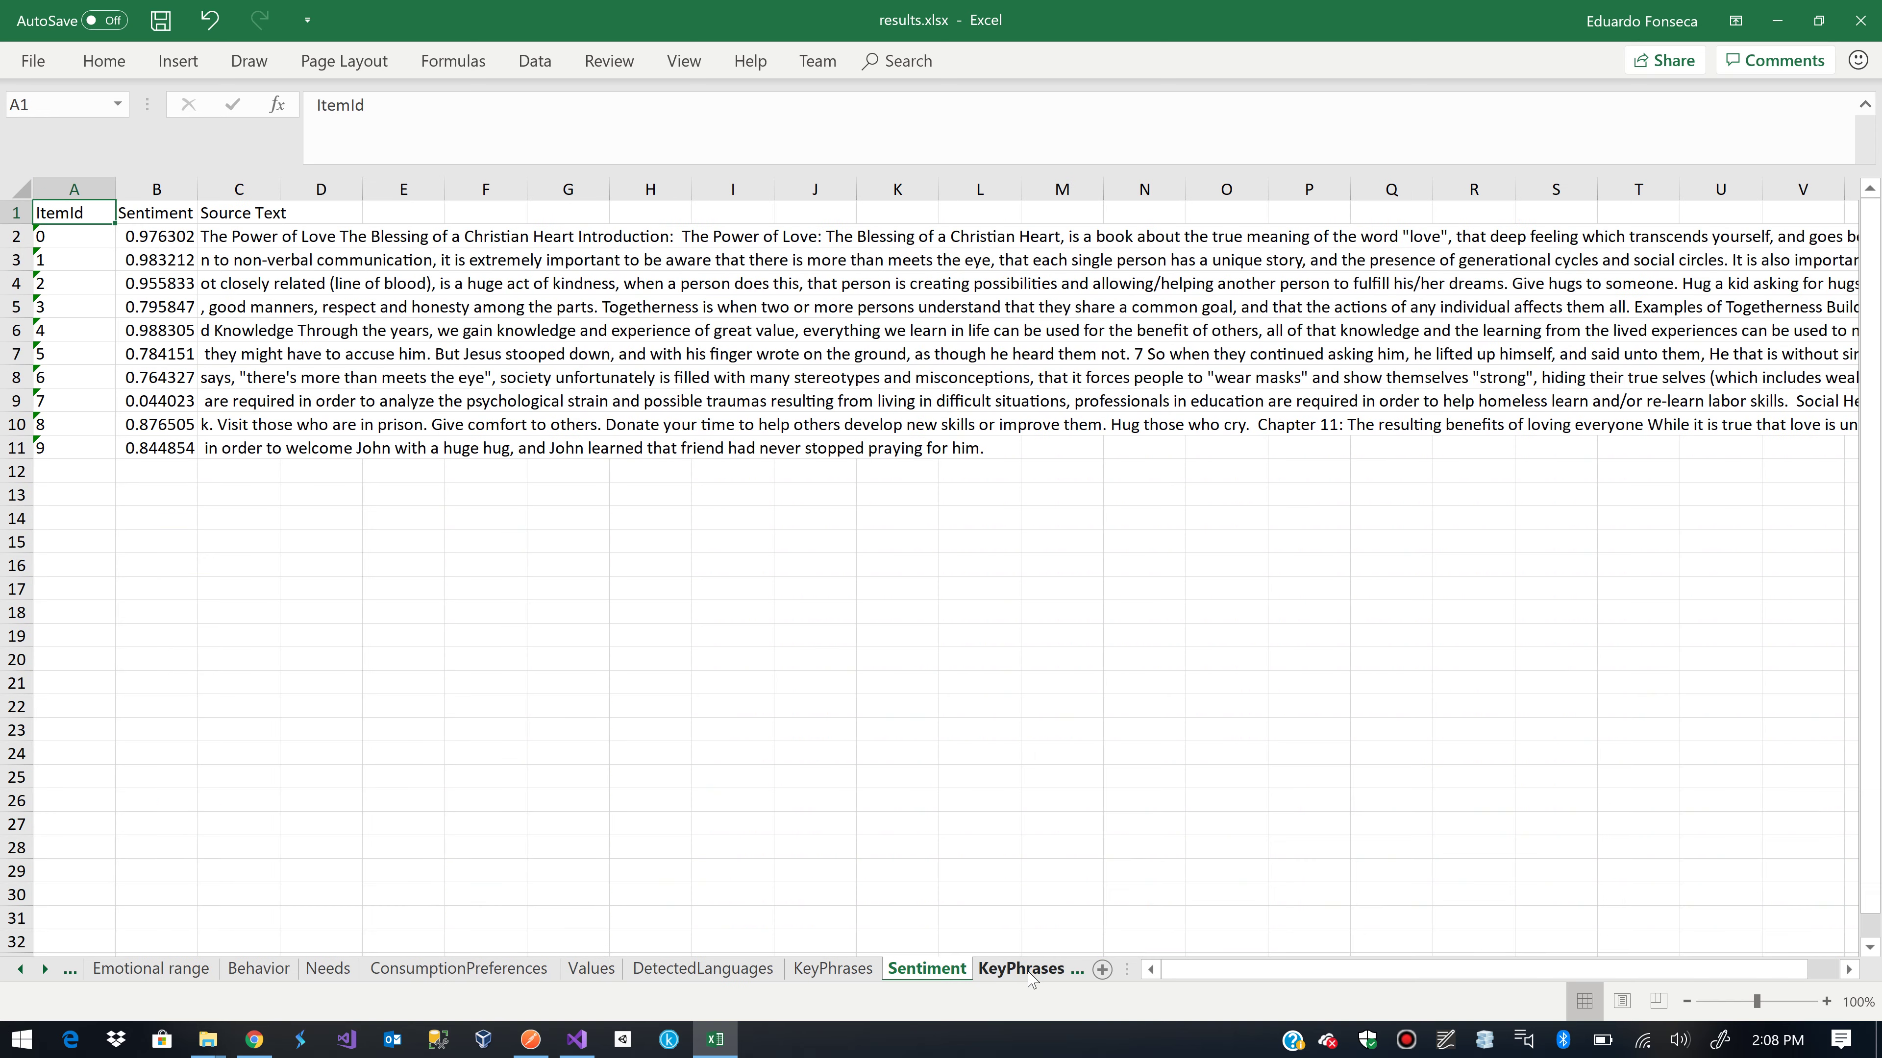
# Compare item 0's sentiment score in column B with its full source text in column C
pyautogui.click(746, 419)
pyautogui.press('Left')
pyautogui.press('Left')
pyautogui.press('Left')
pyautogui.press('Left')
pyautogui.press('Left')
pyautogui.press('Left')
pyautogui.press('Left')
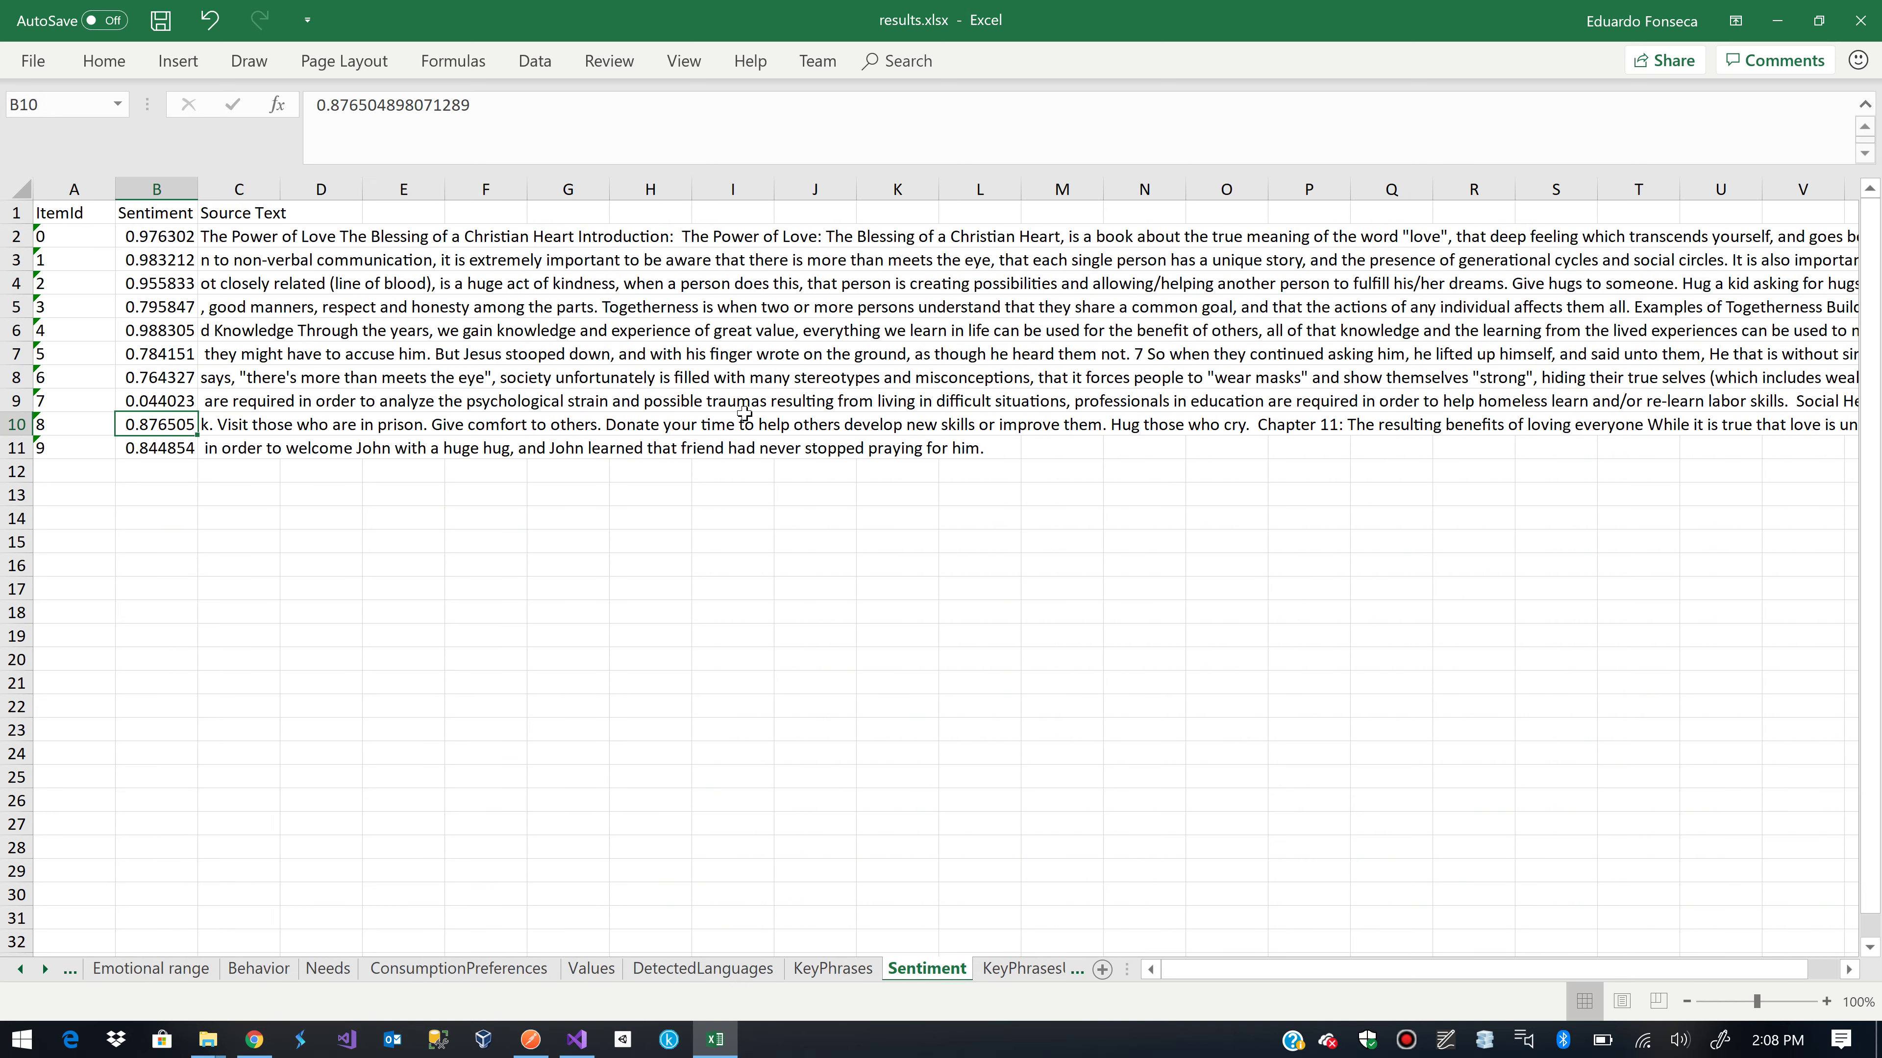
pyautogui.press('Up')
pyautogui.press('Up')
pyautogui.press('Up')
pyautogui.press('Up')
pyautogui.press('Up')
pyautogui.press('Up')
pyautogui.press('Up')
pyautogui.press('Up')
pyautogui.press('Up')
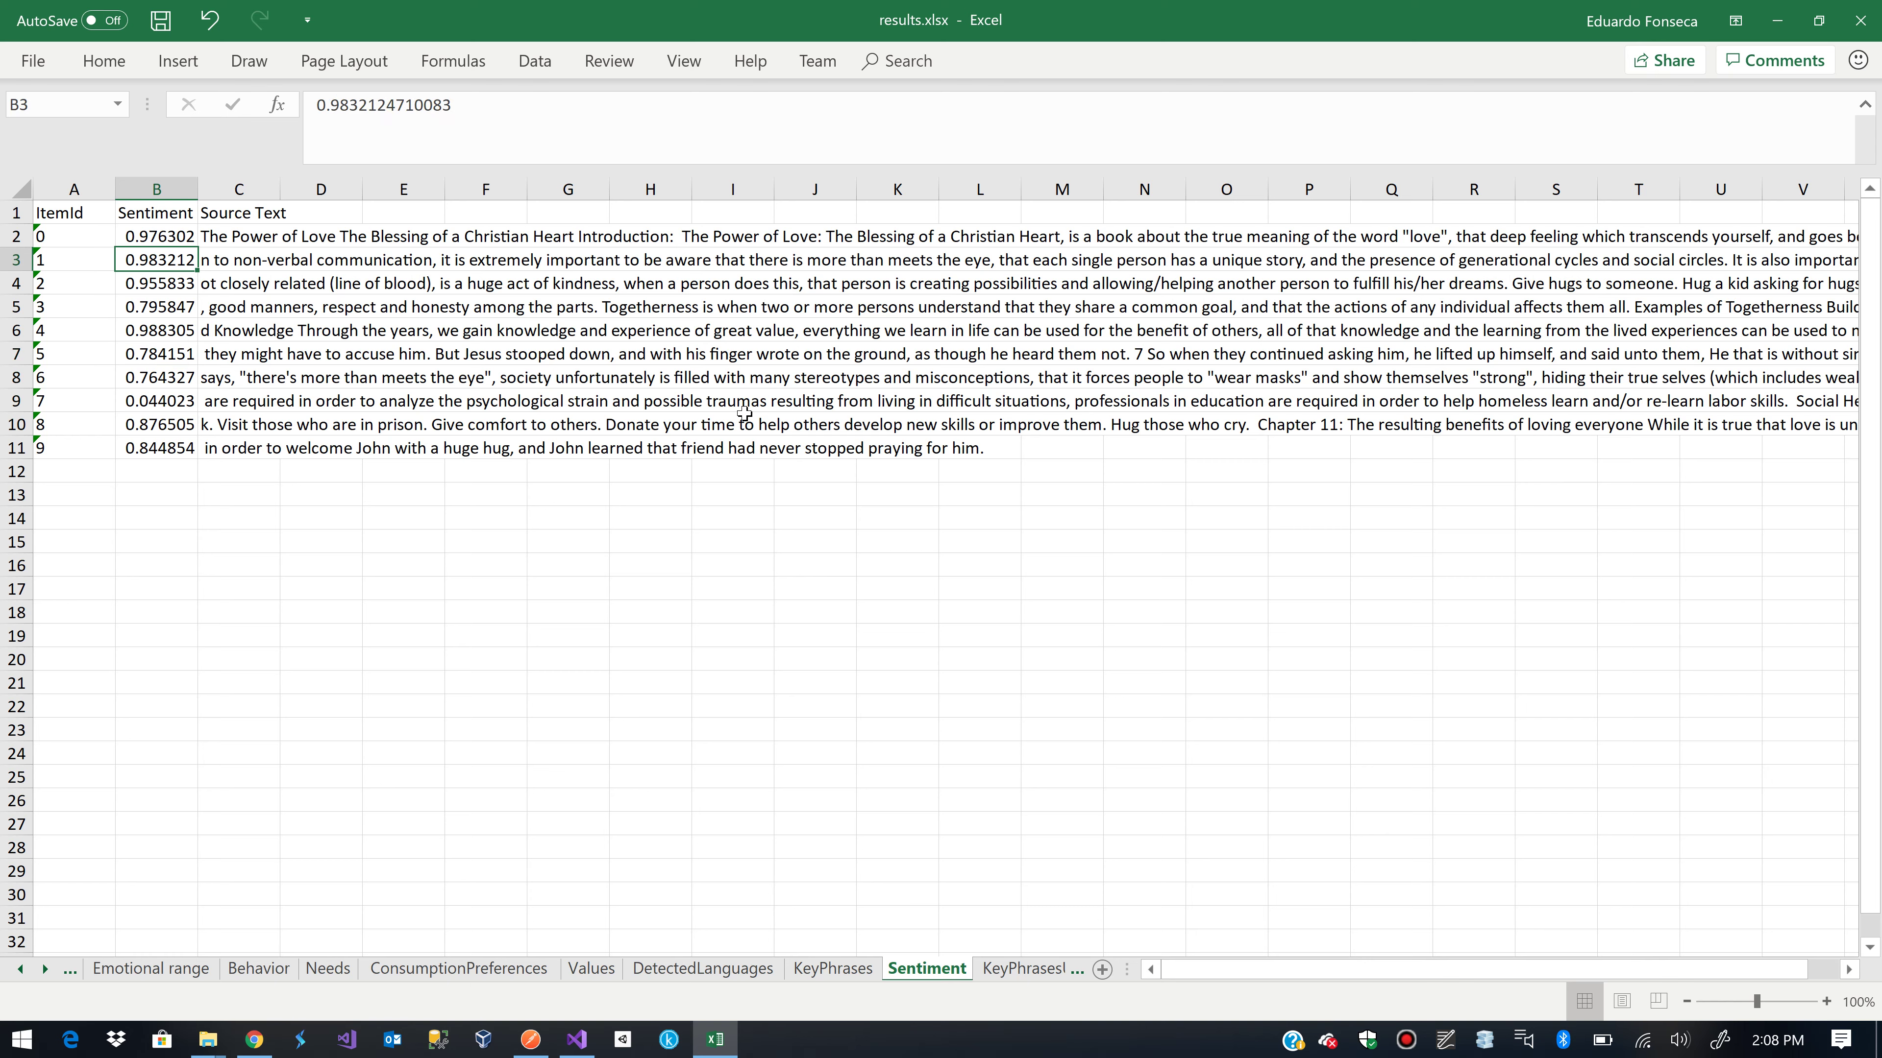
pyautogui.press('Down')
pyautogui.press('Right')
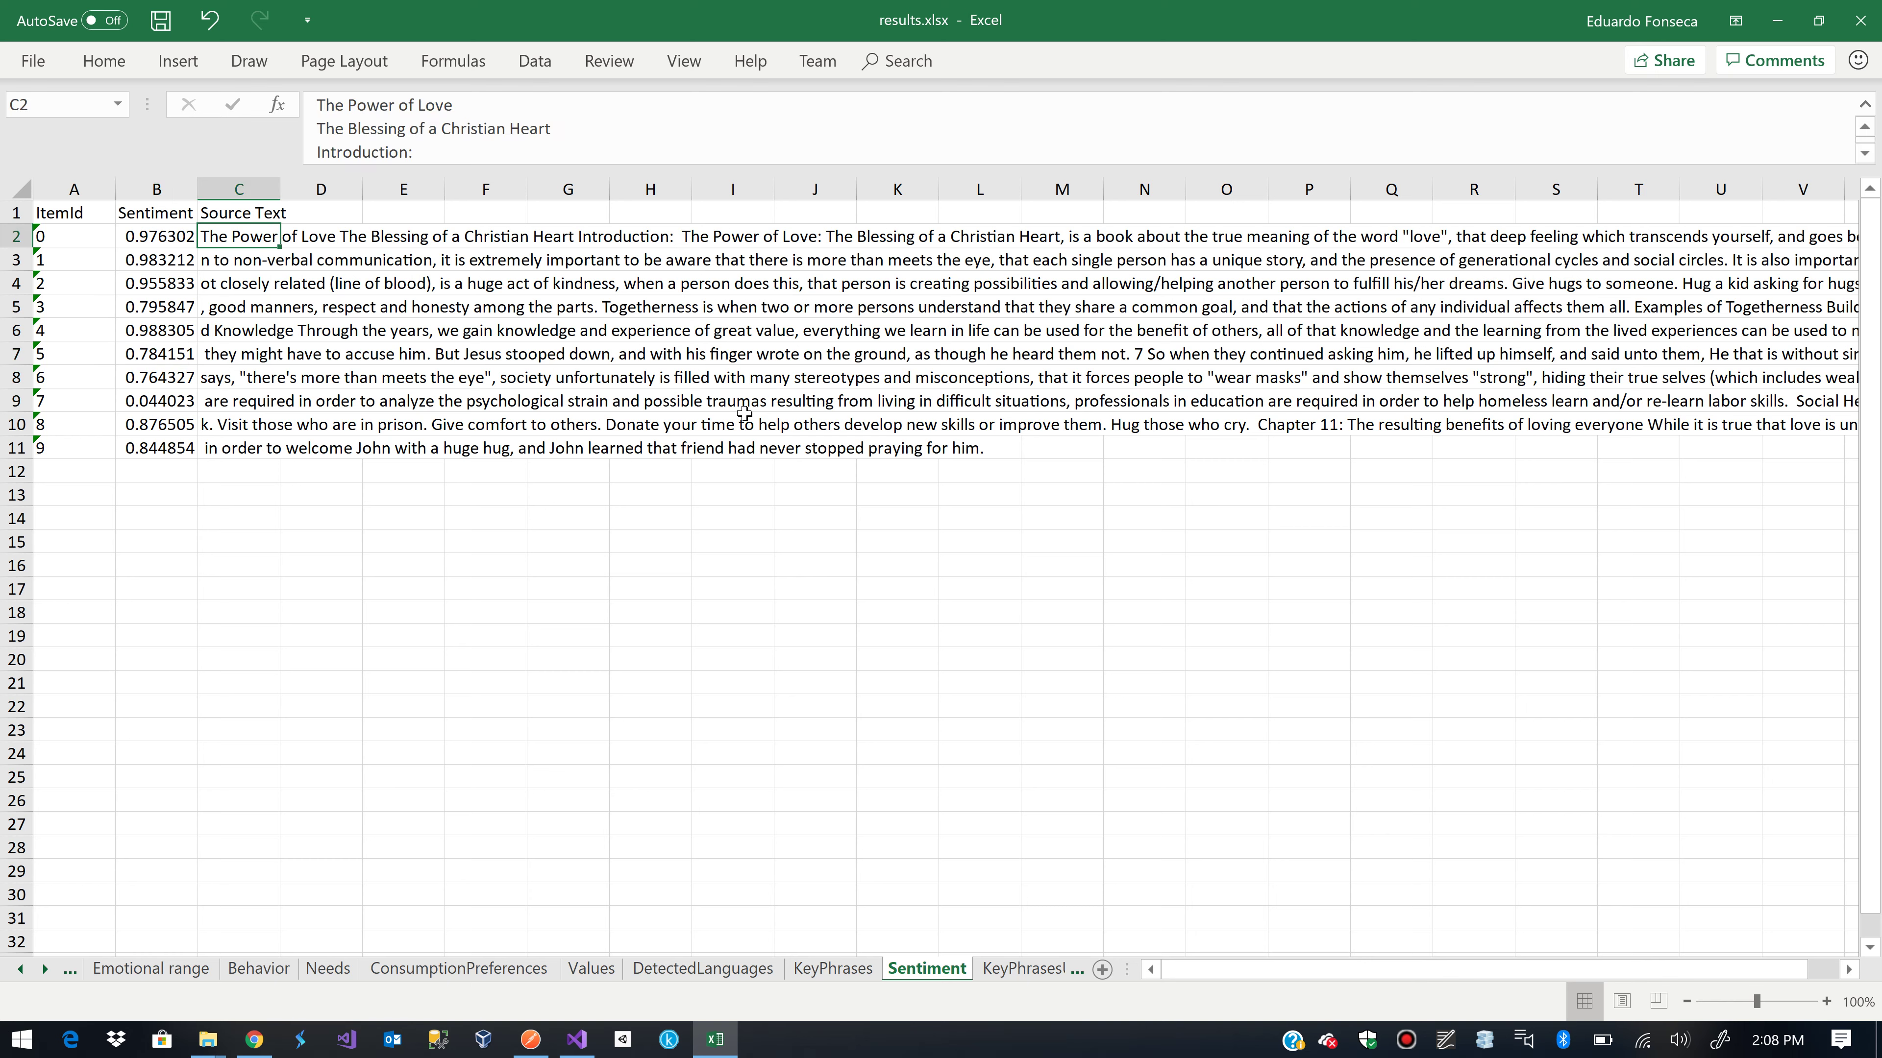
pyautogui.press('Left')
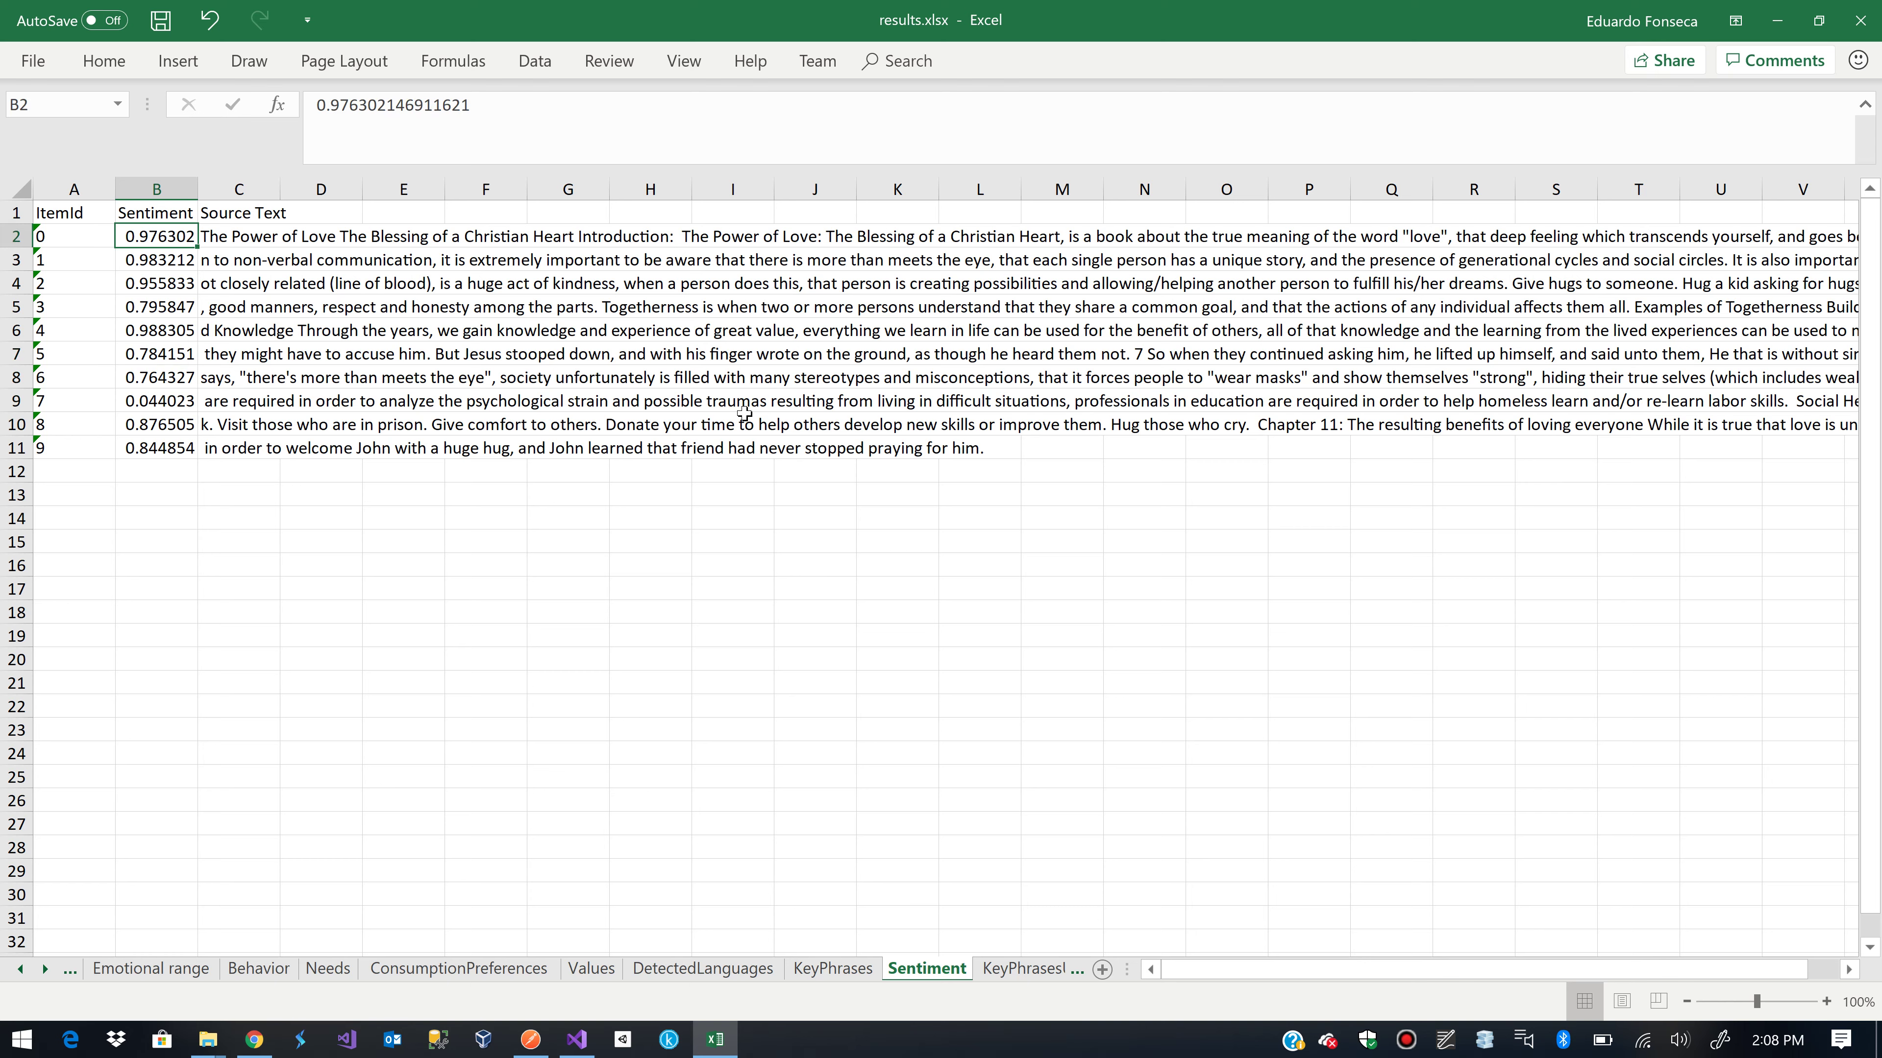
pyautogui.press('Right')
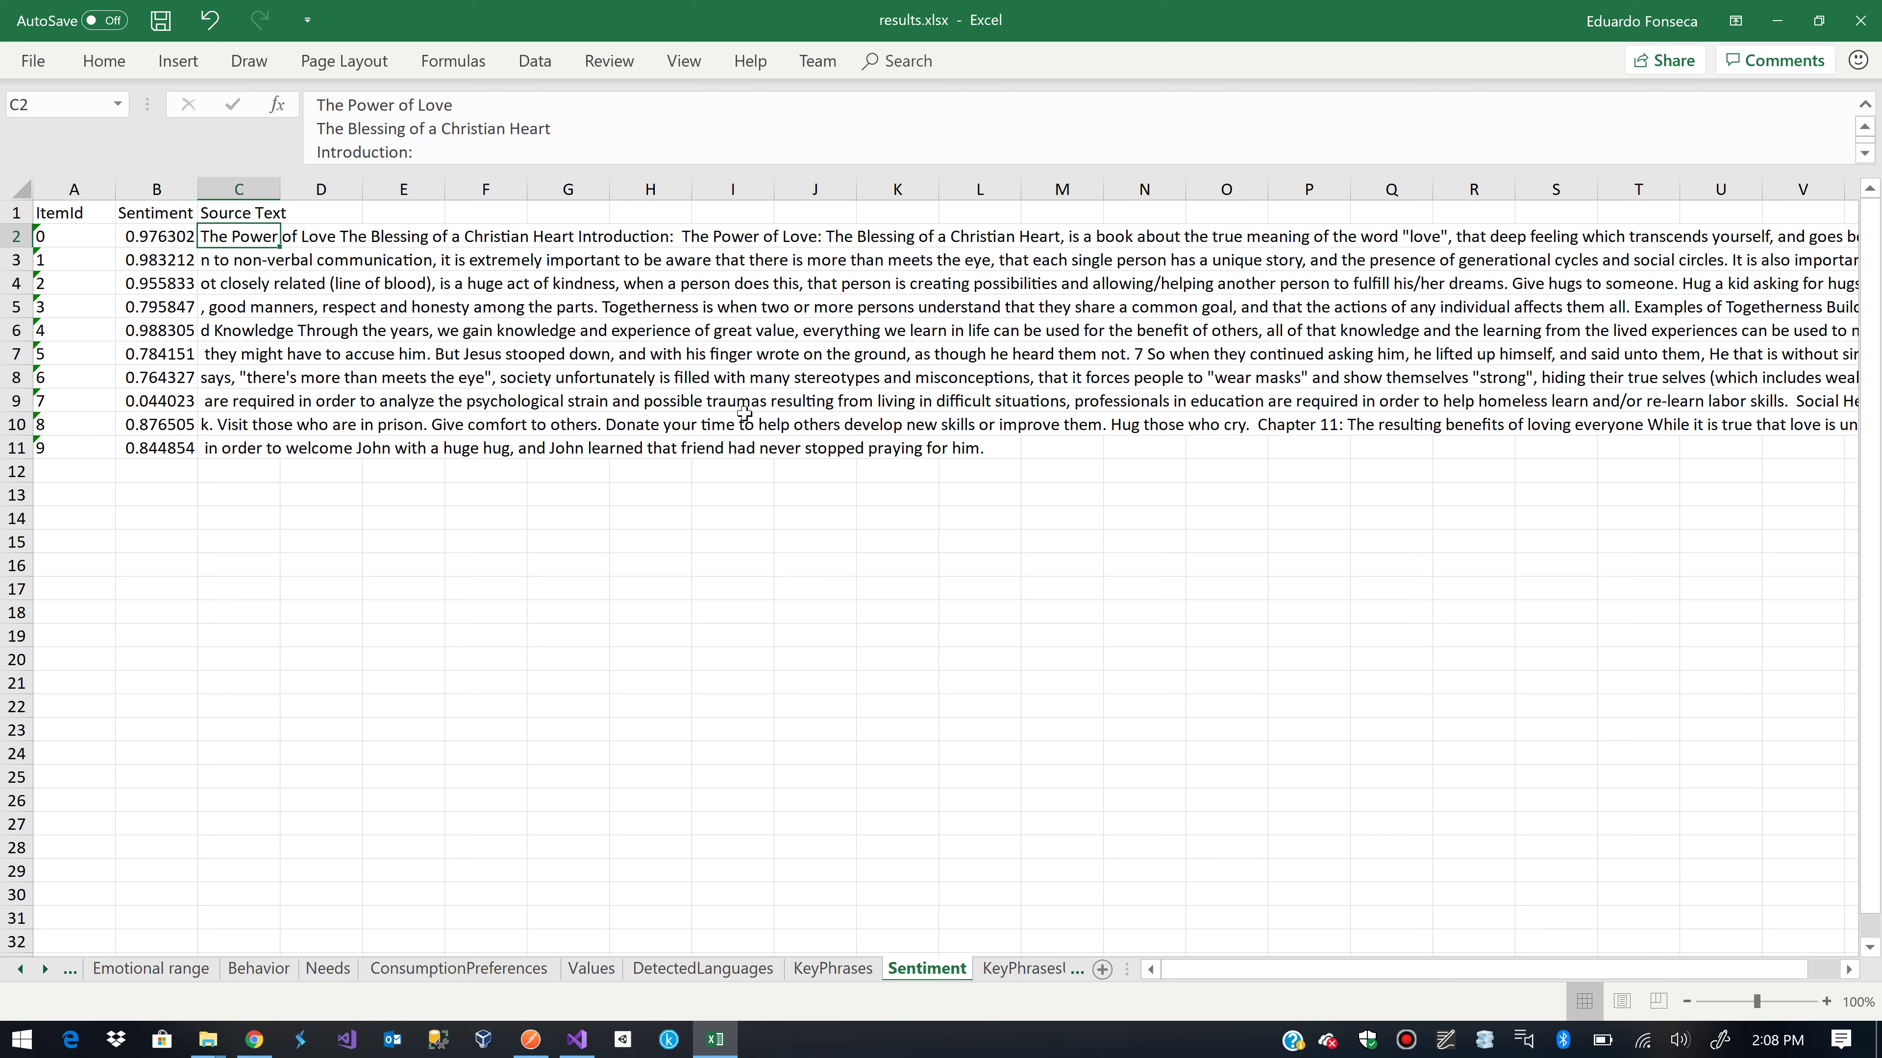
pyautogui.press('Left')
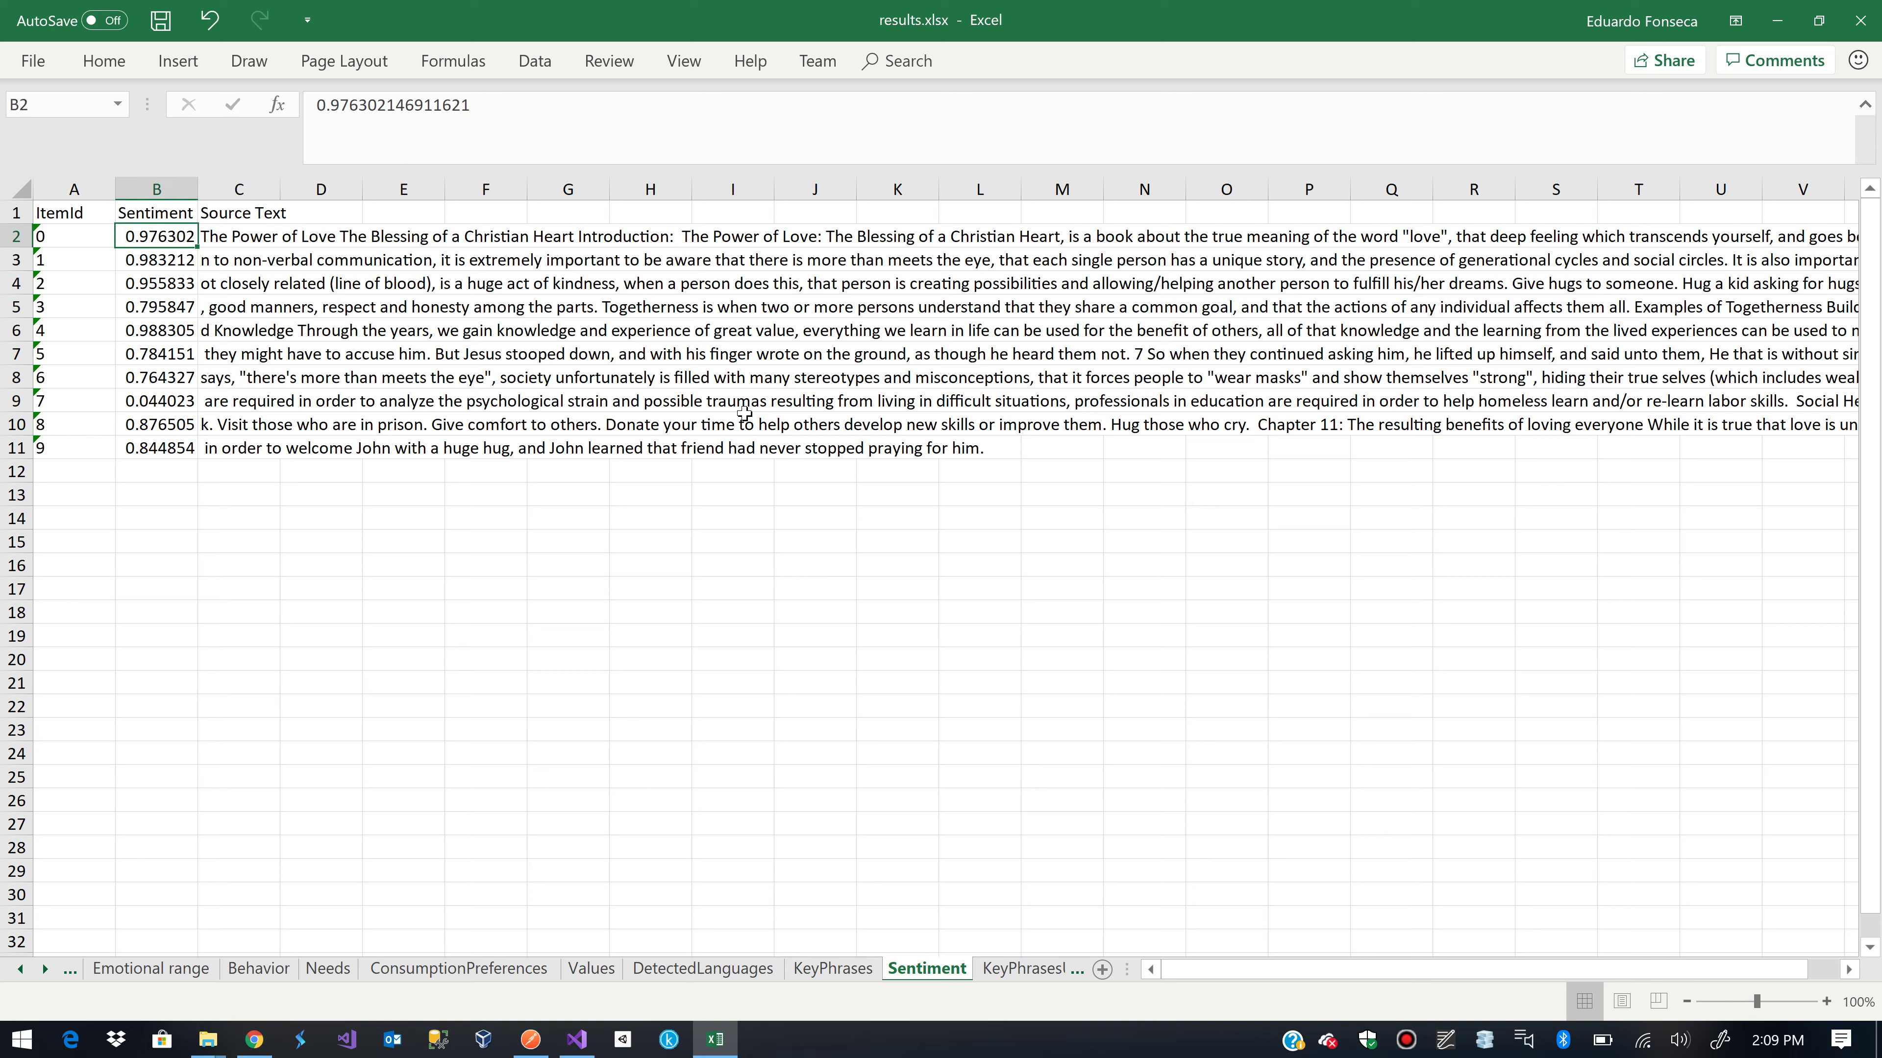
# Check item 5's source text, then open item 7's lowest-scoring (0.044023) source text in C9 for editing
pyautogui.press('Down')
pyautogui.press('Down')
pyautogui.press('Down')
pyautogui.press('Down')
pyautogui.press('Down')
pyautogui.press('Down')
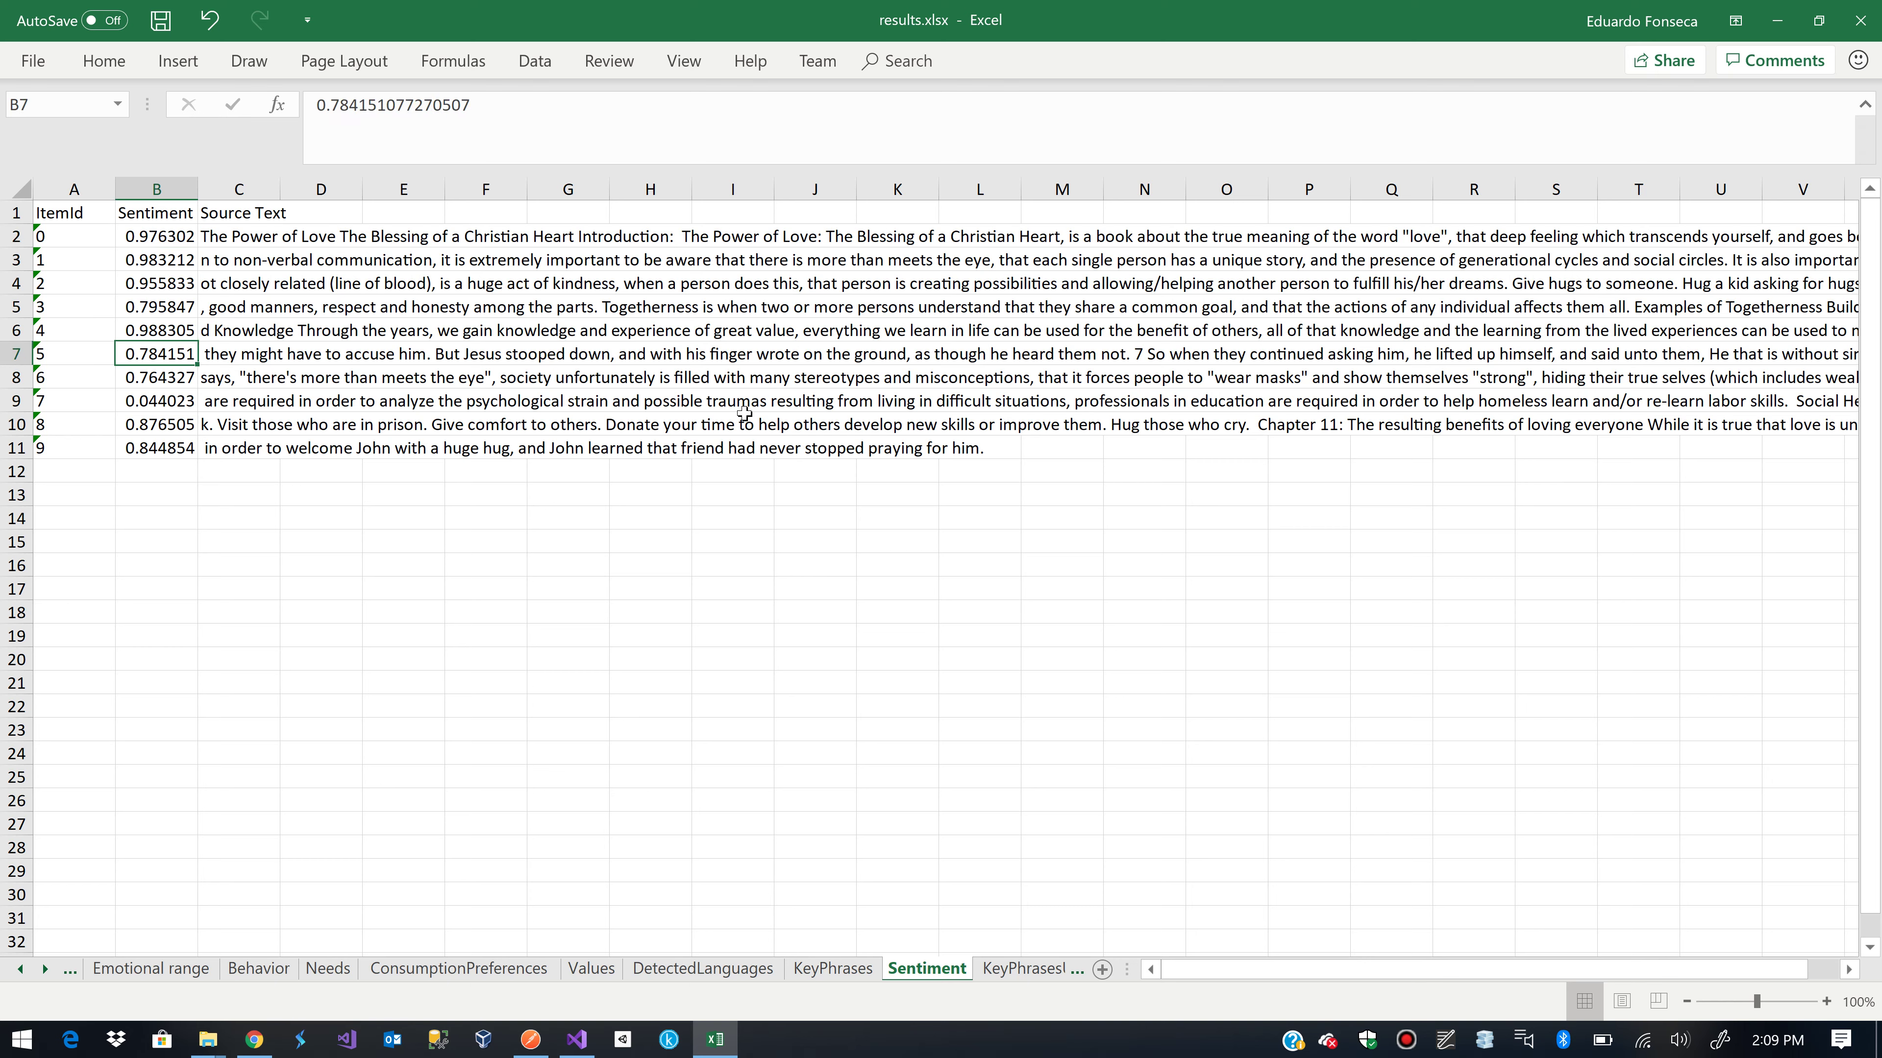
pyautogui.press('Up')
pyautogui.press('Right')
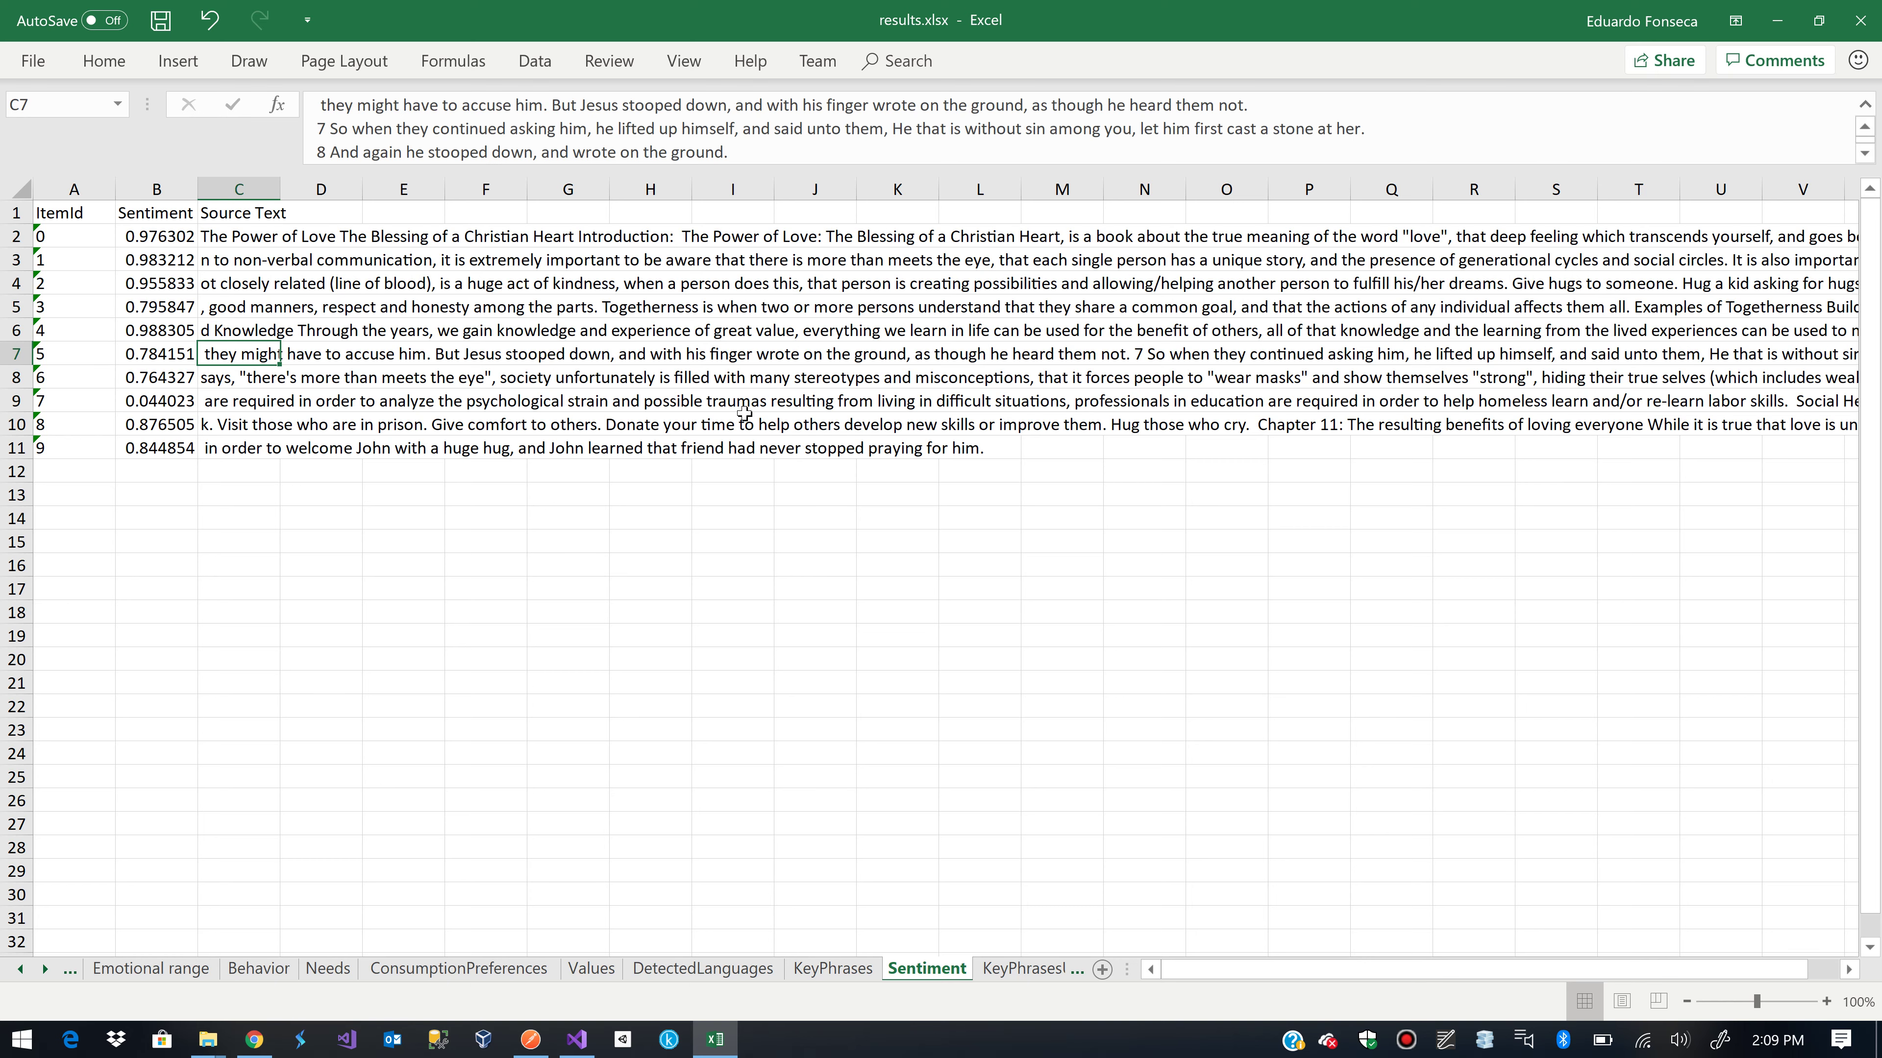
pyautogui.press('Left')
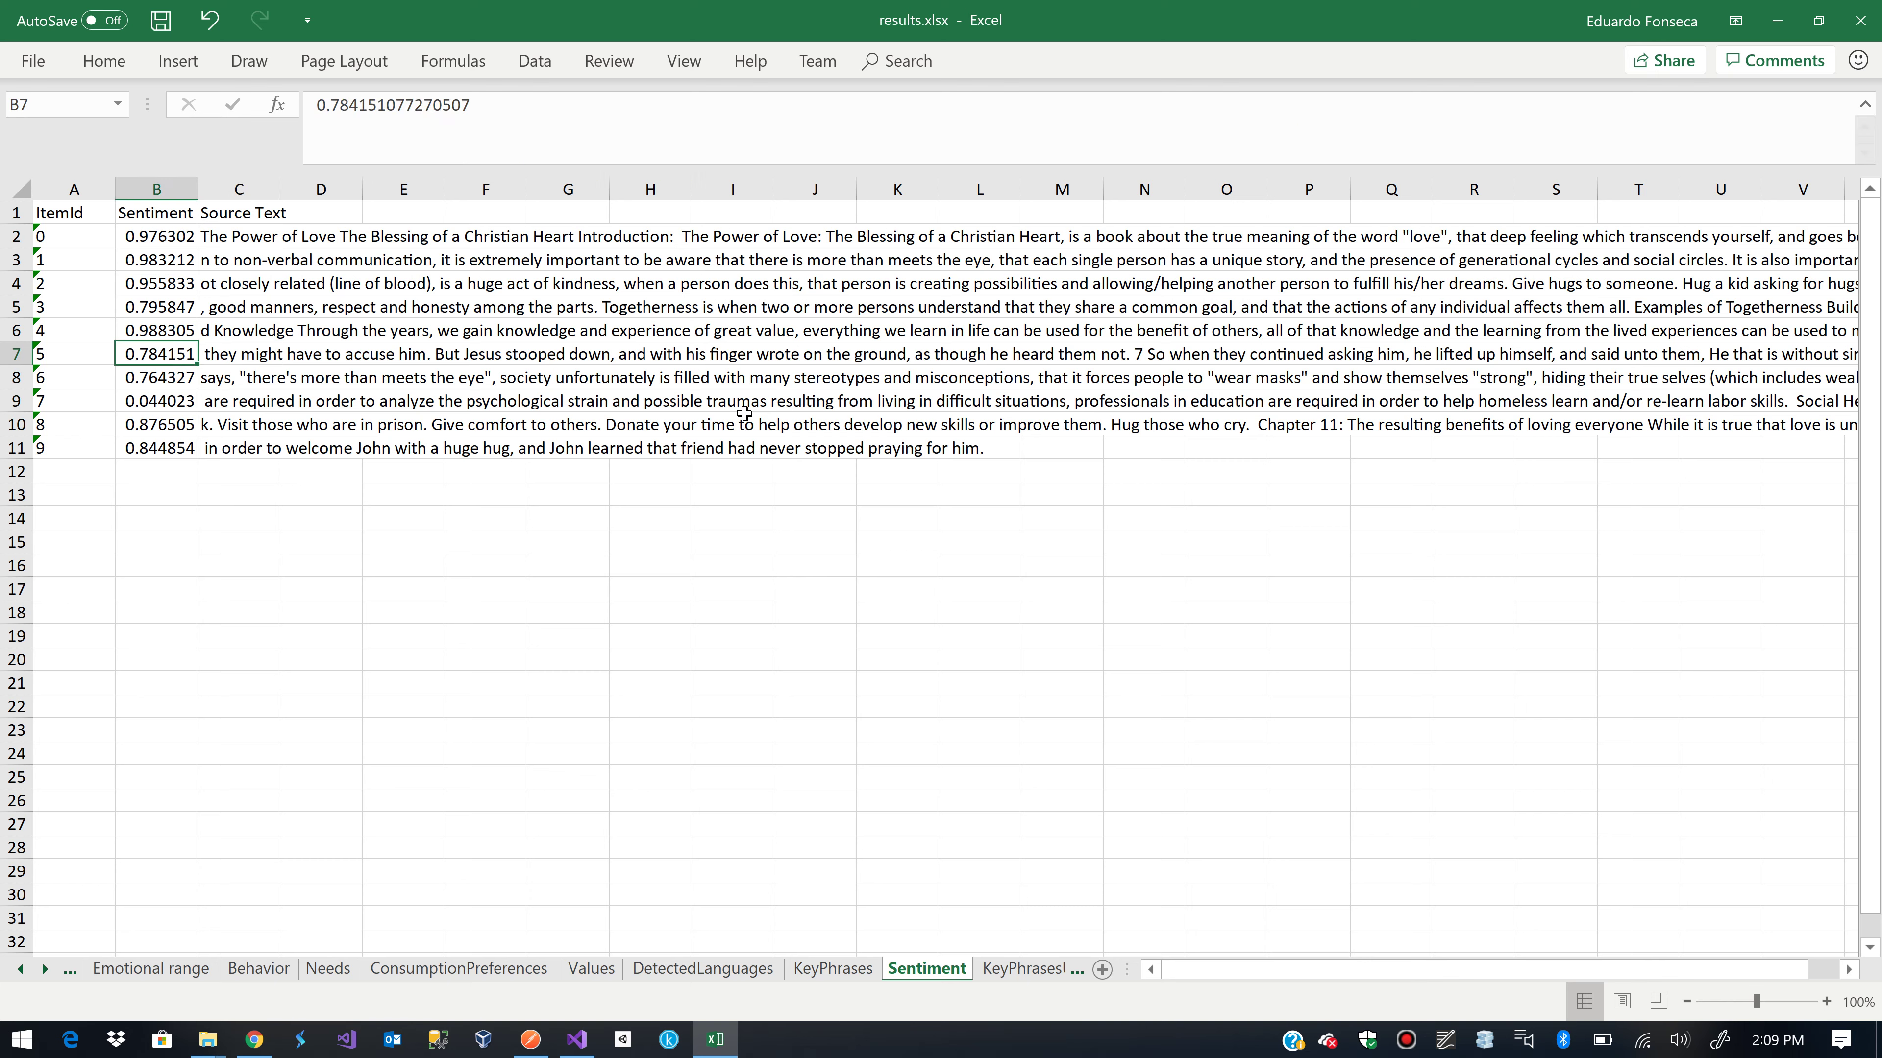
pyautogui.press('Down')
pyautogui.press('Down')
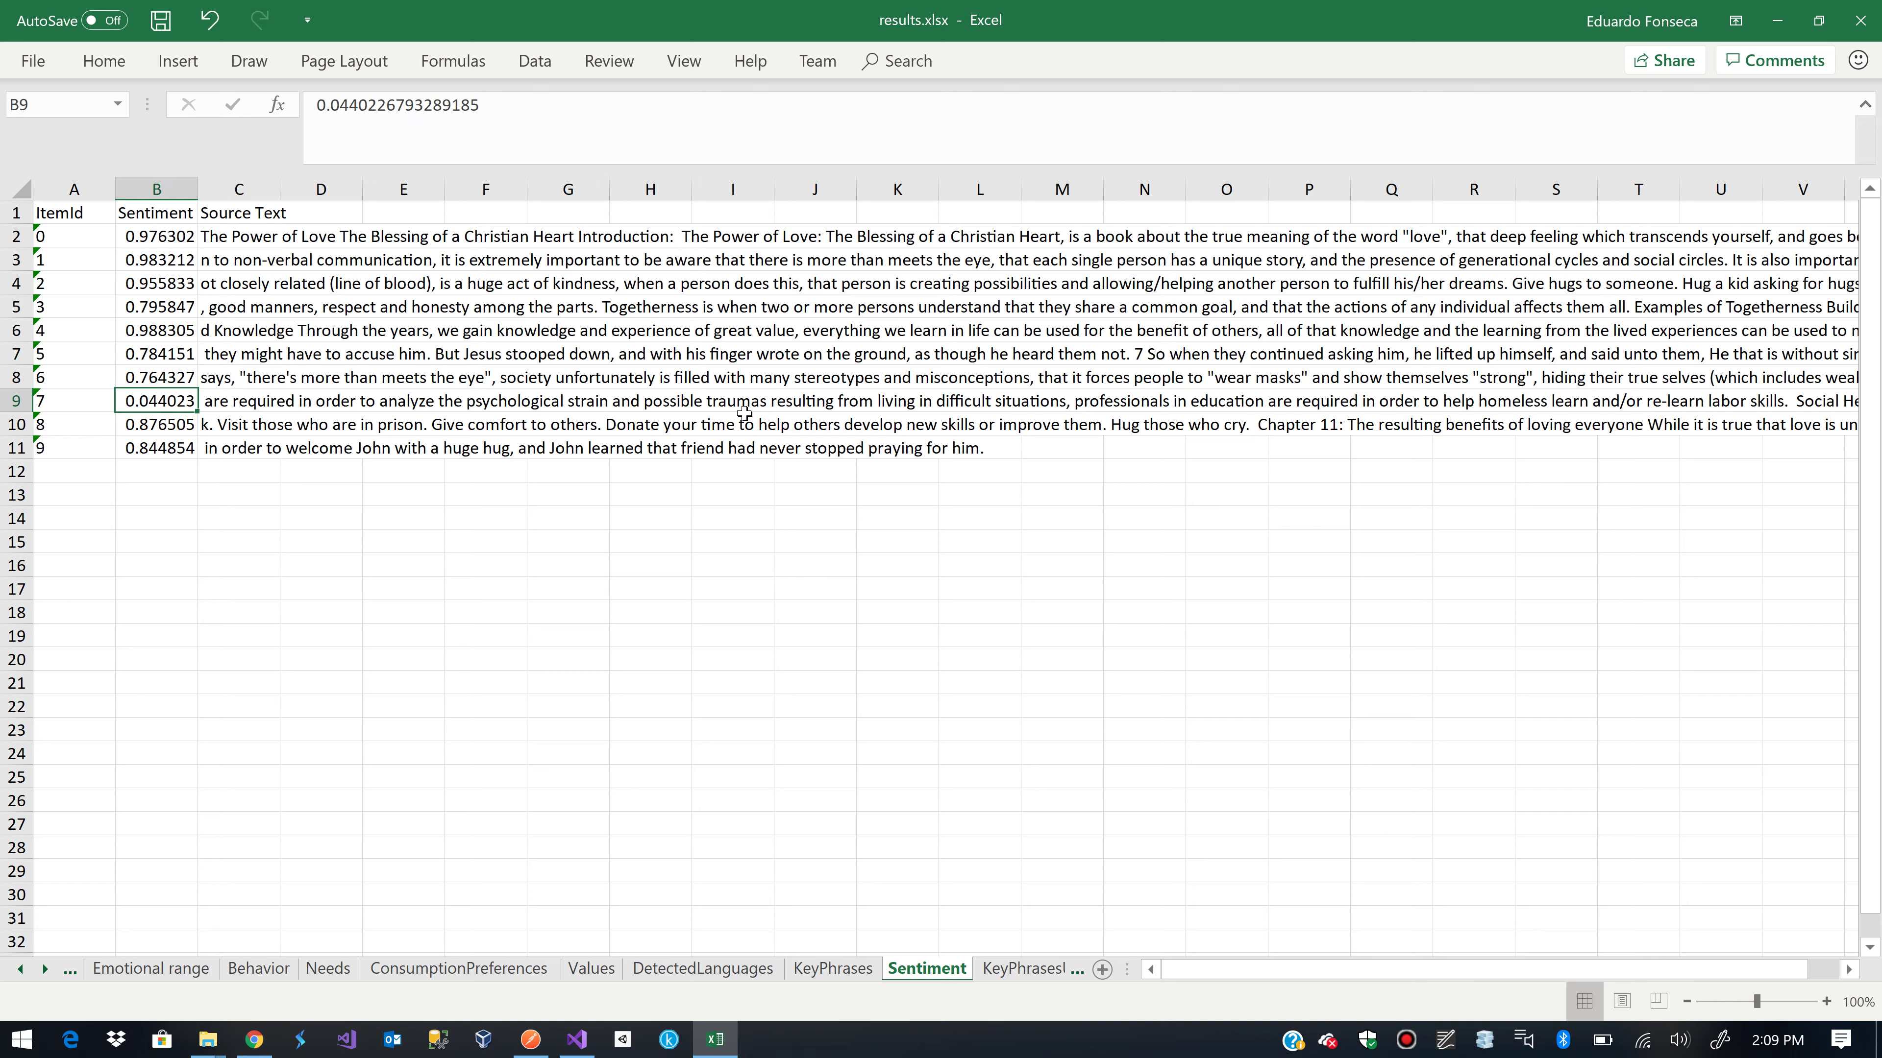
pyautogui.press('Right')
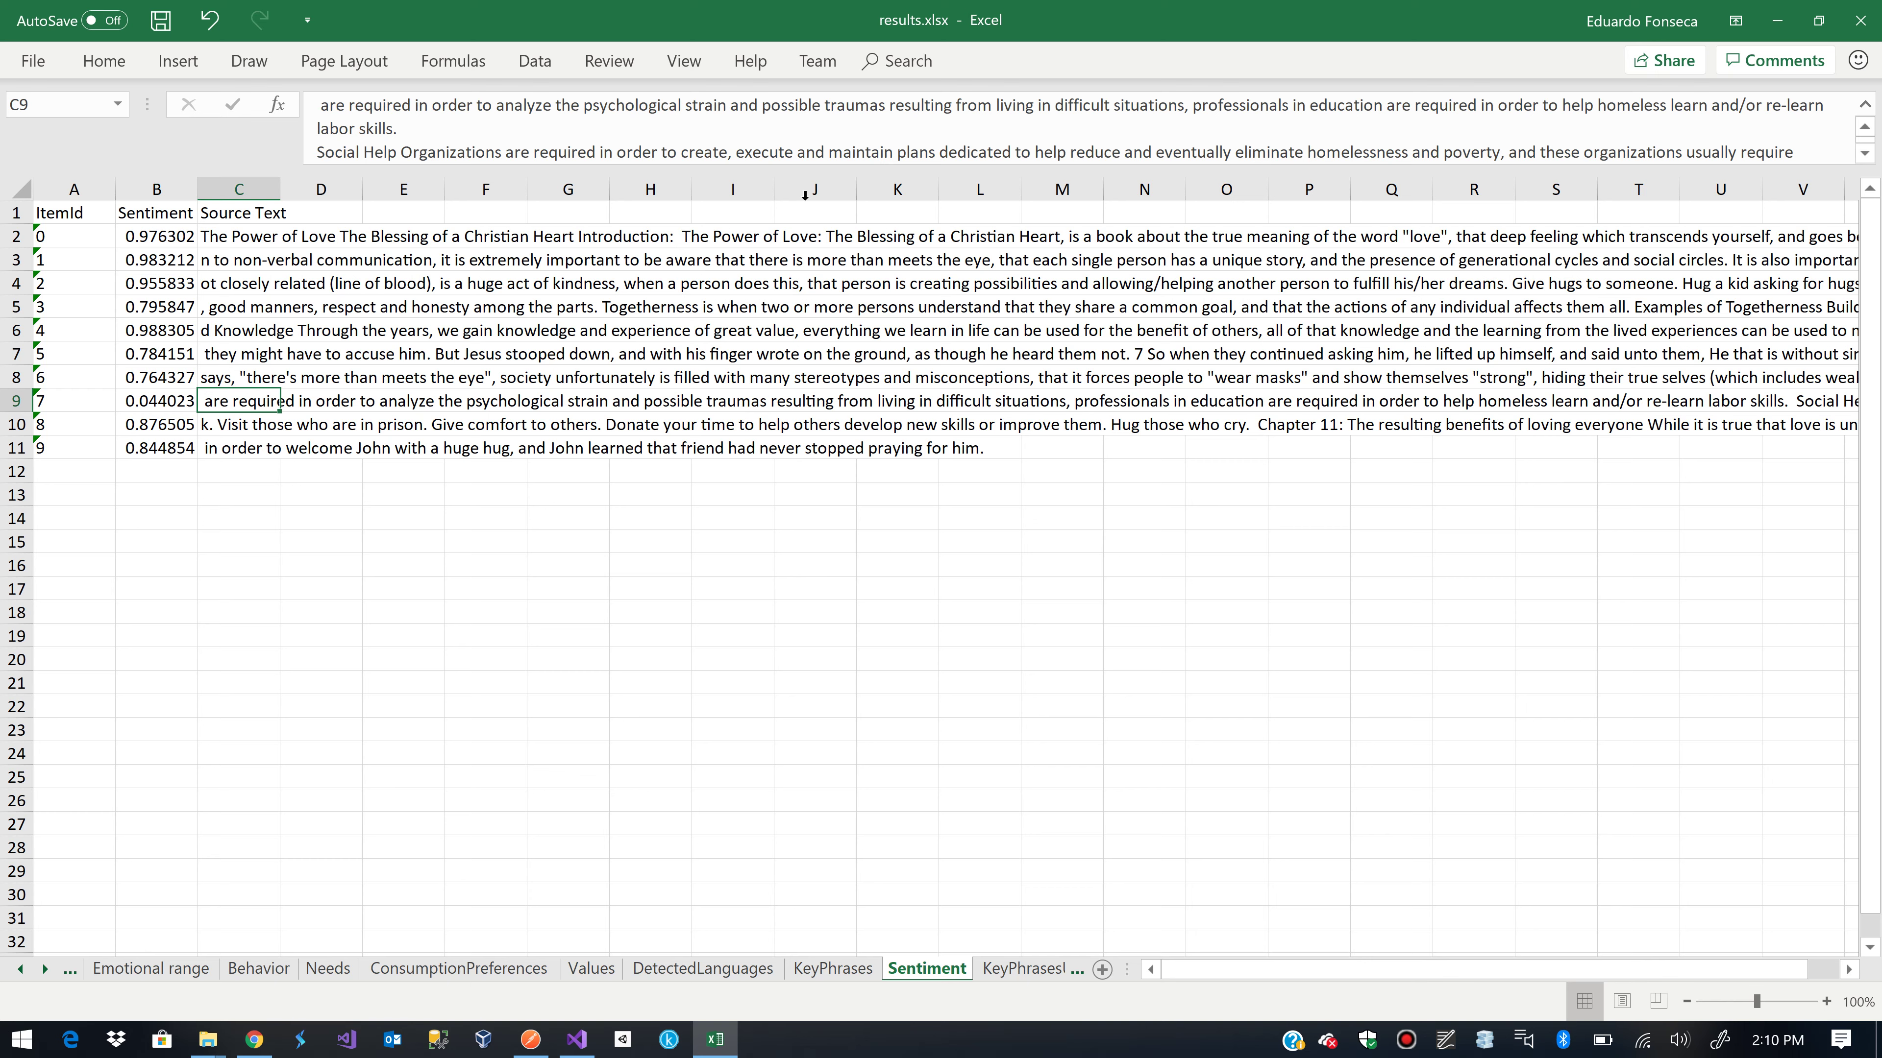
pyautogui.click(837, 113)
# Select all of item 7's source text and launch Notepad by searching 'NOTE' from Start
pyautogui.hotkey('ctrl', 'shift', 'End')
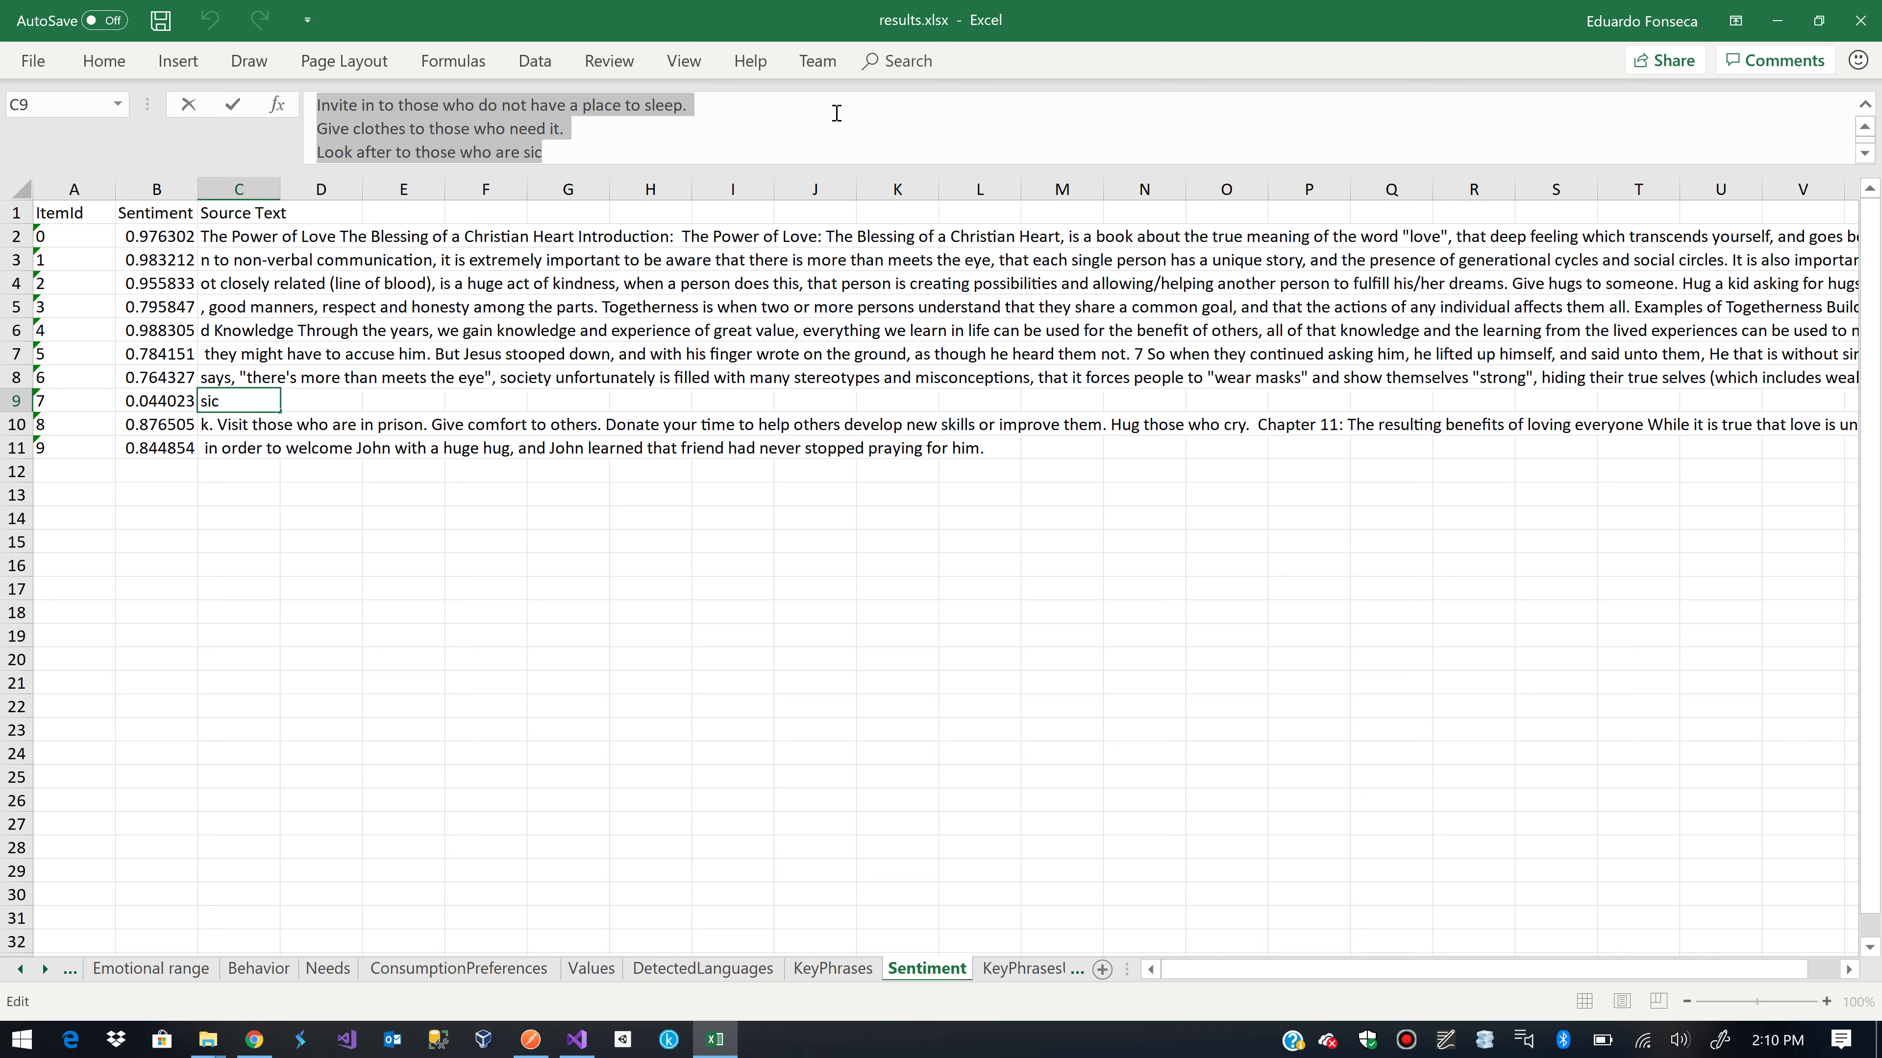
pyautogui.click(22, 1040)
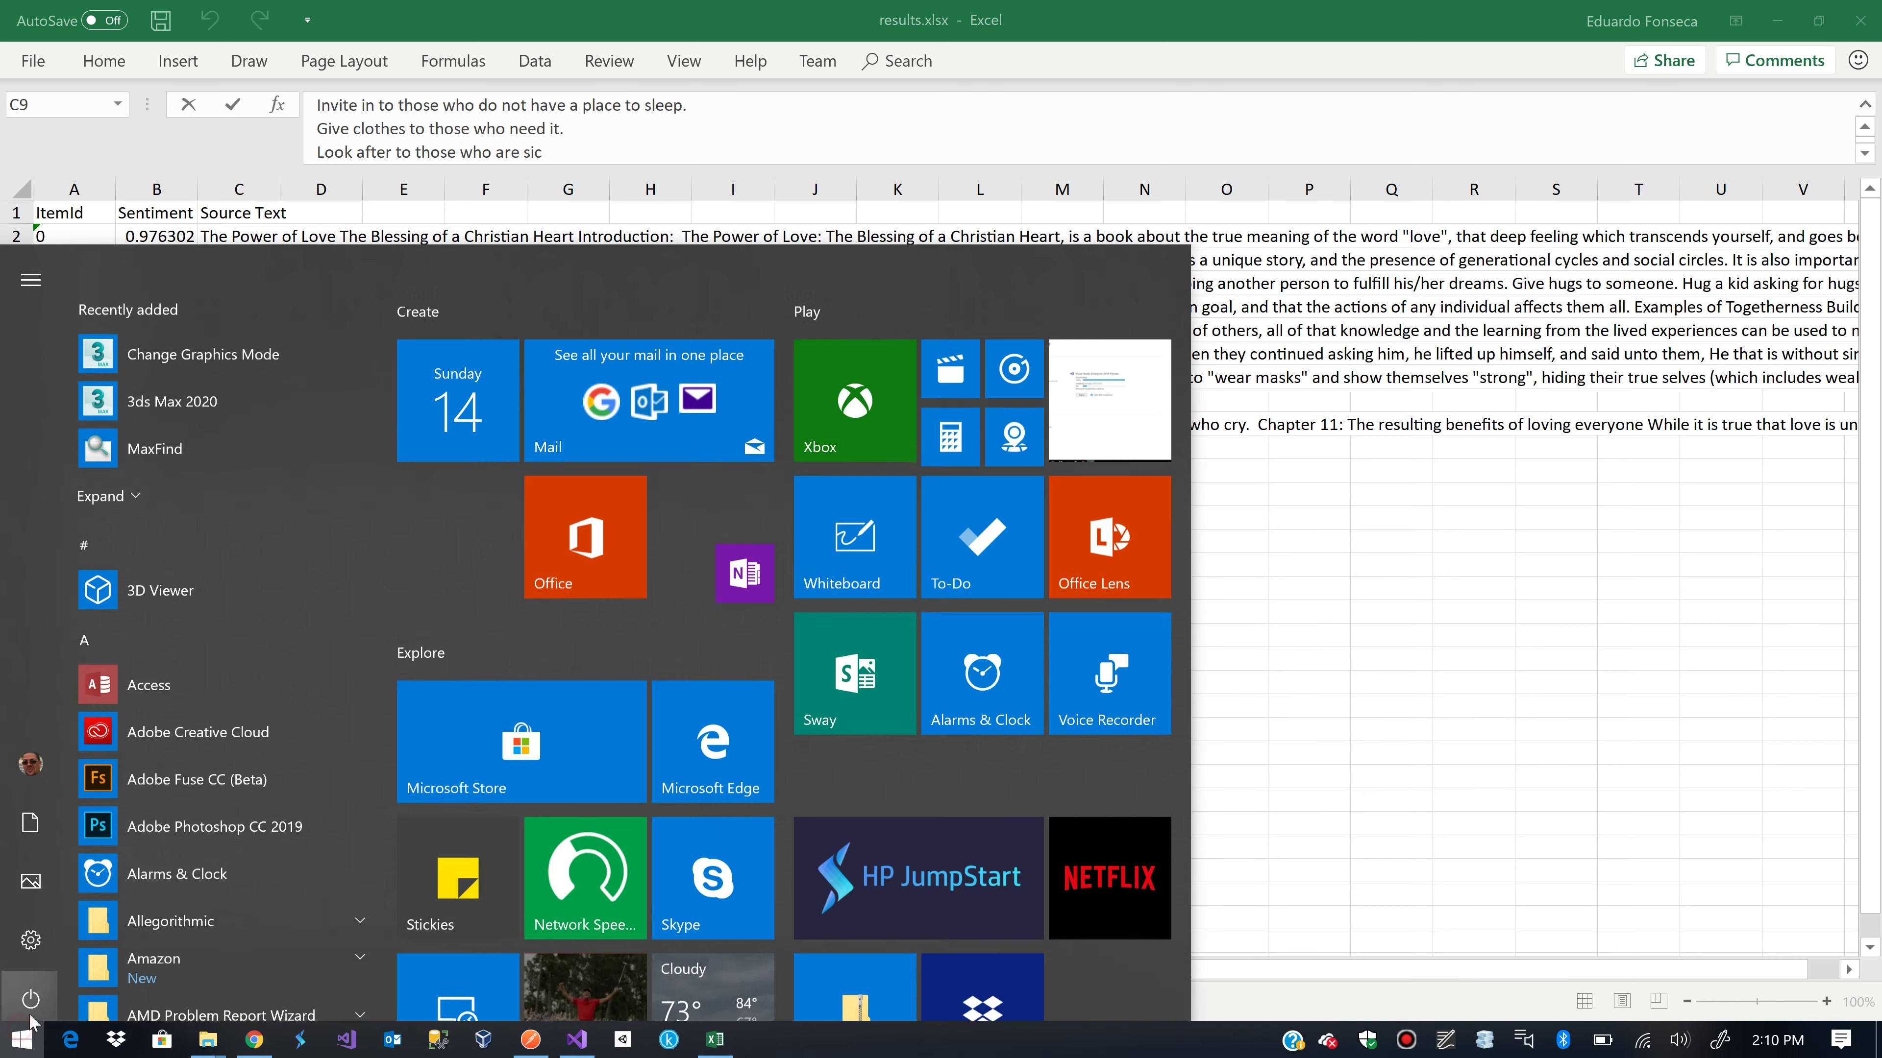
pyautogui.write('NOTEP')
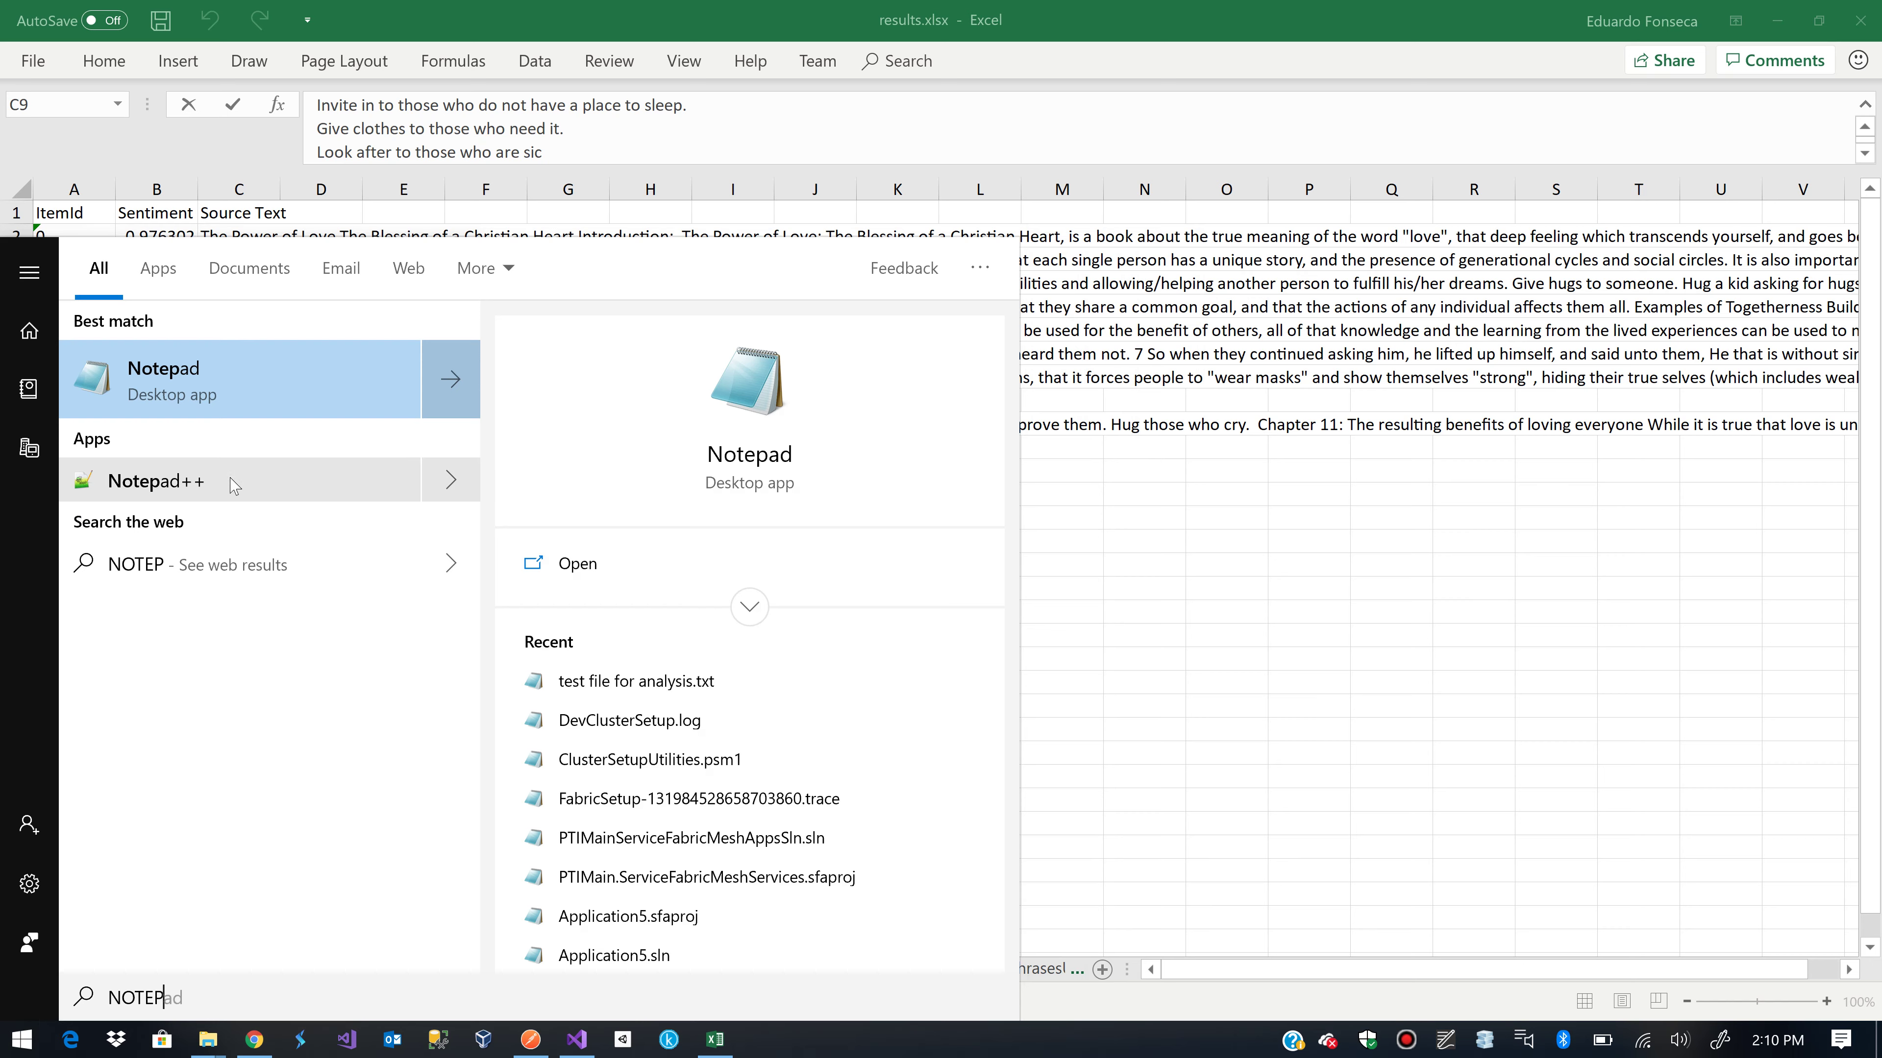
pyautogui.click(171, 371)
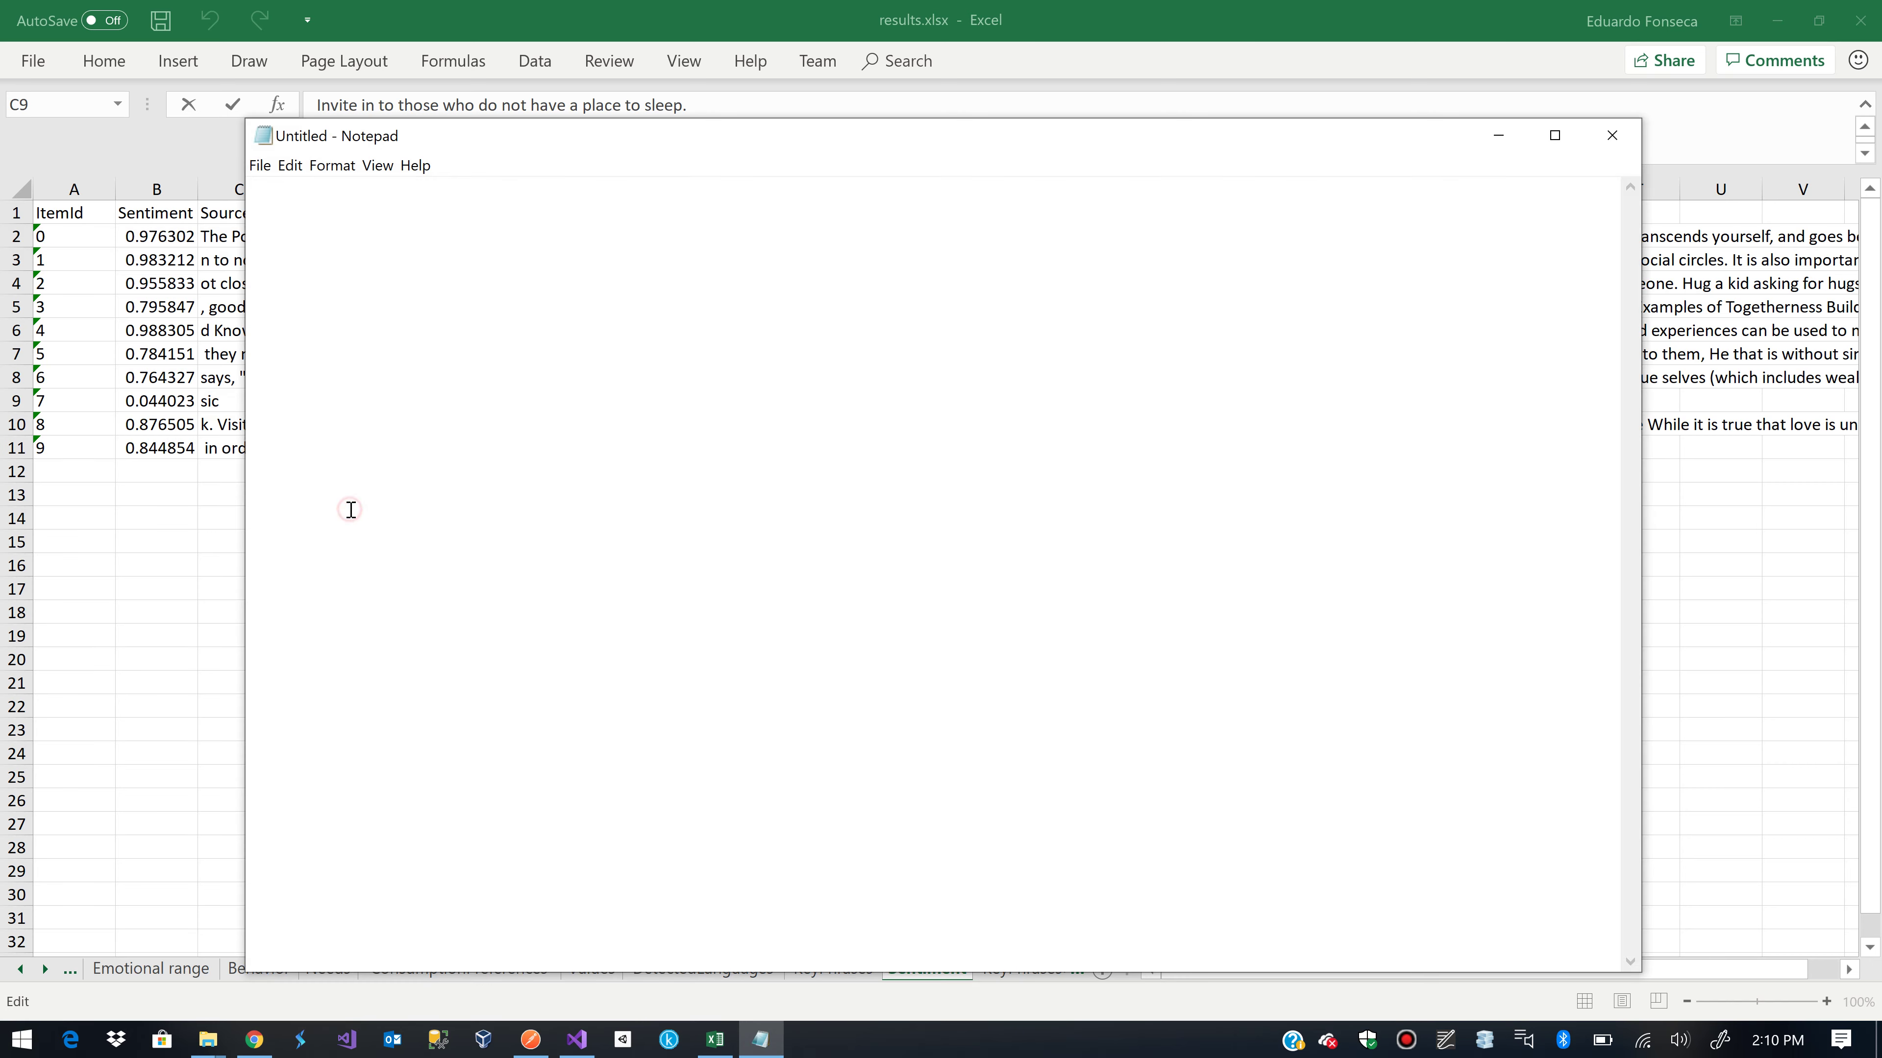
# Paste item 7's homelessness and trauma text into Notepad and scroll through it
pyautogui.hotkey('ctrl', 'v')
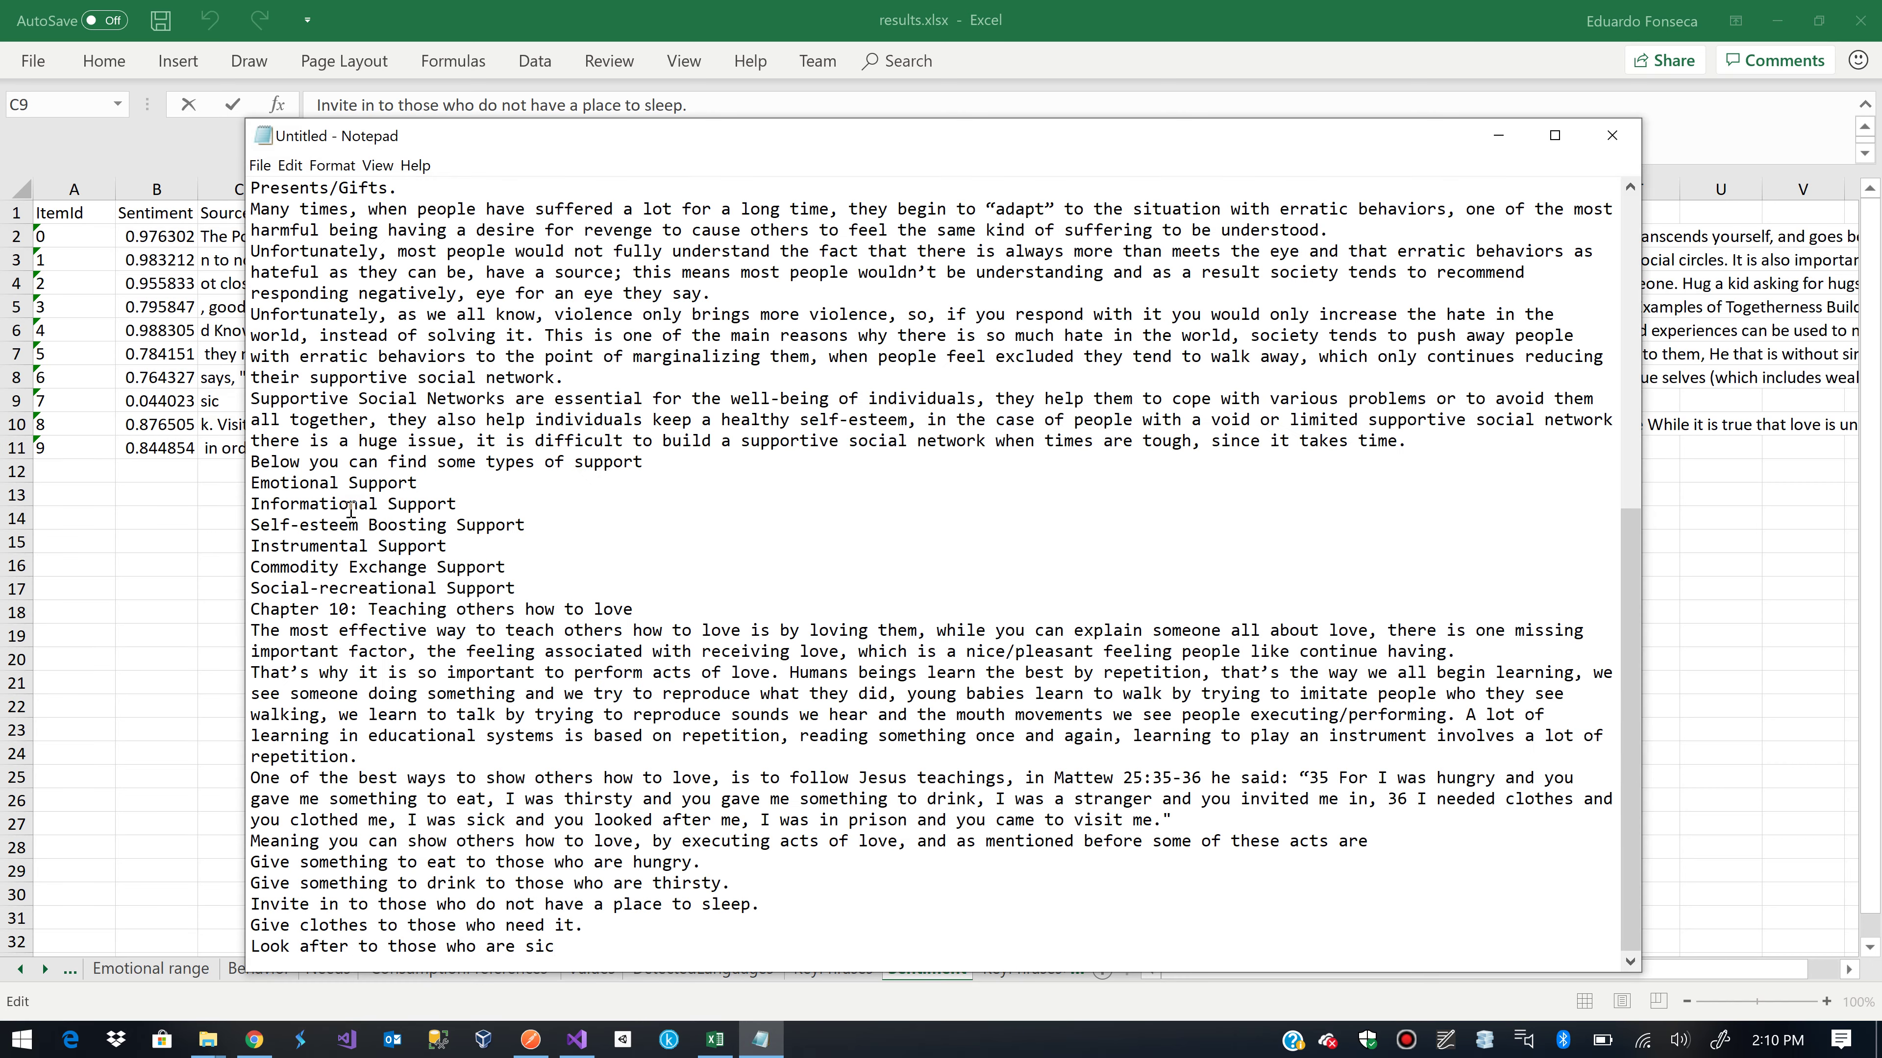
pyautogui.scroll(9, 352, 510)
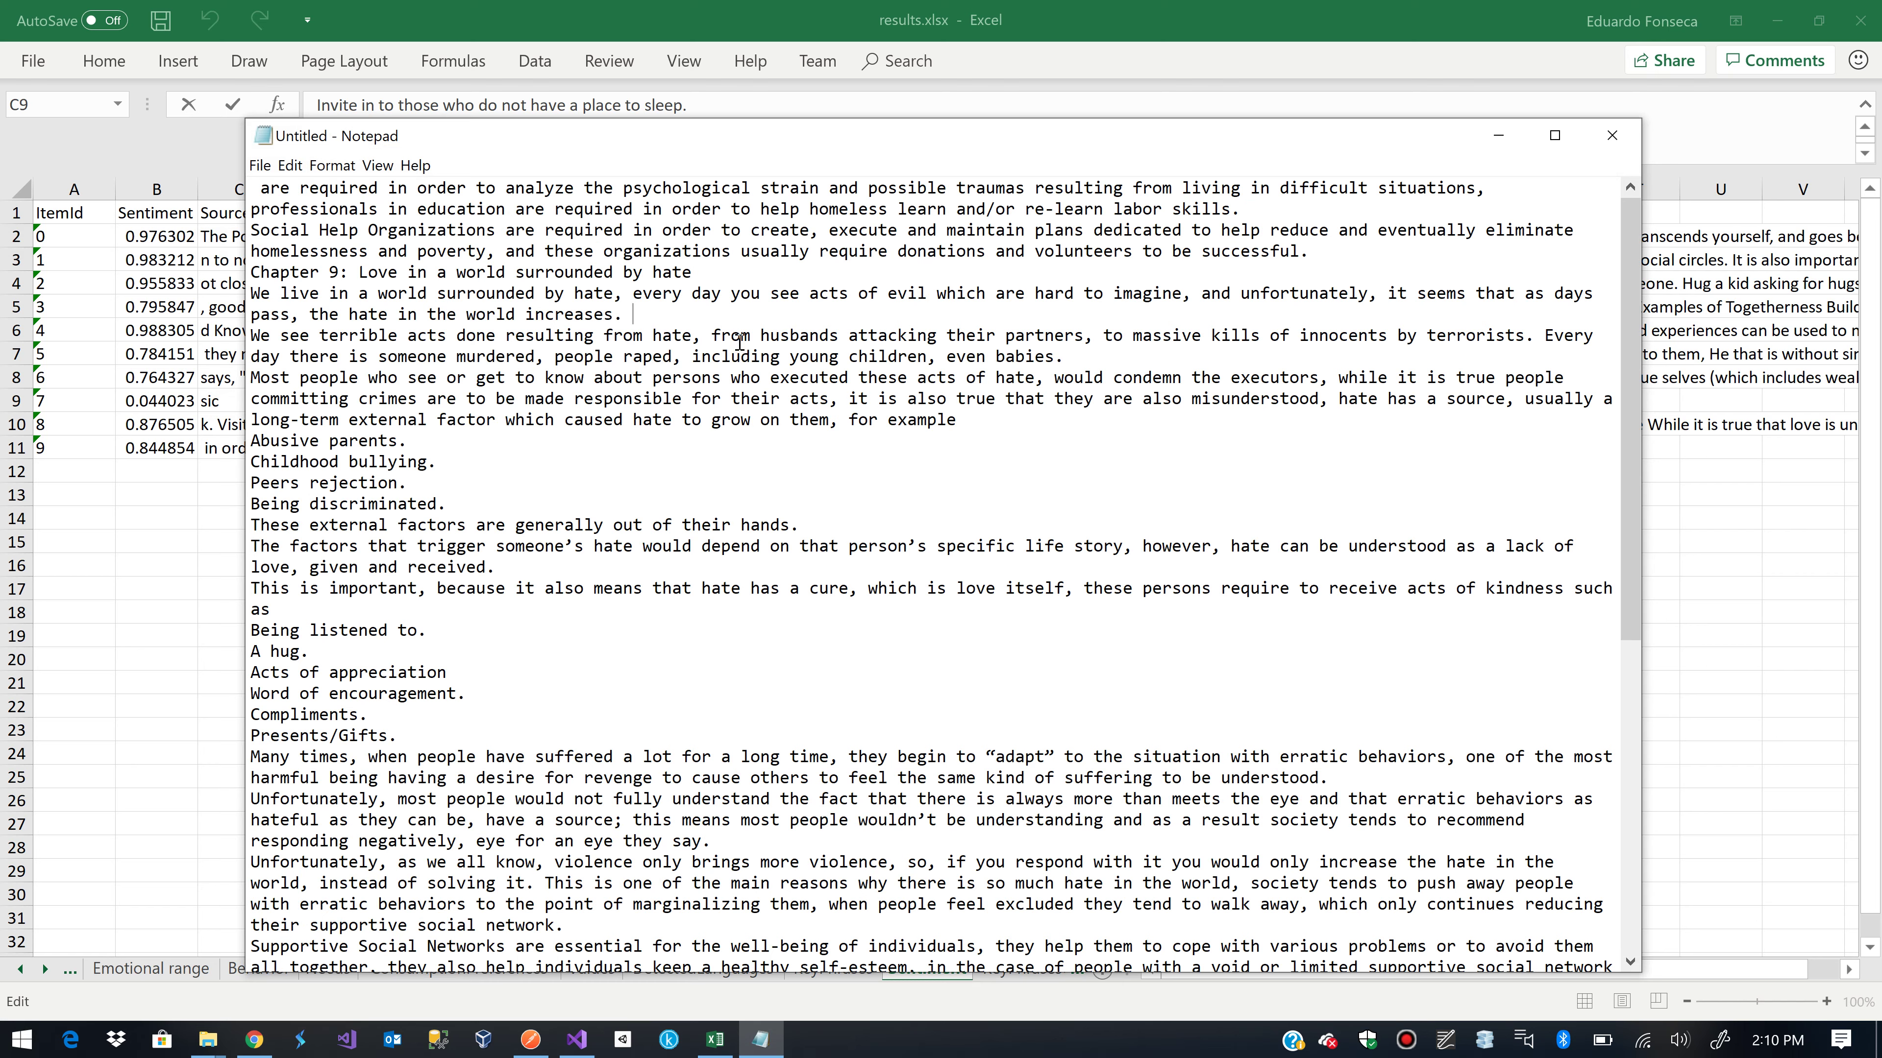
pyautogui.press('Down')
pyautogui.press('Down')
pyautogui.press('Down')
pyautogui.press('Down')
pyautogui.press('Down')
pyautogui.press('Down')
pyautogui.press('Down')
pyautogui.press('Down')
pyautogui.press('Down')
pyautogui.press('Down')
pyautogui.press('Down')
pyautogui.press('Down')
pyautogui.press('Down')
pyautogui.press('Down')
pyautogui.press('Down')
pyautogui.press('Down')
pyautogui.press('Down')
pyautogui.press('Down')
# Back in Excel, leave C9's text unchanged and move left to item 7's ItemId in A9
pyautogui.click(165, 575)
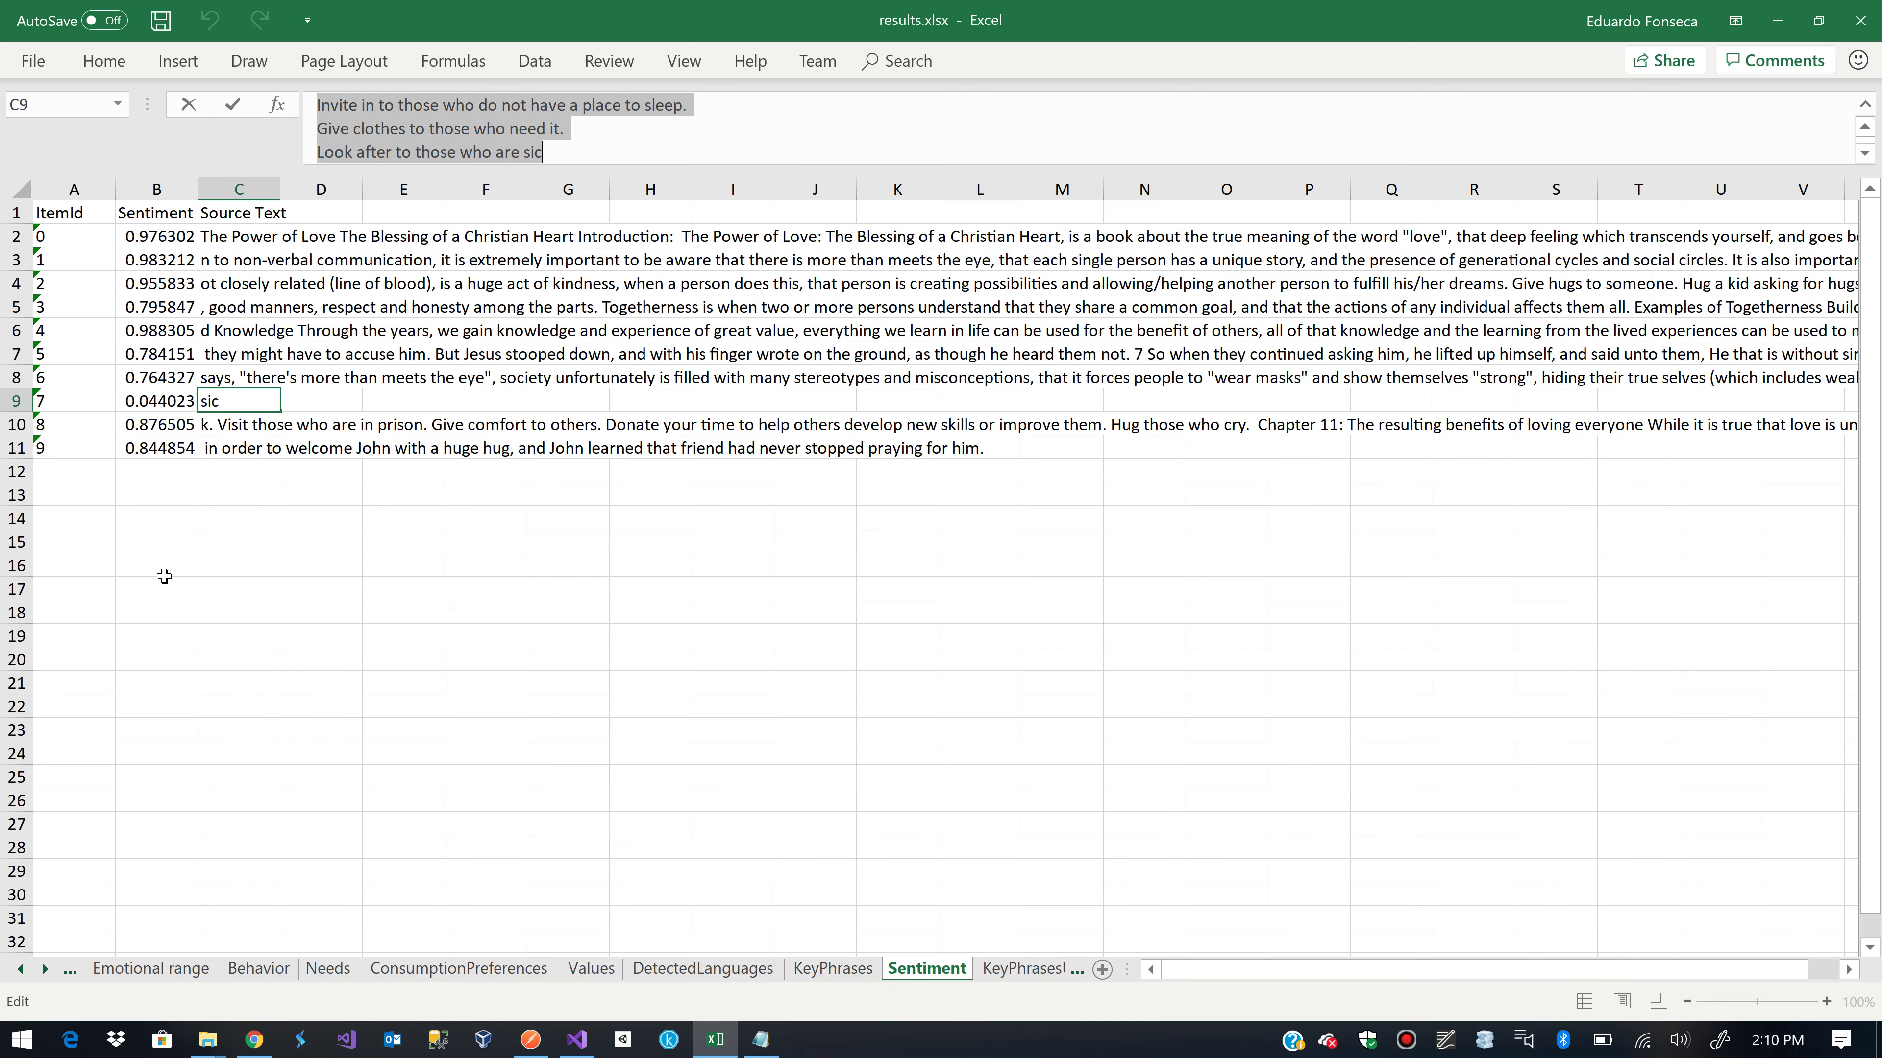
pyautogui.hotkey('ctrl', 'v')
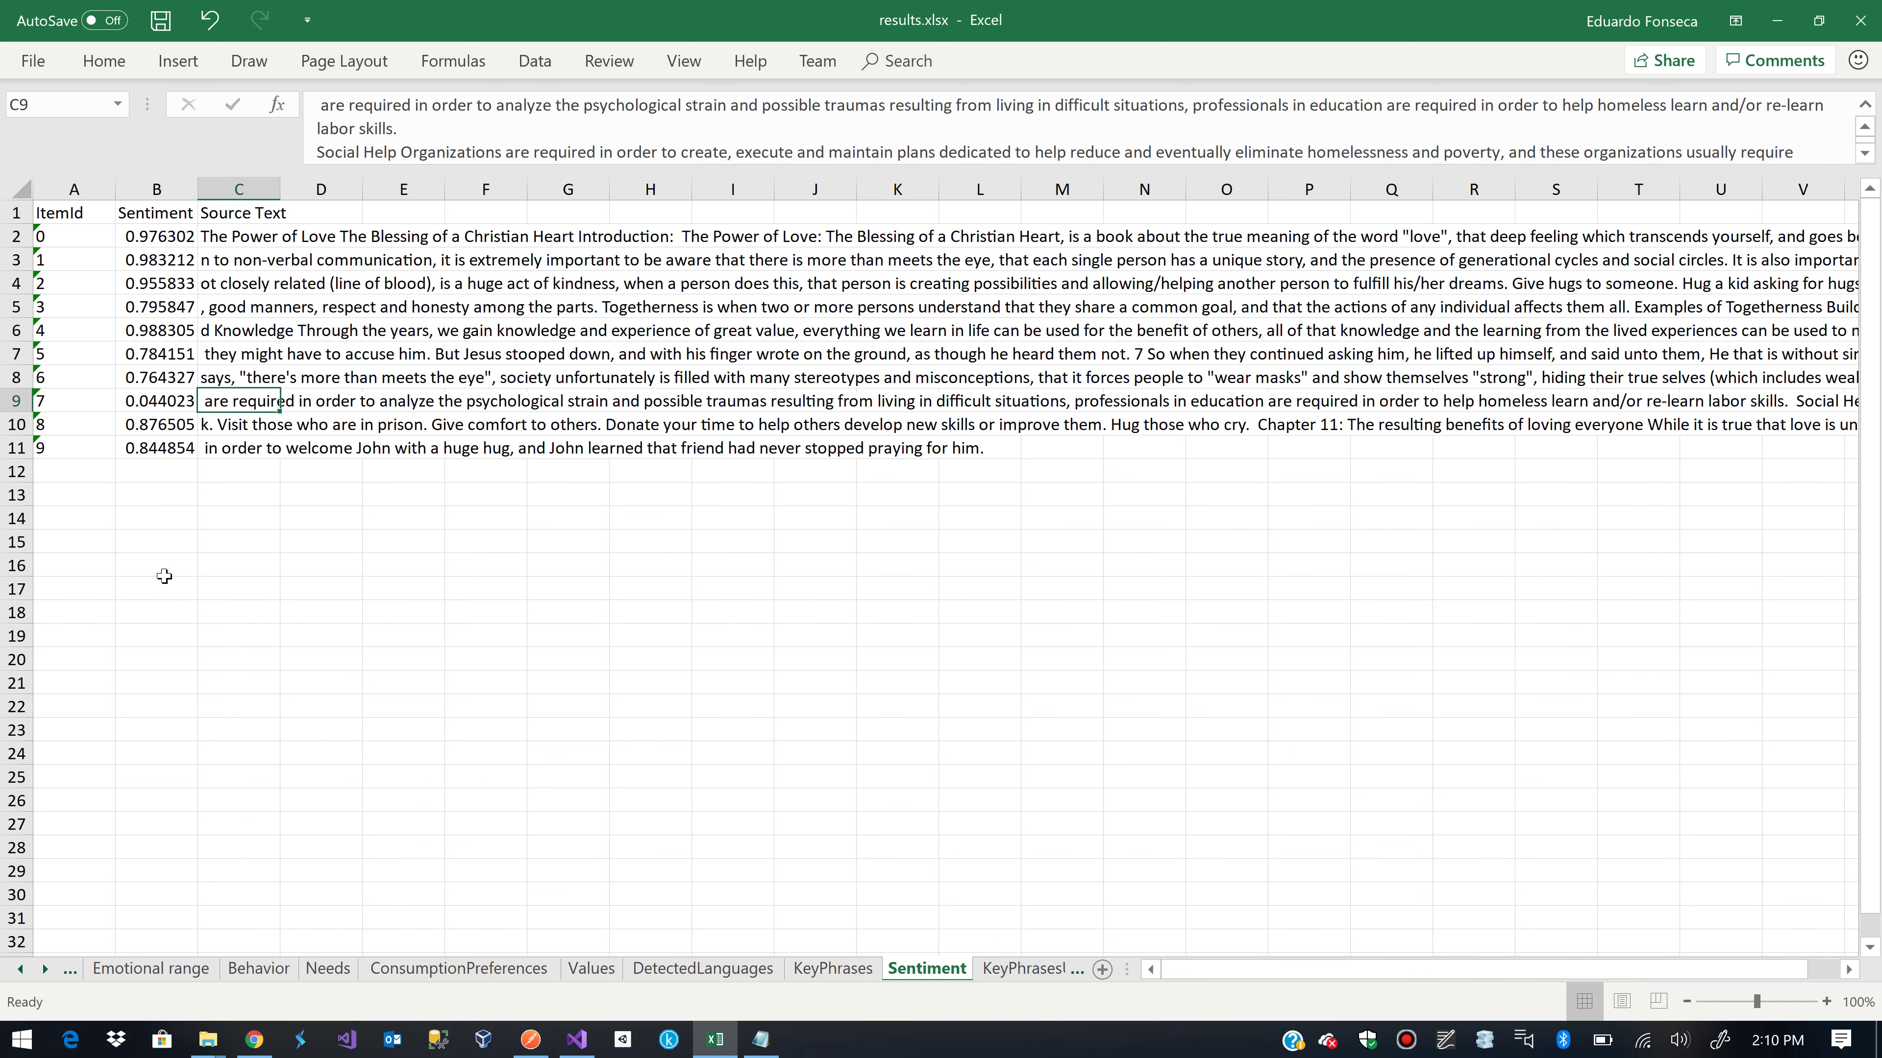
pyautogui.press('Left')
pyautogui.press('Left')
pyautogui.press('Right')
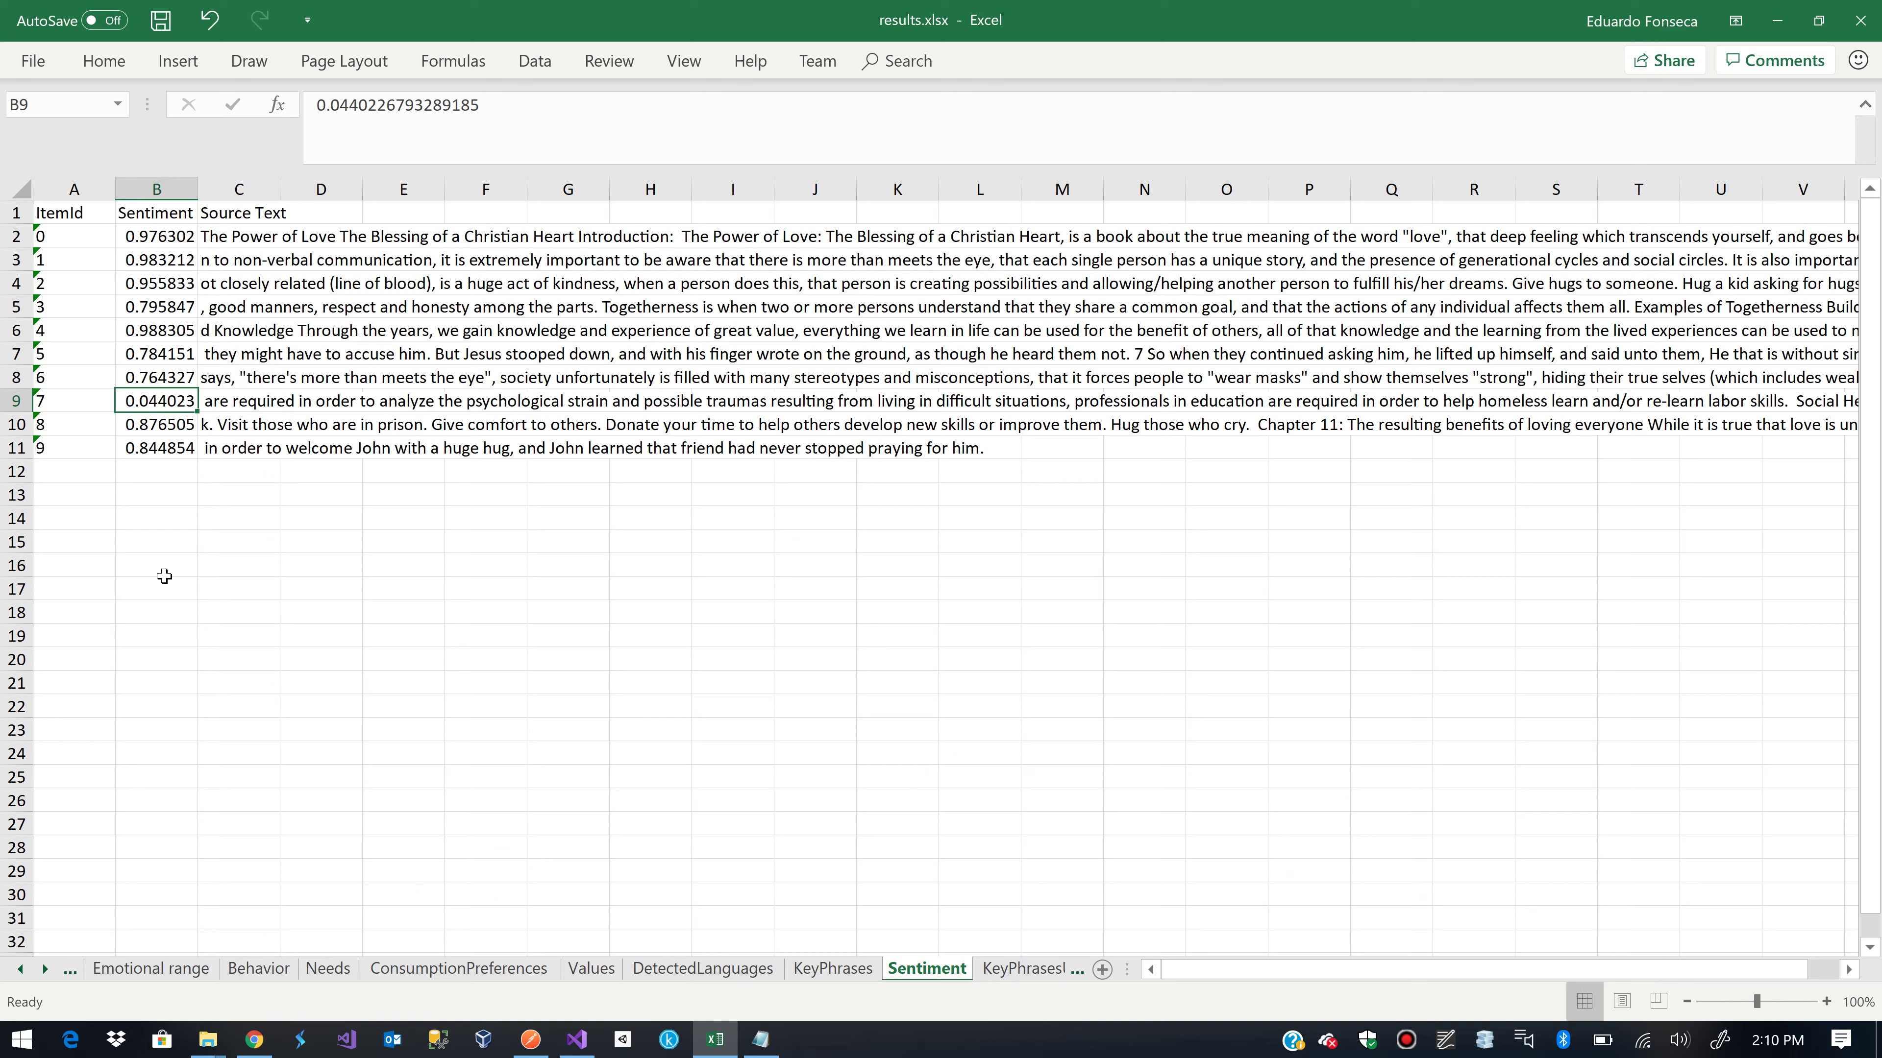
pyautogui.press('Right')
pyautogui.press('Left')
pyautogui.press('Left')
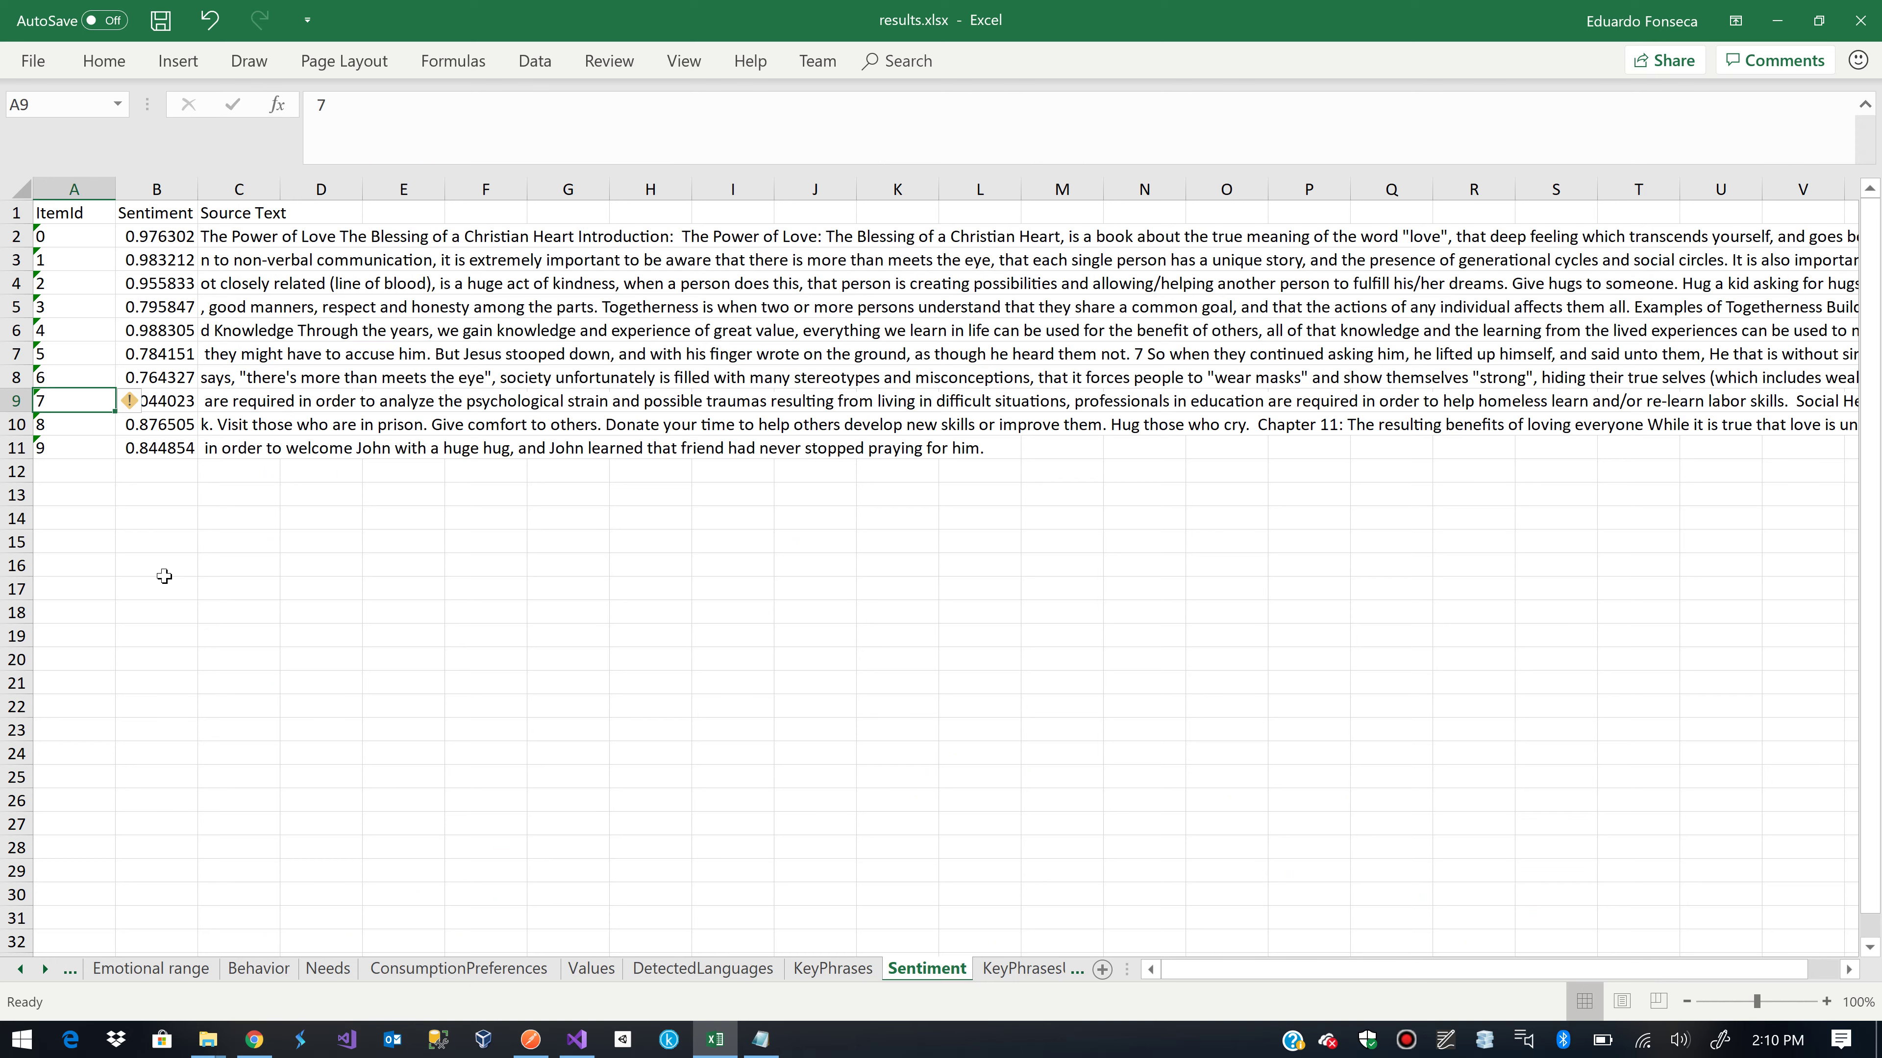
# Turn on filtering for the KeyPhrases sheet's header row
pyautogui.click(808, 973)
pyautogui.click(318, 236)
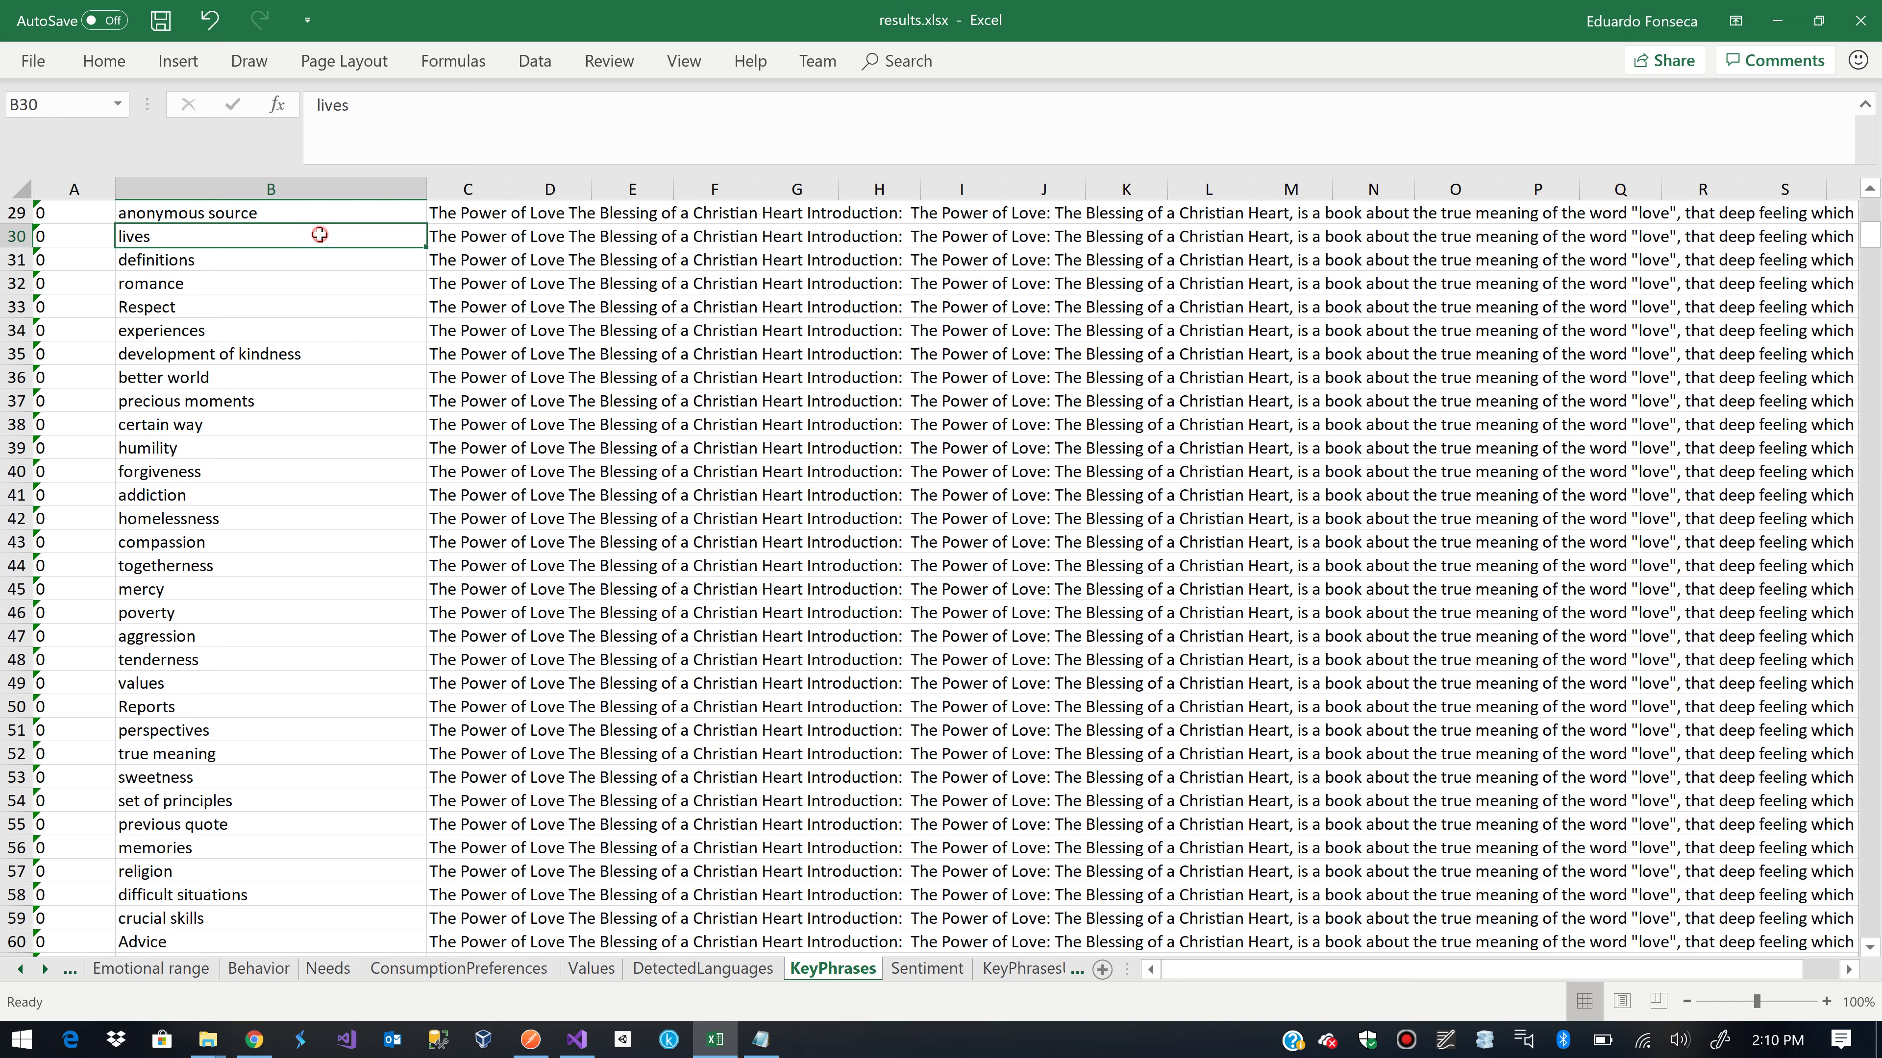
pyautogui.press('Left')
pyautogui.scroll(6, 319, 234)
pyautogui.scroll(4, 319, 235)
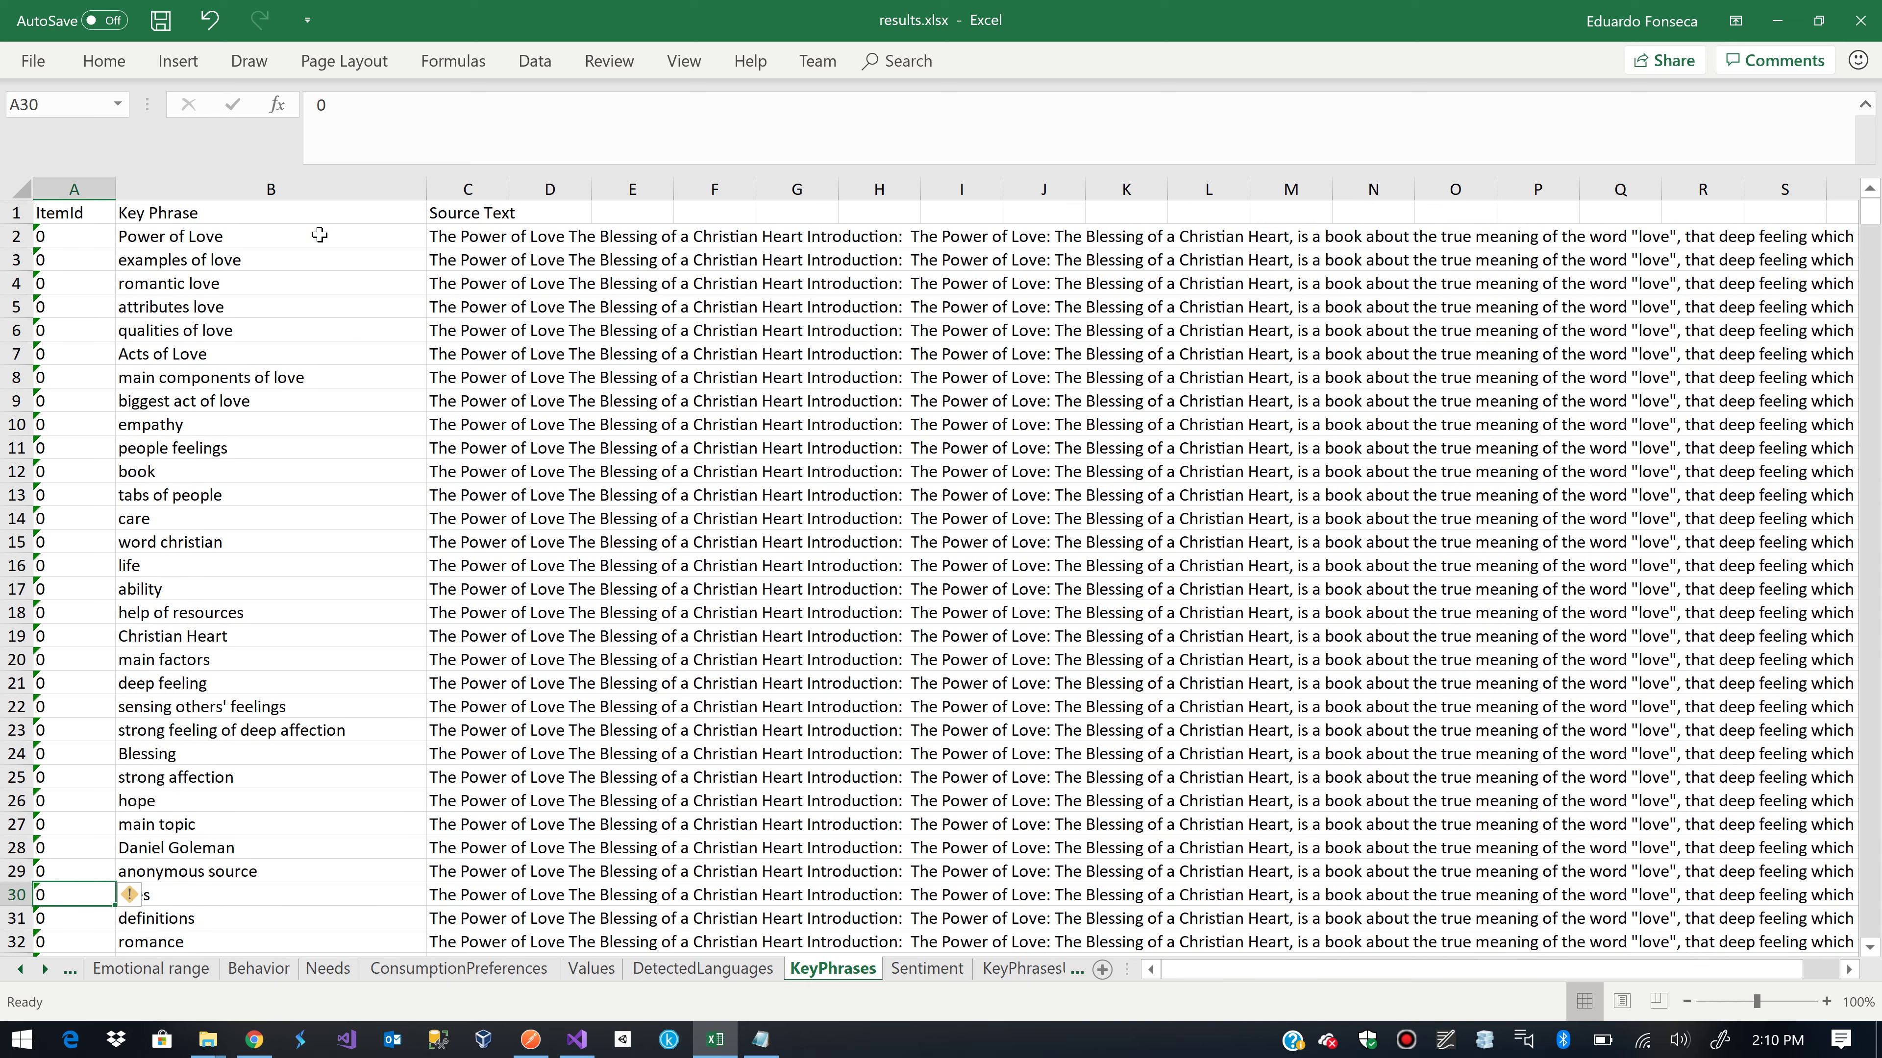
pyautogui.click(61, 219)
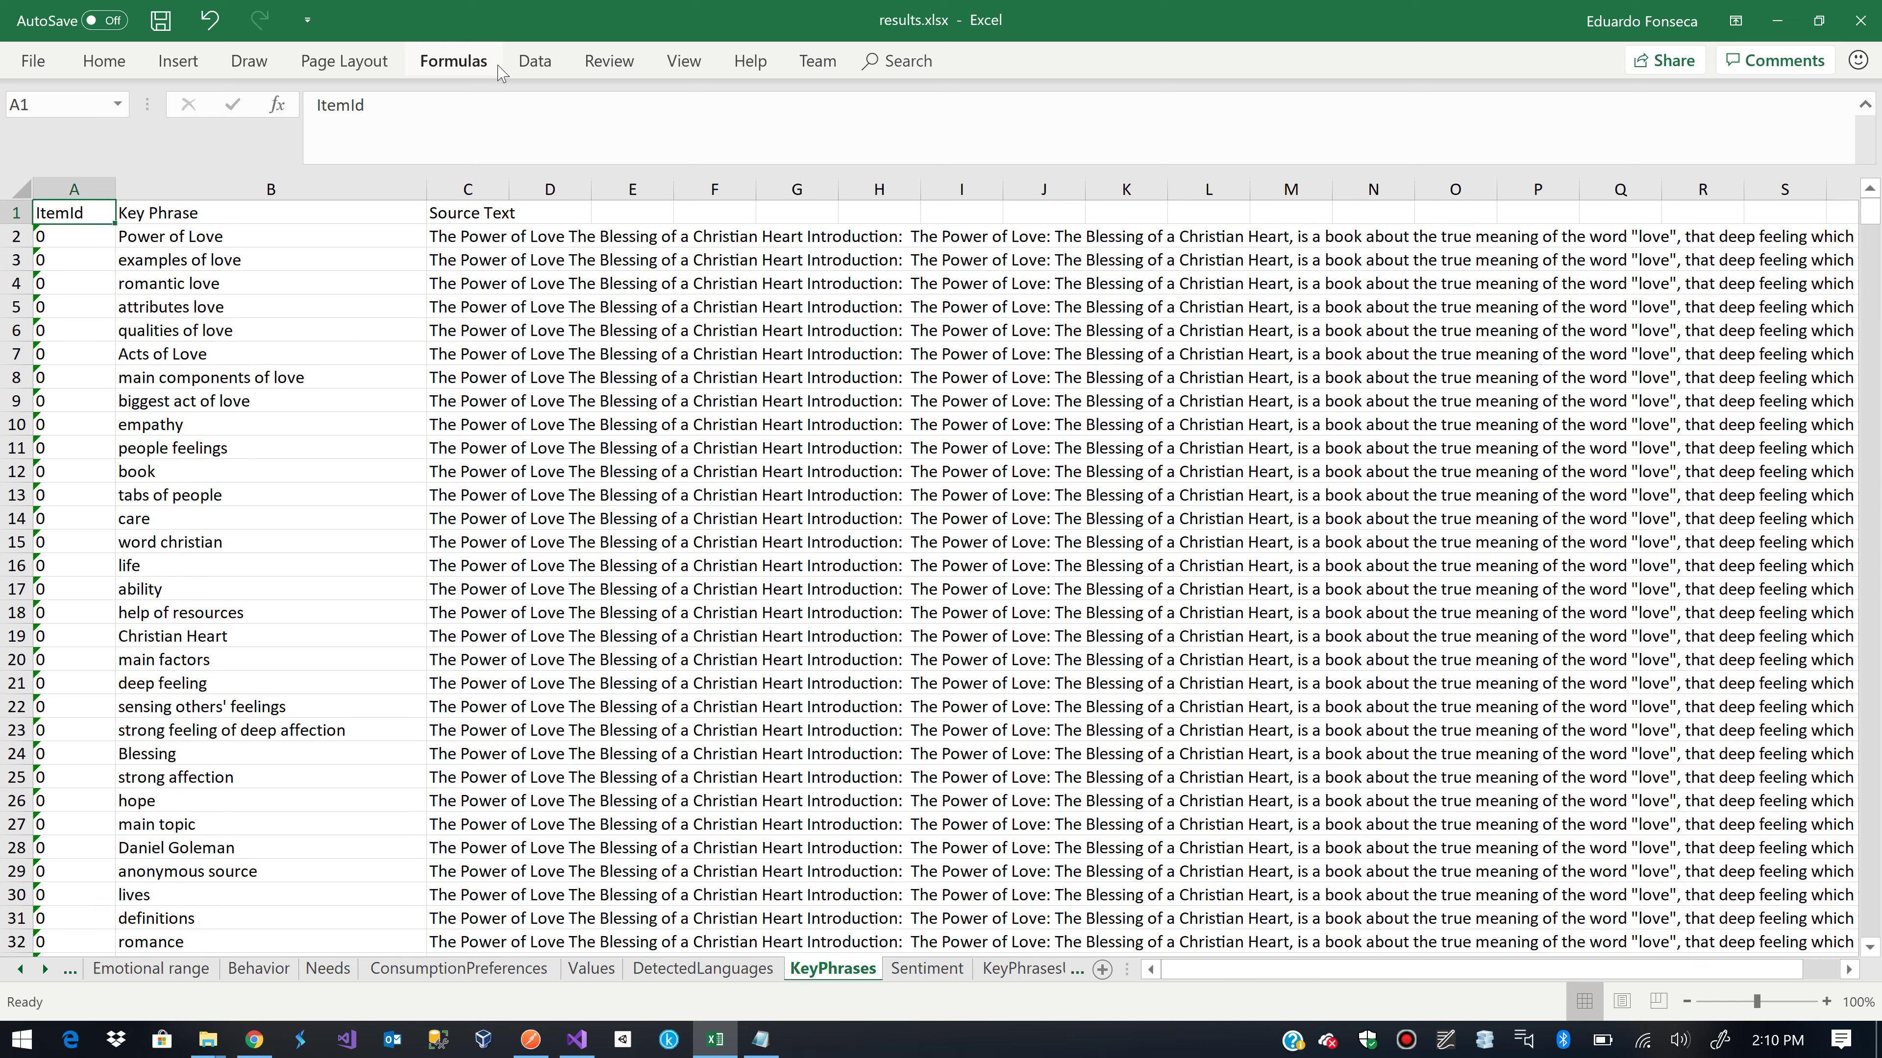
pyautogui.click(535, 61)
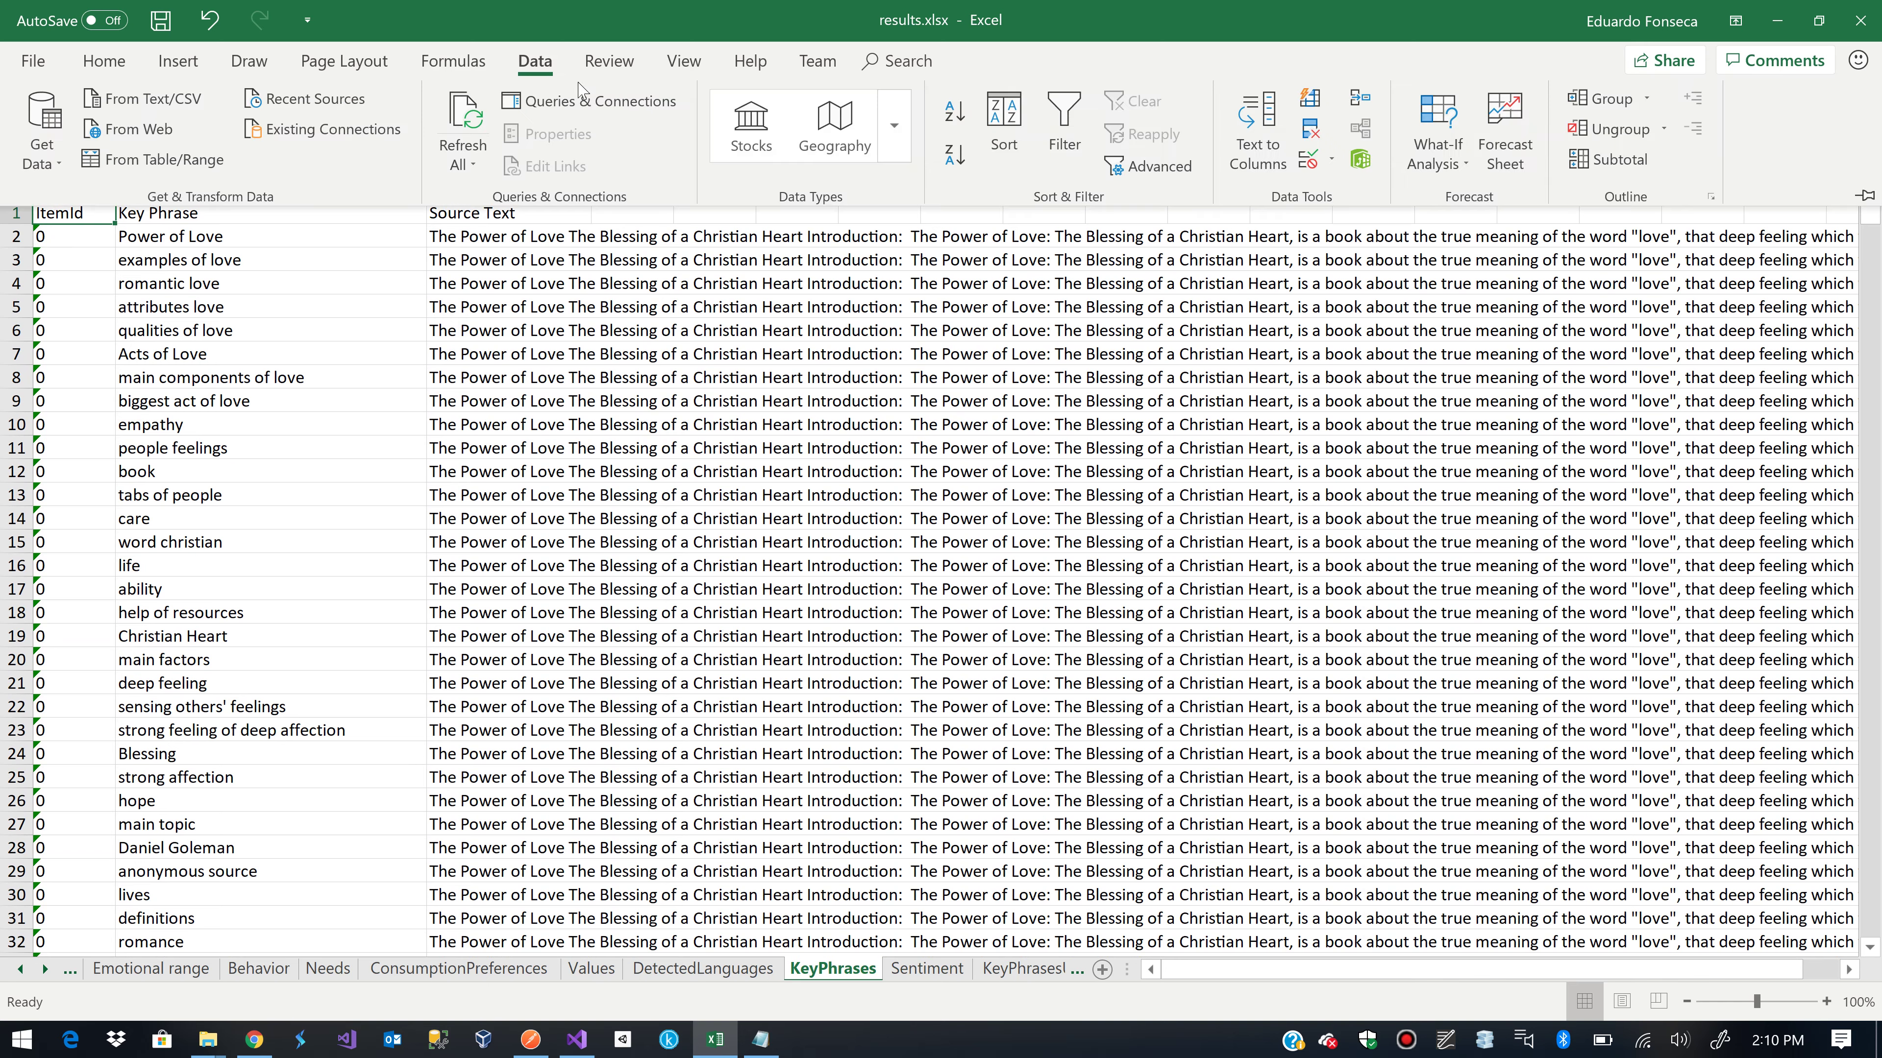
pyautogui.click(1073, 171)
pyautogui.click(1082, 159)
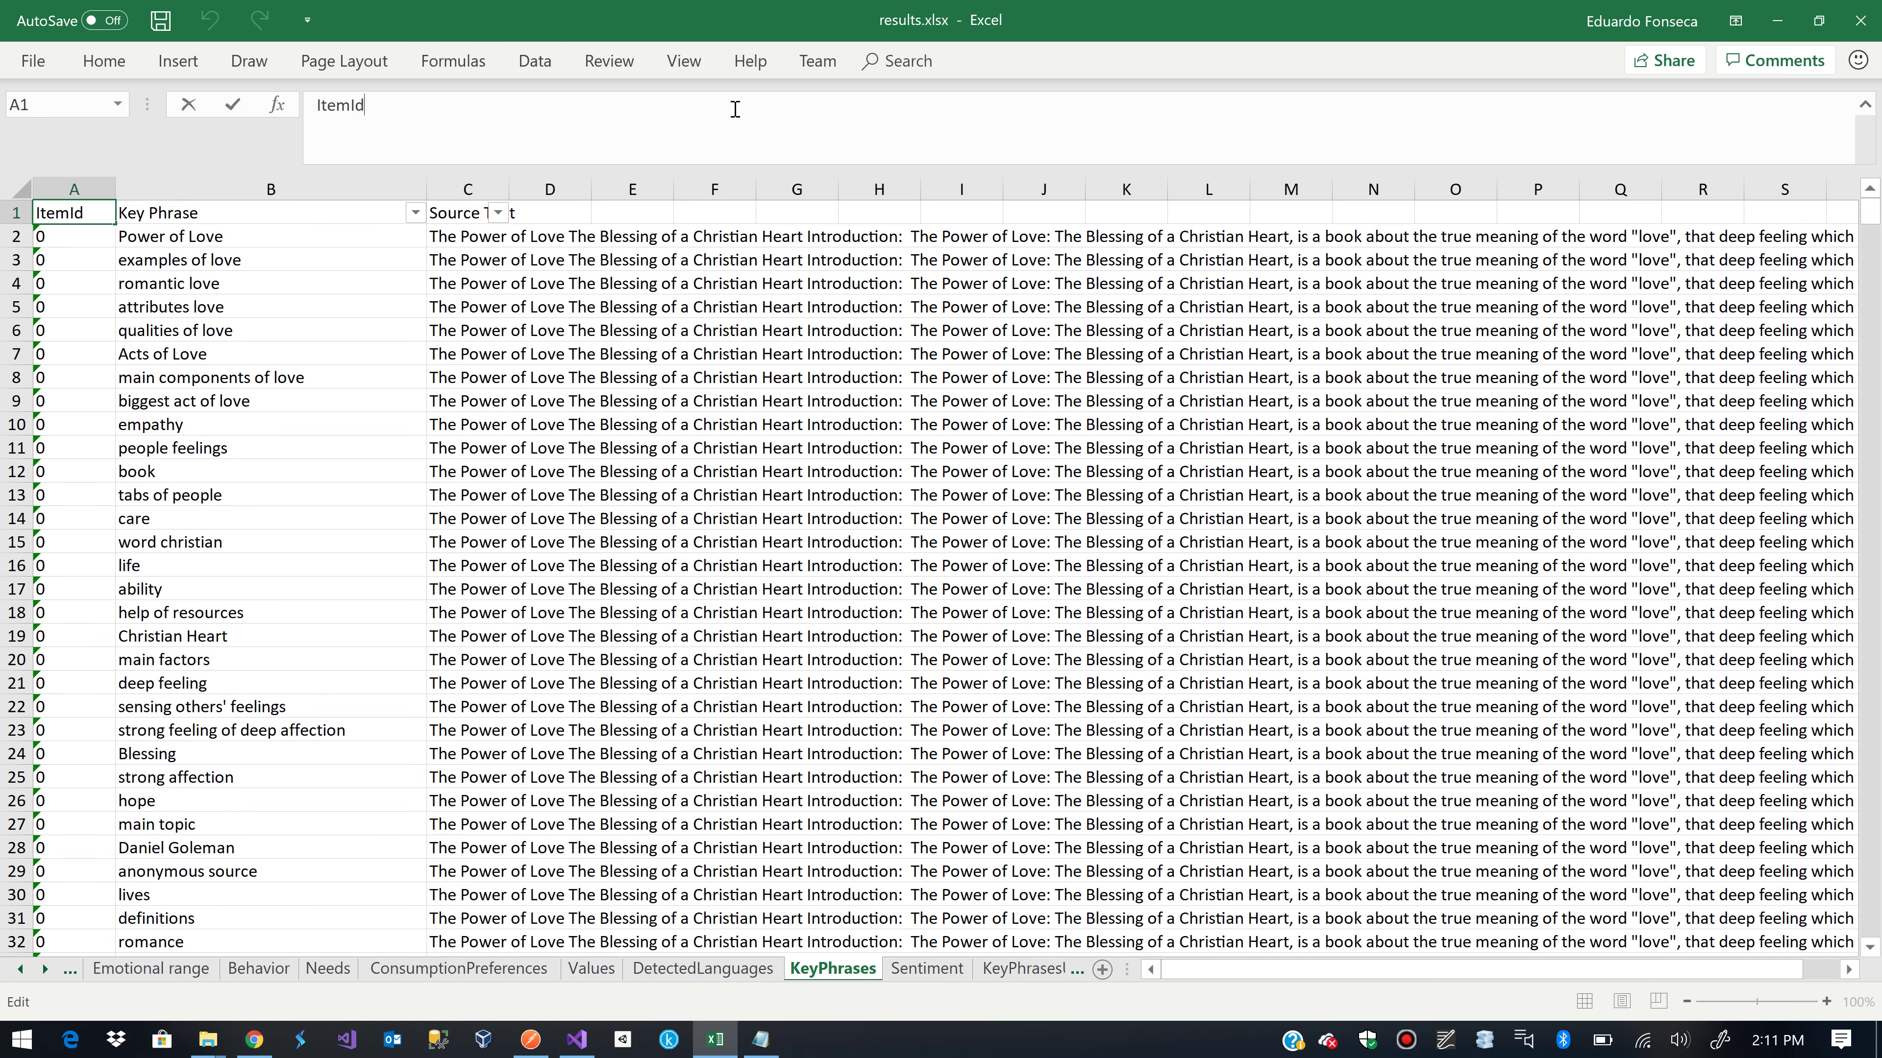
pyautogui.press('Escape')
pyautogui.click(598, 445)
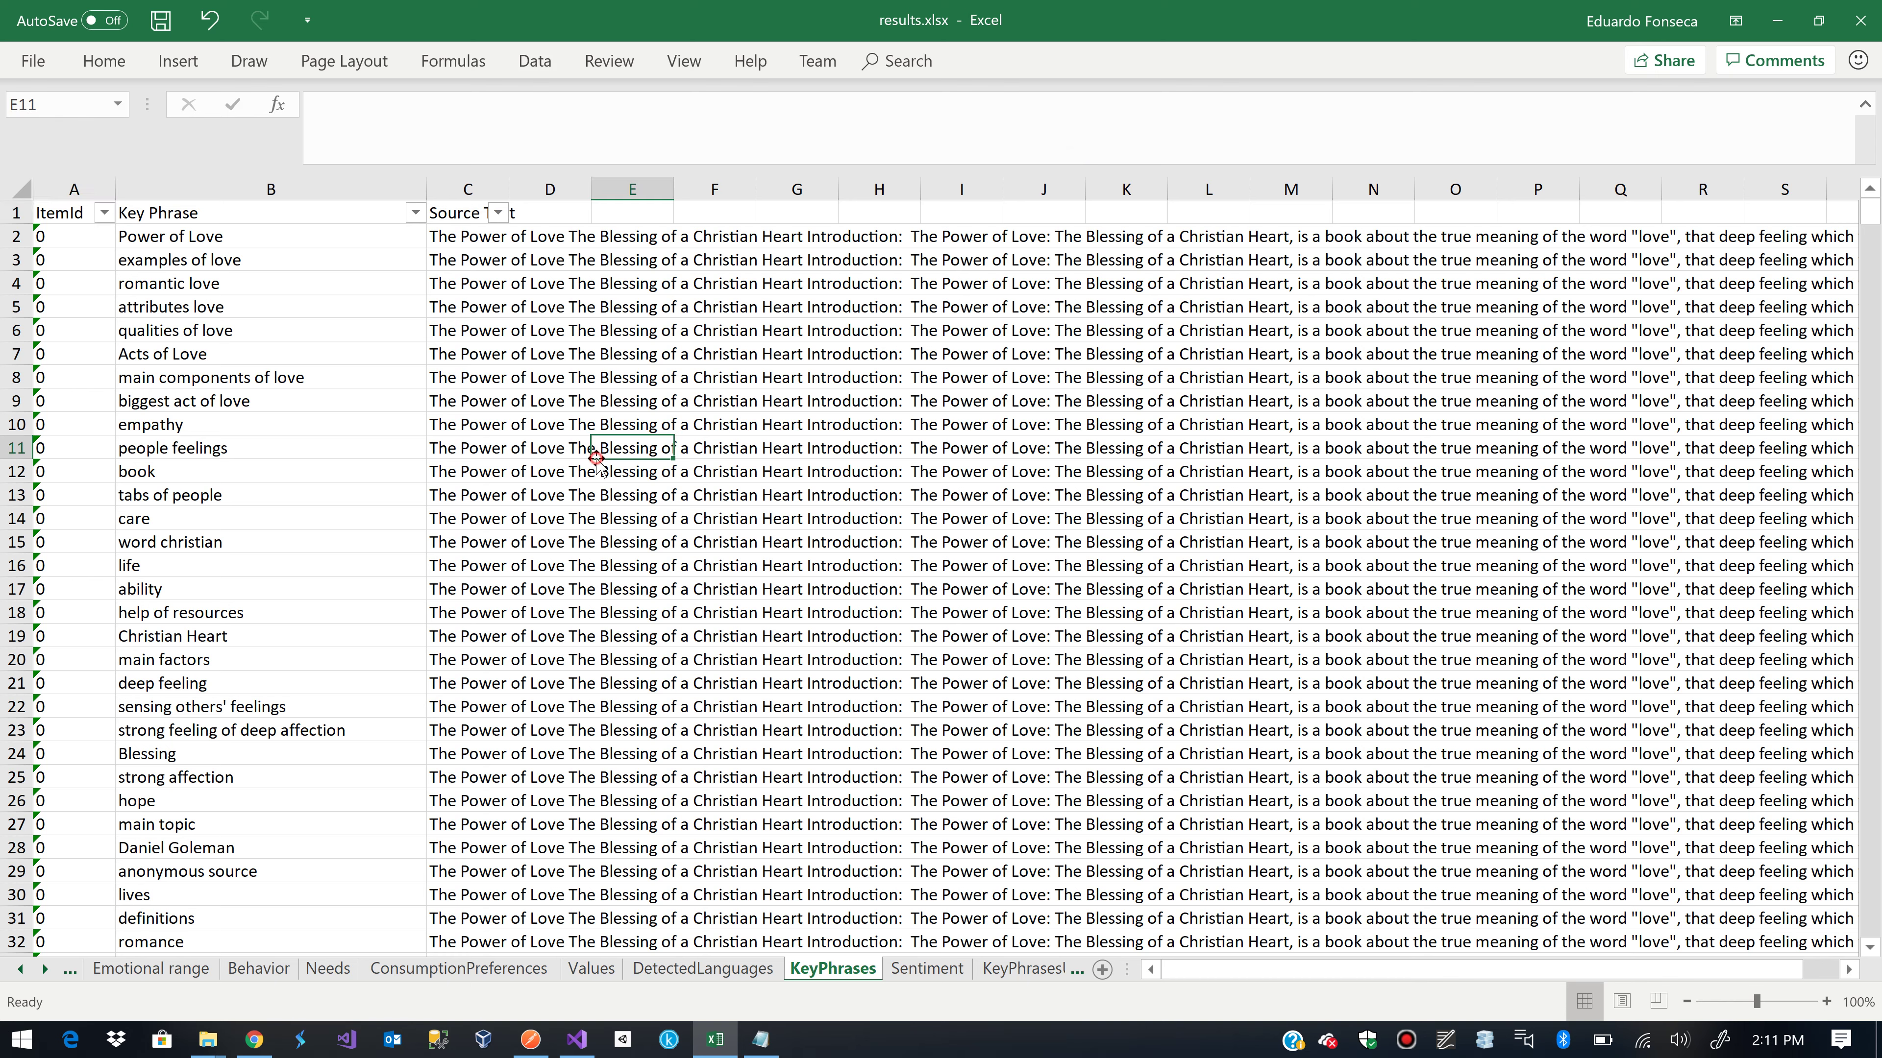
# Filter the ItemId column to show only item 7 (87 of 882 records)
pyautogui.click(78, 236)
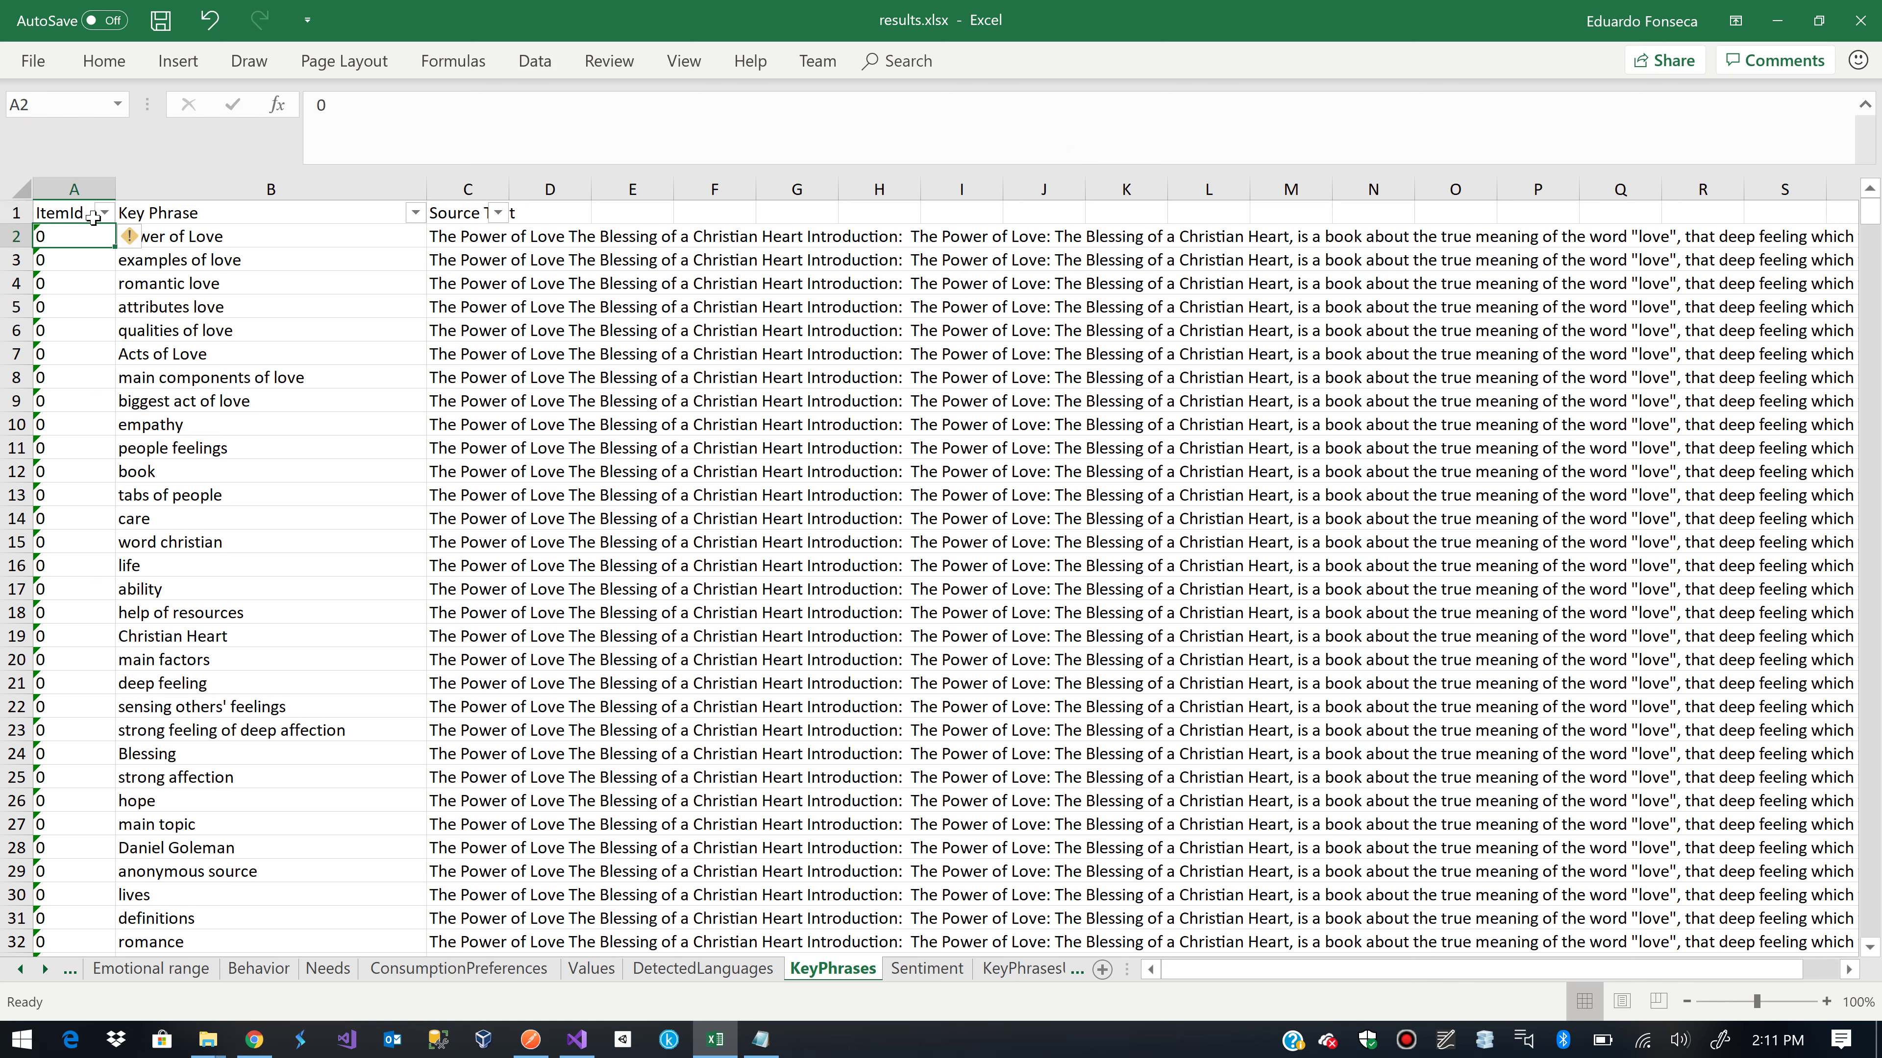
pyautogui.click(104, 213)
pyautogui.click(48, 446)
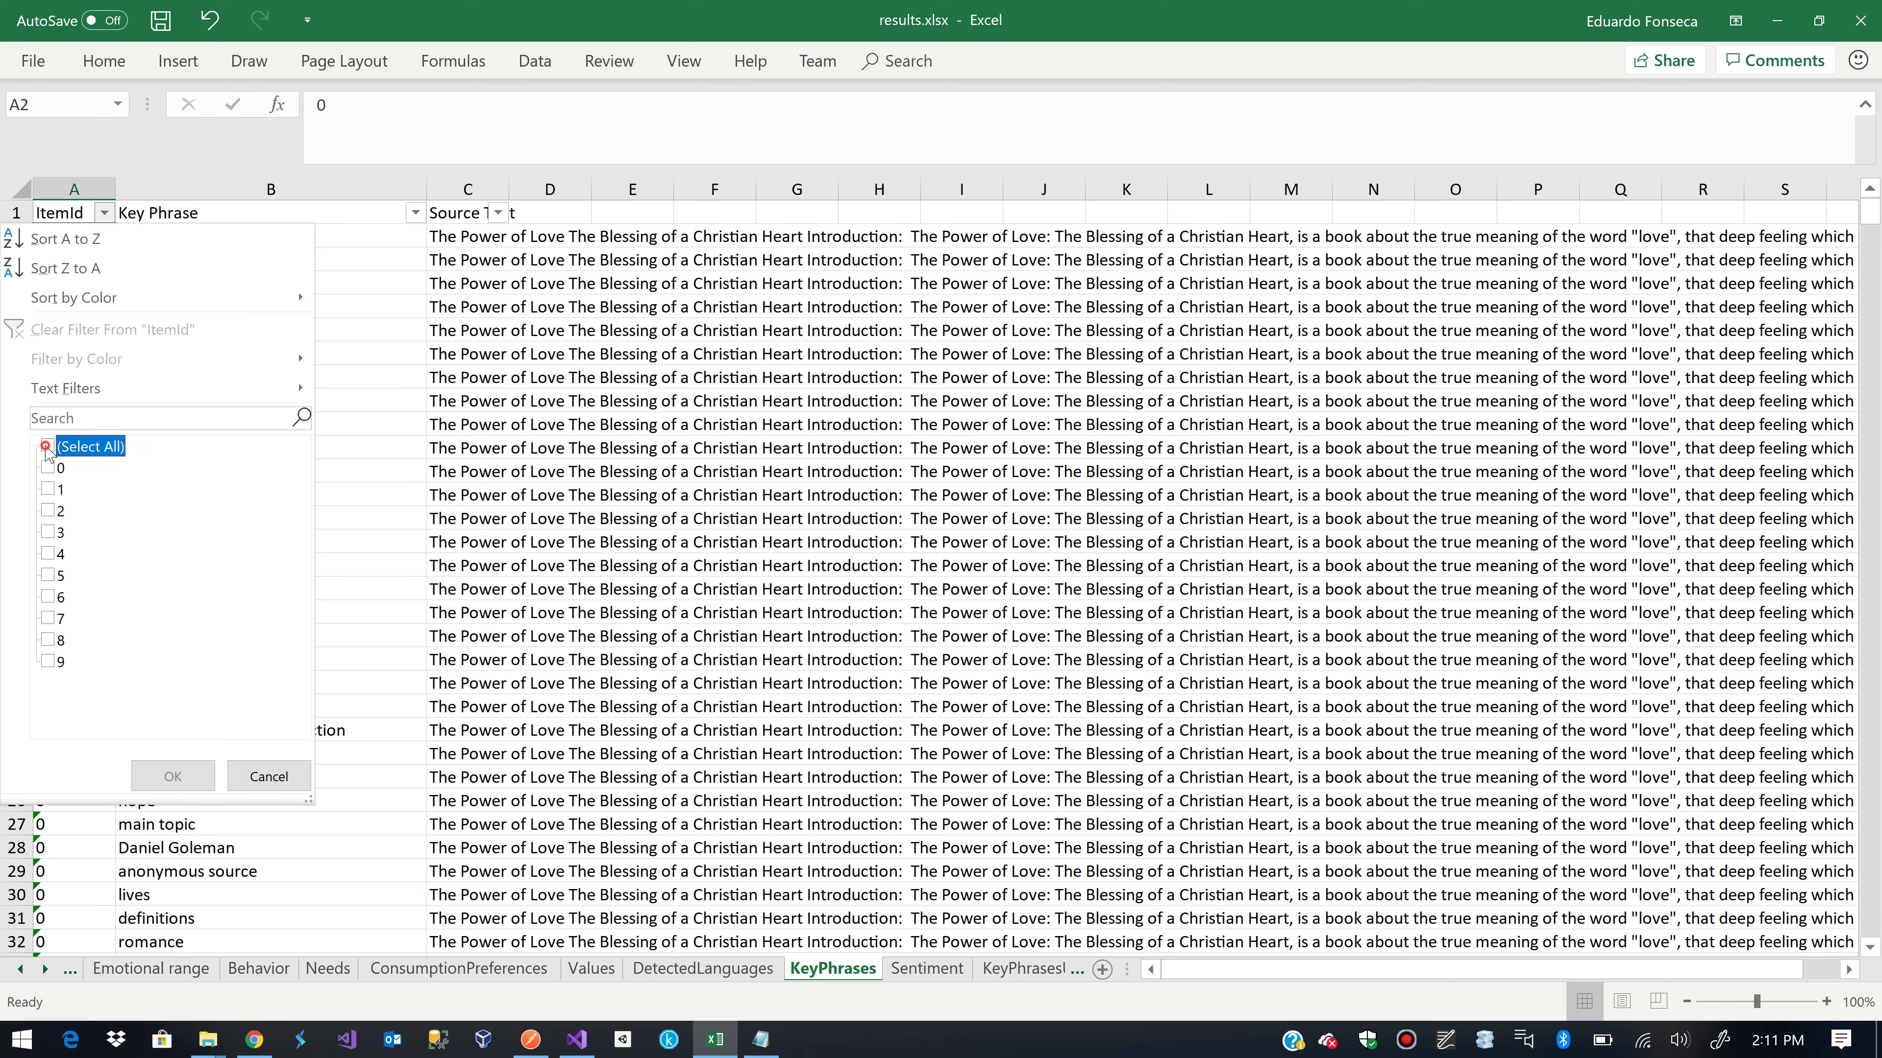
pyautogui.click(47, 618)
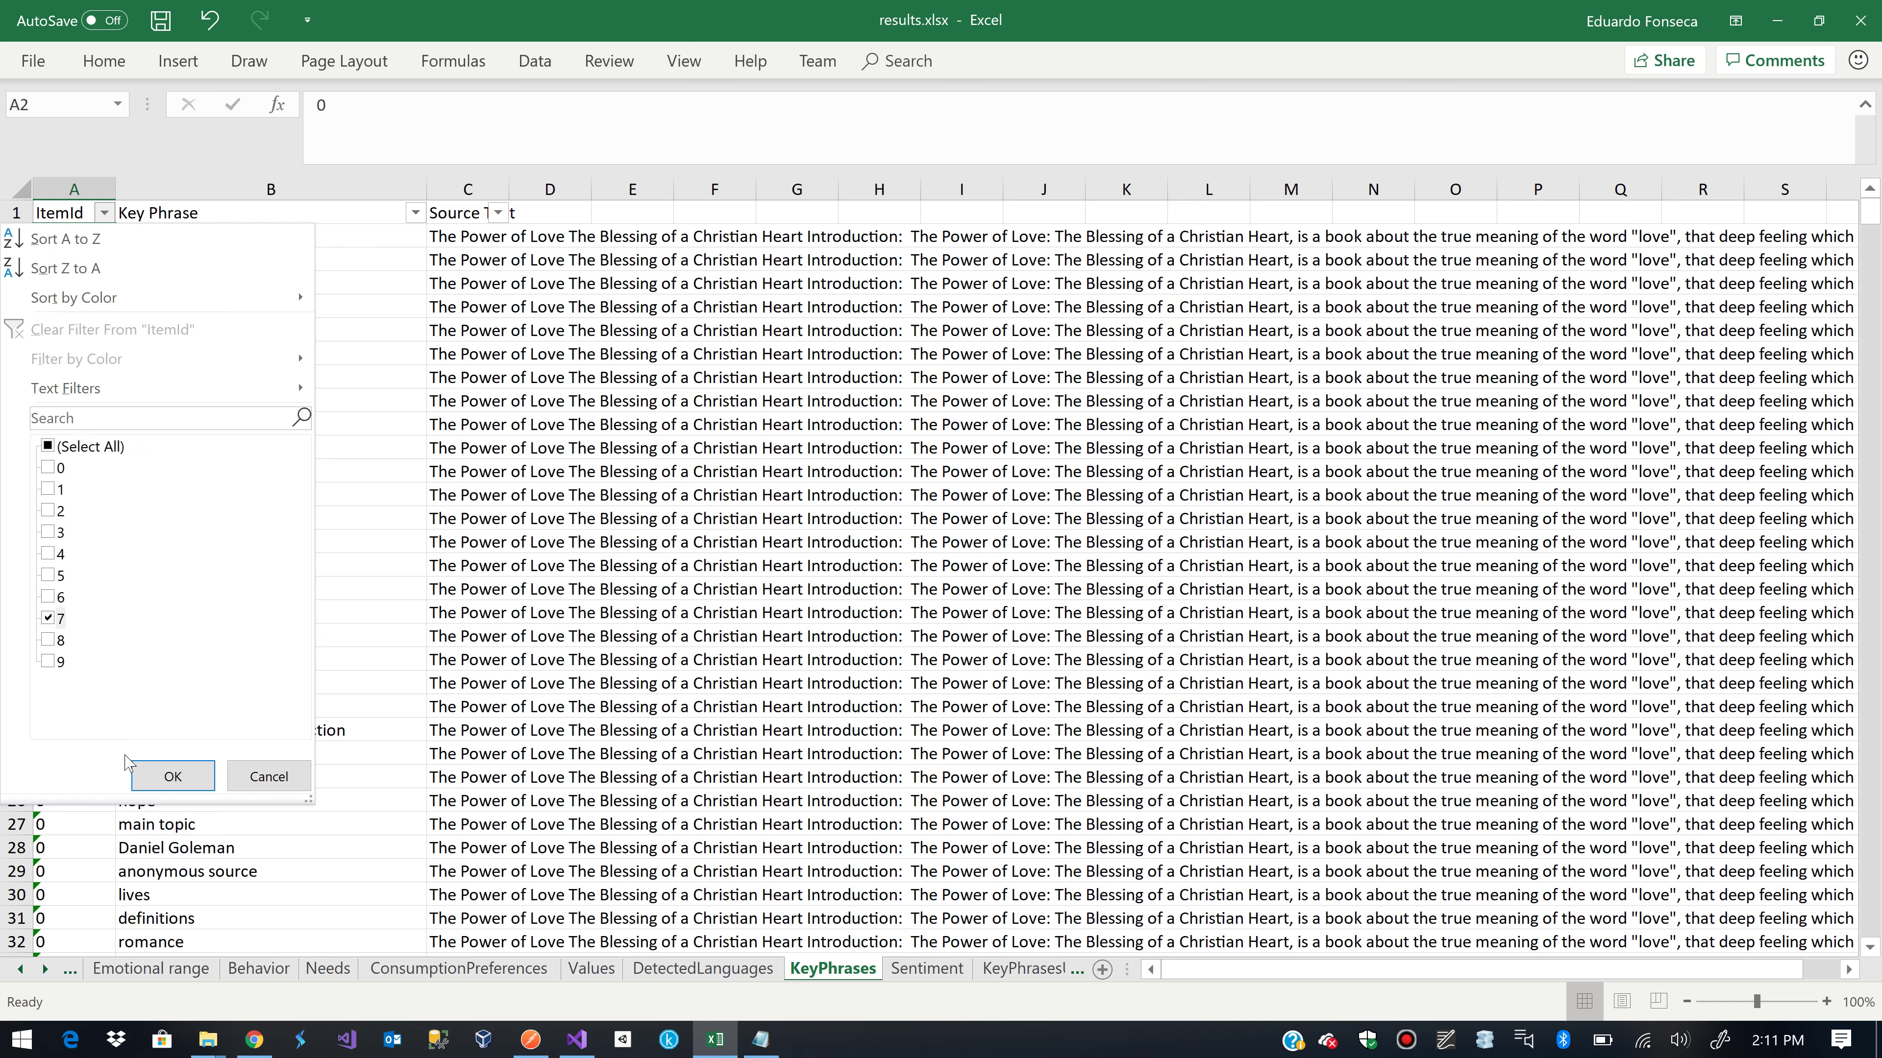
pyautogui.click(149, 771)
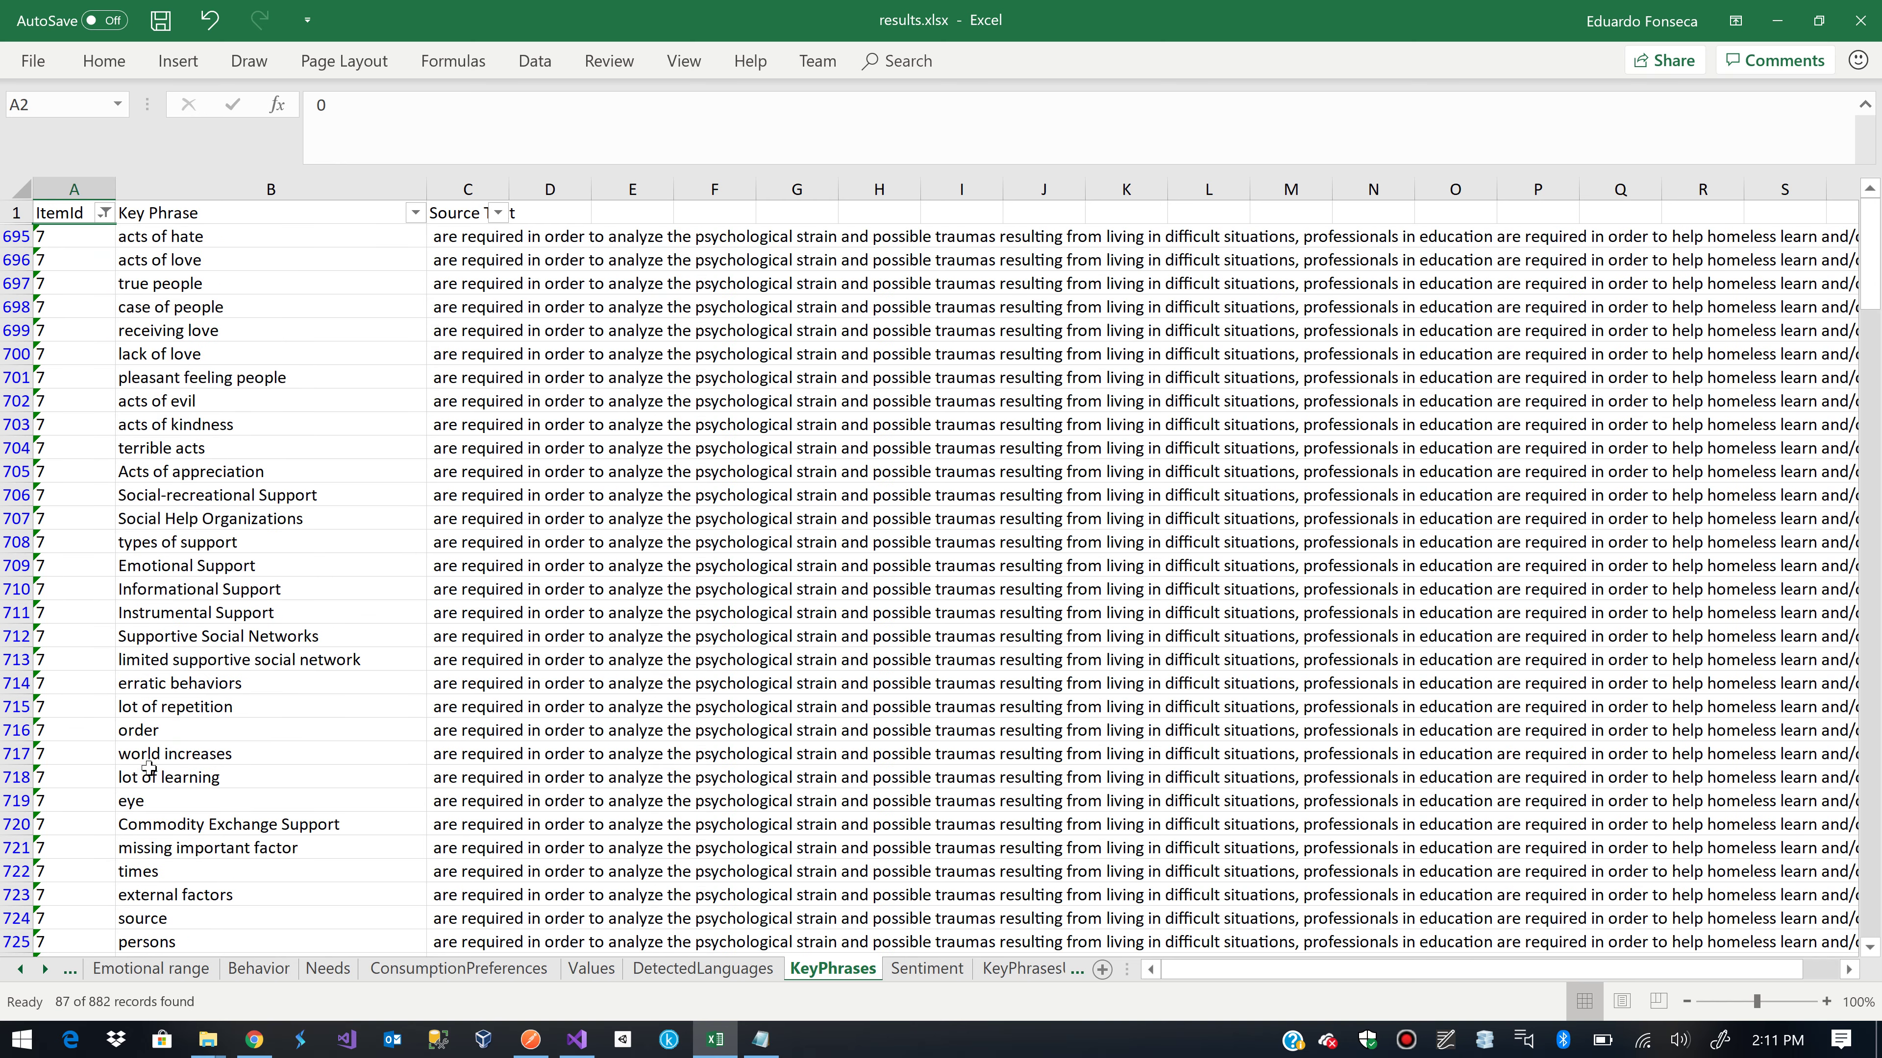
# Step through item 7's key phrases, from 'acts of hate' down to 'violence'
pyautogui.click(214, 232)
pyautogui.press('Down')
pyautogui.press('Down')
pyautogui.press('Up')
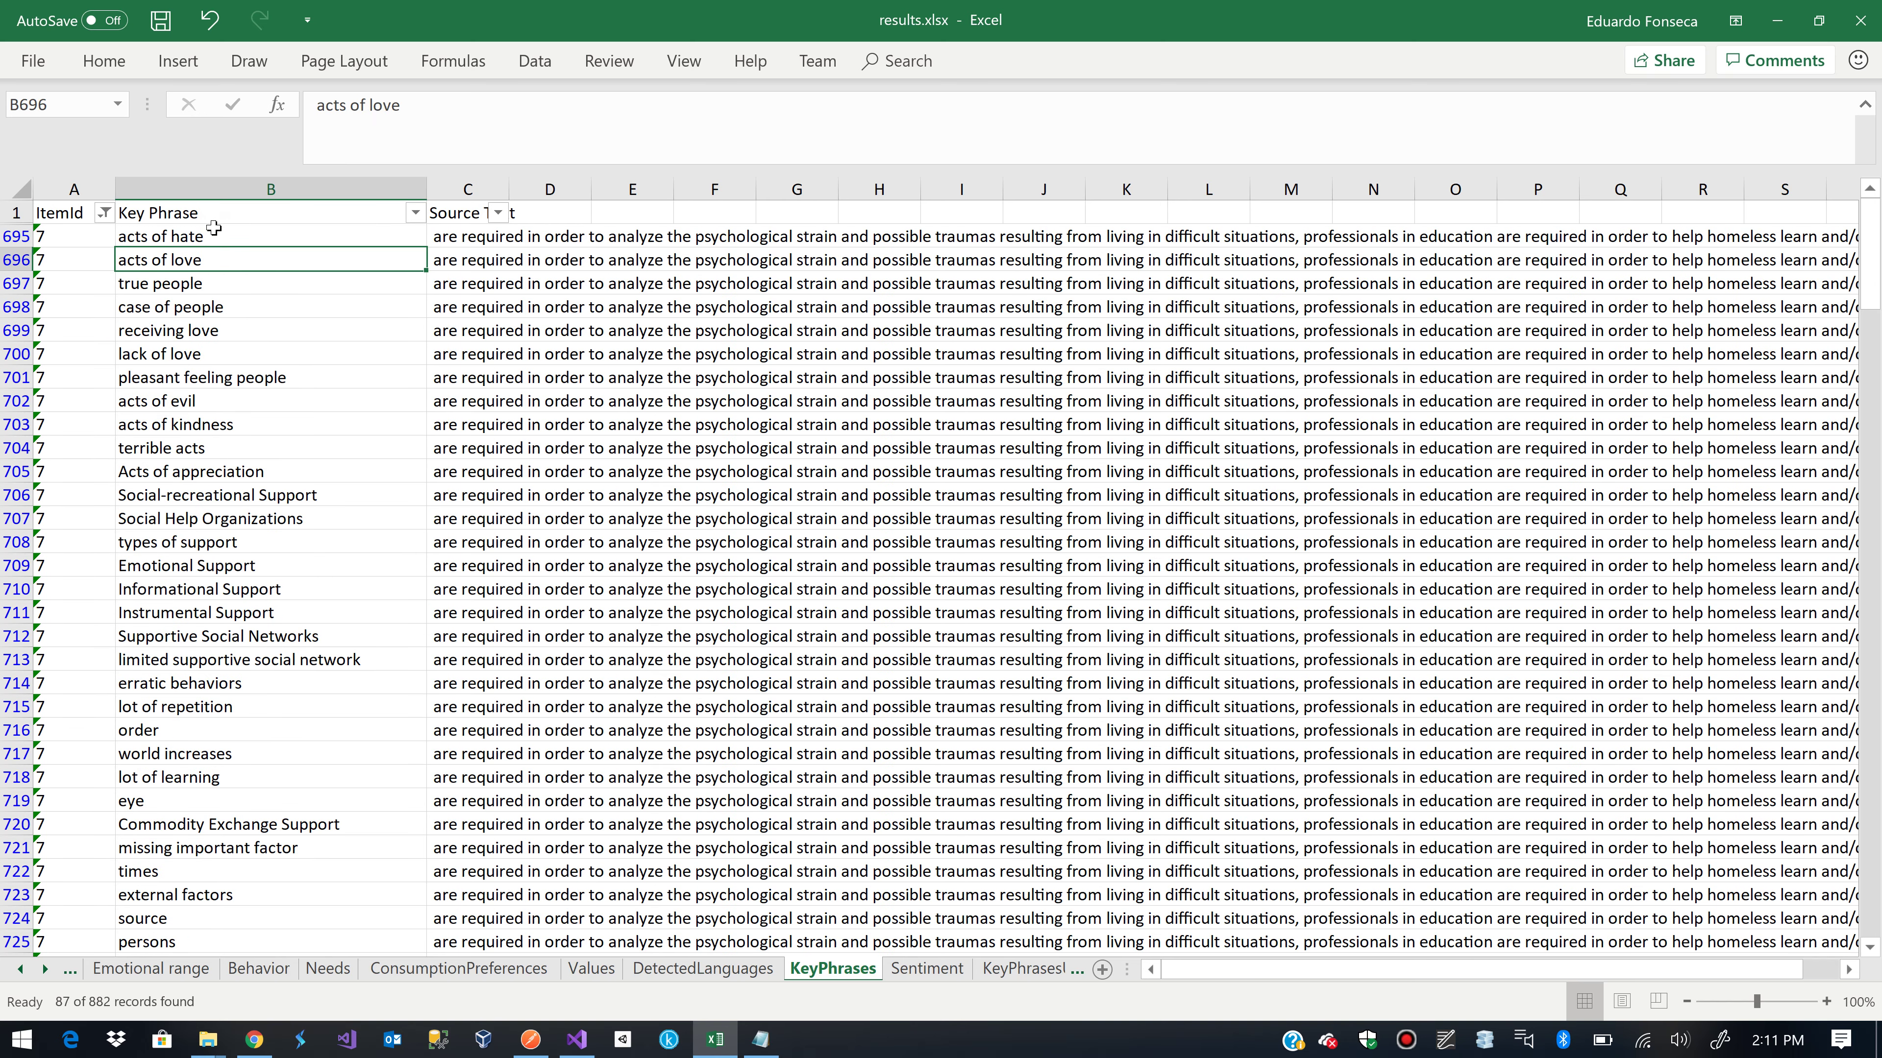
pyautogui.press('Up')
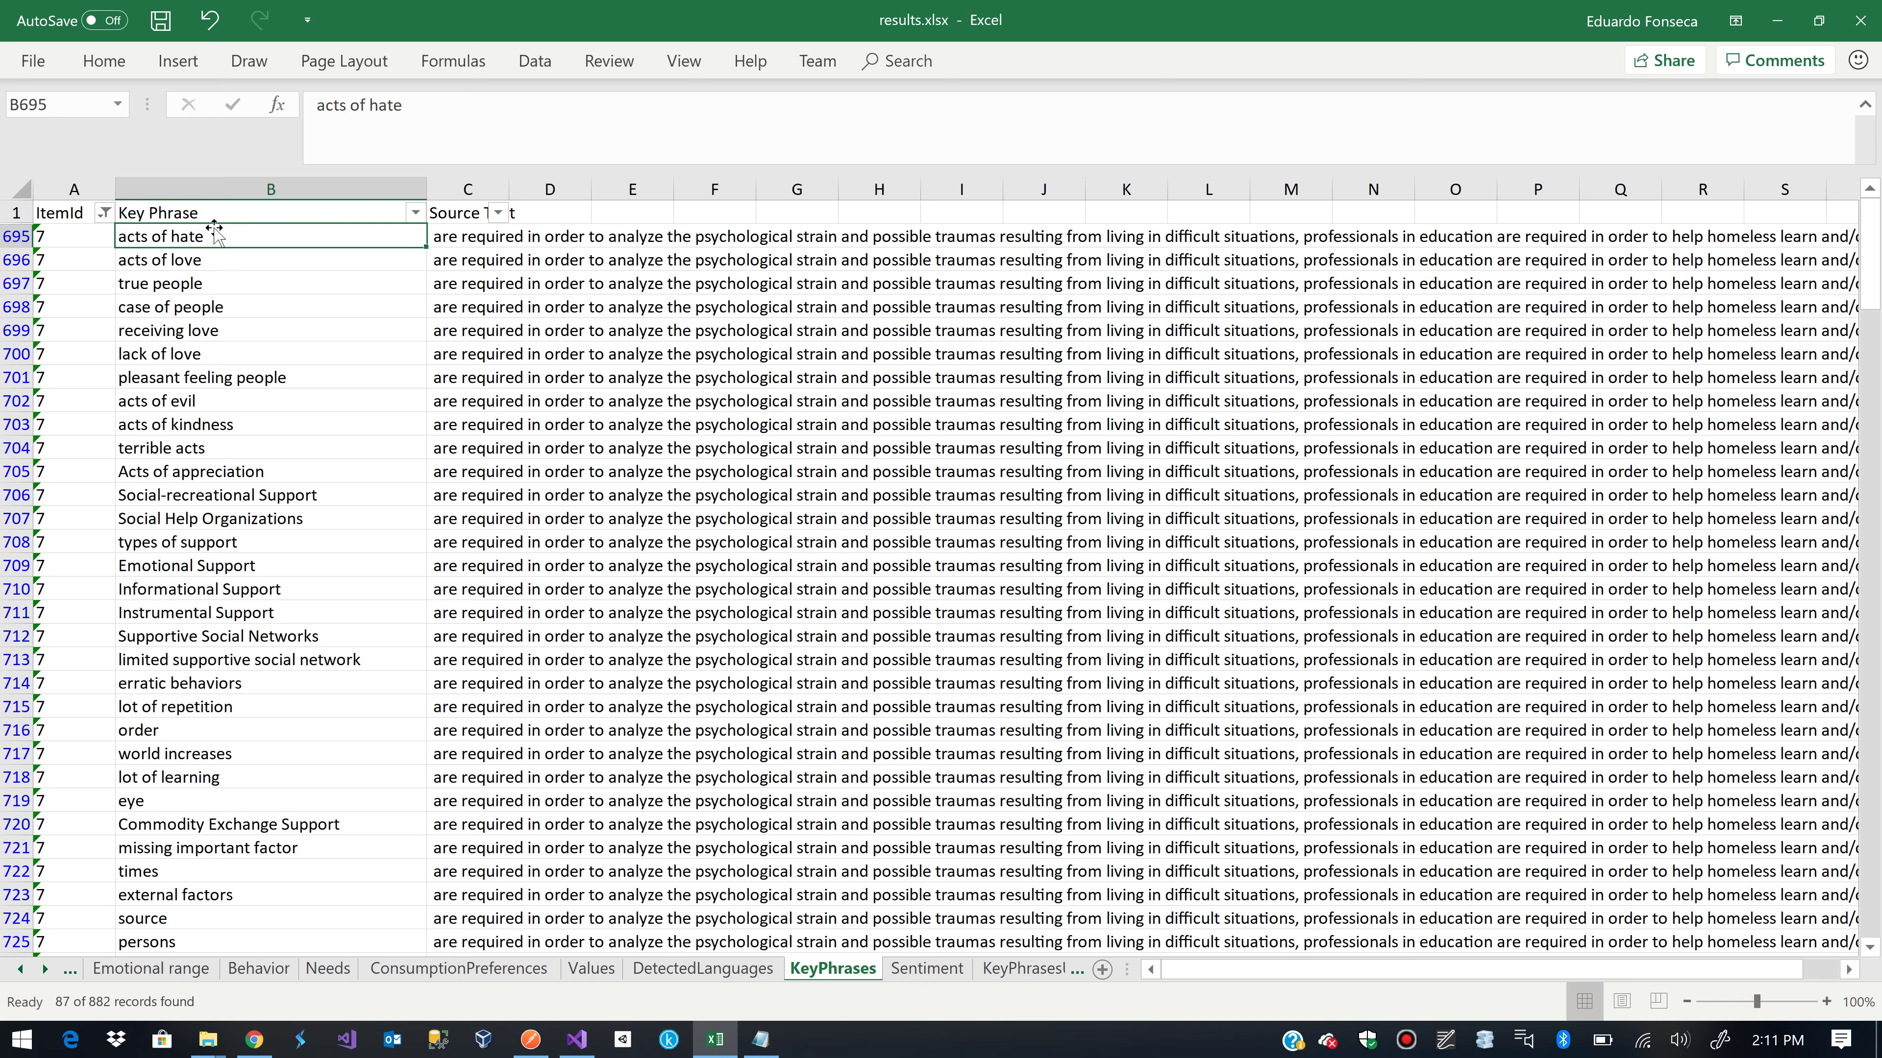
pyautogui.press('Down')
pyautogui.press('Down')
pyautogui.press('Down')
pyautogui.press('Down')
pyautogui.press('Down')
pyautogui.press('Down')
pyautogui.press('Down')
pyautogui.press('Down')
pyautogui.press('Down')
pyautogui.press('Down')
pyautogui.press('Down')
pyautogui.press('Down')
pyautogui.press('Down')
pyautogui.press('Down')
pyautogui.press('Down')
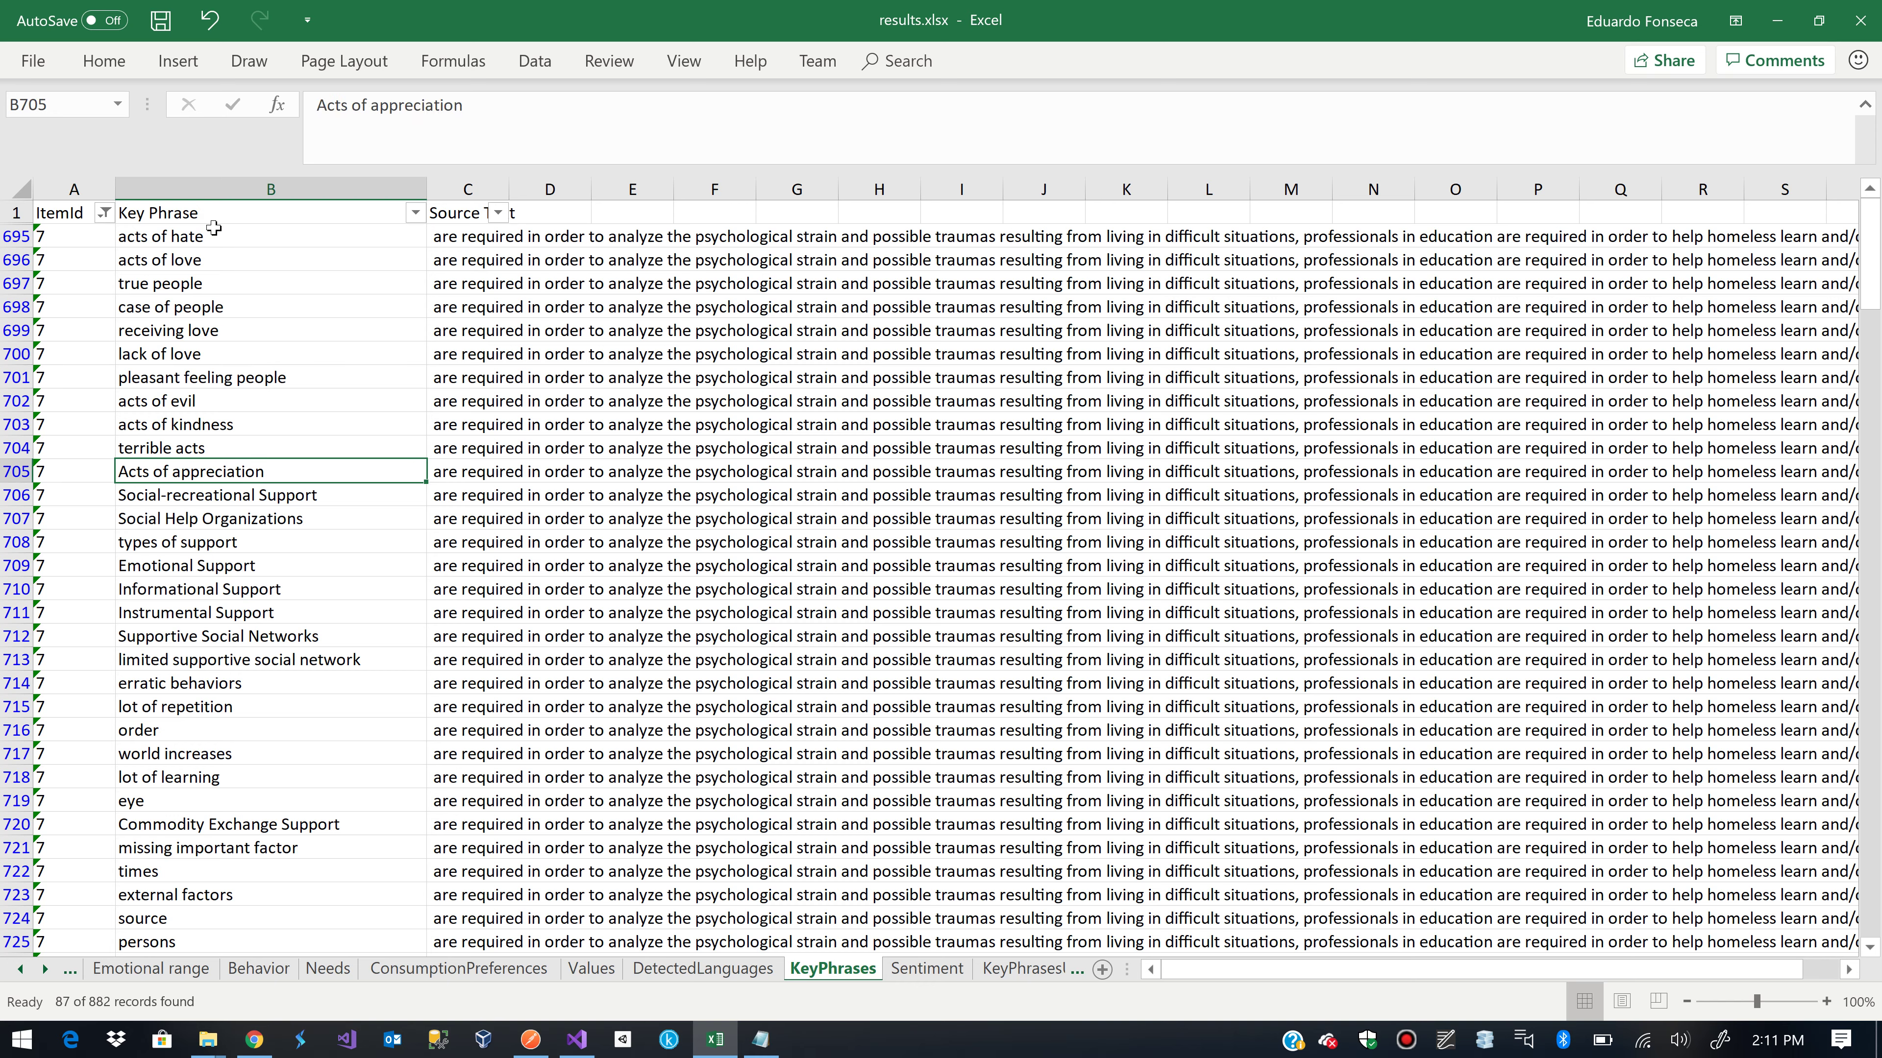
pyautogui.press('Down')
pyautogui.press('Down')
pyautogui.press('Down')
pyautogui.press('Down')
pyautogui.press('Down')
pyautogui.press('Down')
pyautogui.press('Down')
pyautogui.press('Down')
pyautogui.press('Down')
pyautogui.press('Down')
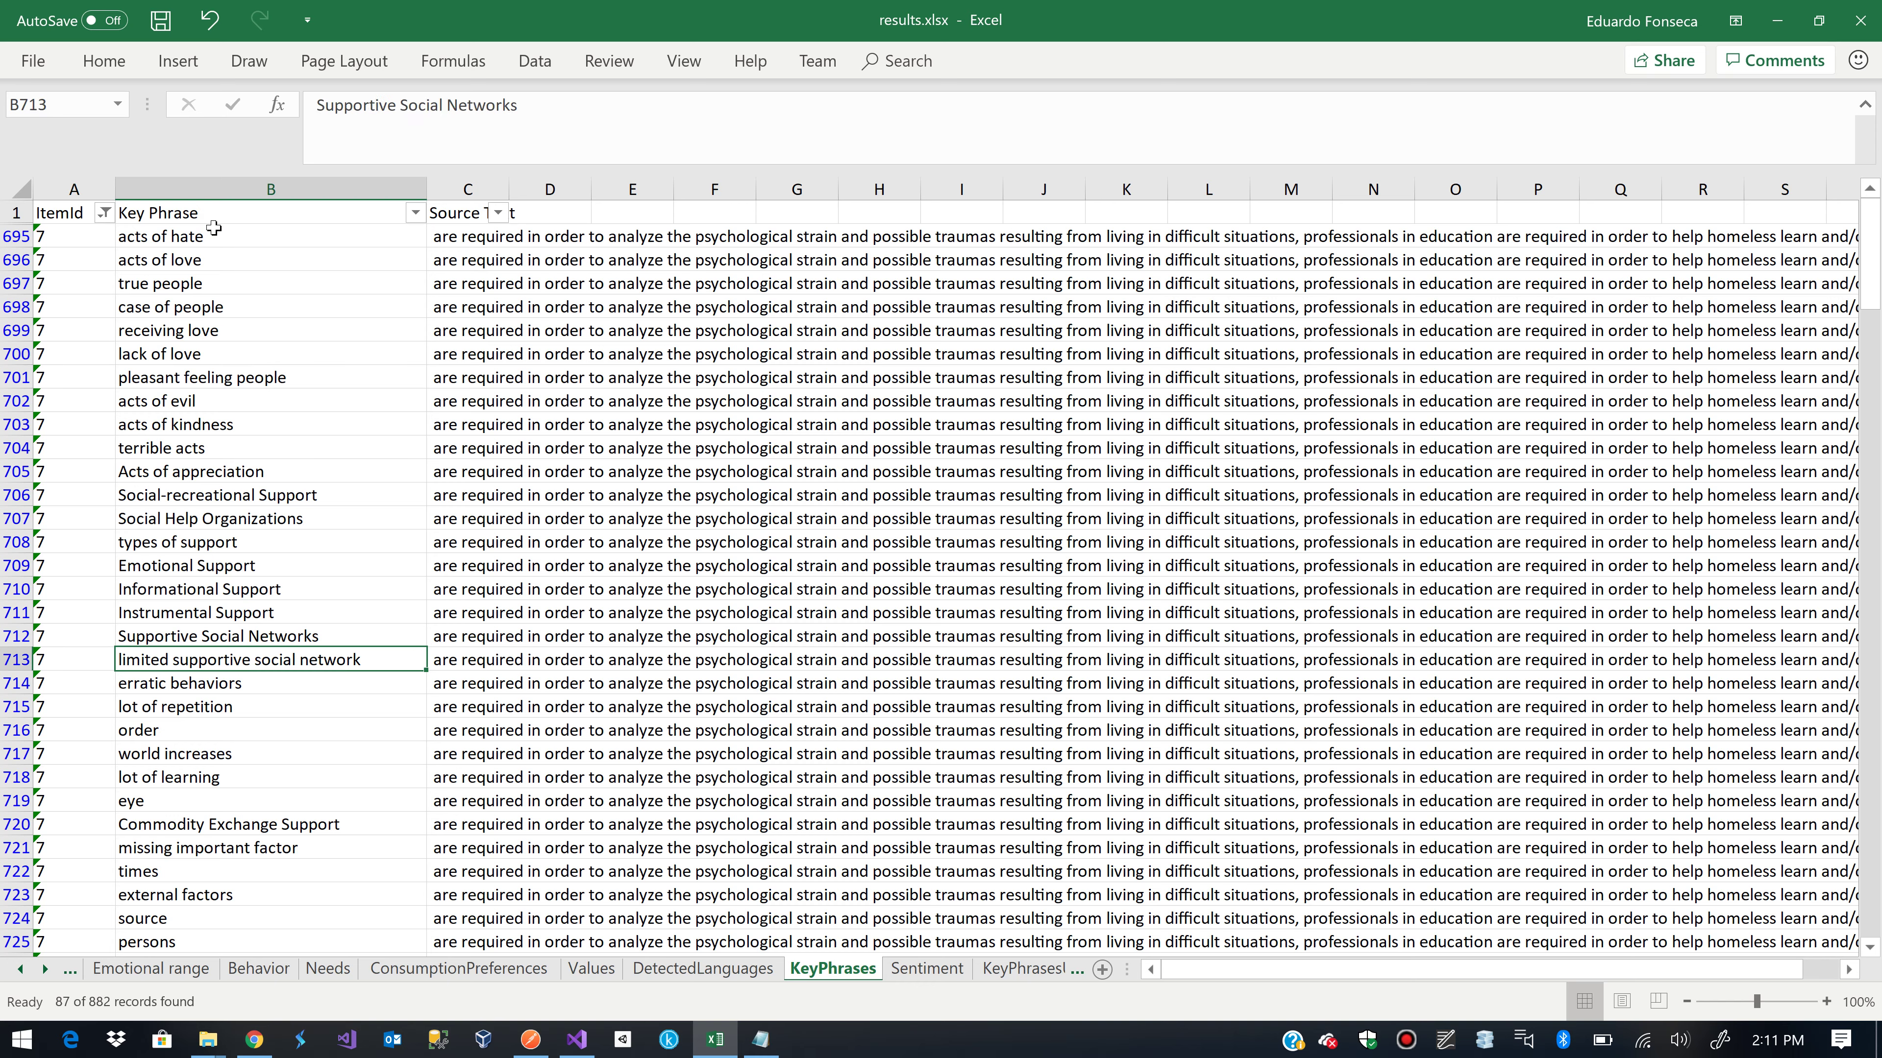
pyautogui.press('Down')
pyautogui.press('Down')
pyautogui.press('Down')
pyautogui.press('Down')
pyautogui.press('Down')
pyautogui.press('Down')
pyautogui.press('Down')
pyautogui.press('Down')
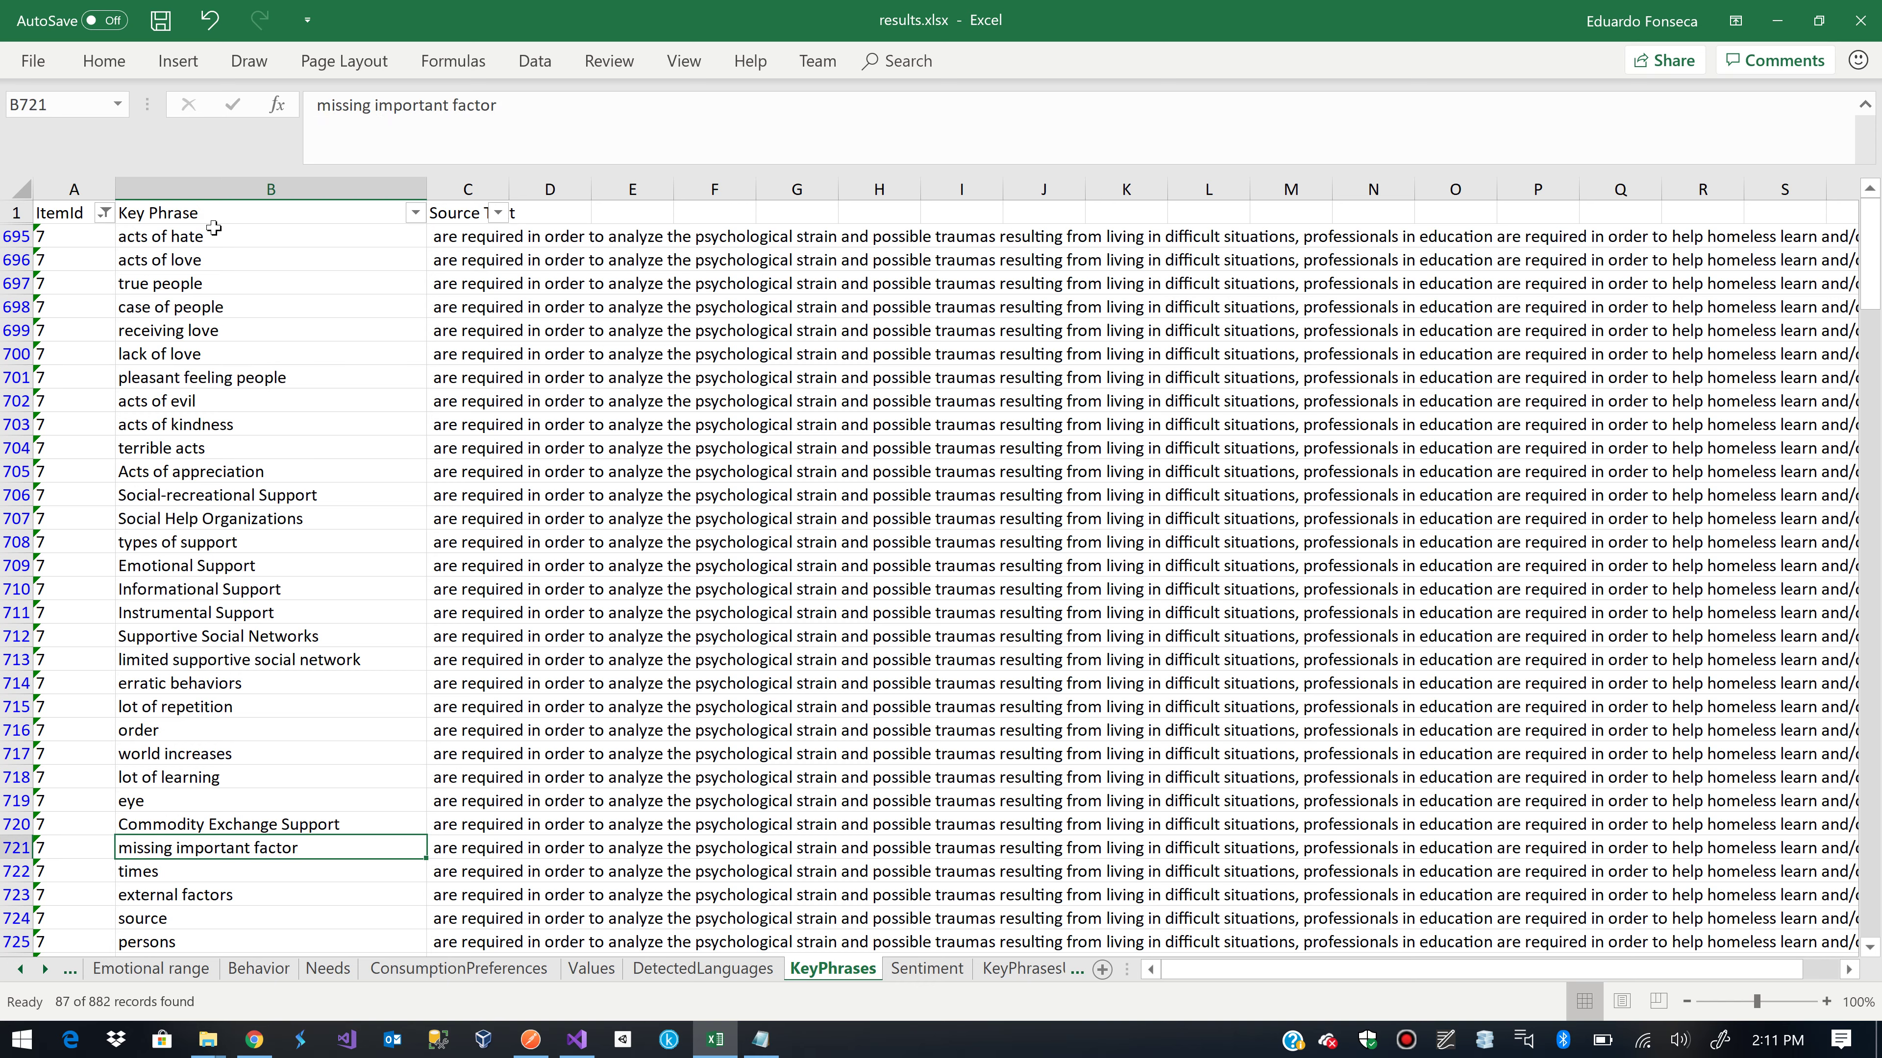
pyautogui.press('Down')
pyautogui.press('Down')
pyautogui.press('Down')
pyautogui.press('Down')
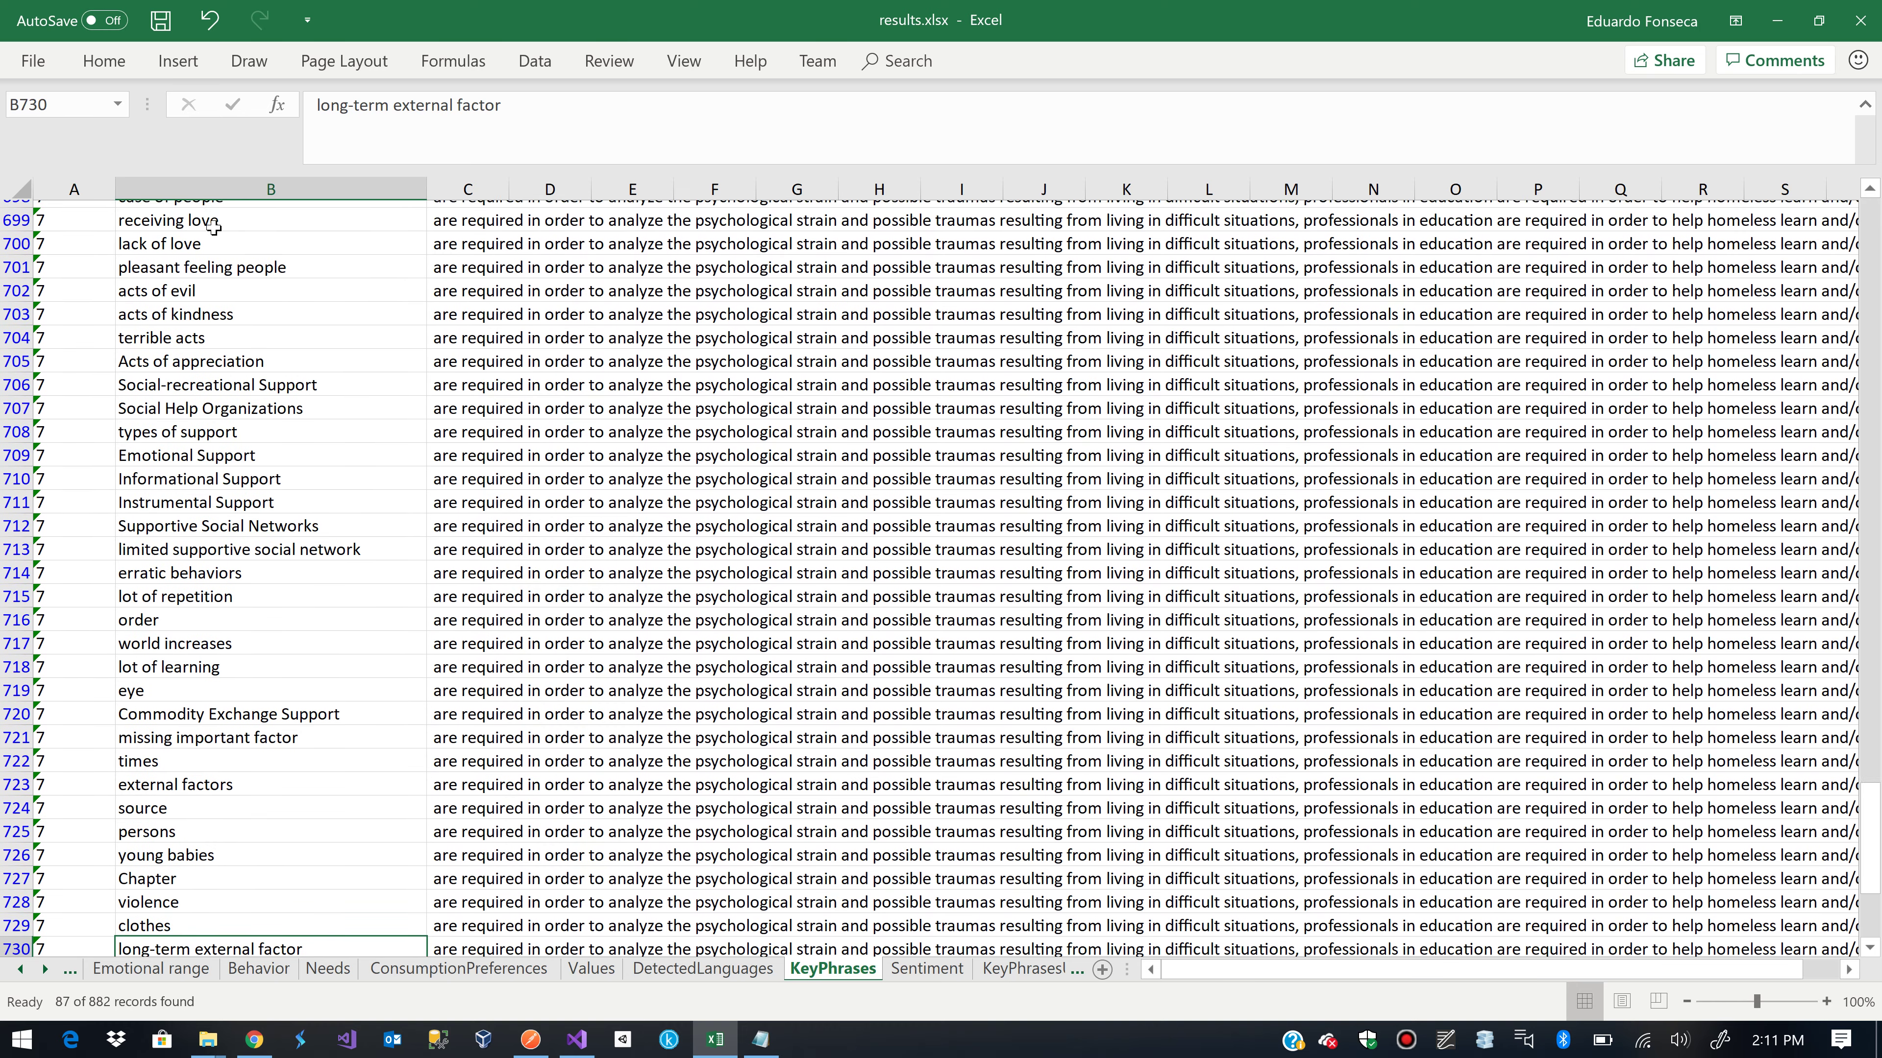
pyautogui.press('Up')
pyautogui.press('Up')
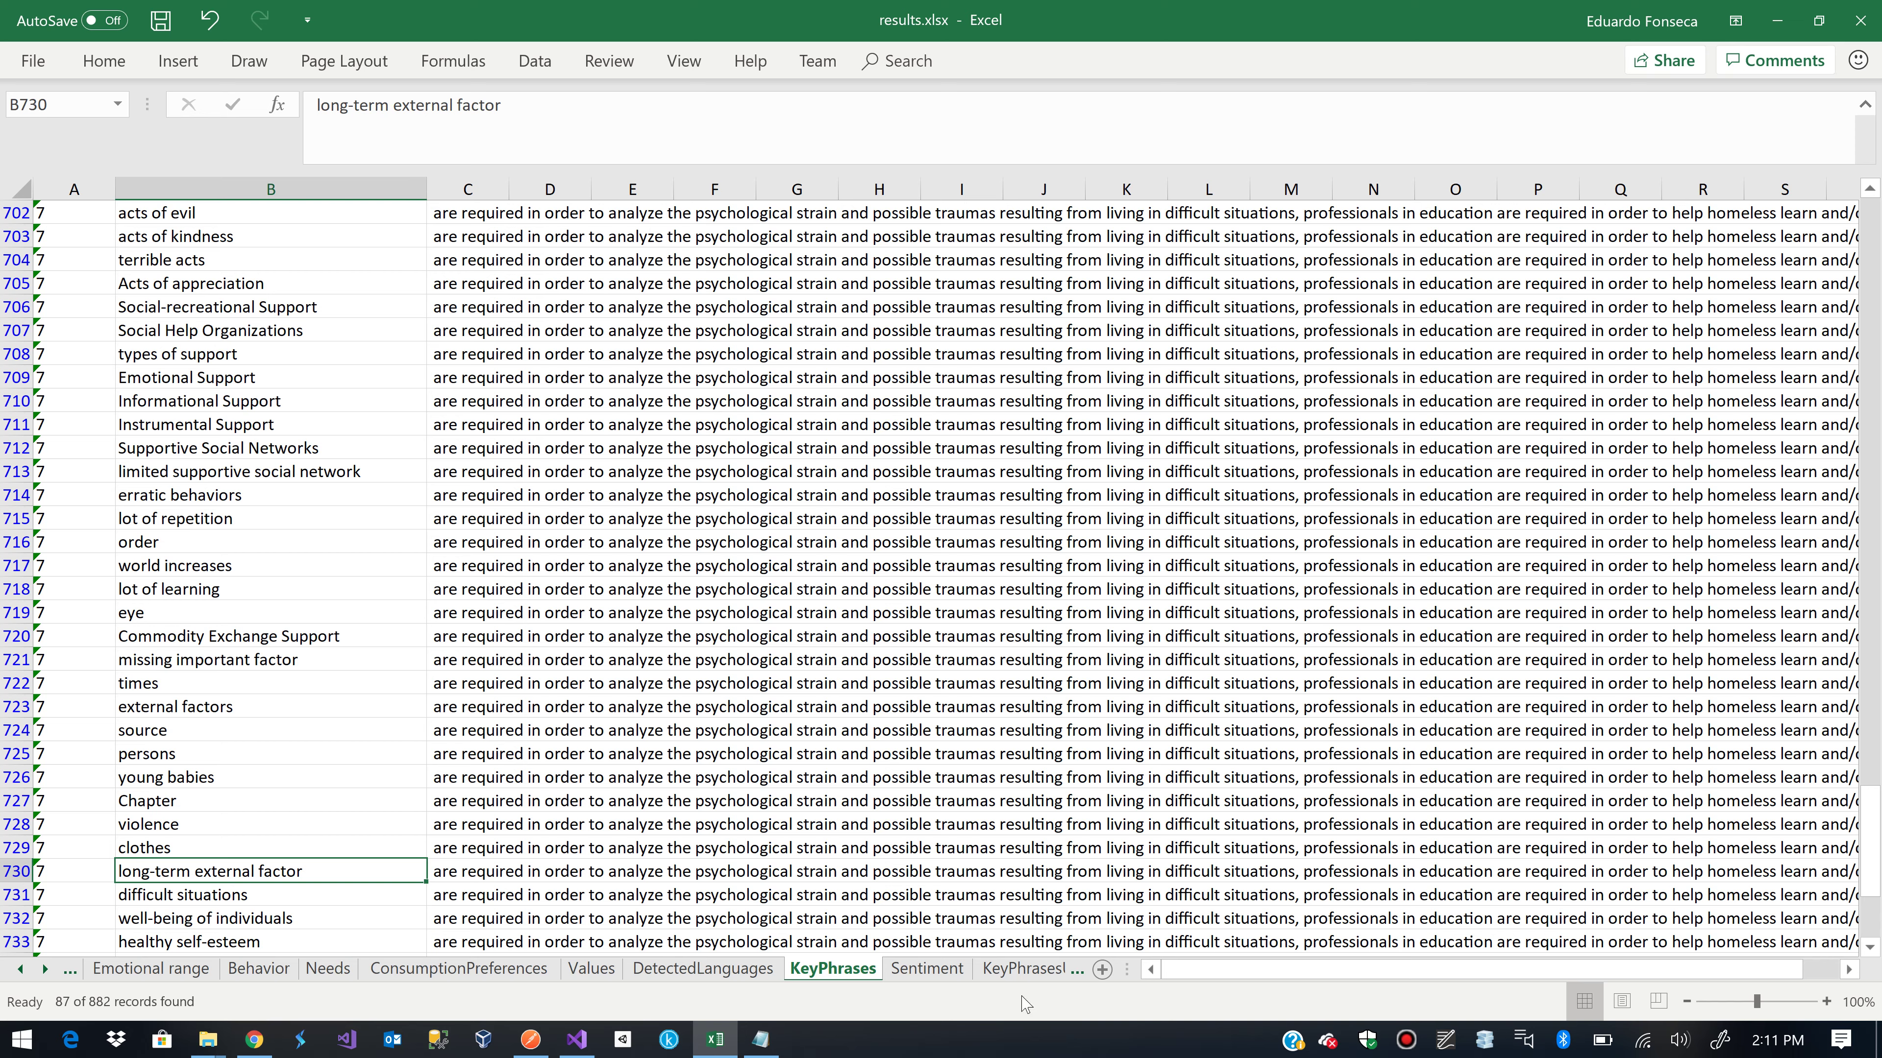
# On KeyPhrasesUsage, auto-fit the Times Found and Key Phrase columns
pyautogui.click(1020, 969)
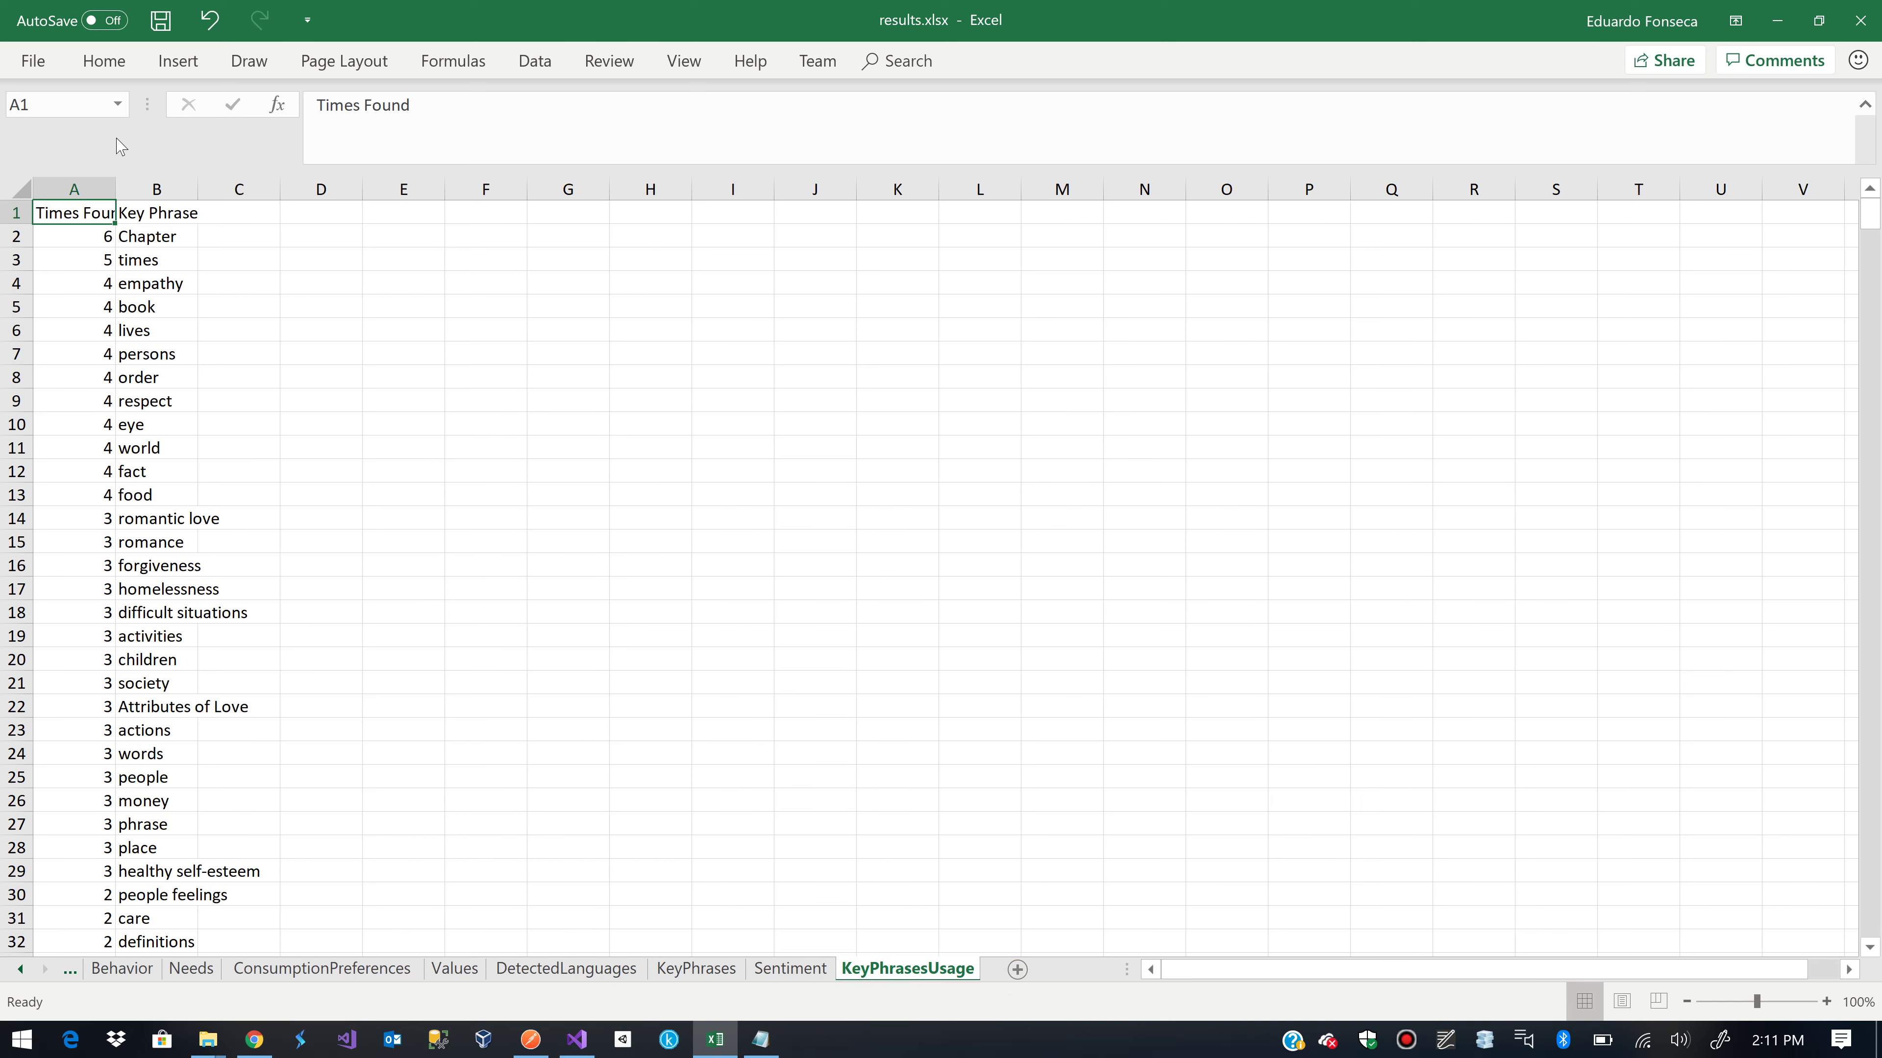
pyautogui.doubleClick(115, 189)
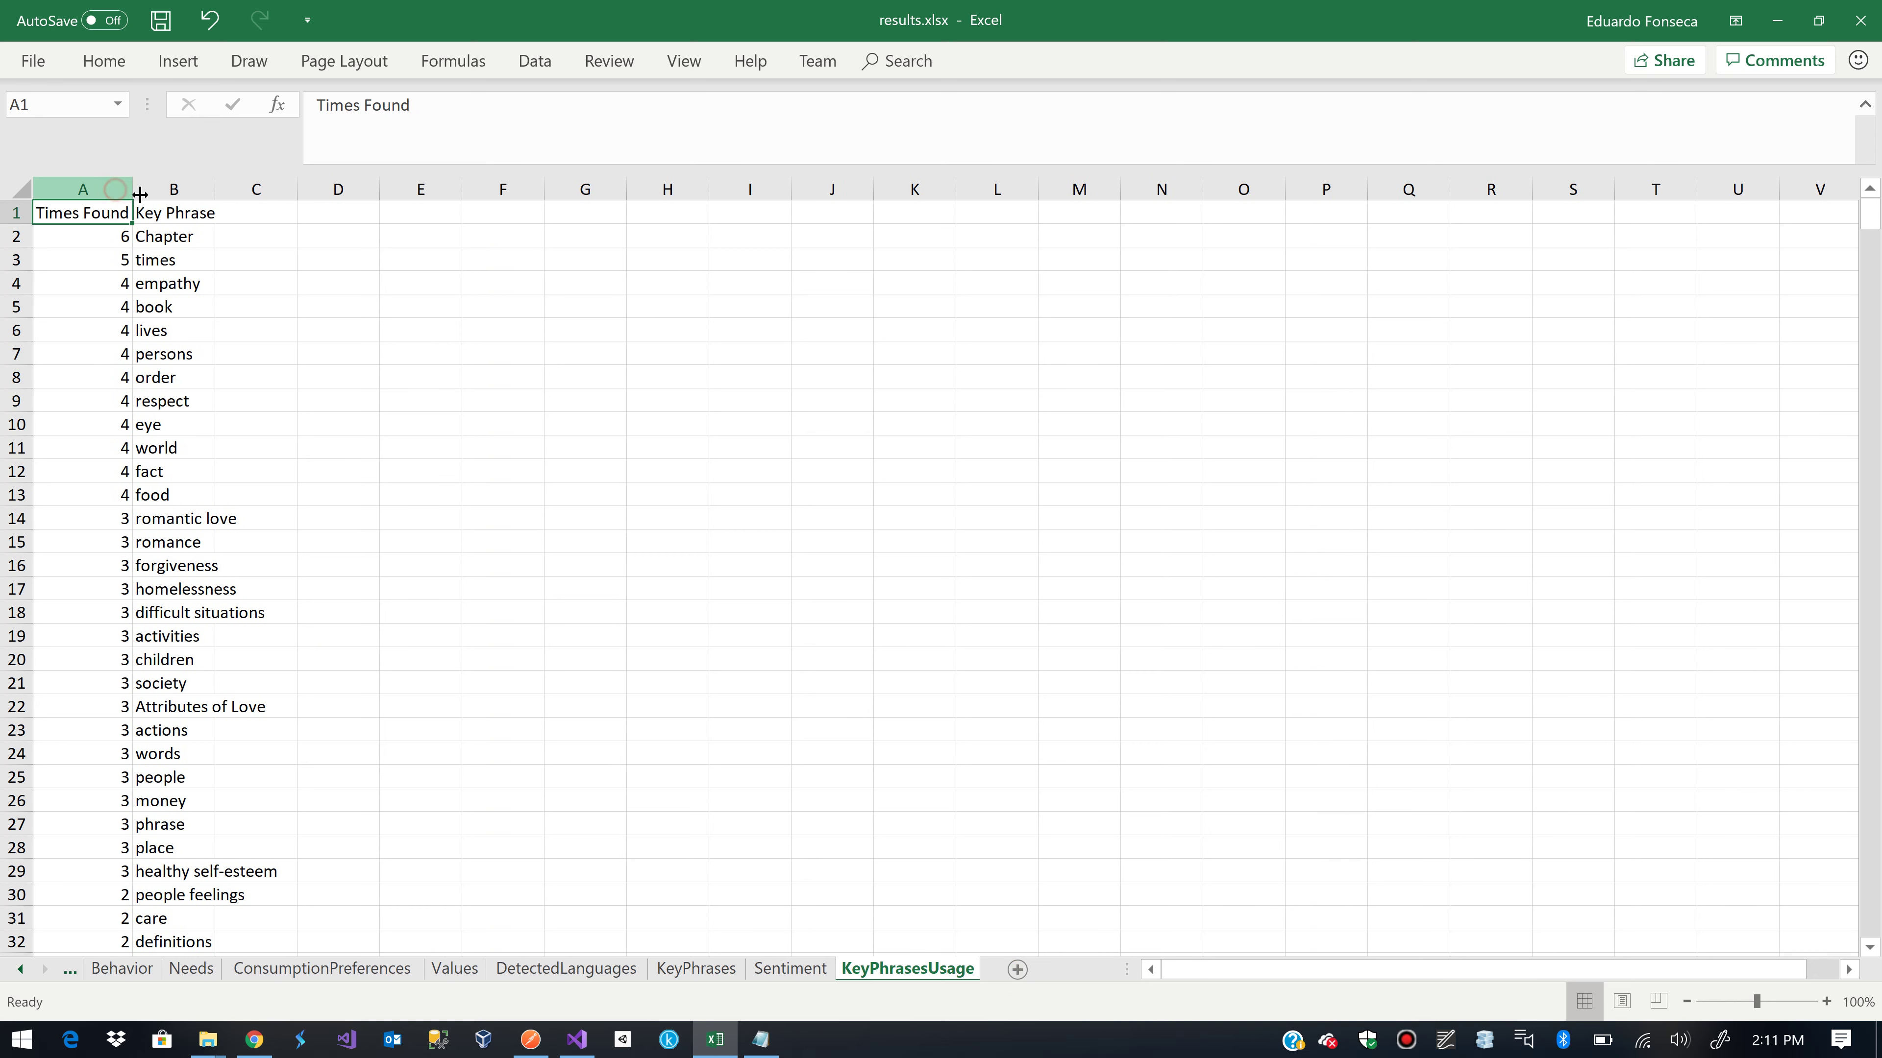
pyautogui.doubleClick(215, 189)
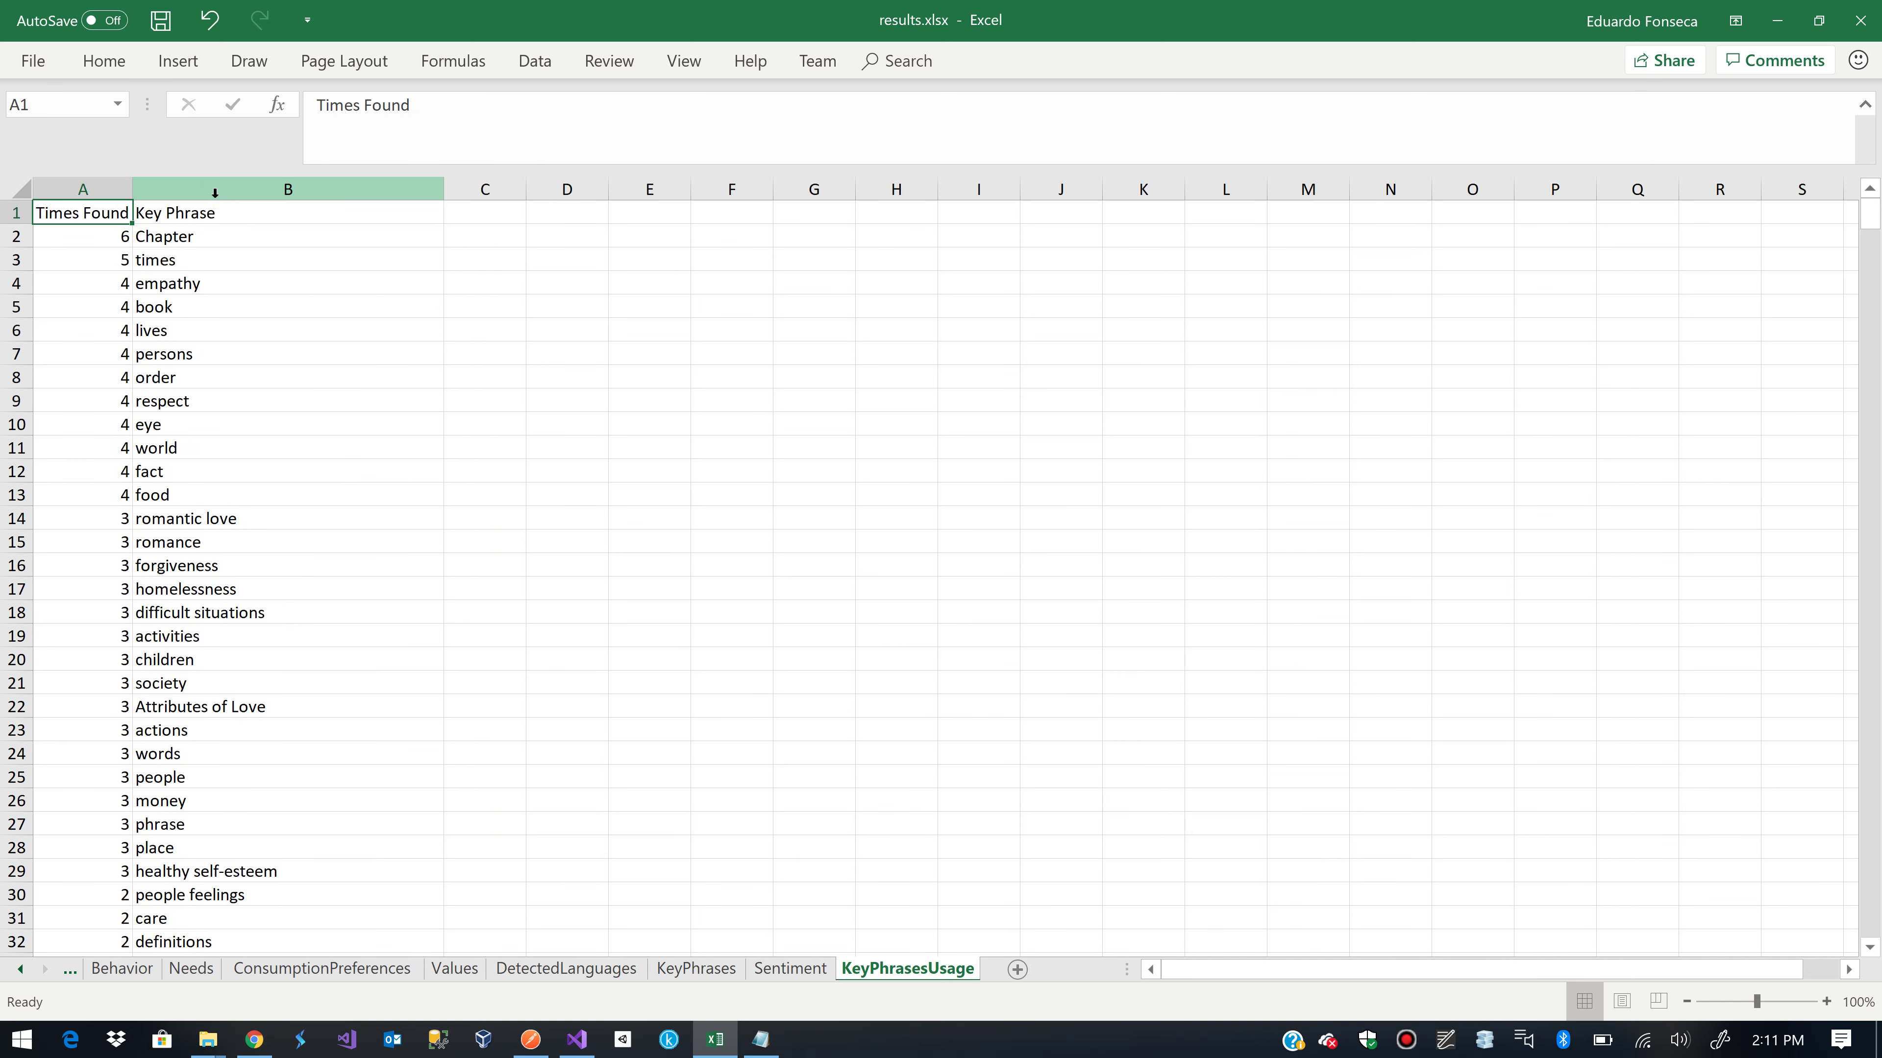
# Check the top phrase 'Chapter' and its count of 6
pyautogui.click(112, 240)
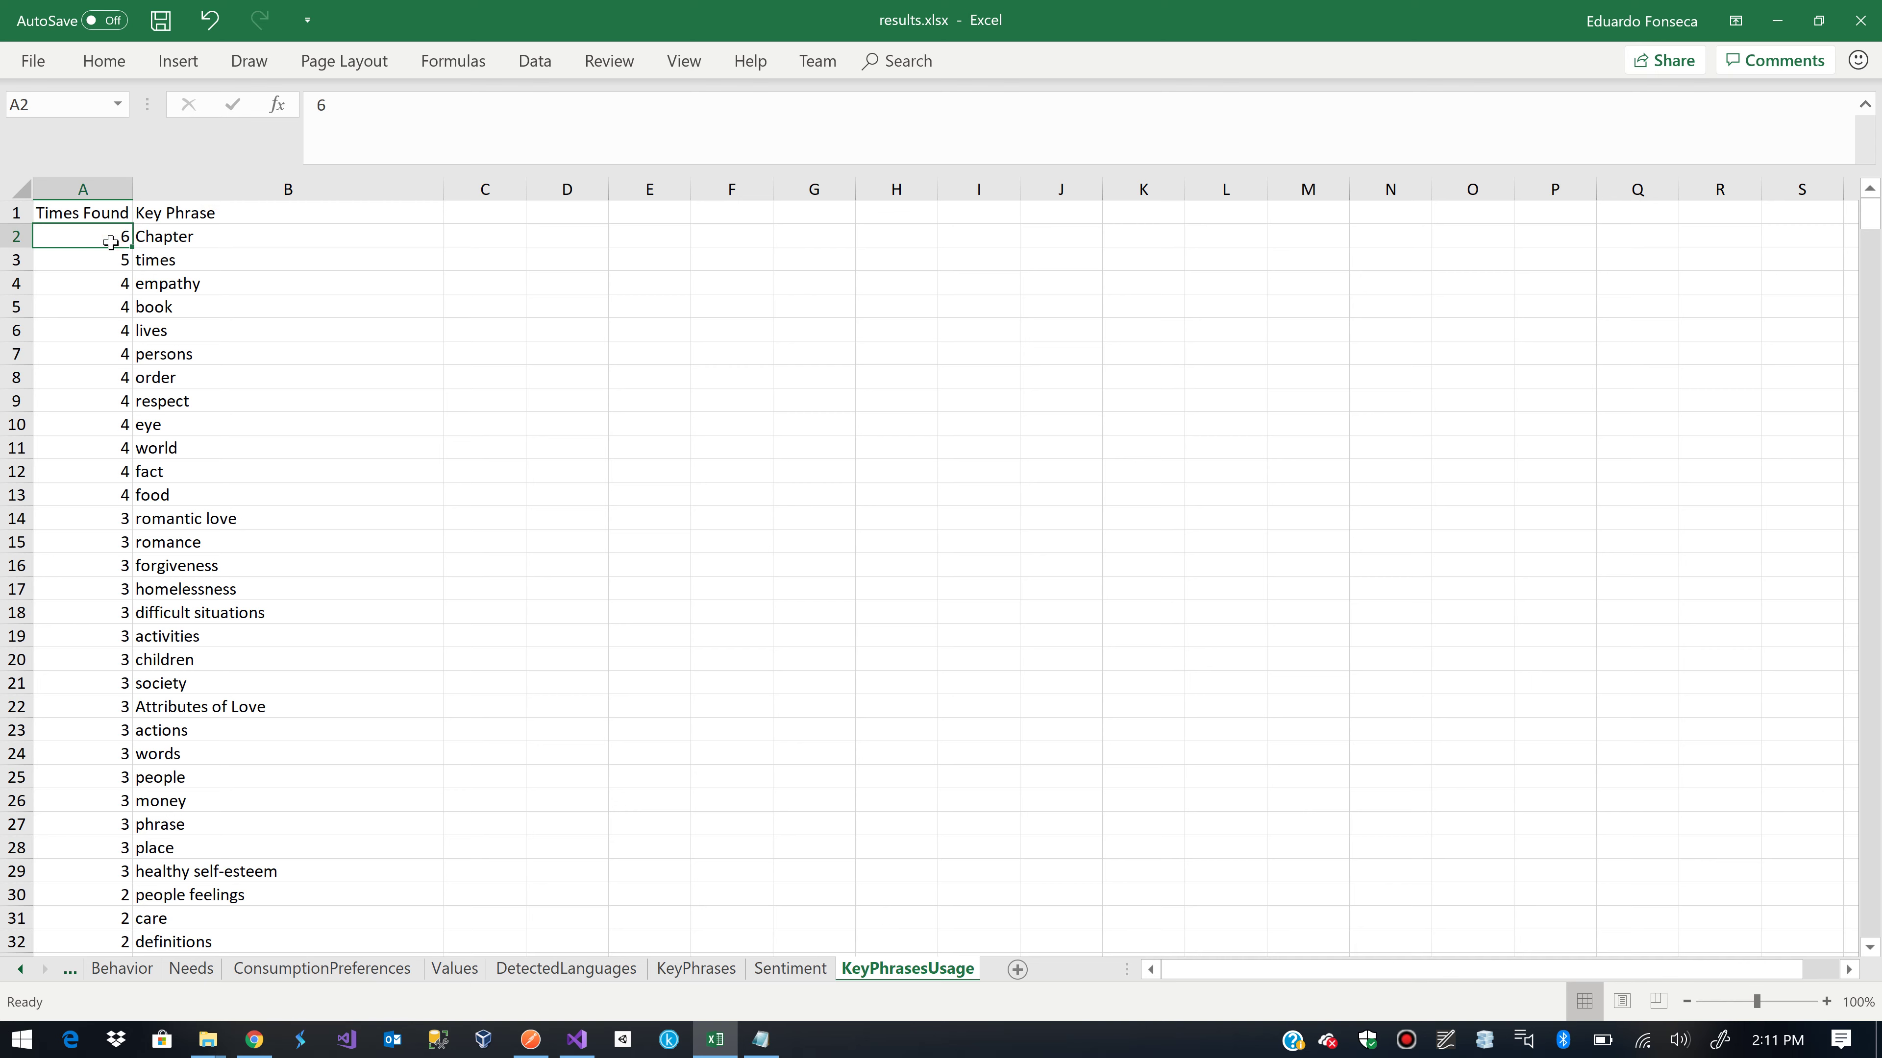
pyautogui.press('Right')
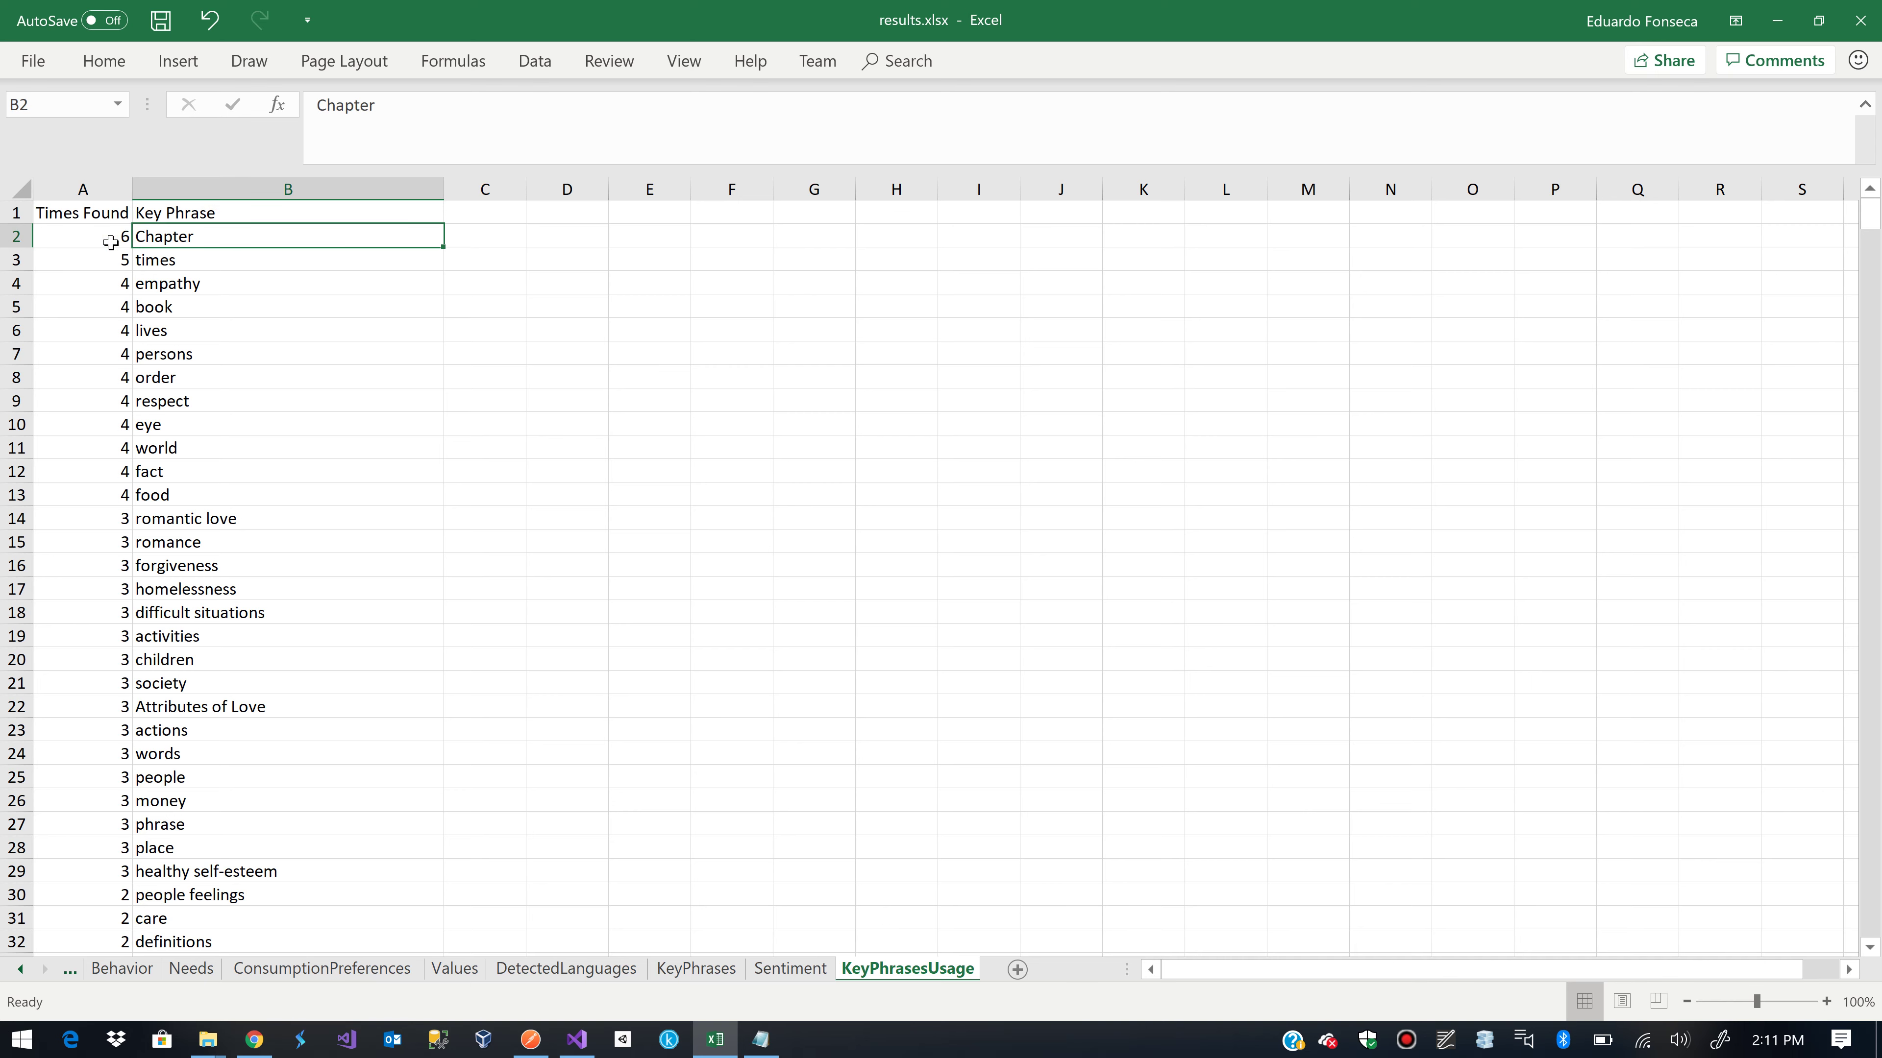
pyautogui.press('Left')
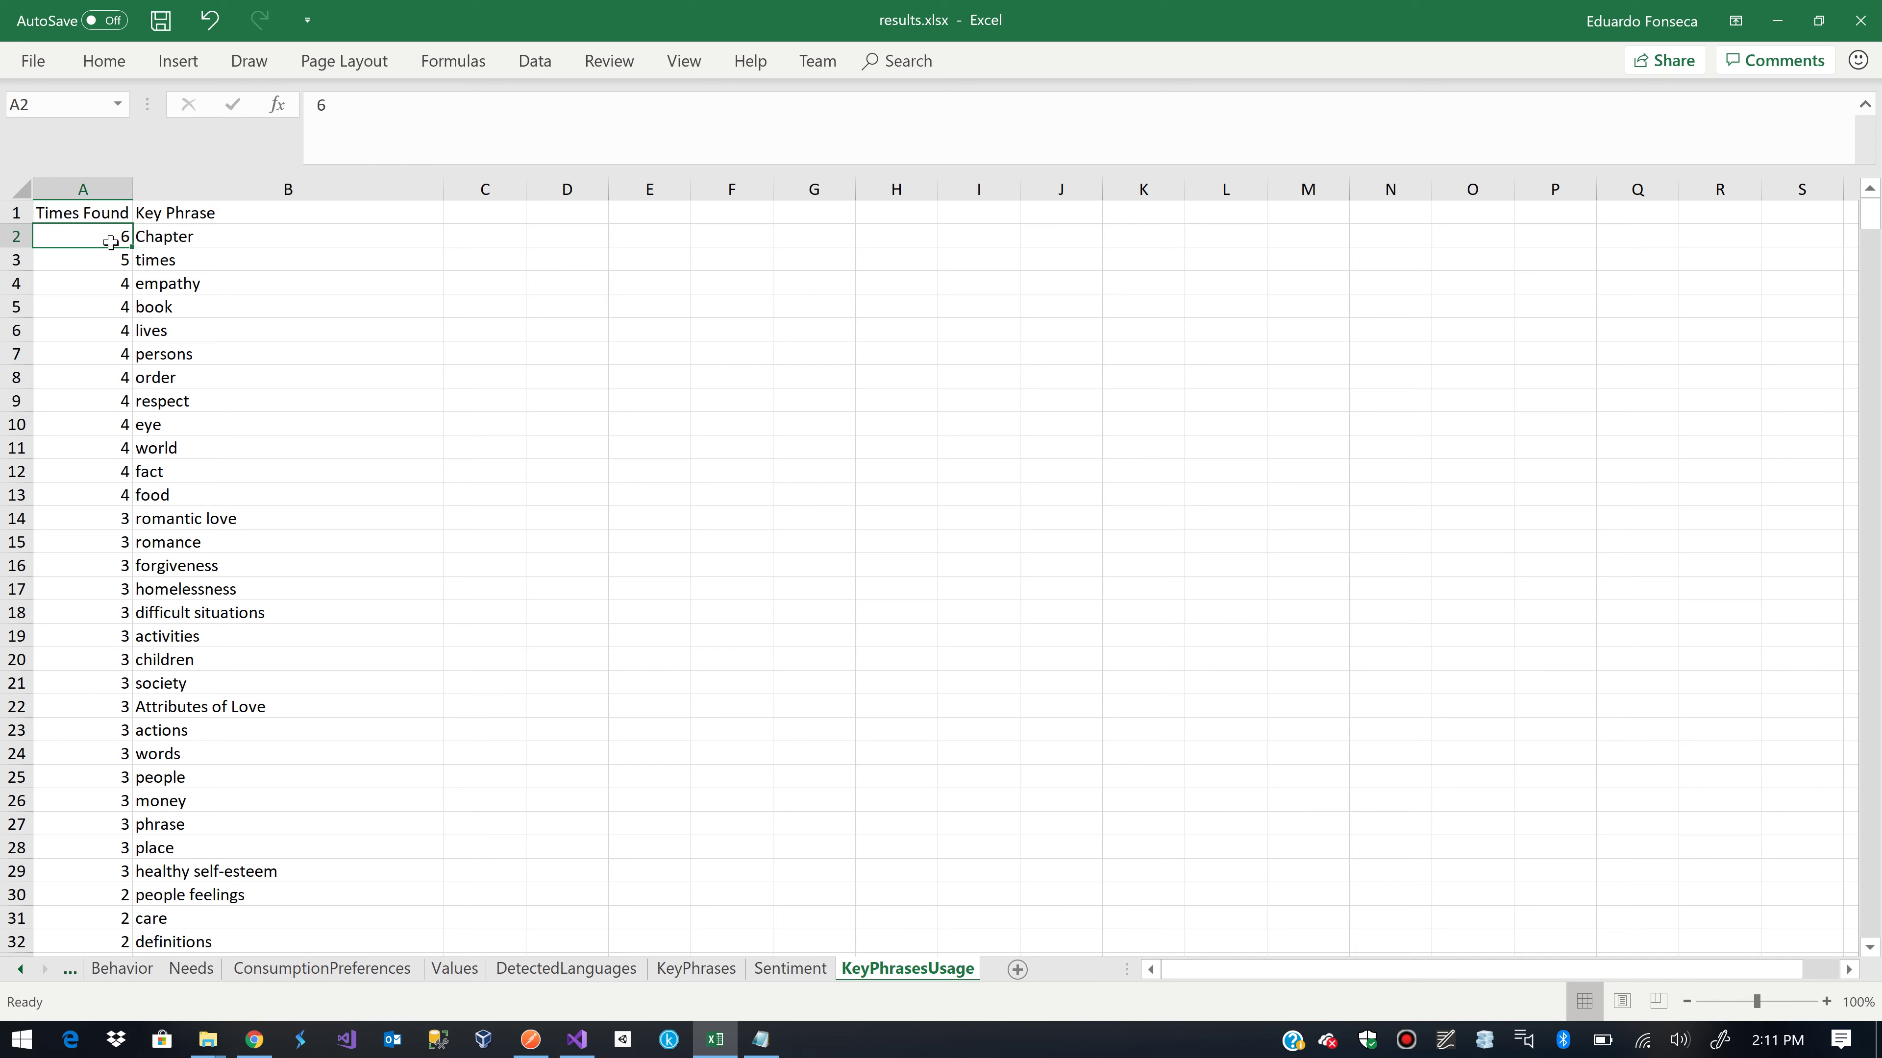
pyautogui.press('Right')
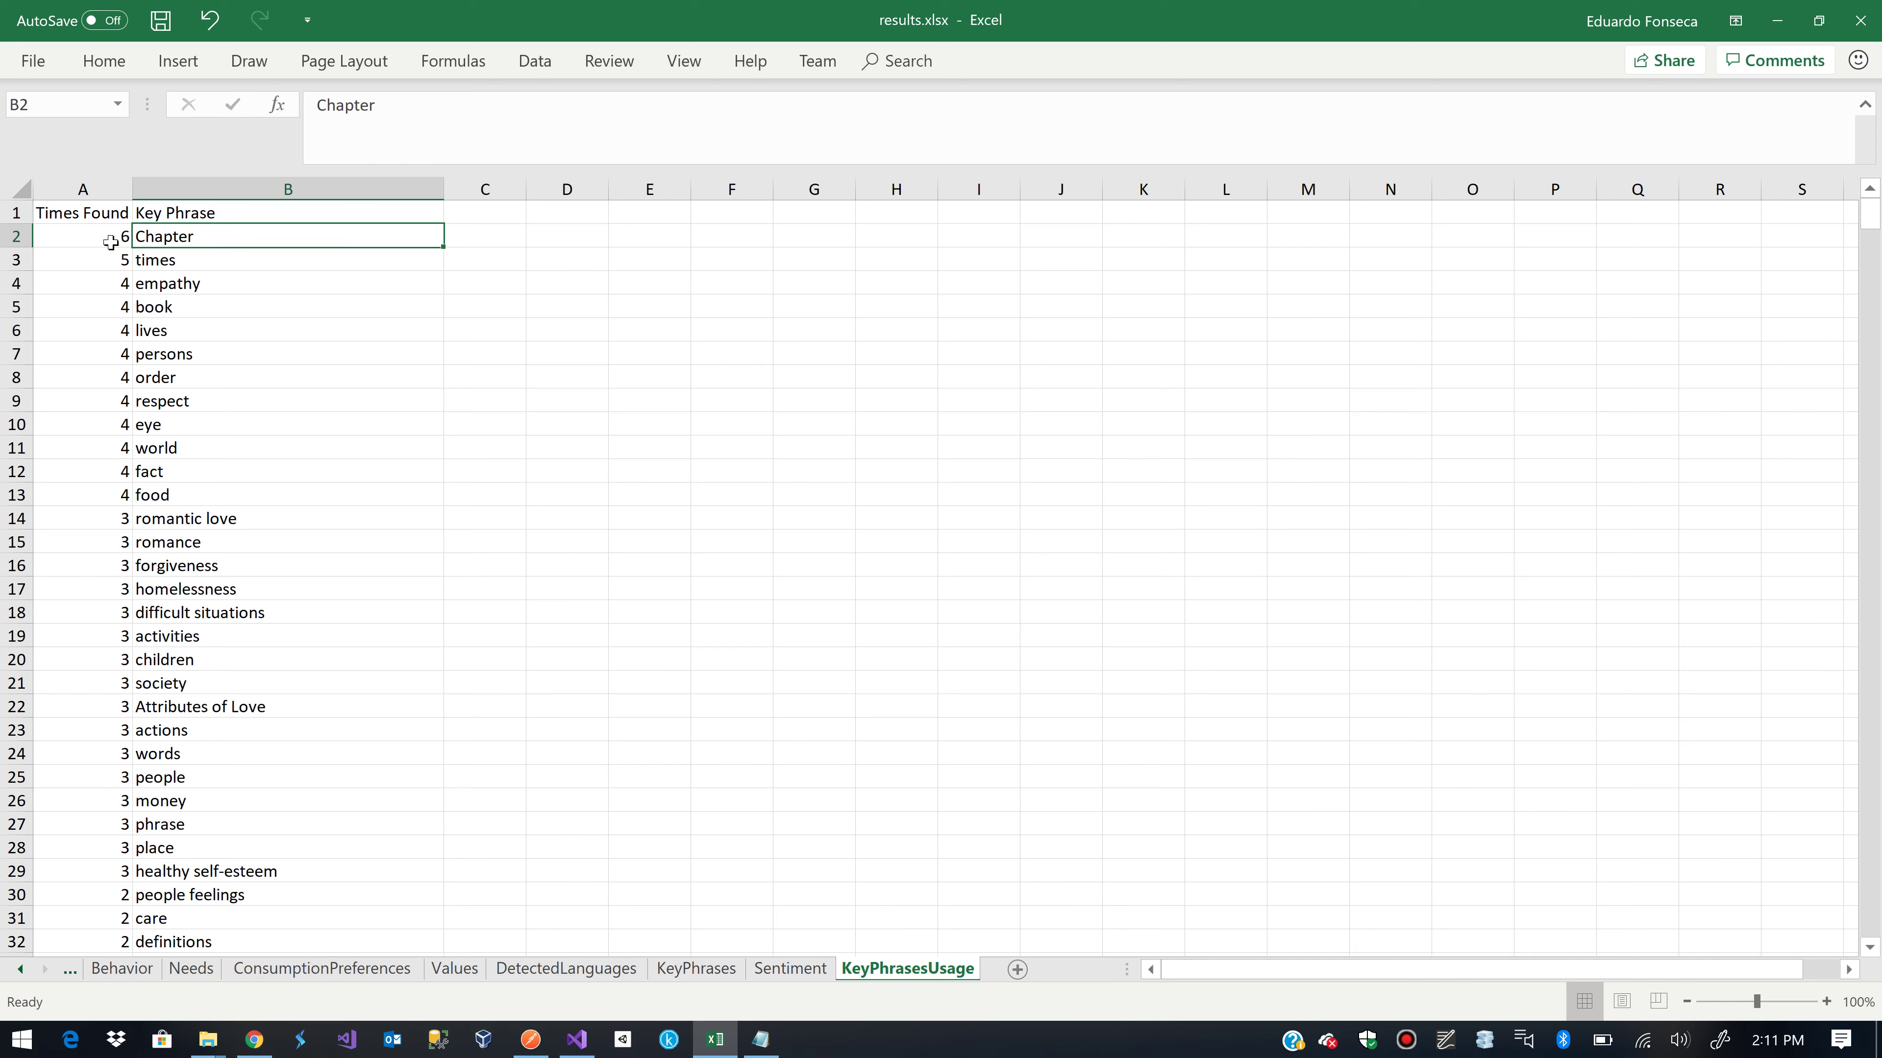
pyautogui.press('Left')
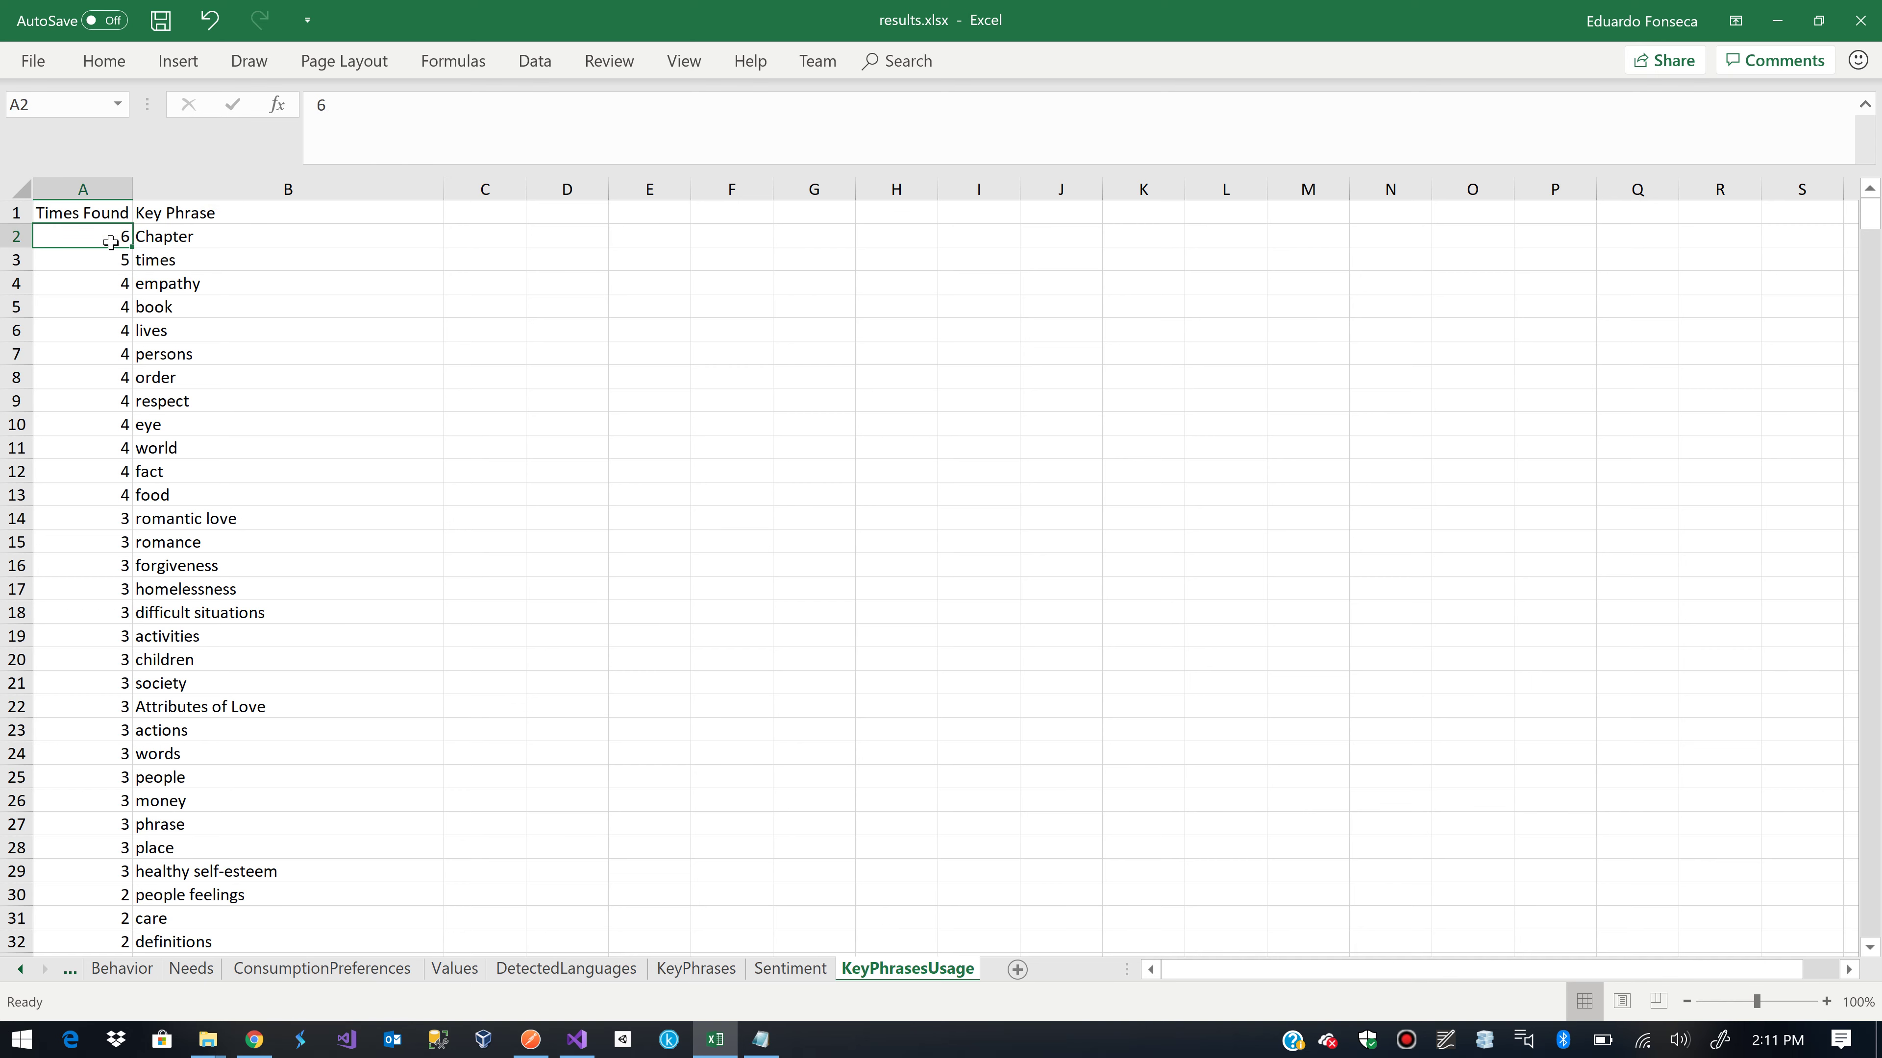
pyautogui.press('Right')
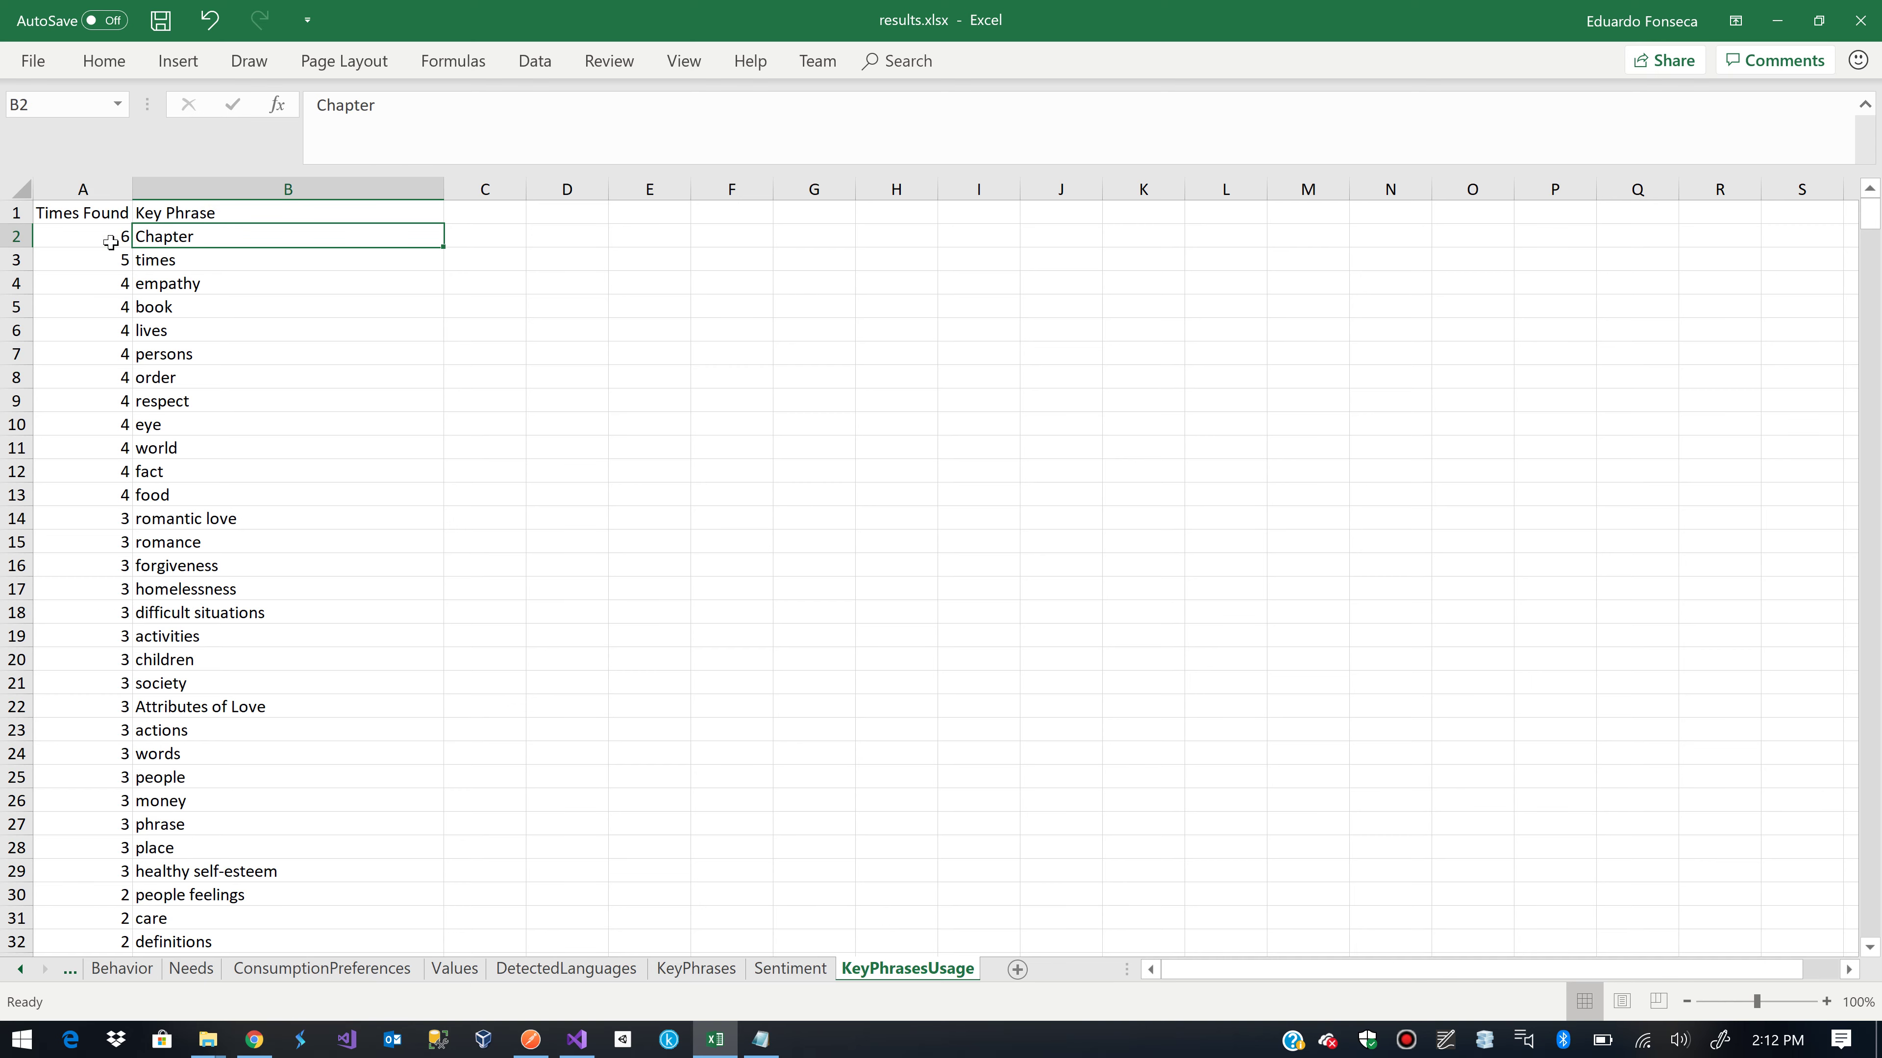
pyautogui.click(110, 242)
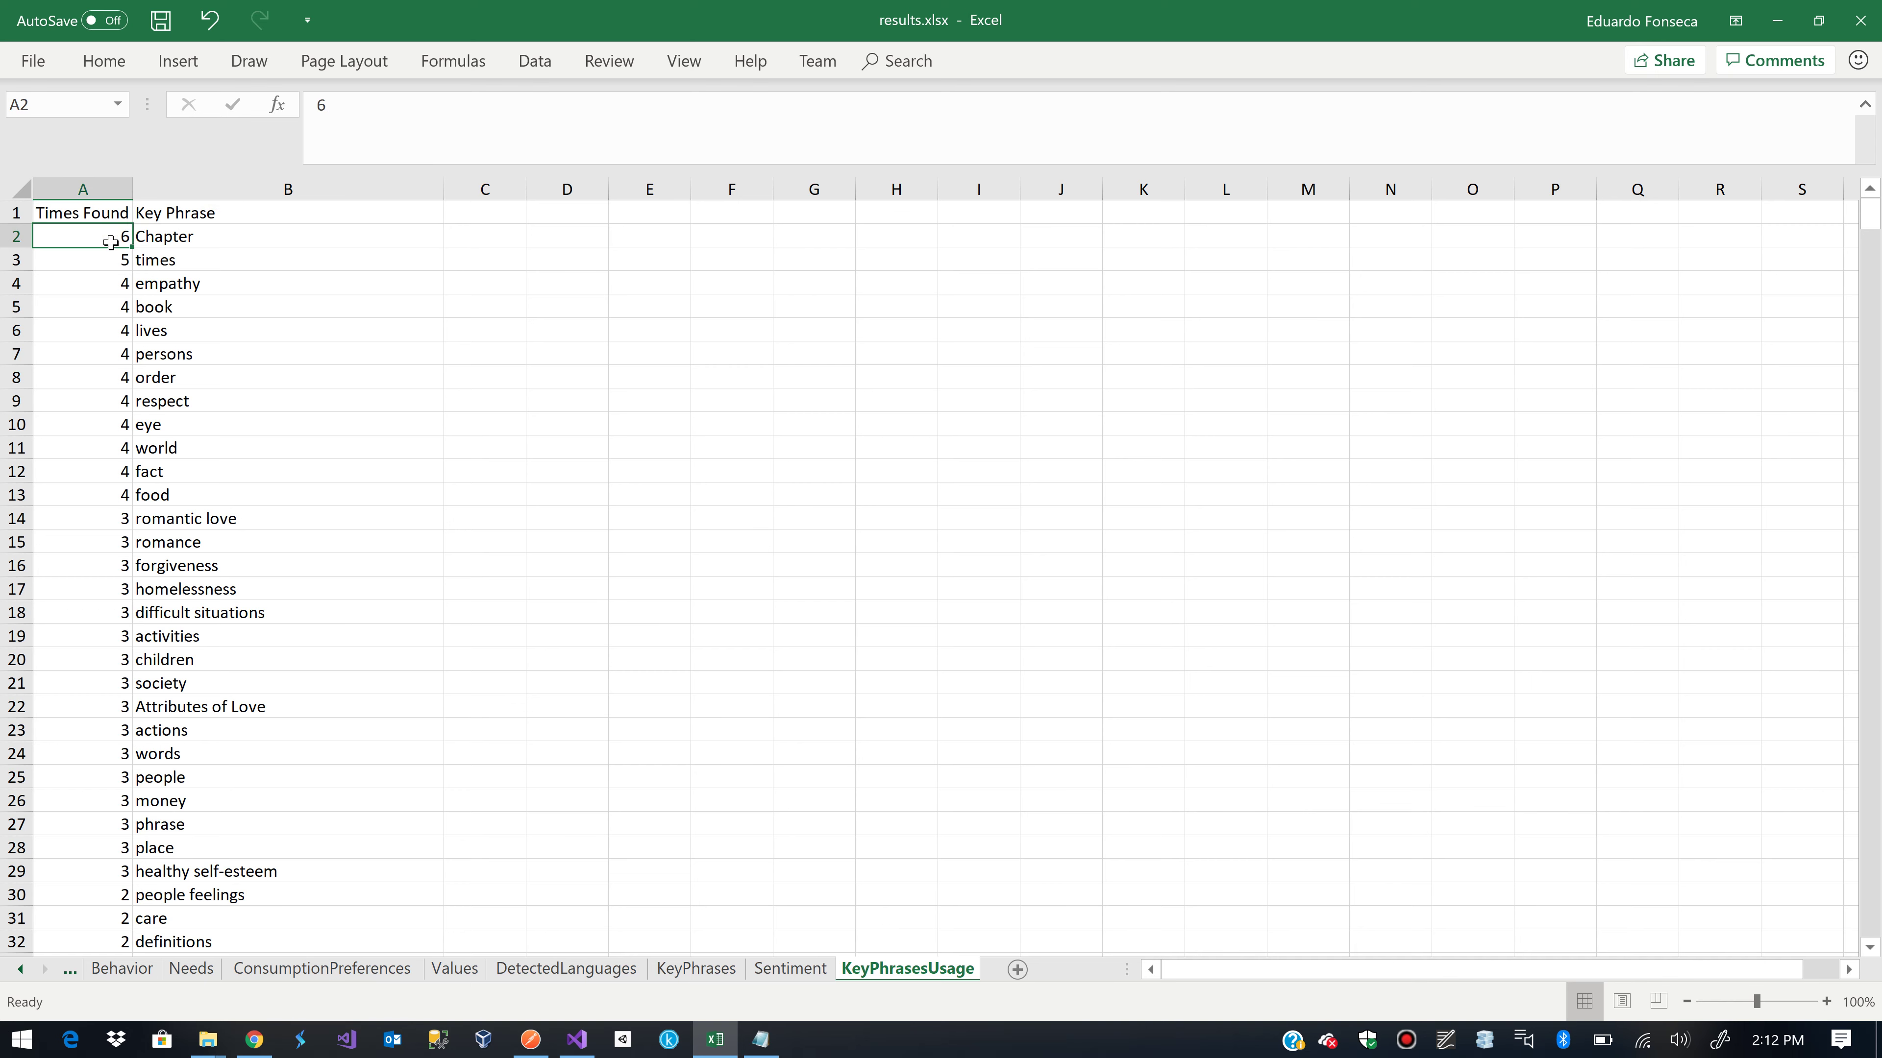
# Review the next counts: times 5, empathy 4, book, food and romantic love 3
pyautogui.press('Down')
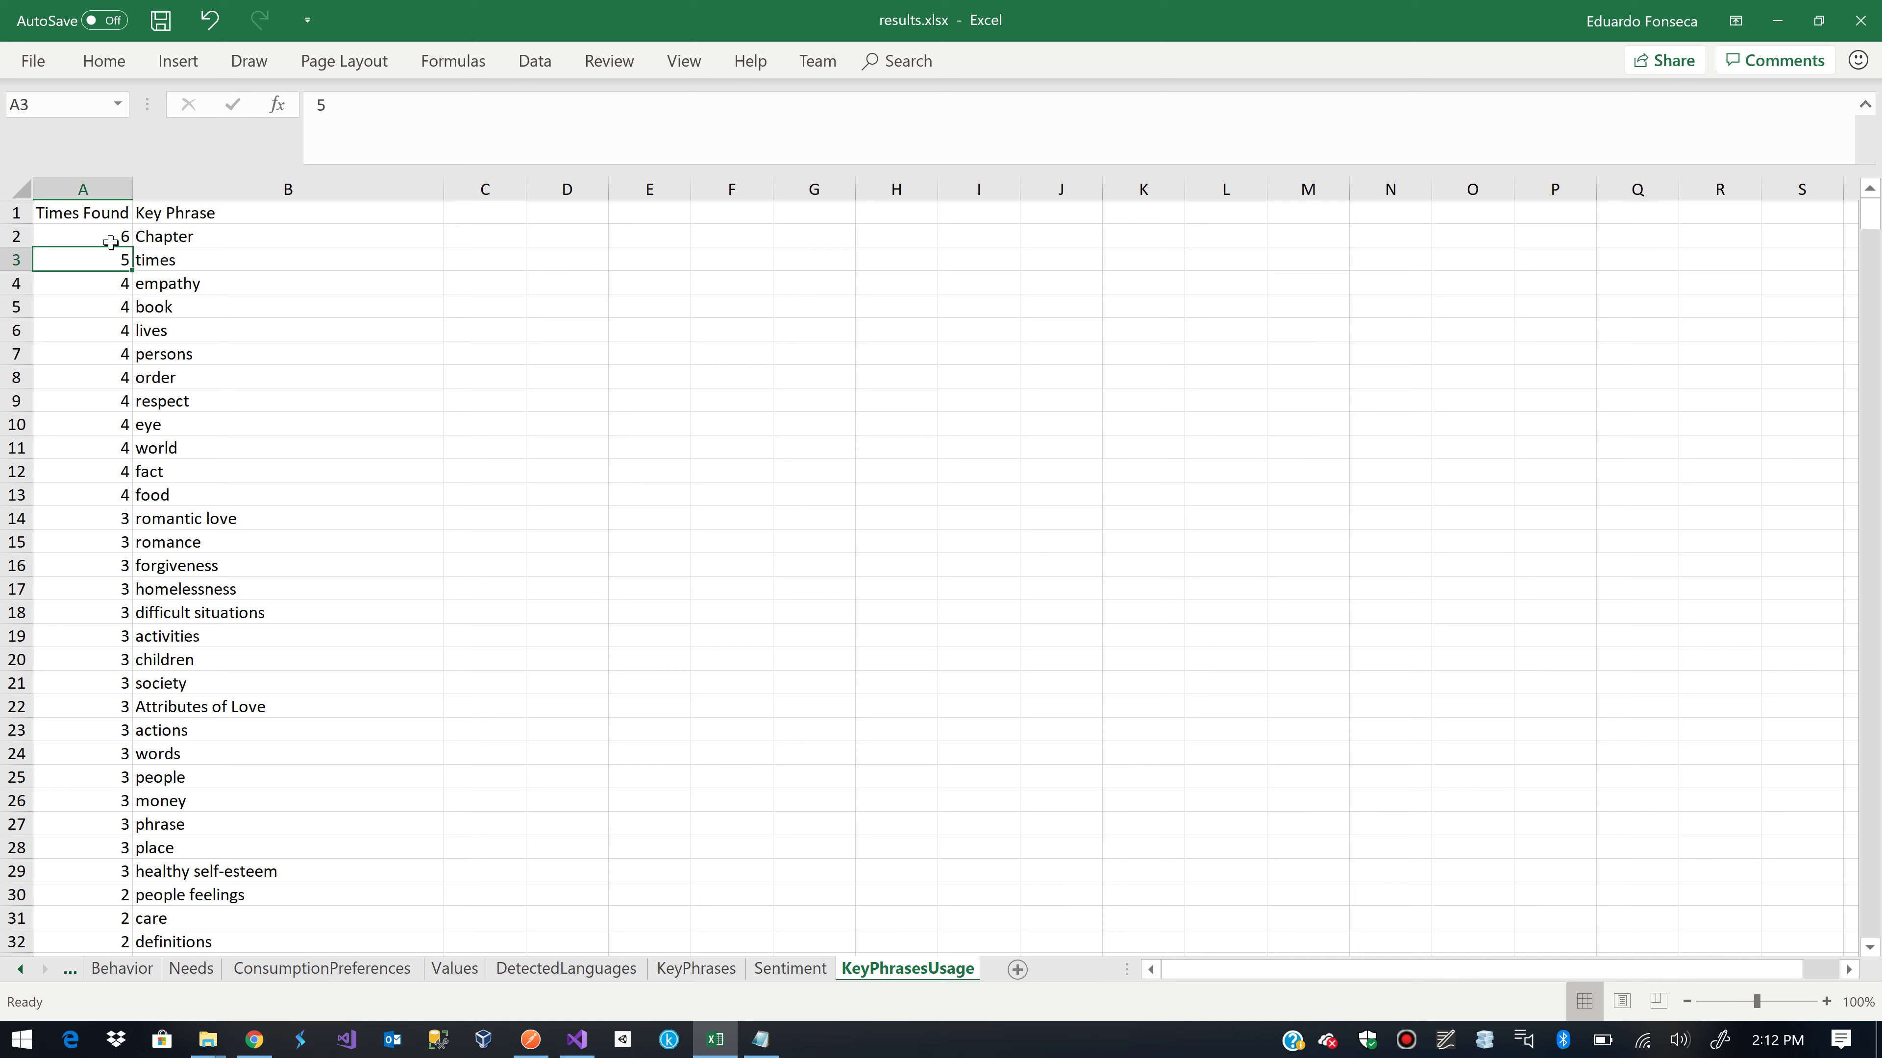
pyautogui.press('Right')
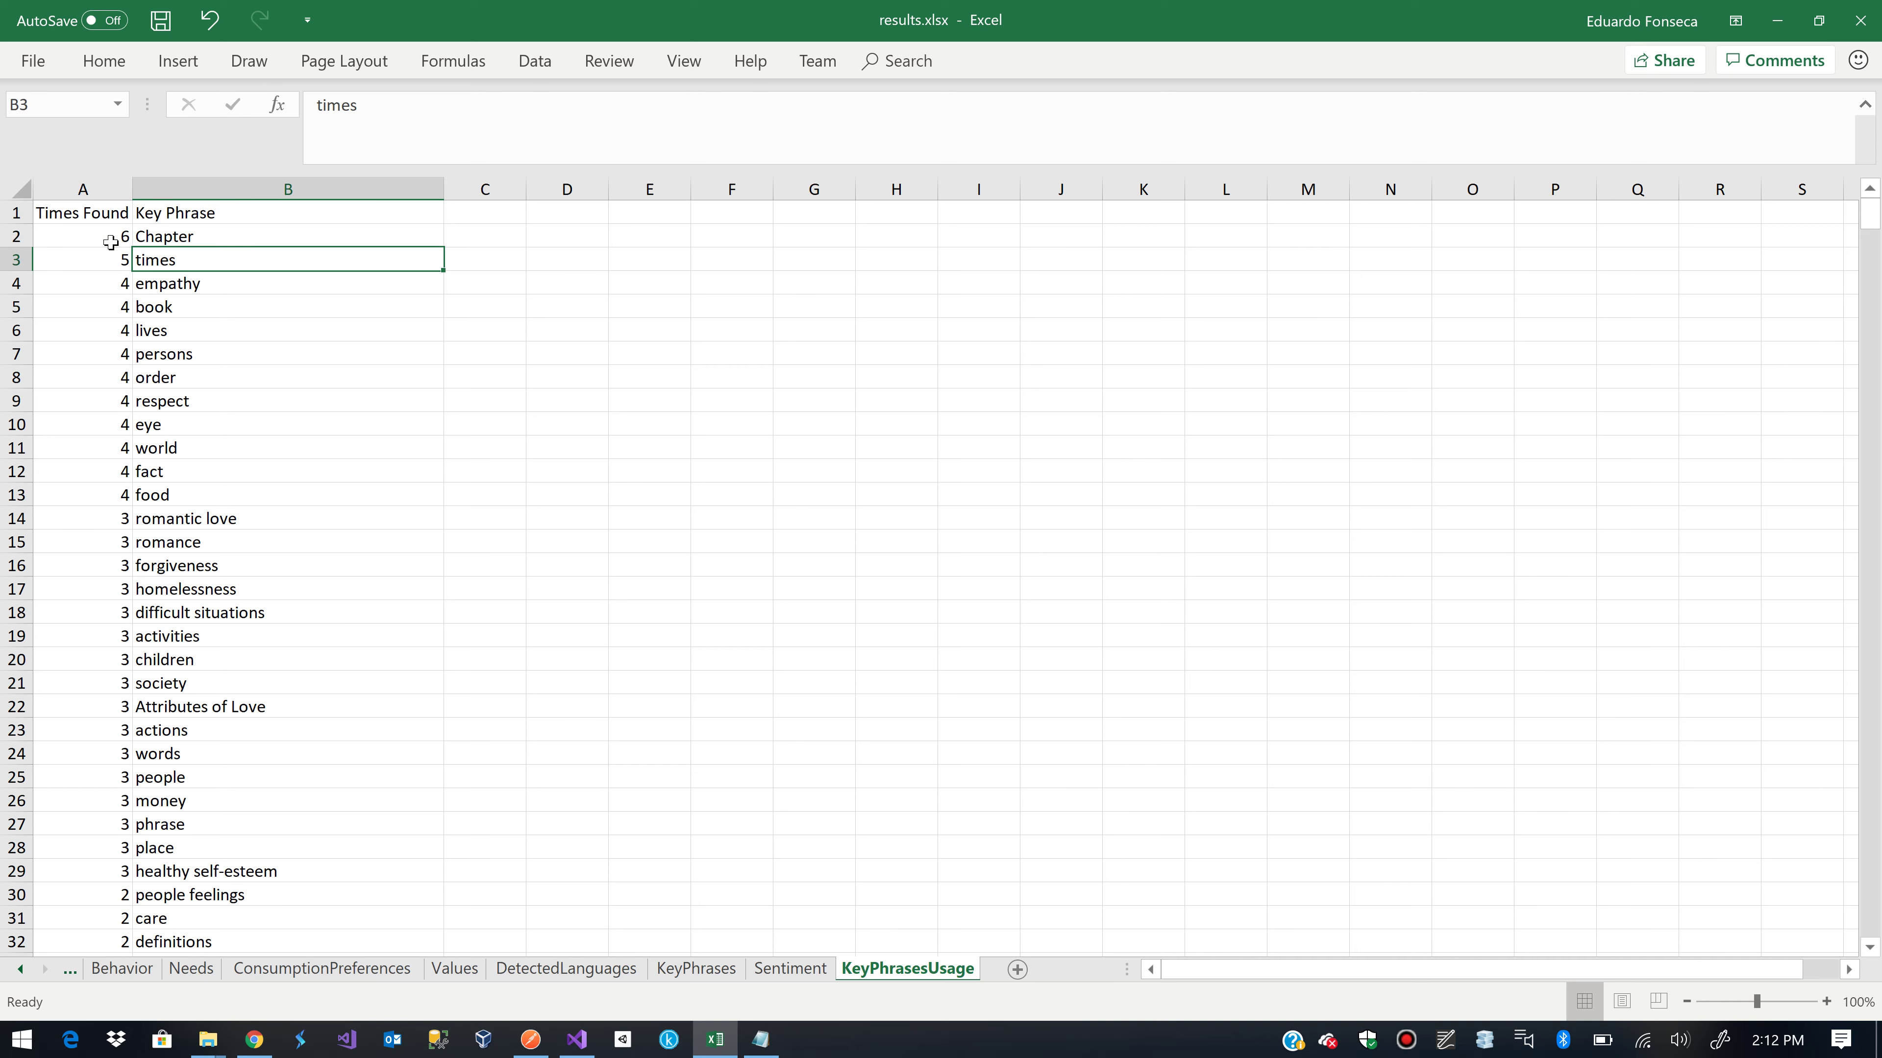
pyautogui.press('Left')
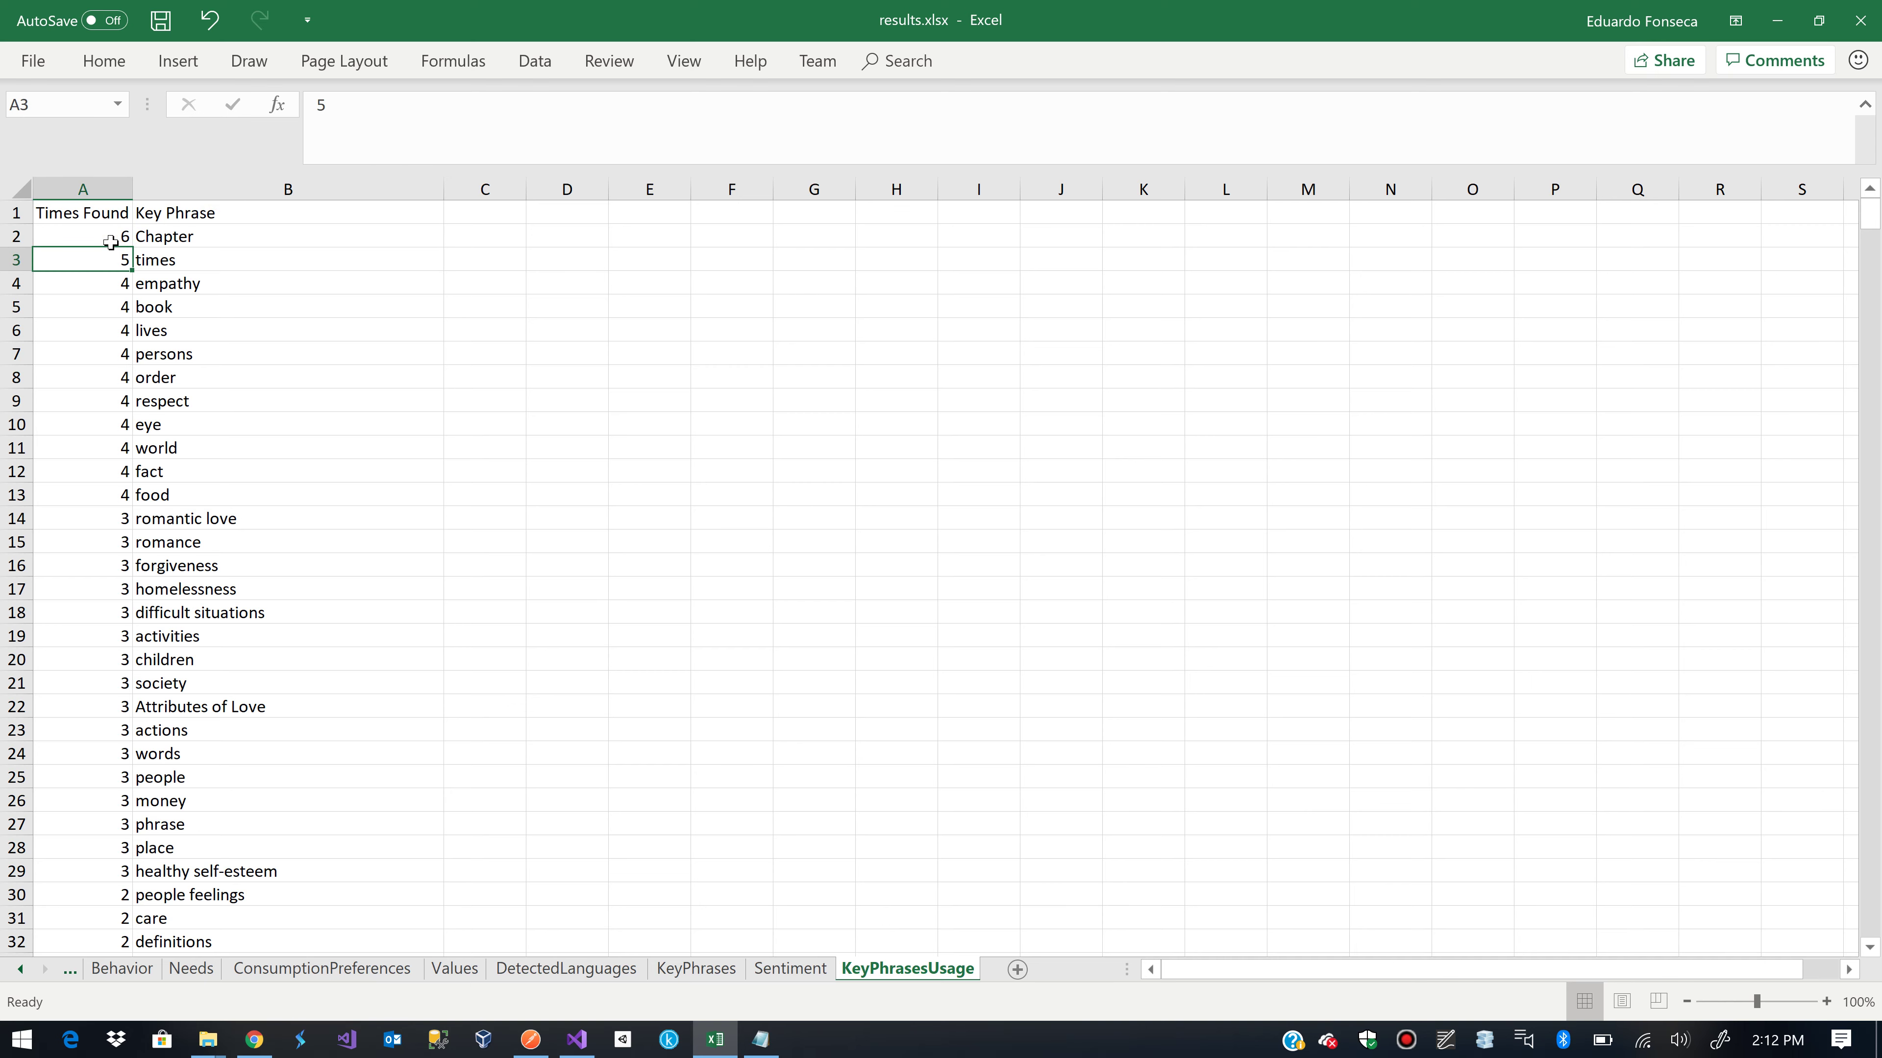
pyautogui.press('Down')
pyautogui.press('Right')
pyautogui.press('Left')
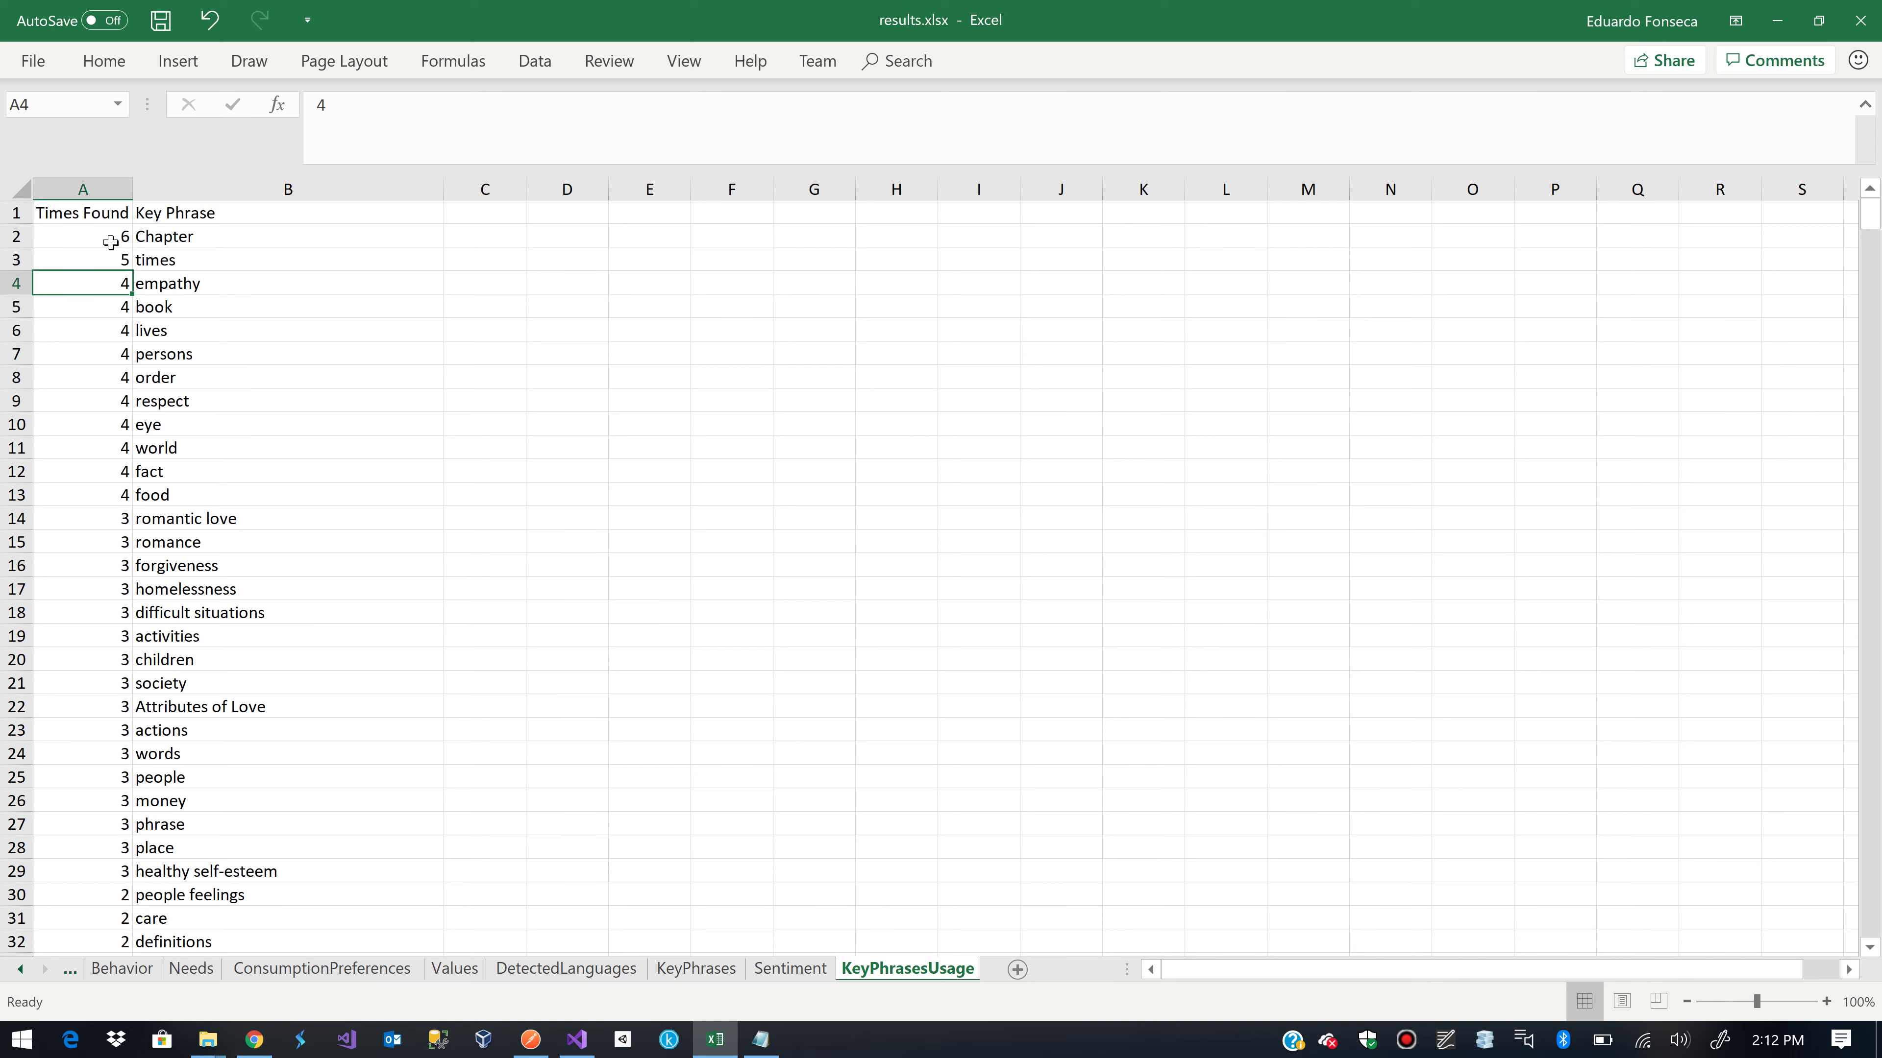
pyautogui.press('Down')
pyautogui.press('Right')
pyautogui.press('Left')
pyautogui.press('Down')
pyautogui.press('Down')
pyautogui.press('Down')
pyautogui.press('Down')
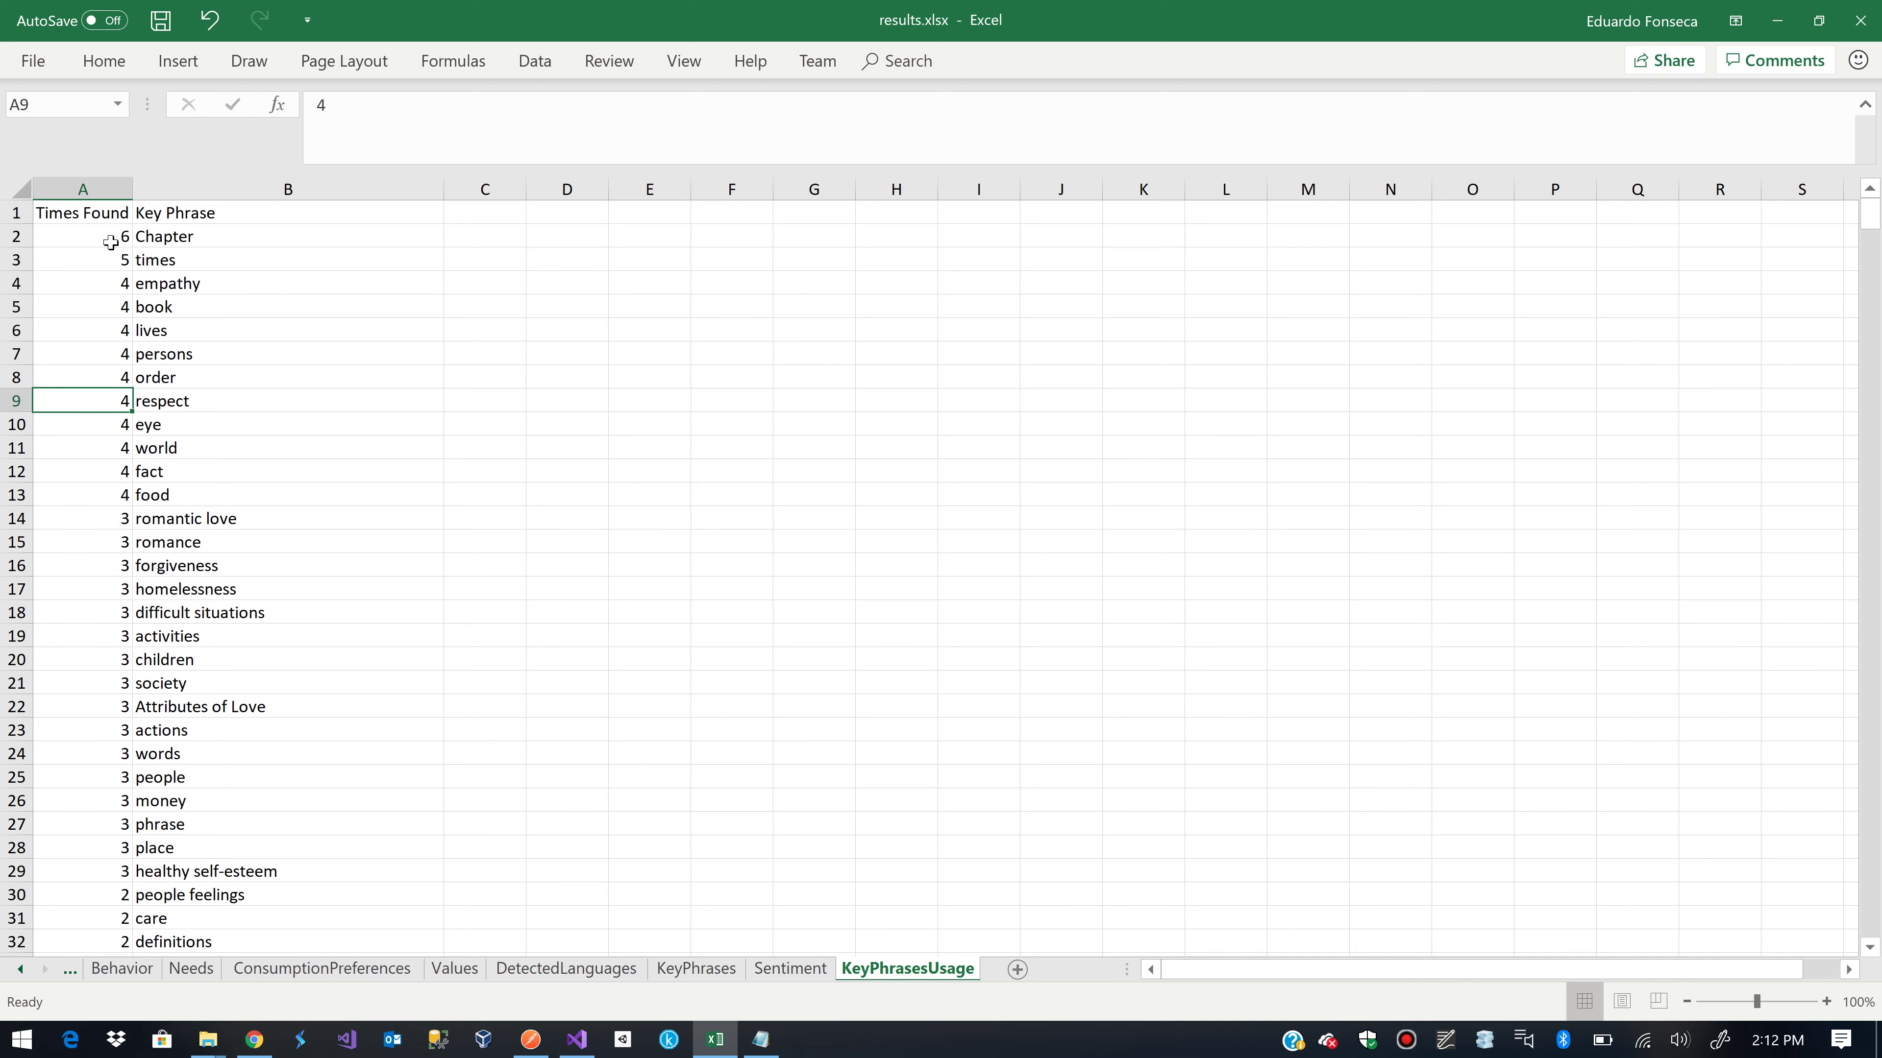
pyautogui.press('Down')
pyautogui.press('Down')
pyautogui.press('Down')
pyautogui.press('Down')
pyautogui.press('Down')
pyautogui.press('Right')
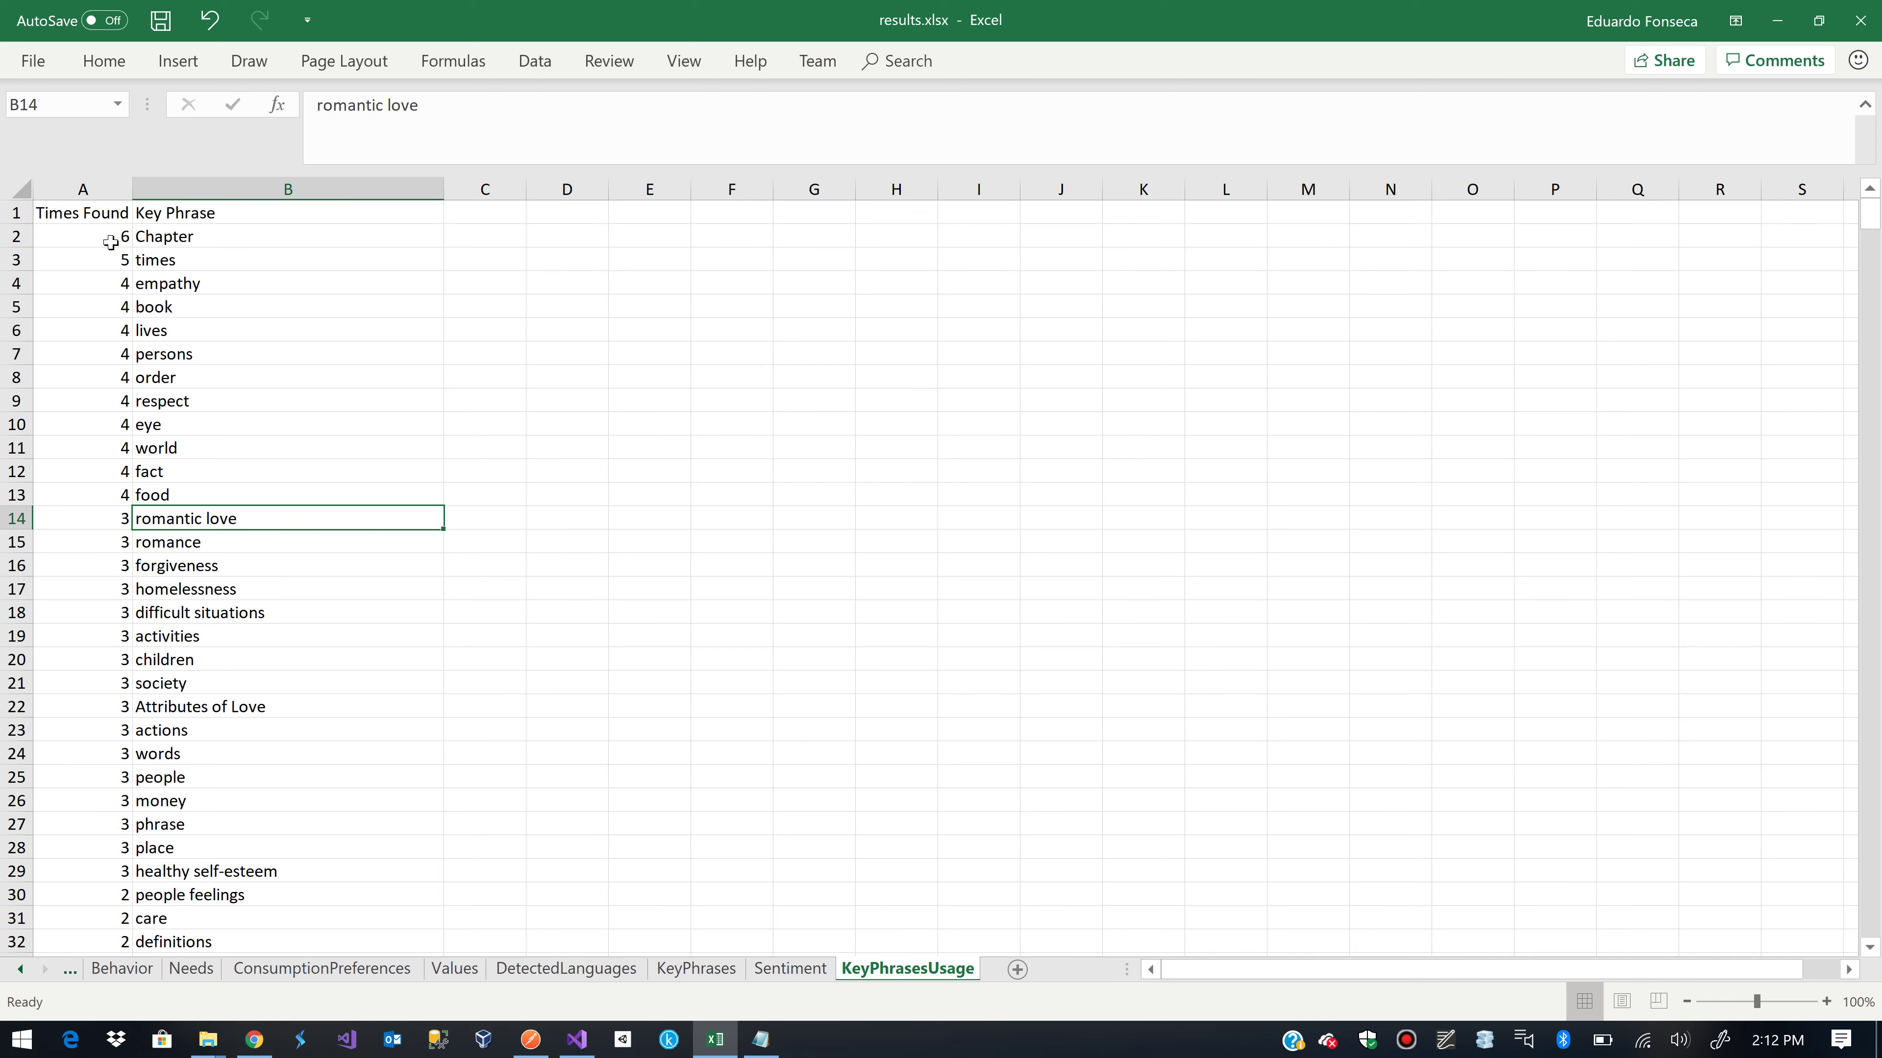
pyautogui.press('Left')
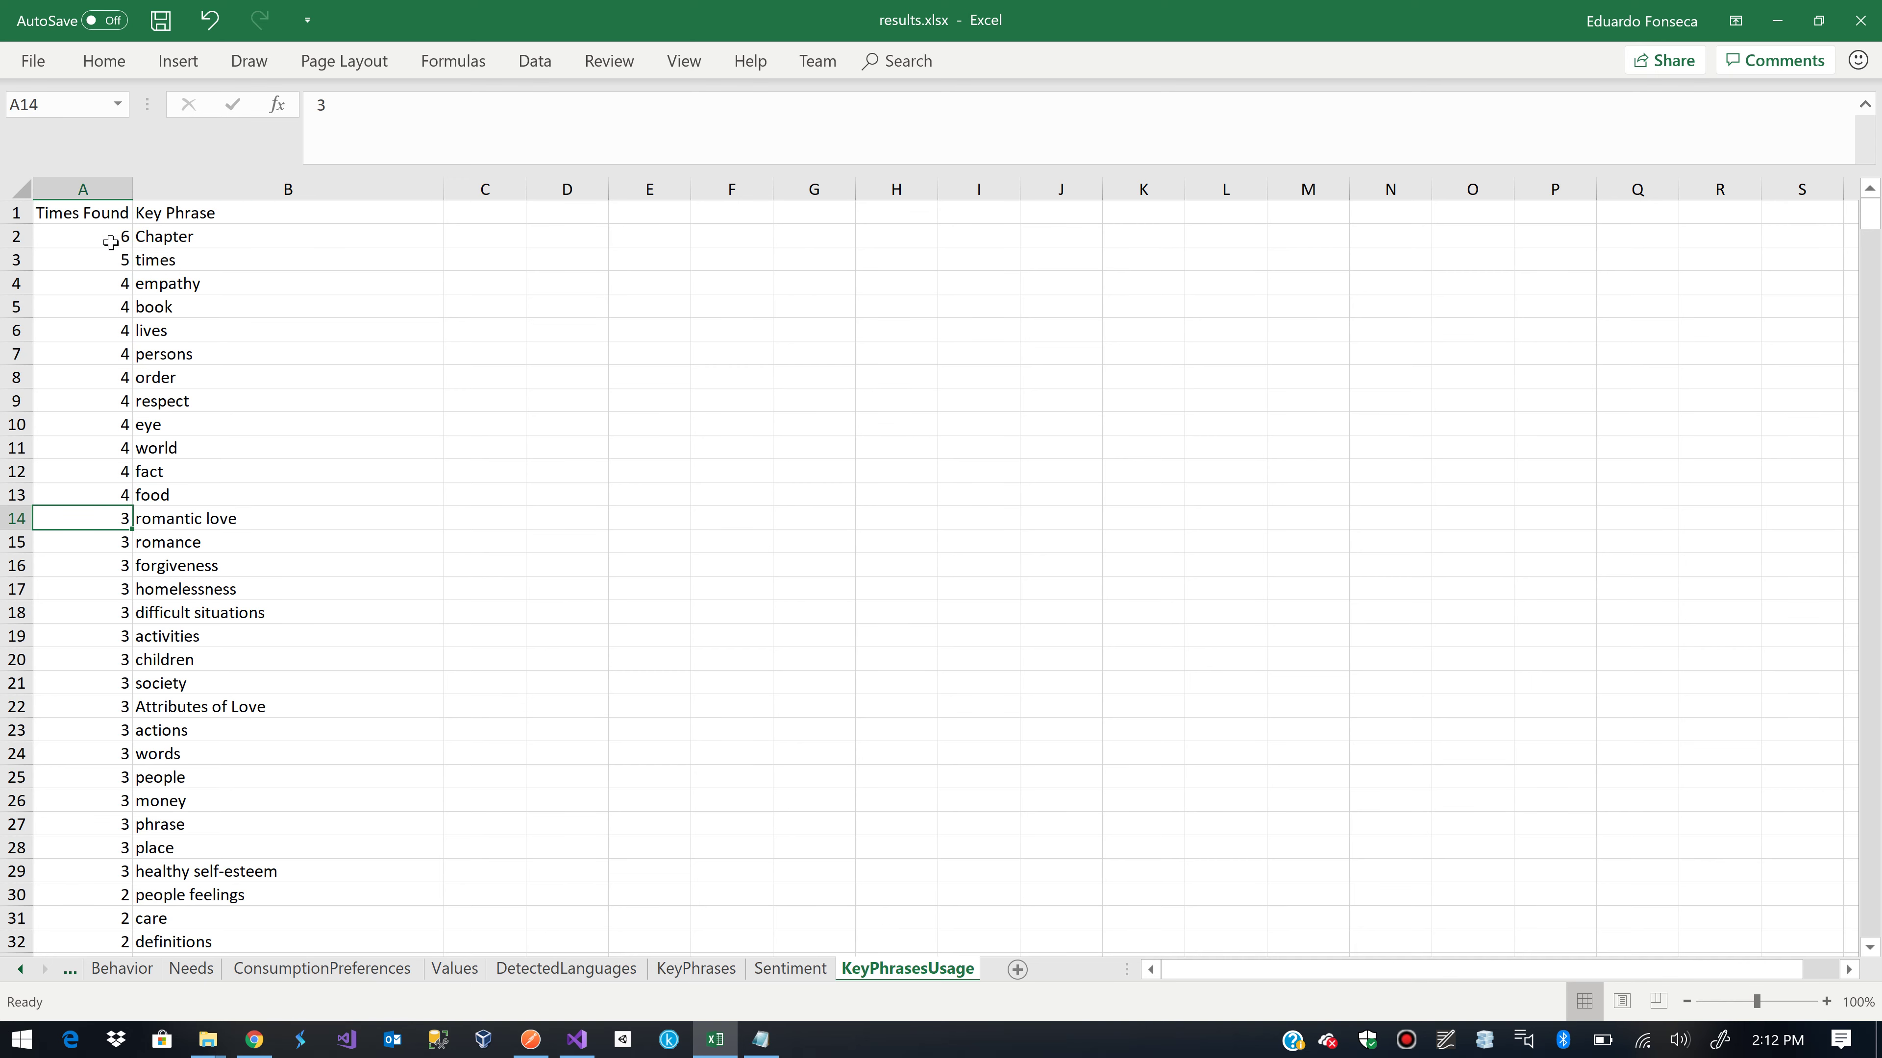
# Open the Behavior sheet, then scroll the tabs back and open the Personality sheet
pyautogui.click(116, 969)
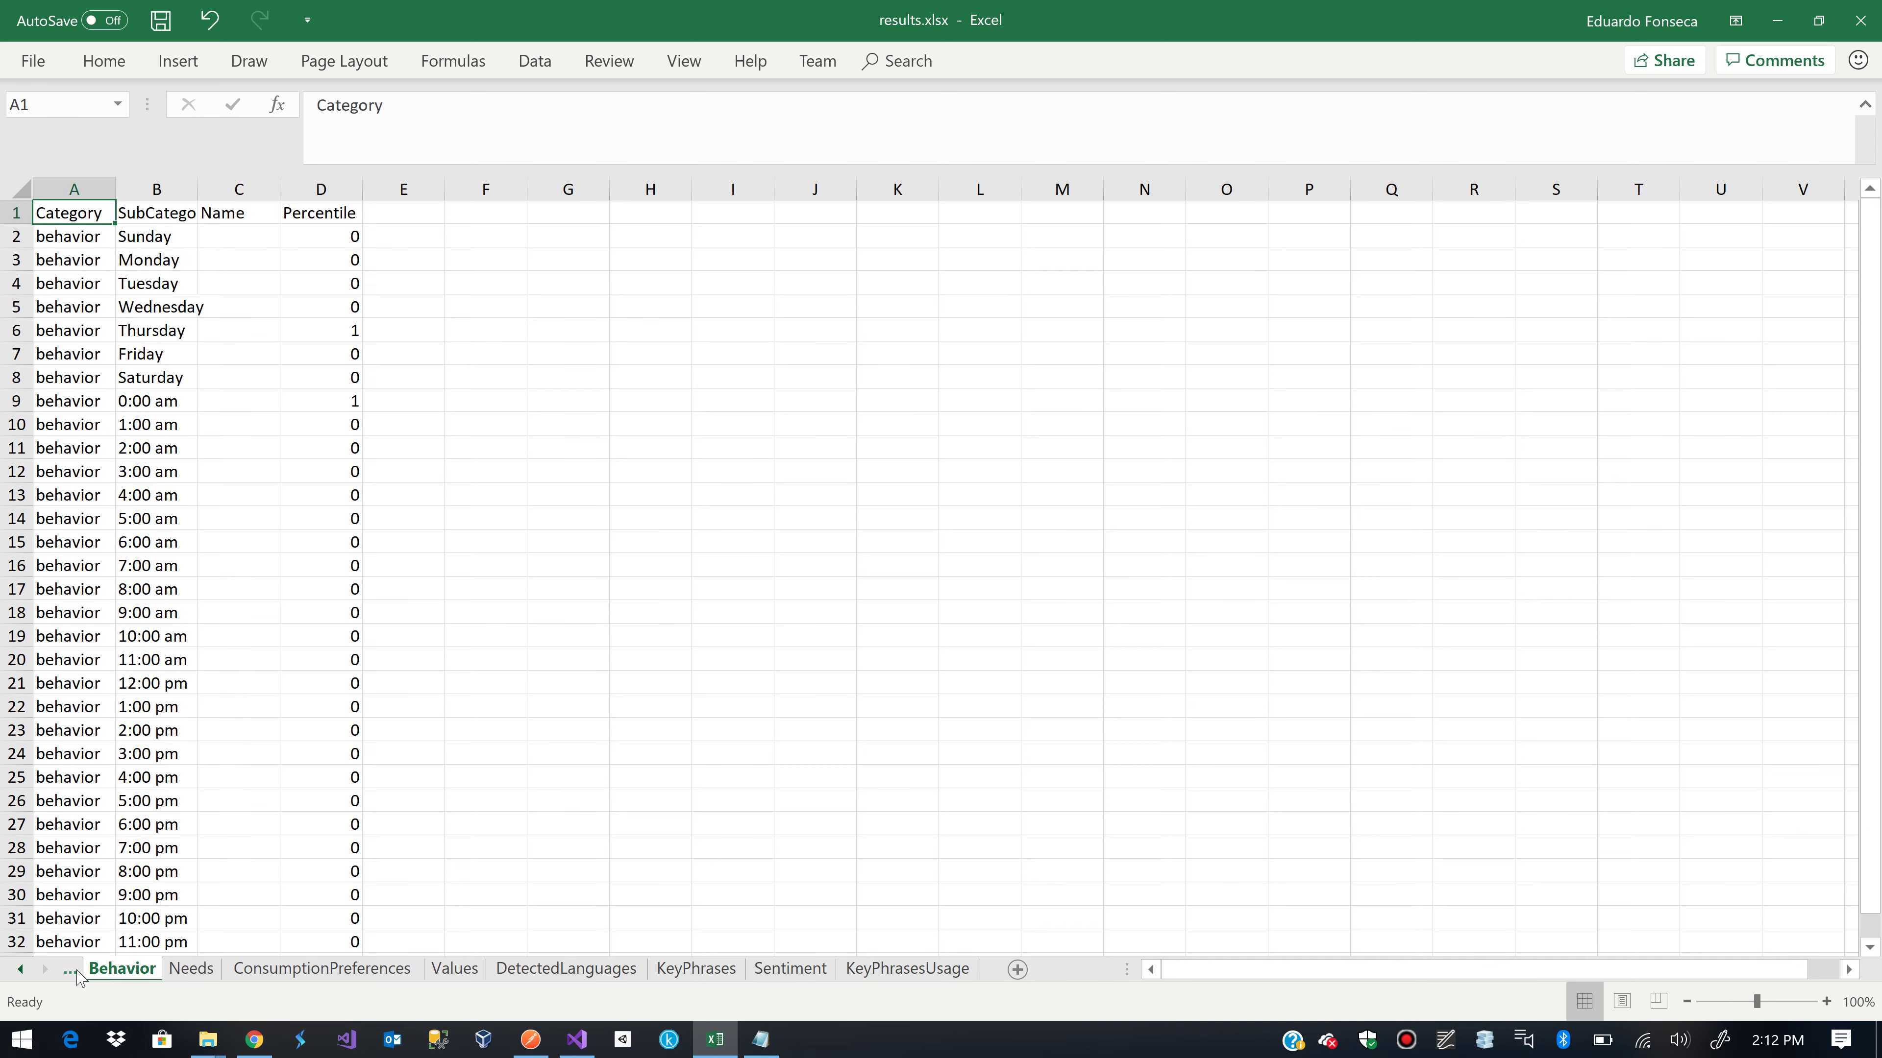
pyautogui.click(20, 969)
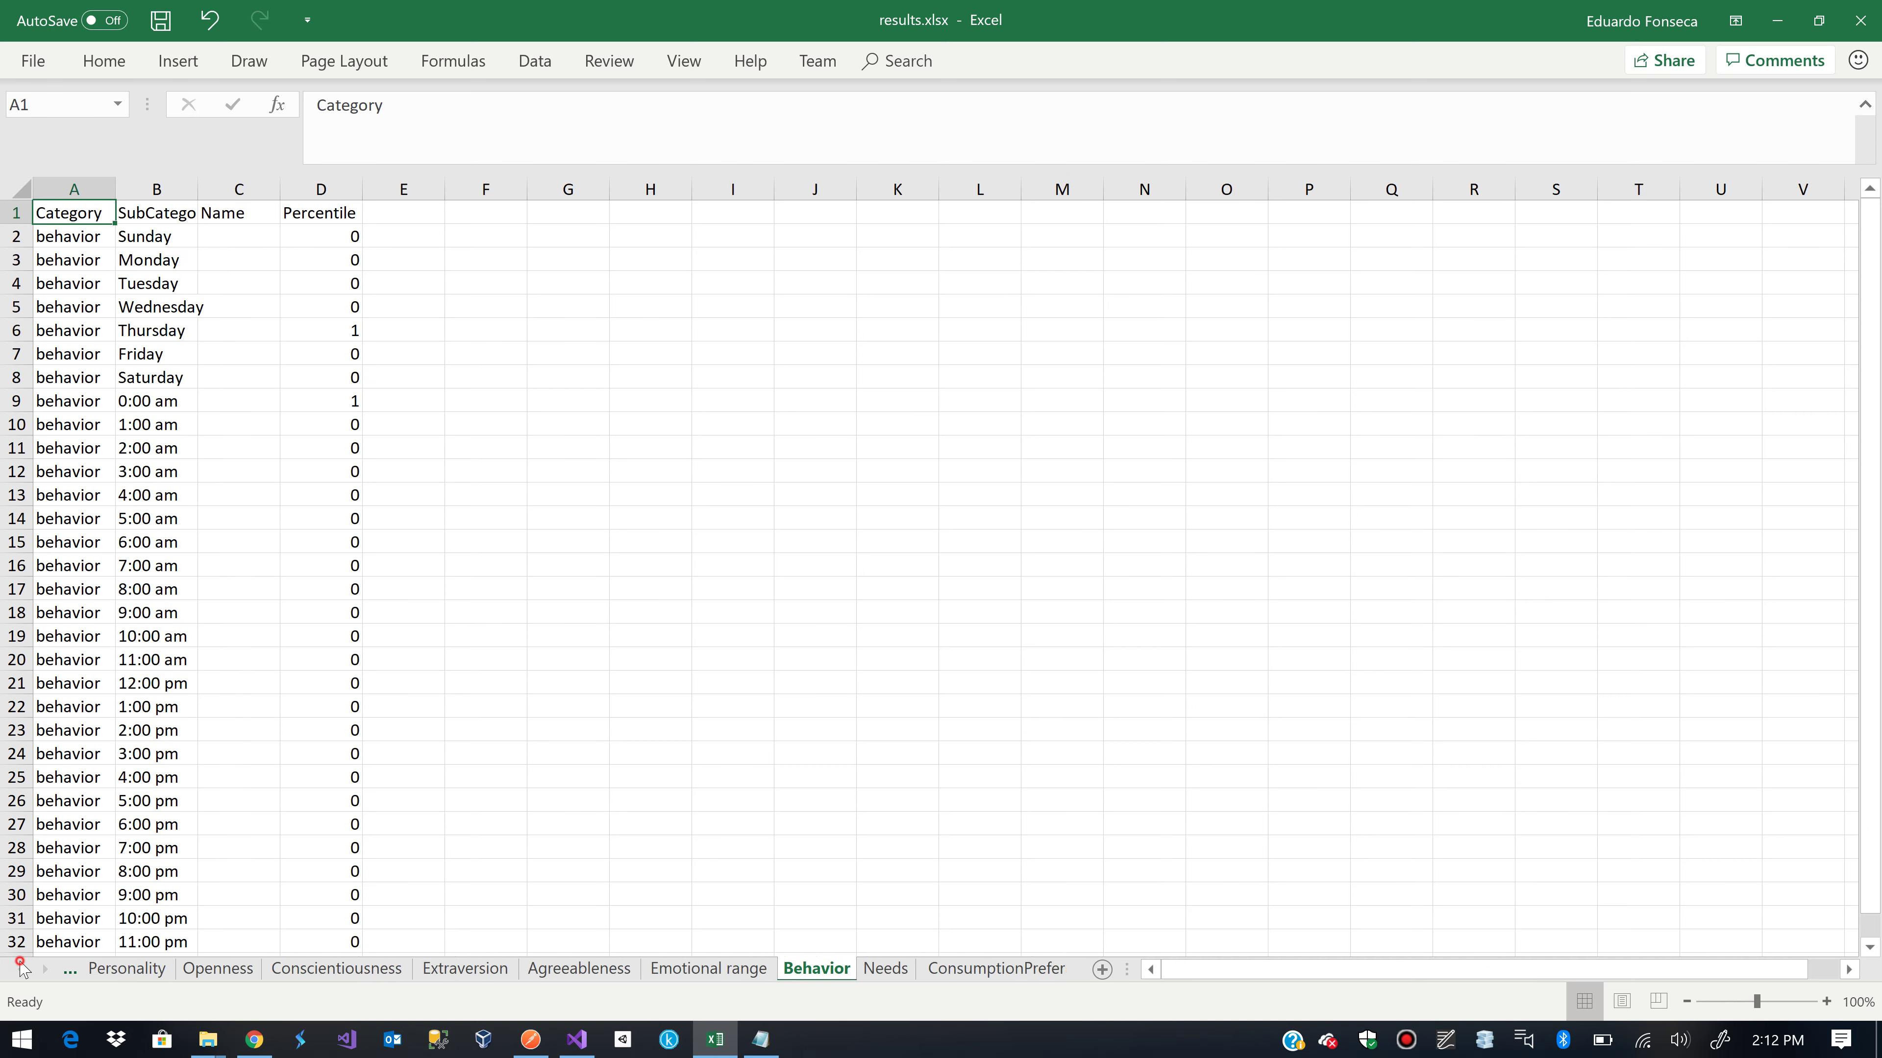
pyautogui.click(20, 969)
pyautogui.click(134, 969)
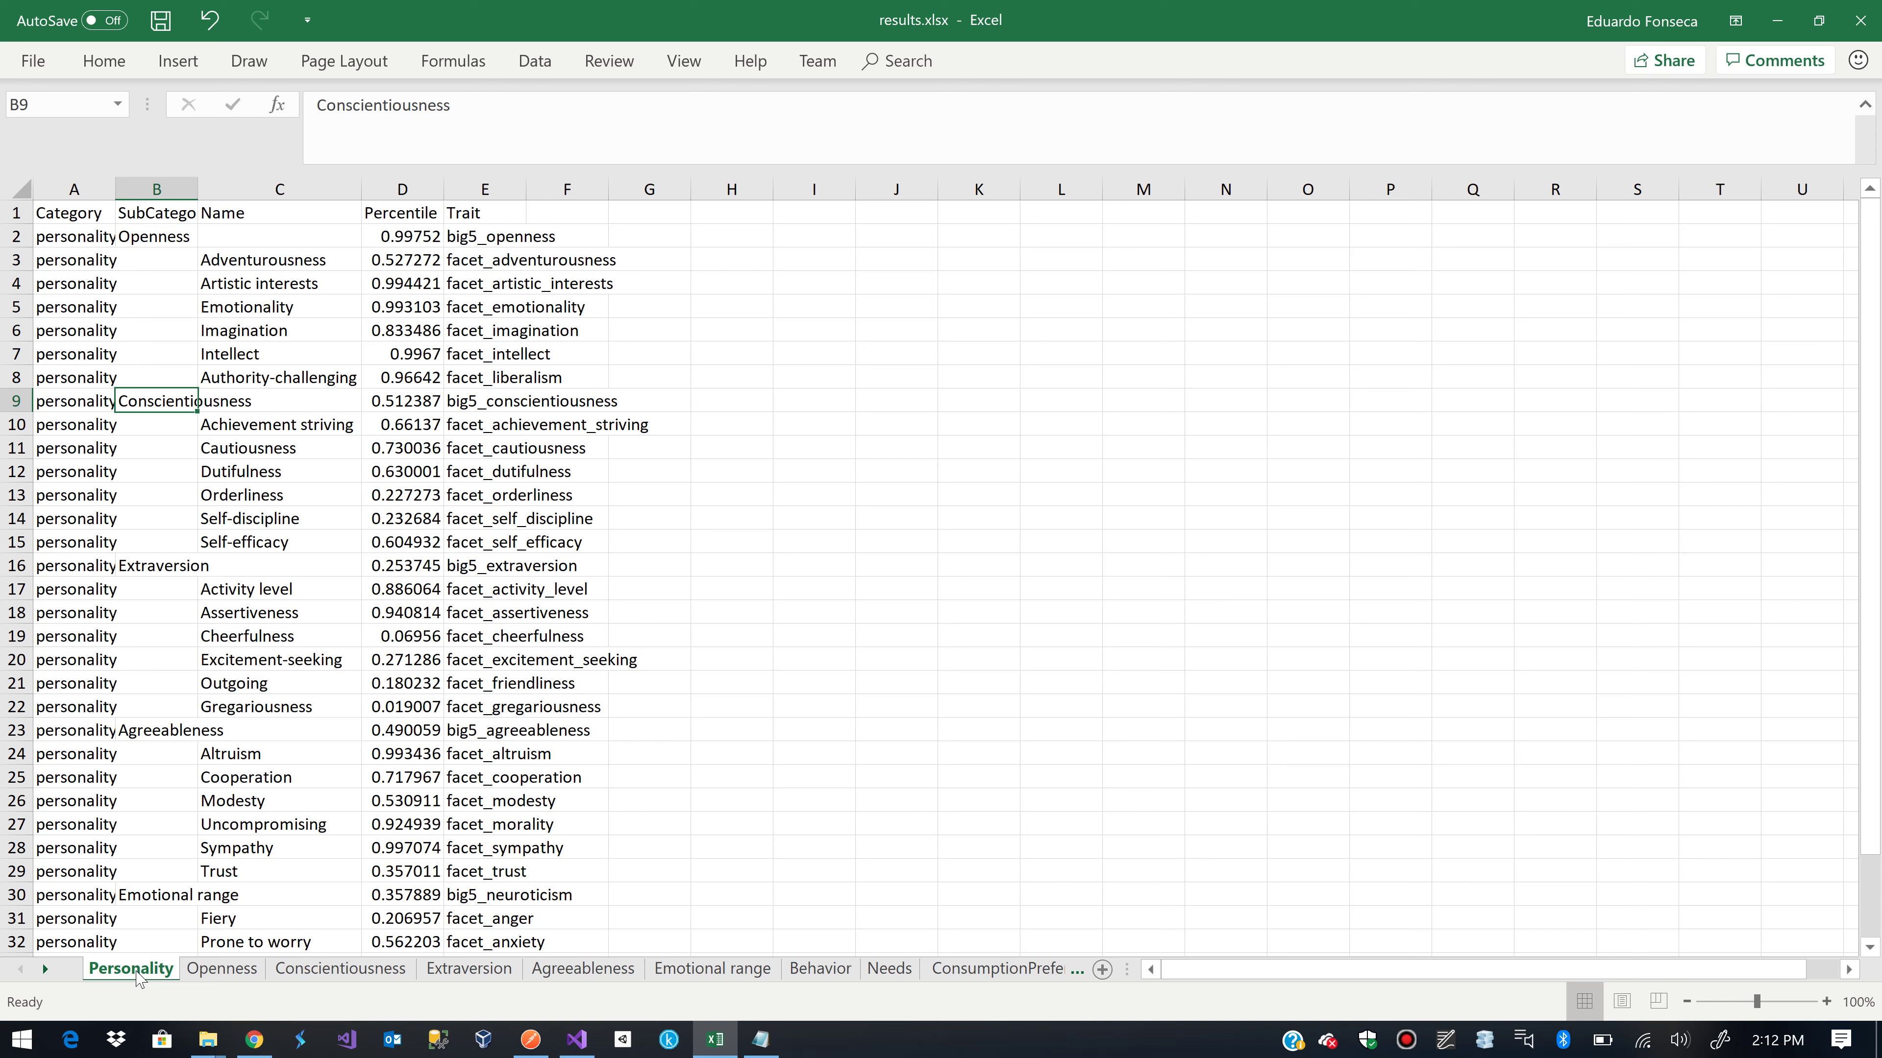
# Flip through the Openness, Conscientiousness, Extraversion, Agreeableness and Emotional range charts to Behavior
pyautogui.click(222, 969)
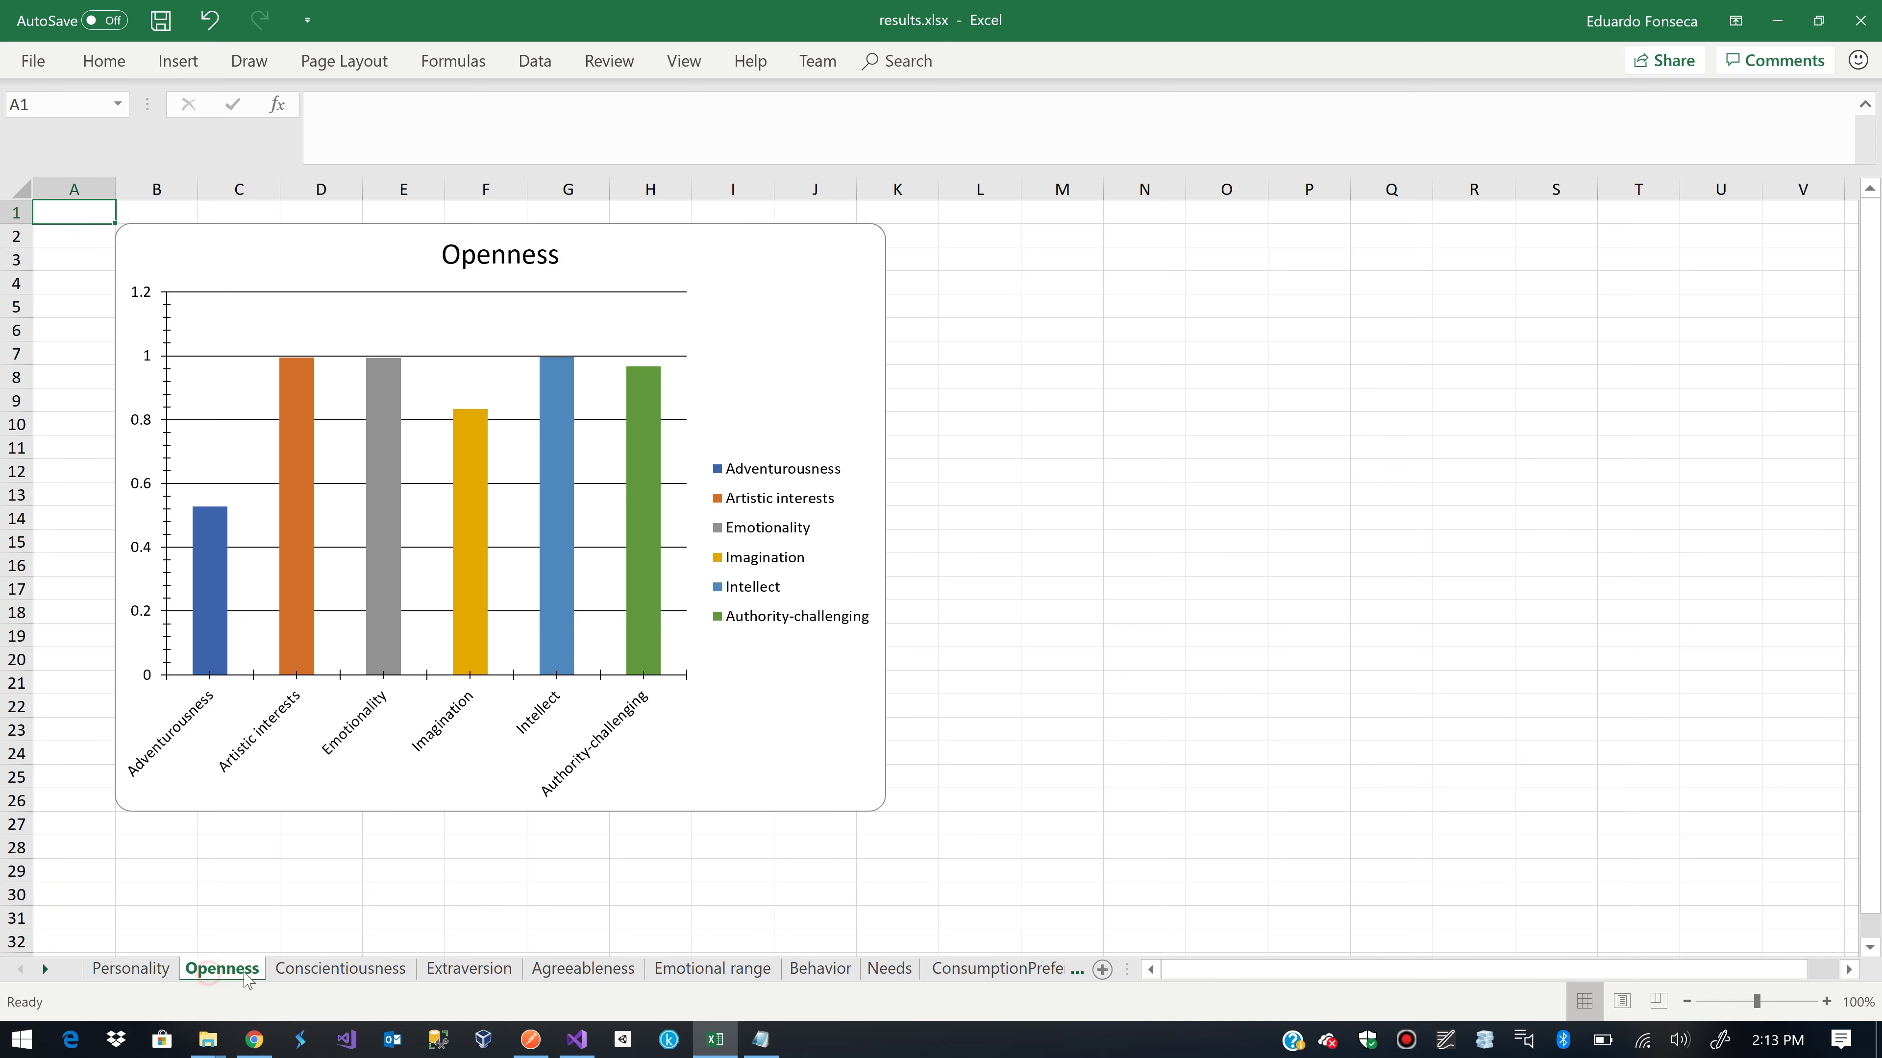
pyautogui.click(352, 971)
pyautogui.click(453, 977)
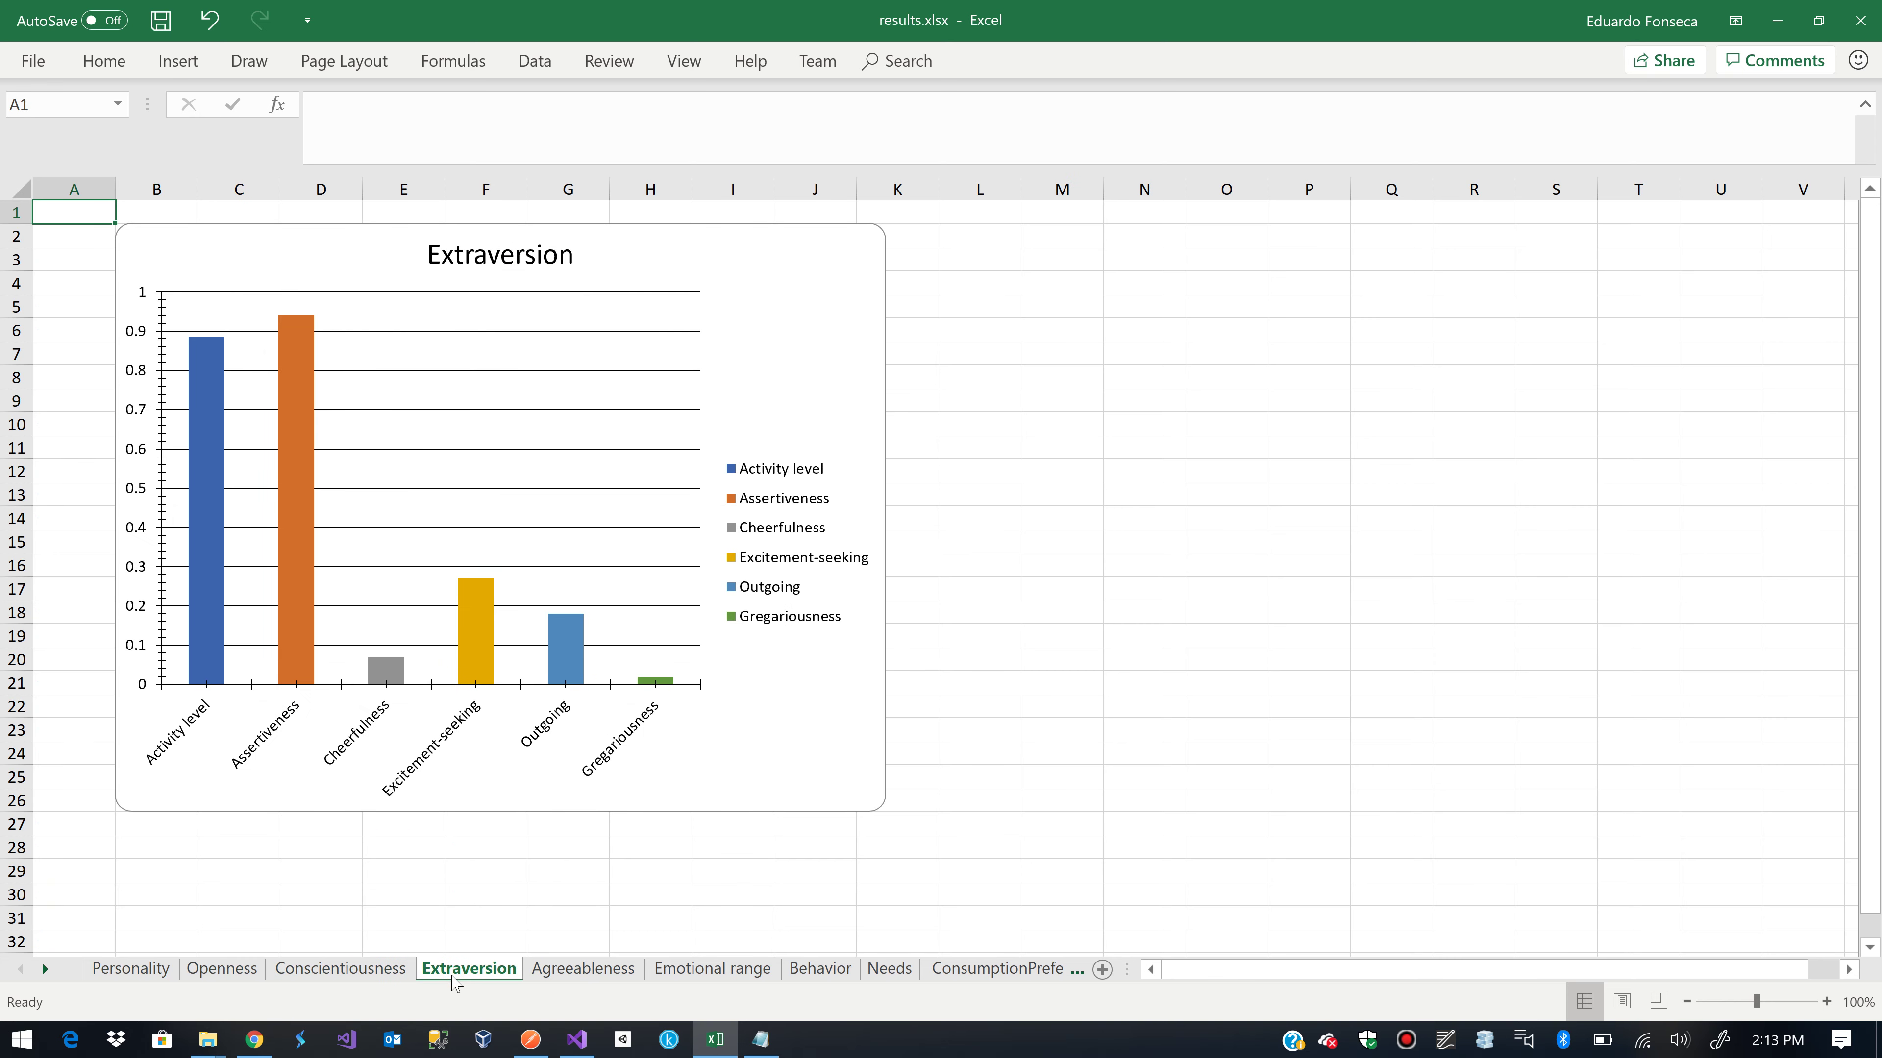
pyautogui.click(574, 973)
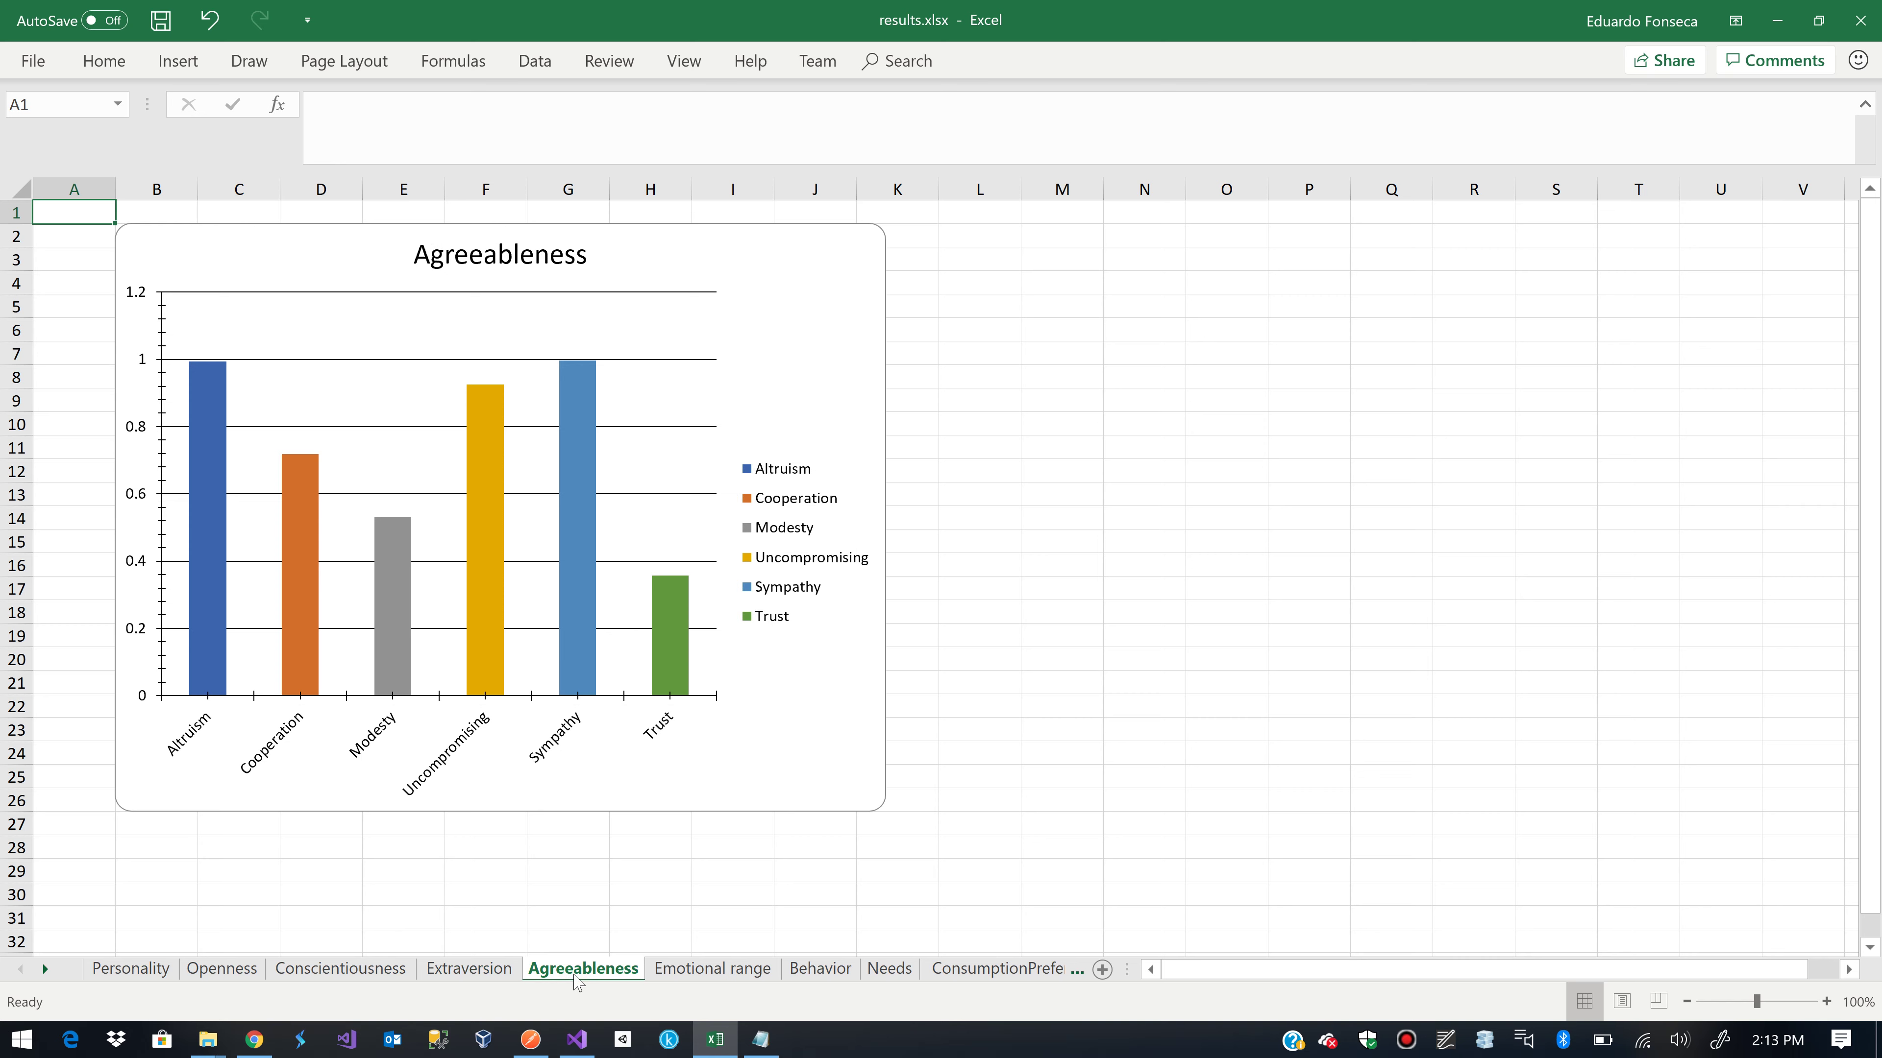
pyautogui.click(701, 976)
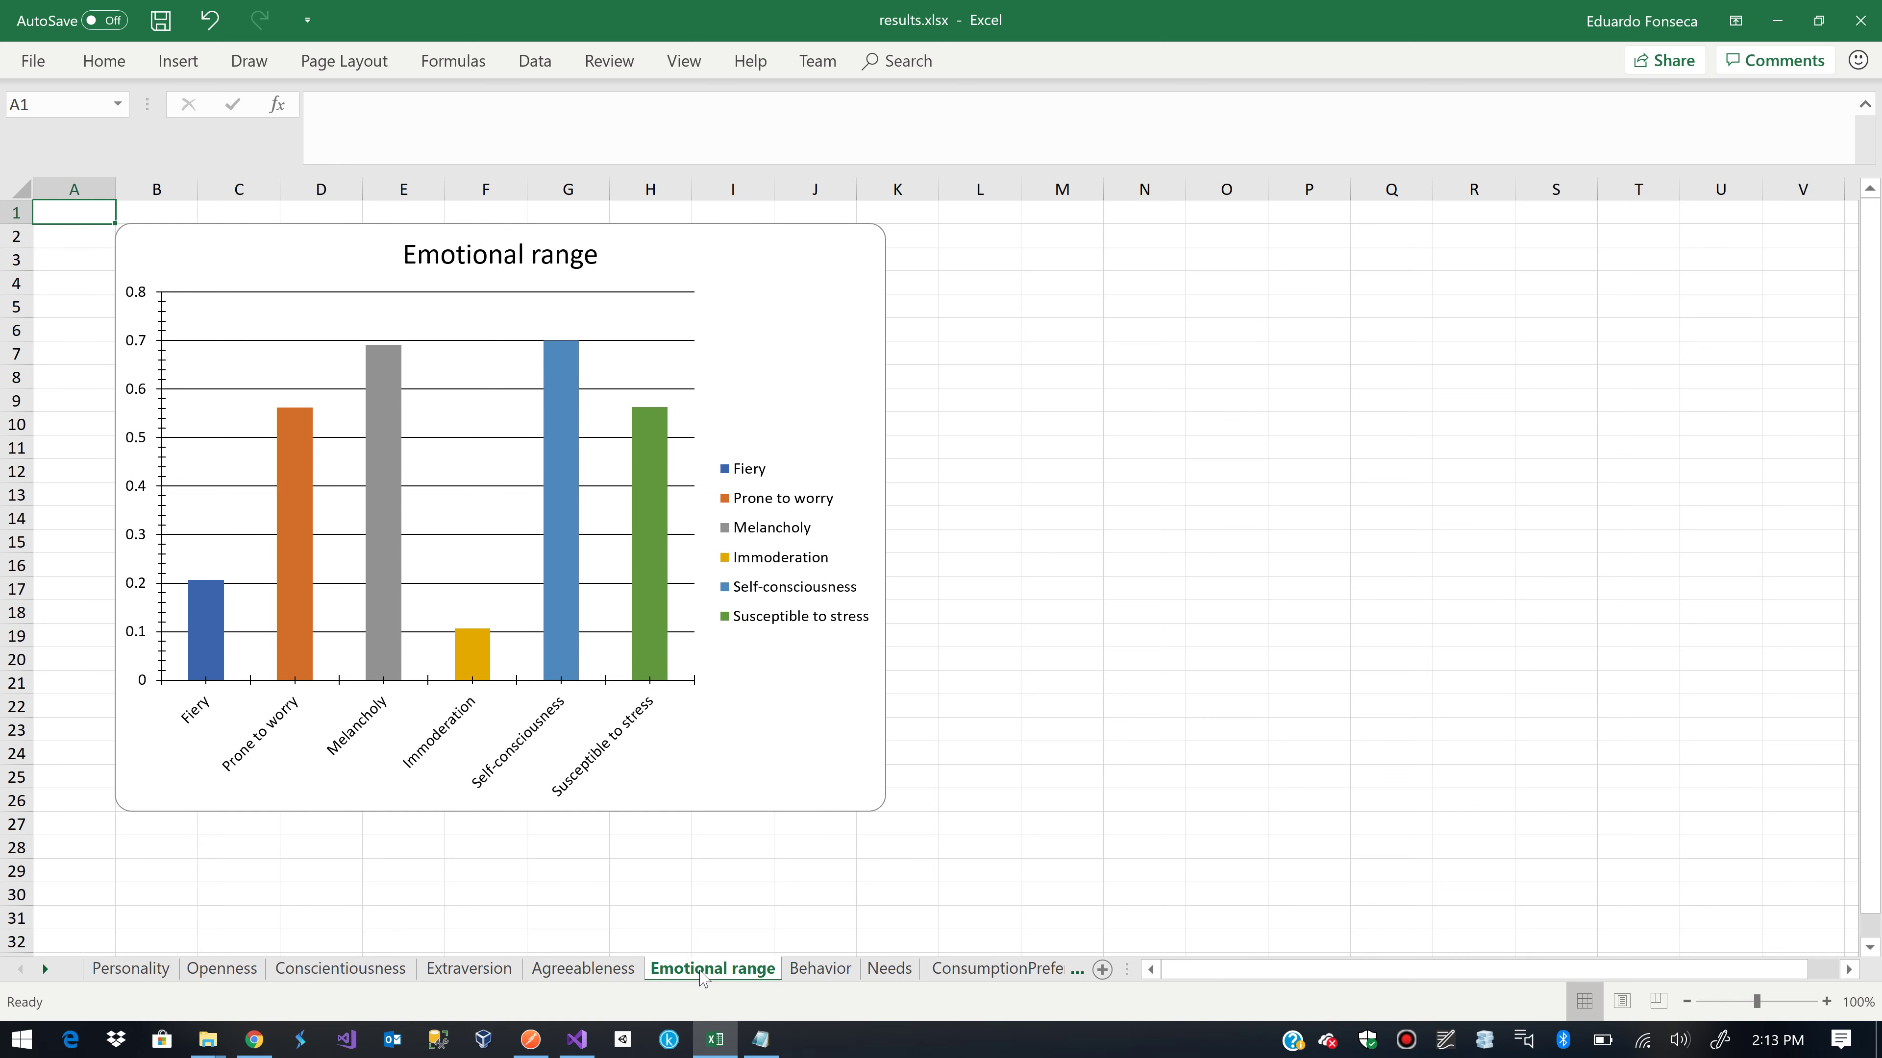
pyautogui.click(800, 979)
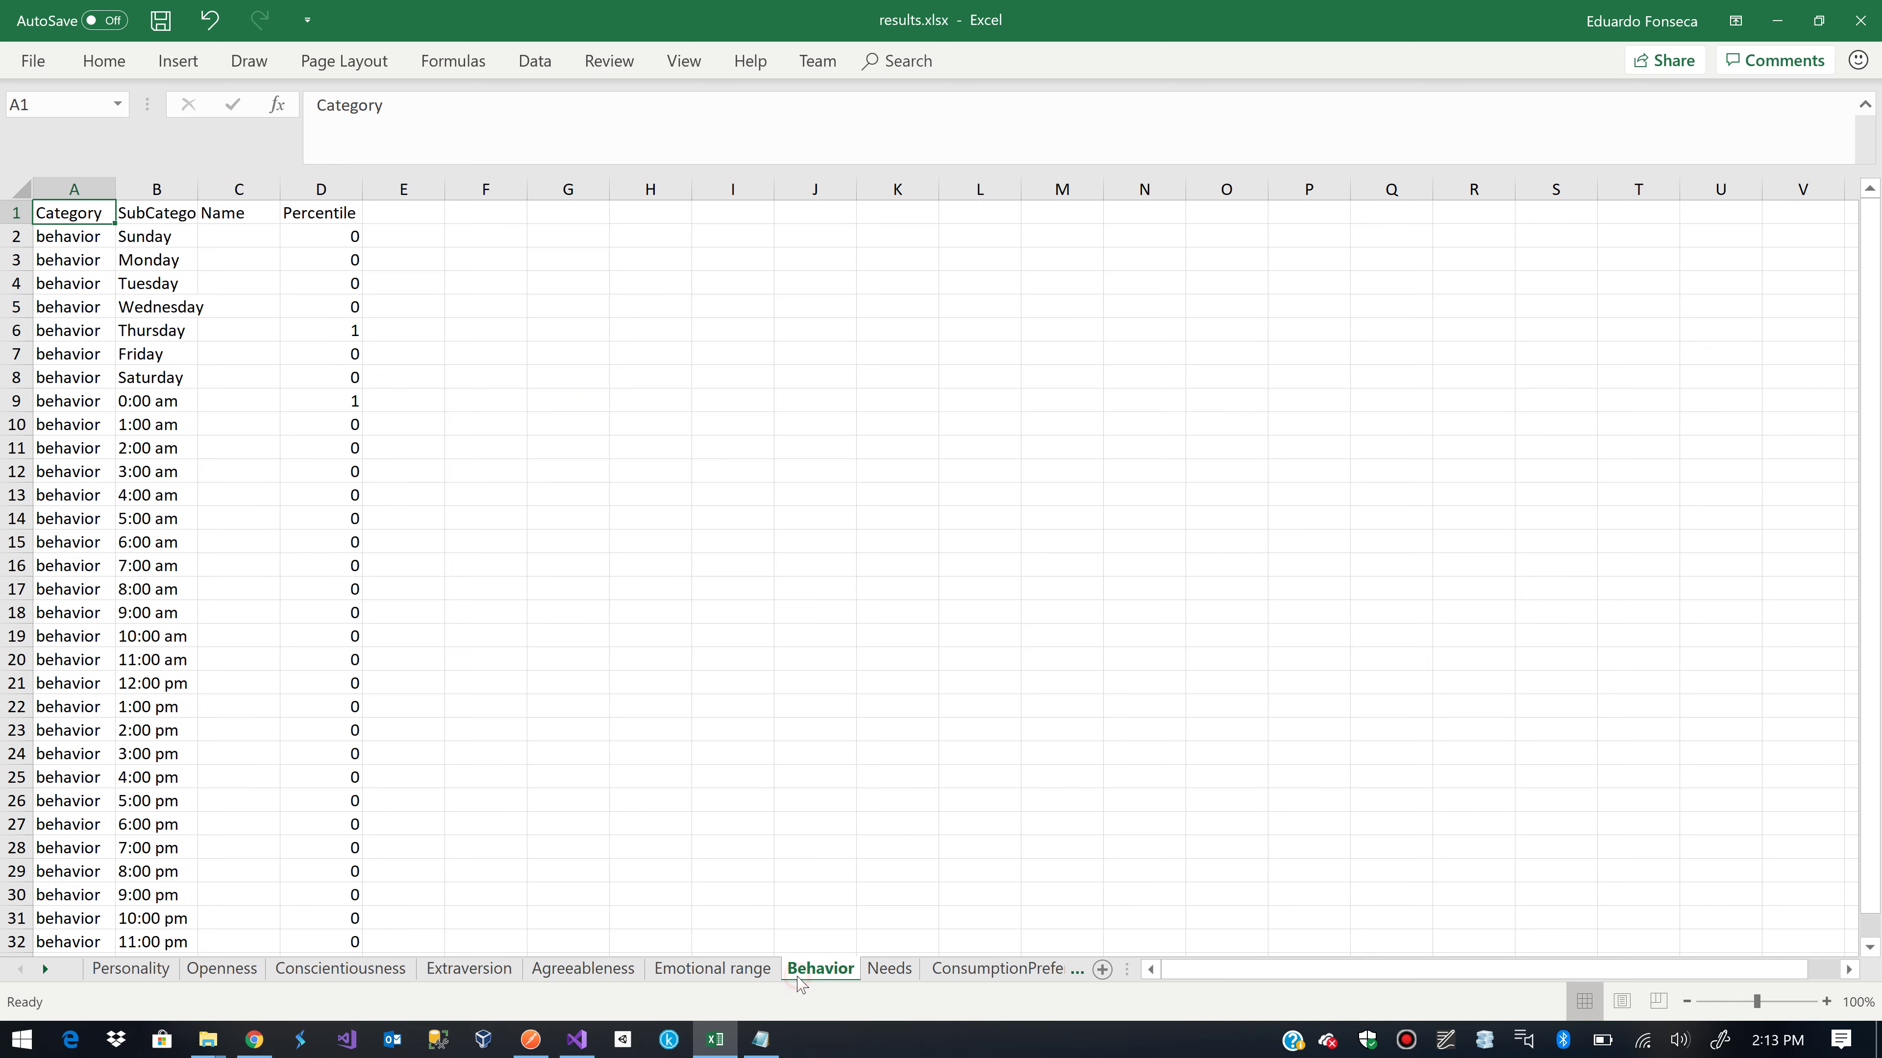